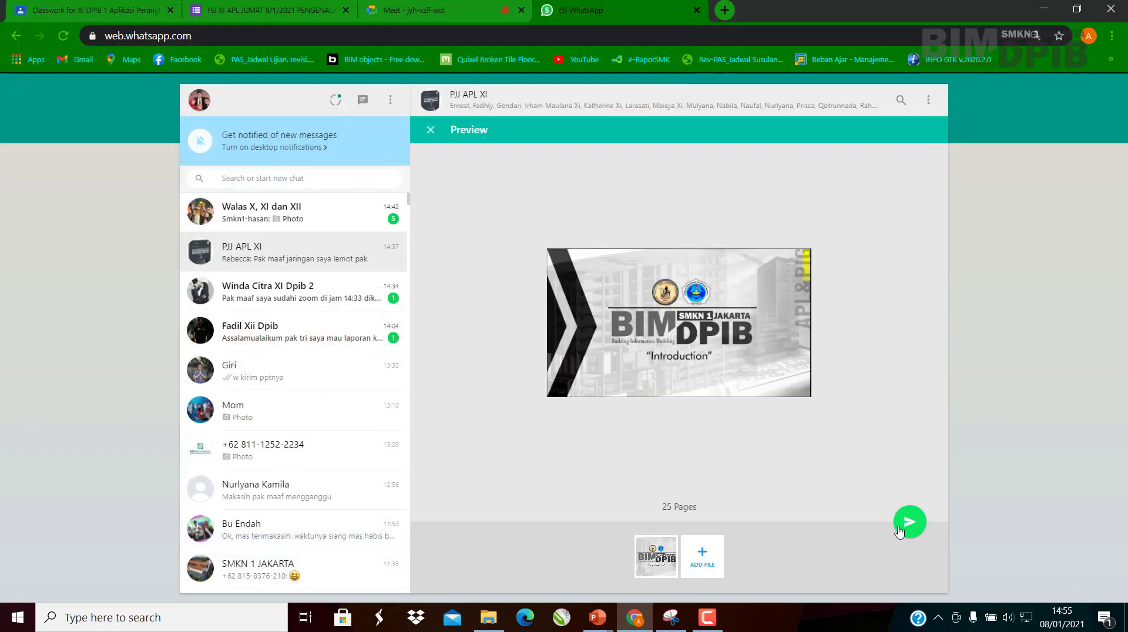
Send the 25-page BIM INTRODUCTION SMKN 1.pdf to the PJJ APL XI group chat
{"action": "left_click", "coordinate": [909, 522]}
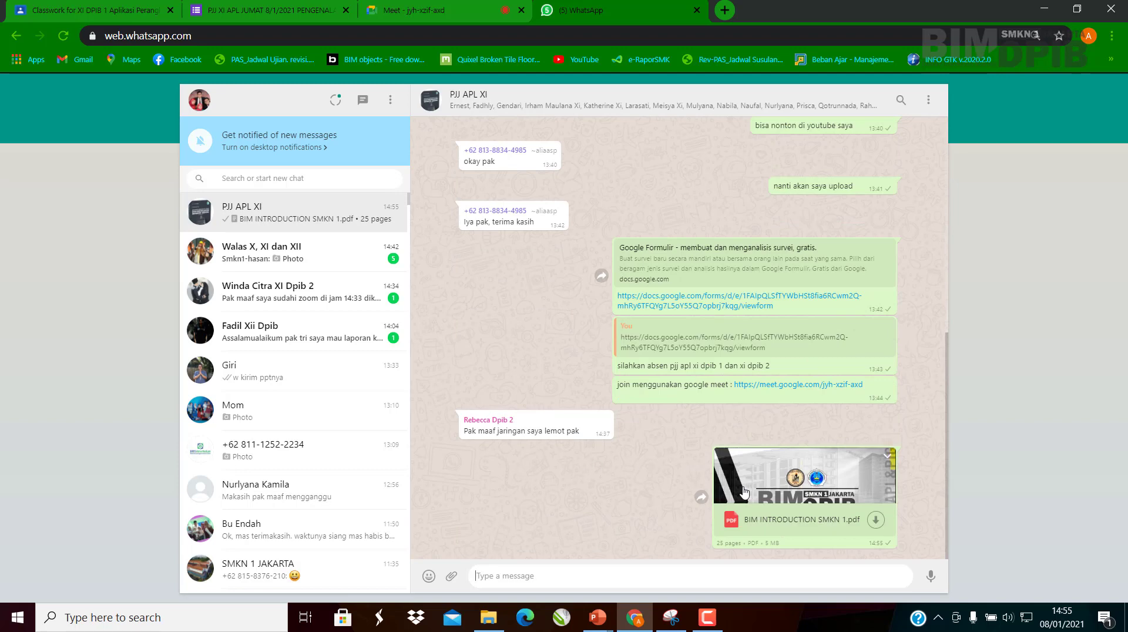
Switch to the Google Meet call and present the entire Screen 1 to the participants
{"action": "left_click", "coordinate": [256, 3]}
{"action": "left_click", "coordinate": [473, 4]}
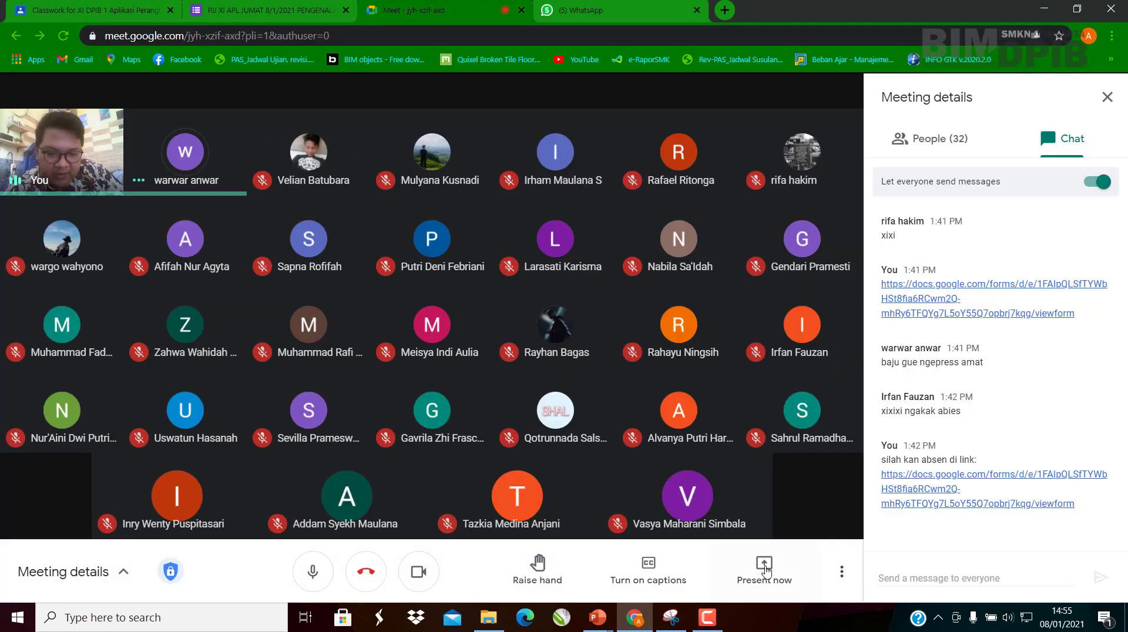
{"action": "left_click", "coordinate": [764, 569]}
{"action": "left_click", "coordinate": [764, 445]}
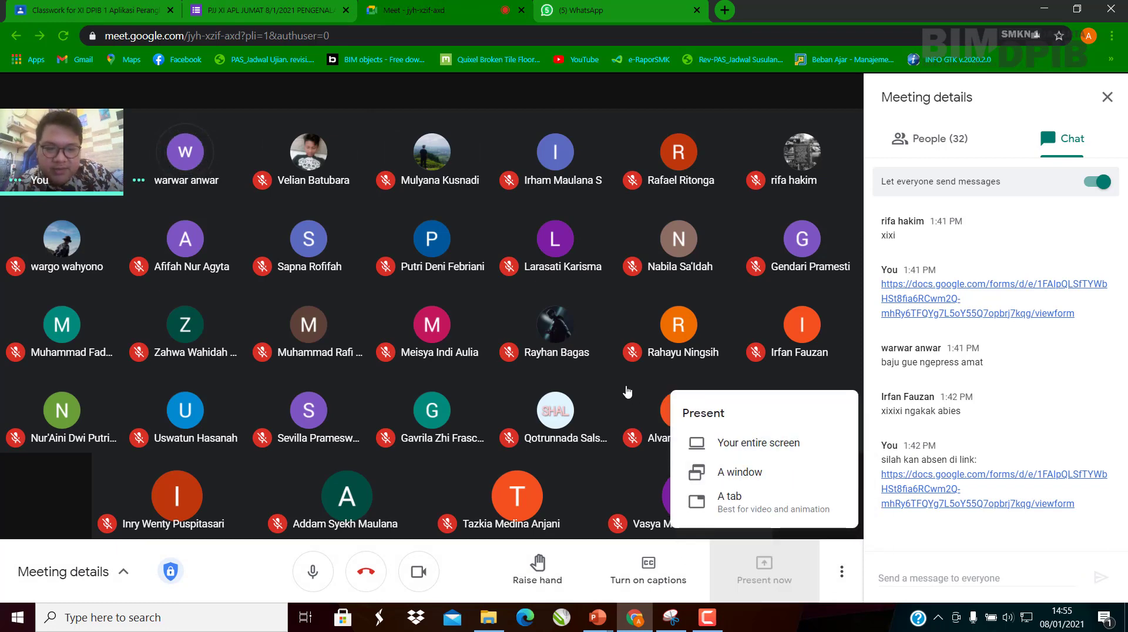
{"action": "left_click", "coordinate": [513, 206]}
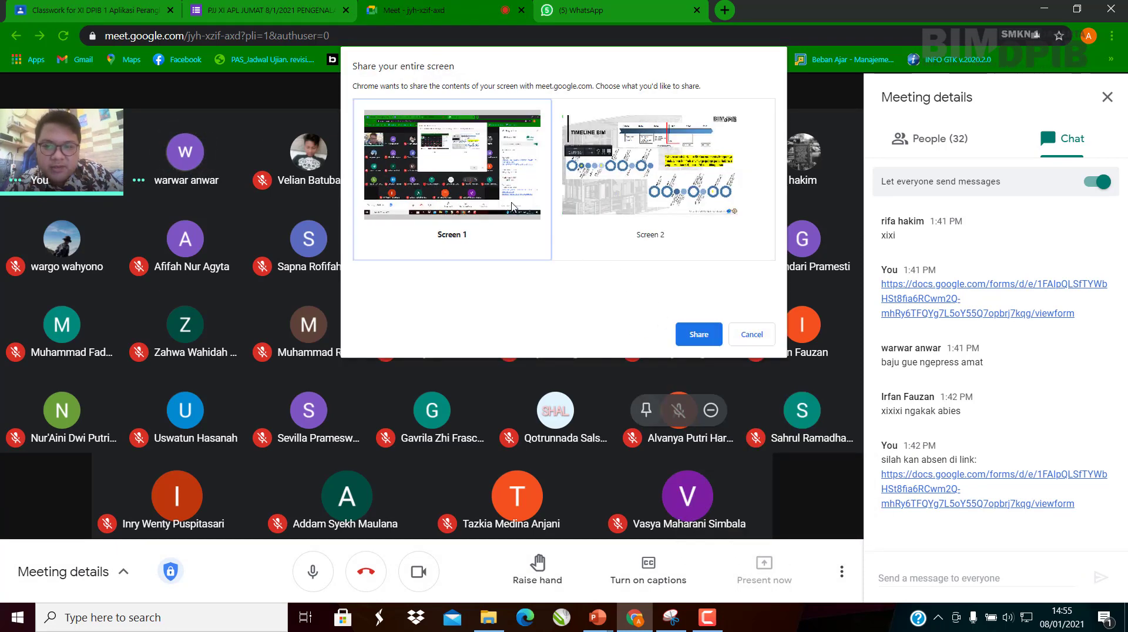
{"action": "left_click", "coordinate": [693, 341]}
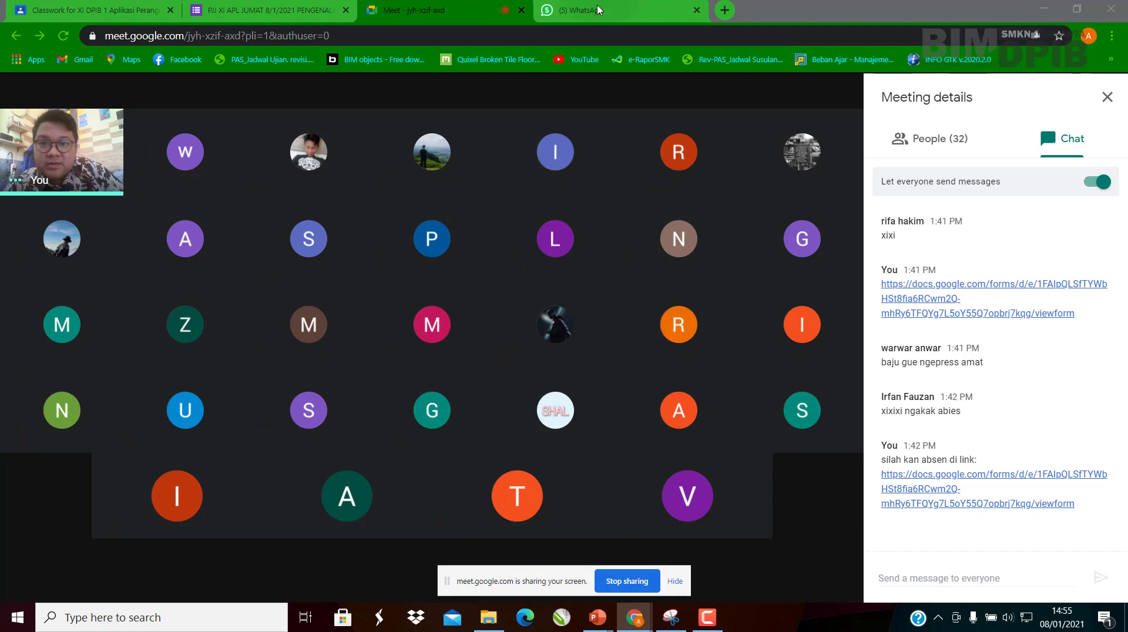
Open YouTube in place of WhatsApp Web and search for the teacher's channel by full name
{"action": "left_click", "coordinate": [662, 21]}
{"action": "left_click", "coordinate": [576, 61]}
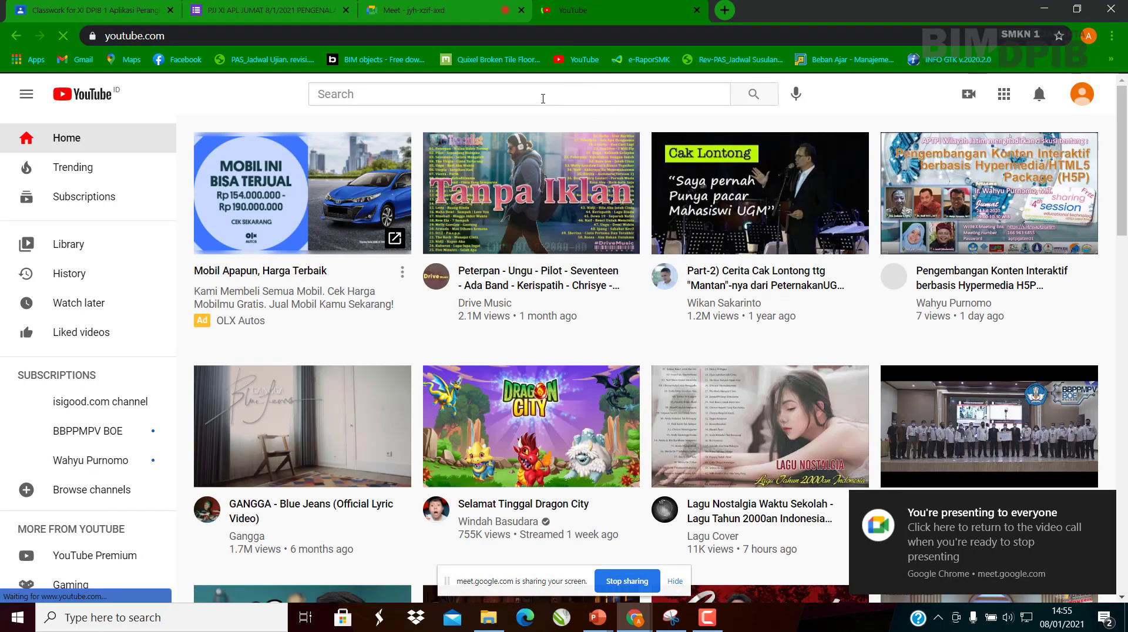
{"action": "left_click", "coordinate": [543, 98]}
{"action": "type", "text": "agus t"}
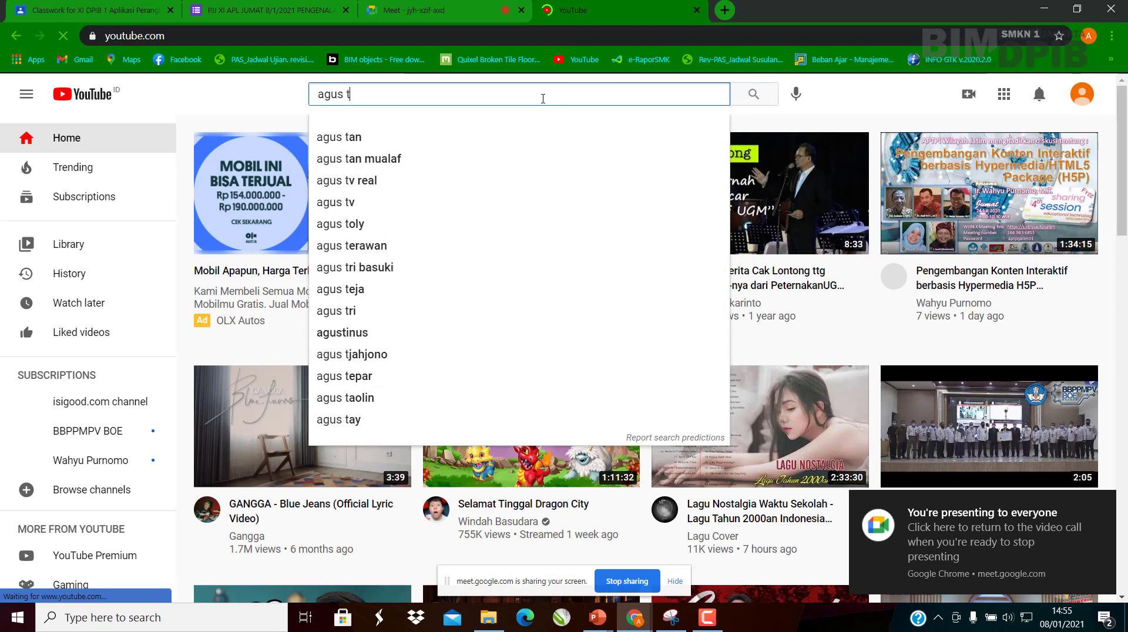
{"action": "type", "text": "ri maulidyanto"}
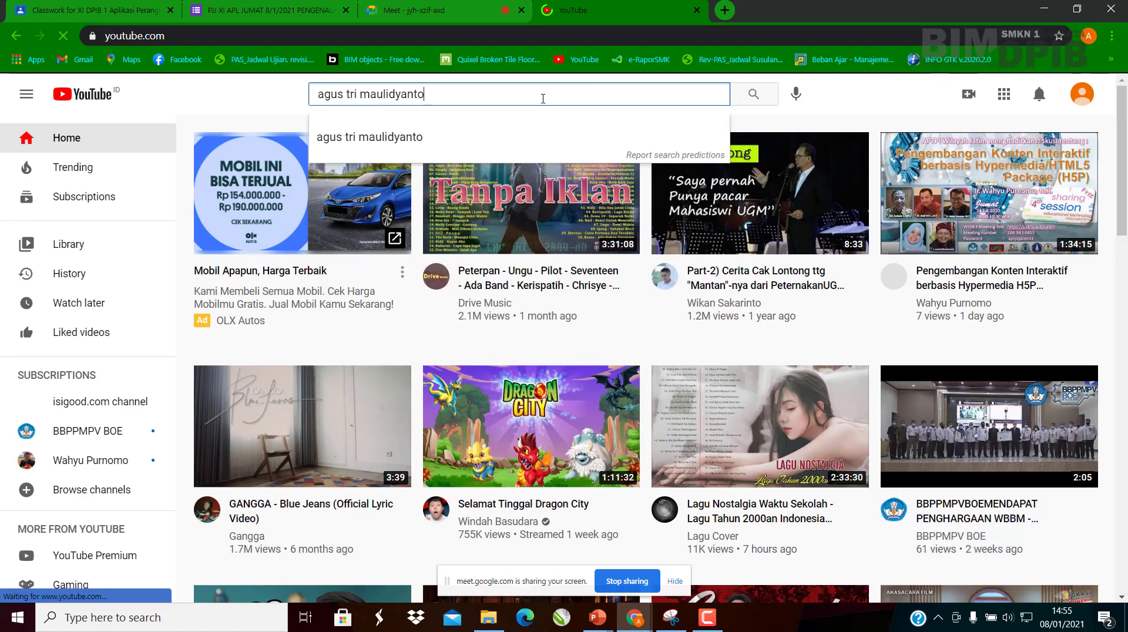
{"action": "key", "text": "Return"}
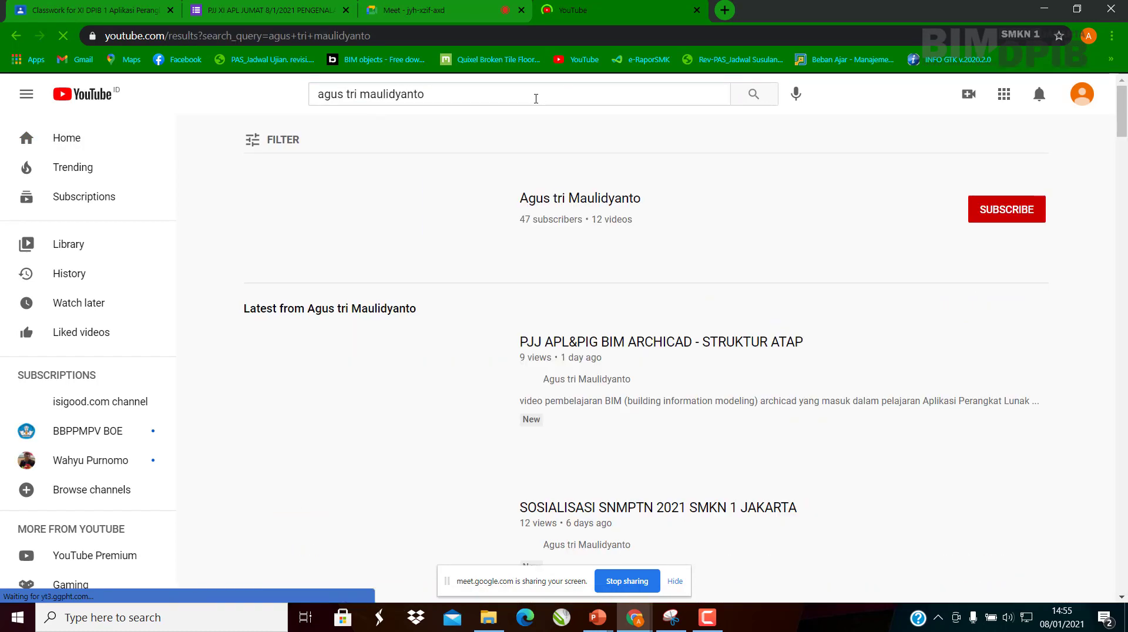
Open the teacher's channel from the search results and browse its list of uploaded videos
{"action": "left_click", "coordinate": [560, 201]}
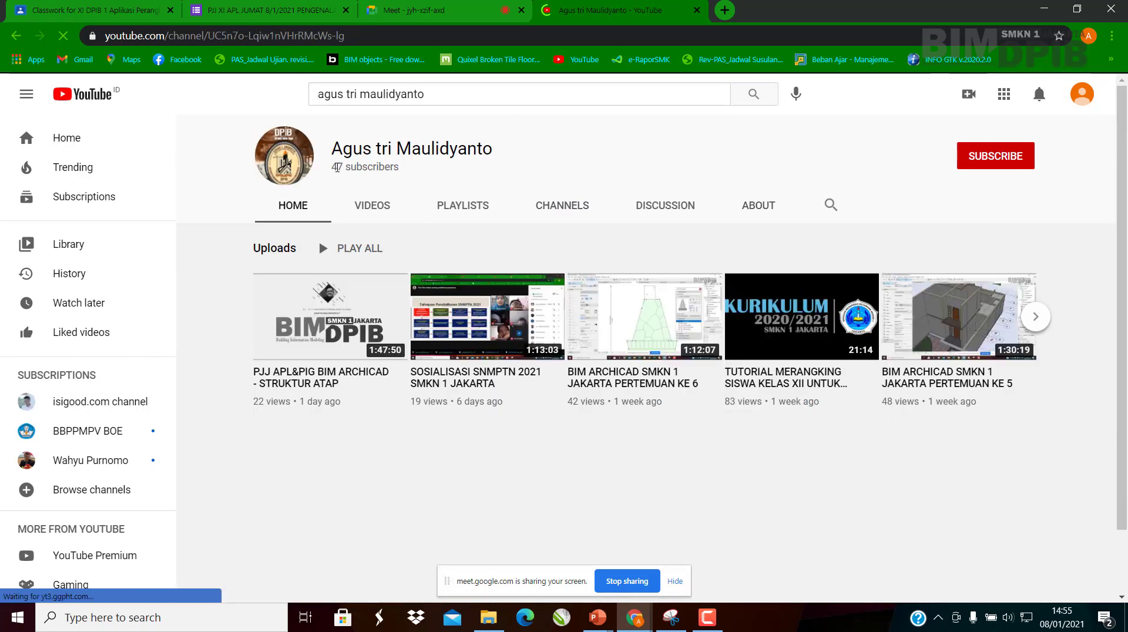
{"action": "left_click", "coordinate": [379, 211]}
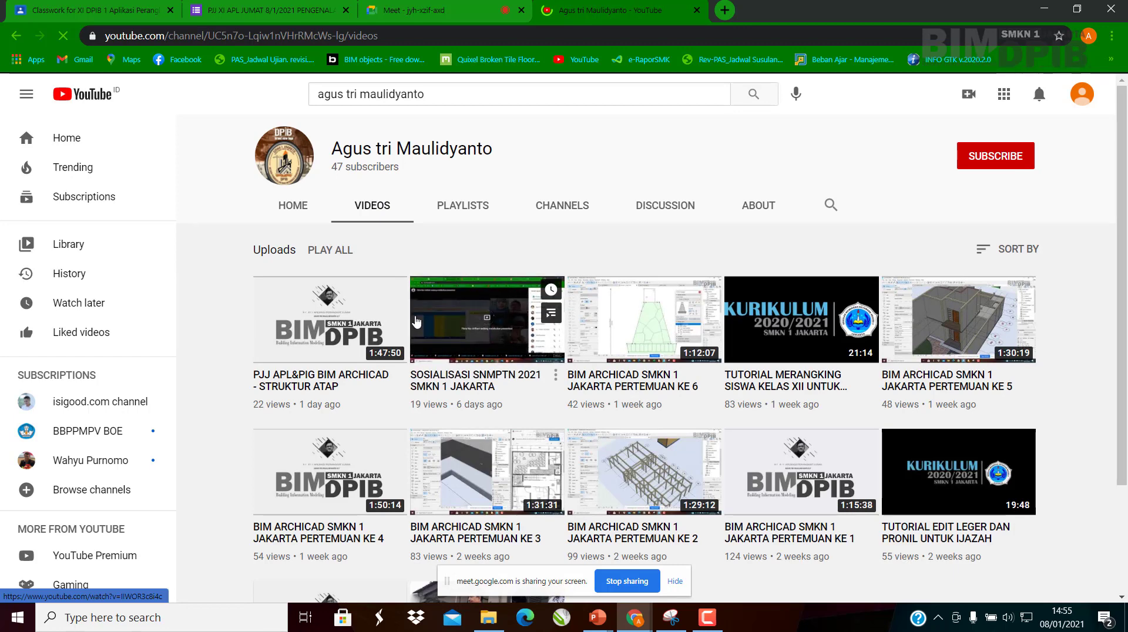
{"action": "scroll", "coordinate": [505, 400], "scroll_direction": "down", "scroll_amount": 2}
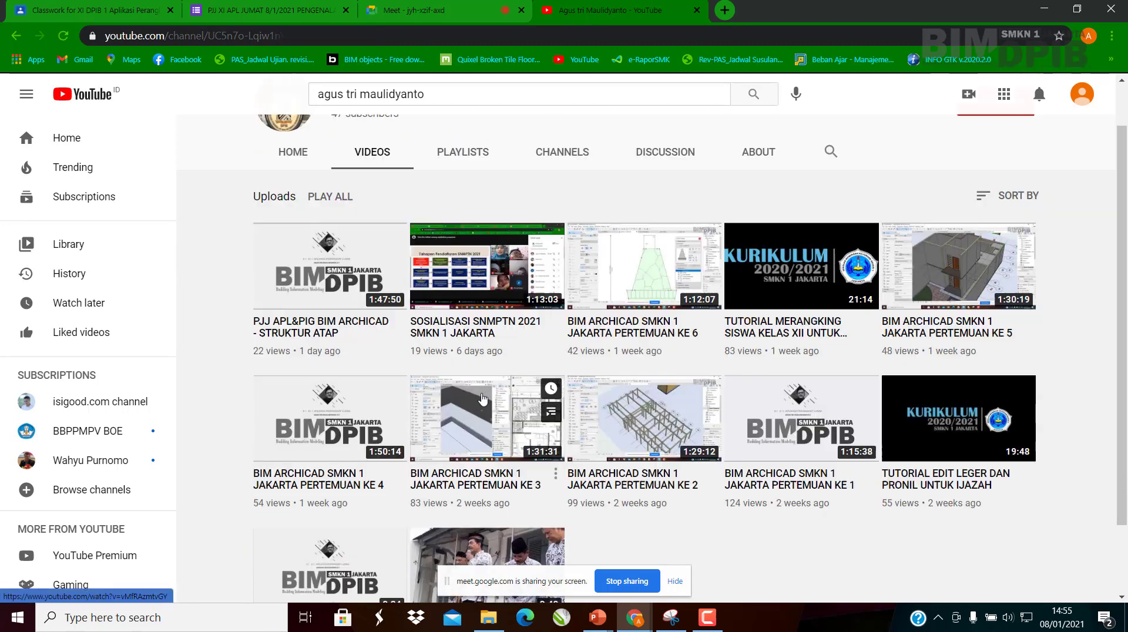
{"action": "scroll", "coordinate": [486, 431], "scroll_direction": "up", "scroll_amount": 1}
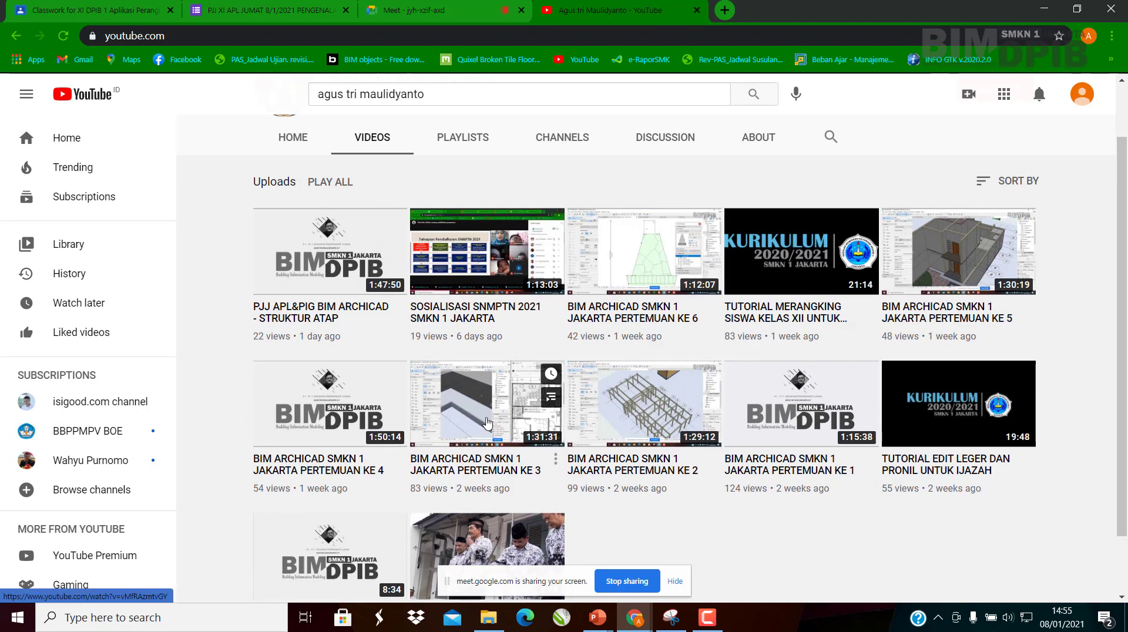
{"action": "scroll", "coordinate": [665, 407], "scroll_direction": "down", "scroll_amount": 1}
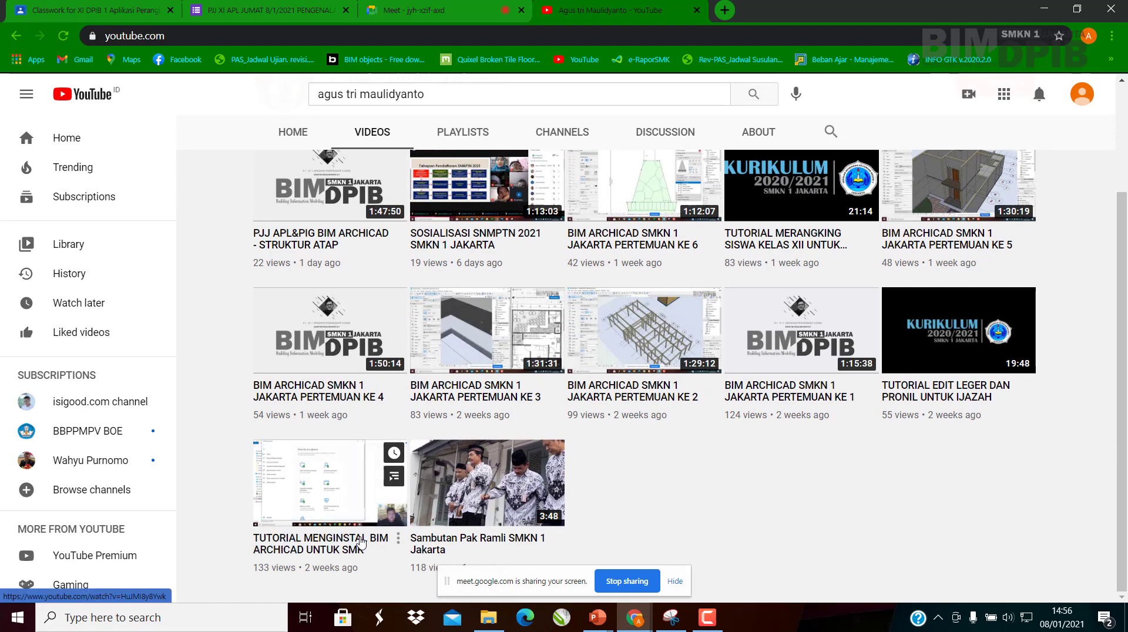
Open the video TUTORIAL MENGINSTAL BIM ARCHICAD UNTUK SMK and skim through it up to about 7:06
{"action": "left_click", "coordinate": [308, 482]}
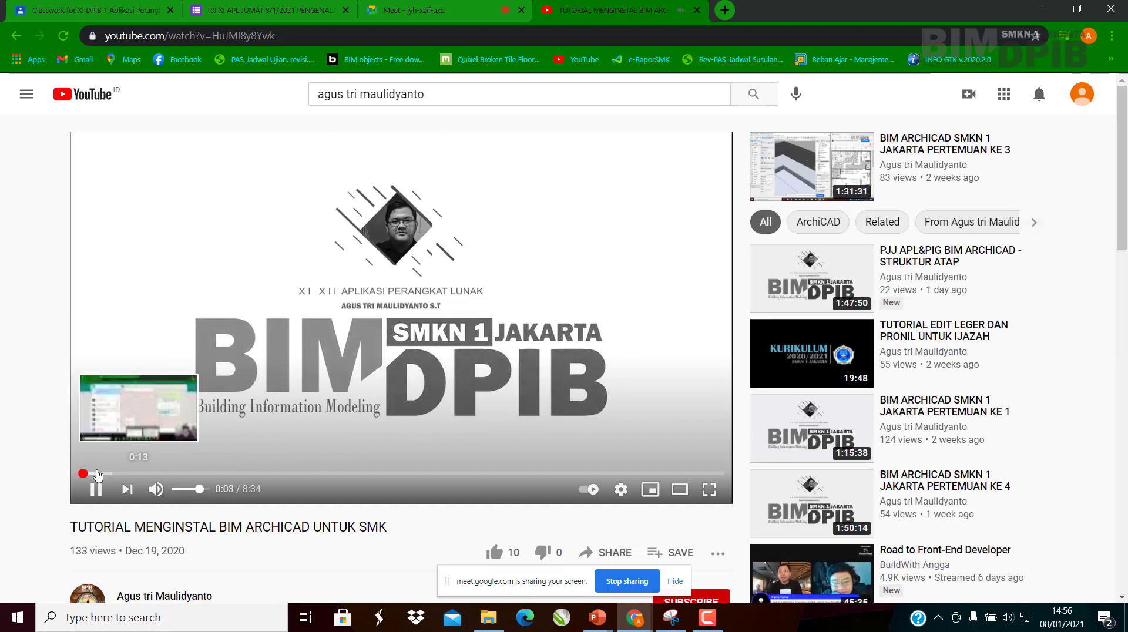
{"action": "left_click", "coordinate": [96, 474]}
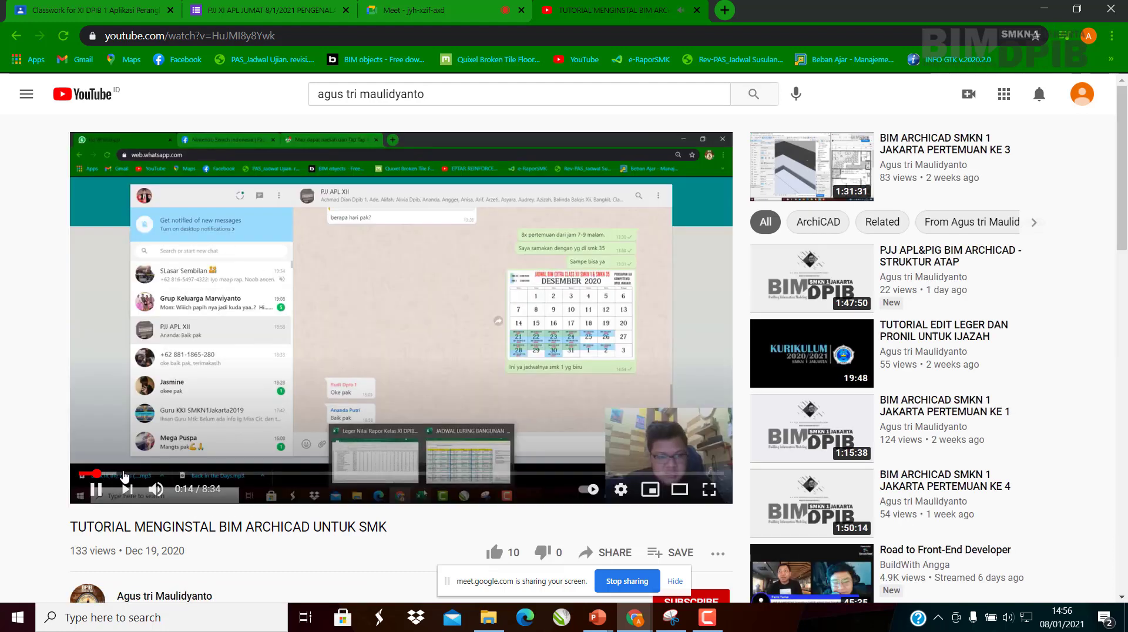
{"action": "left_click", "coordinate": [124, 473]}
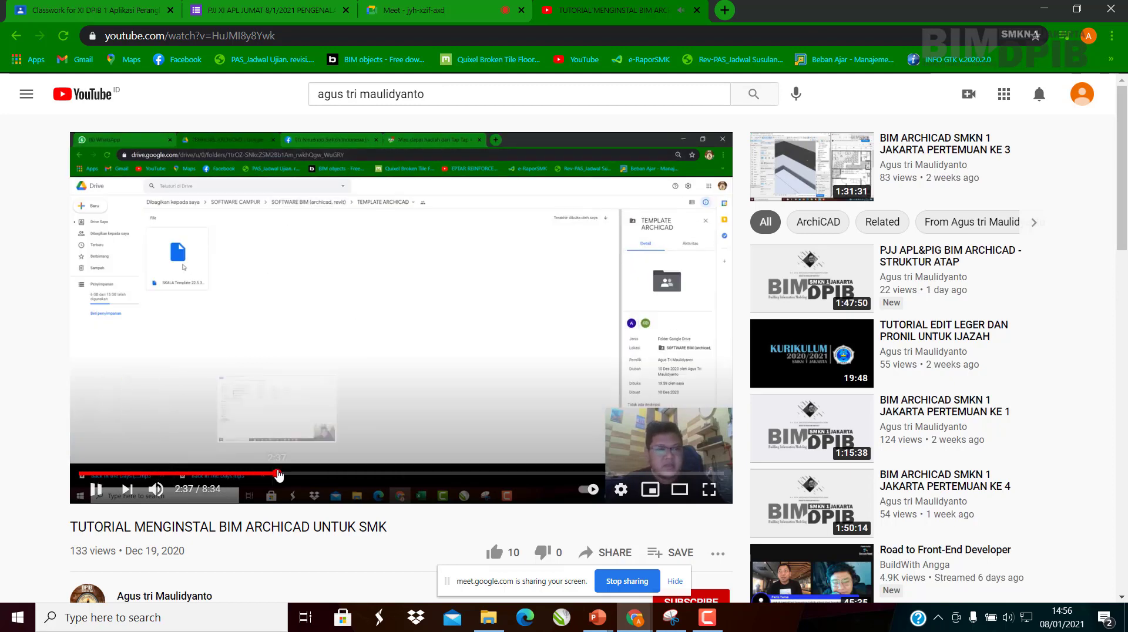
{"action": "left_click", "coordinate": [329, 474]}
{"action": "left_click", "coordinate": [445, 473]}
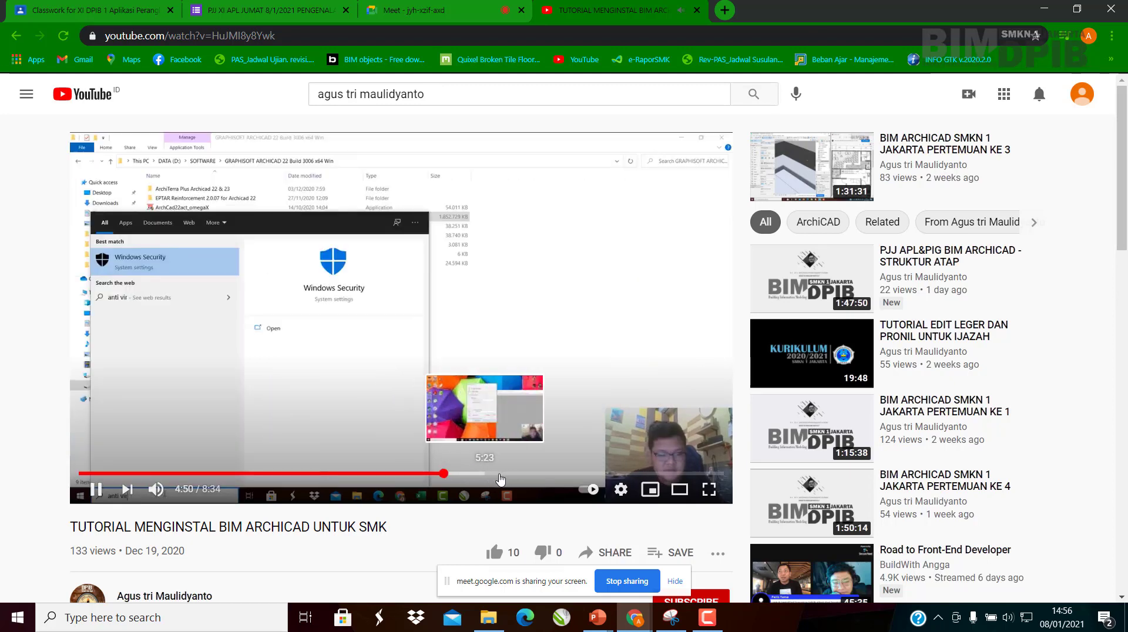
{"action": "left_click", "coordinate": [521, 475]}
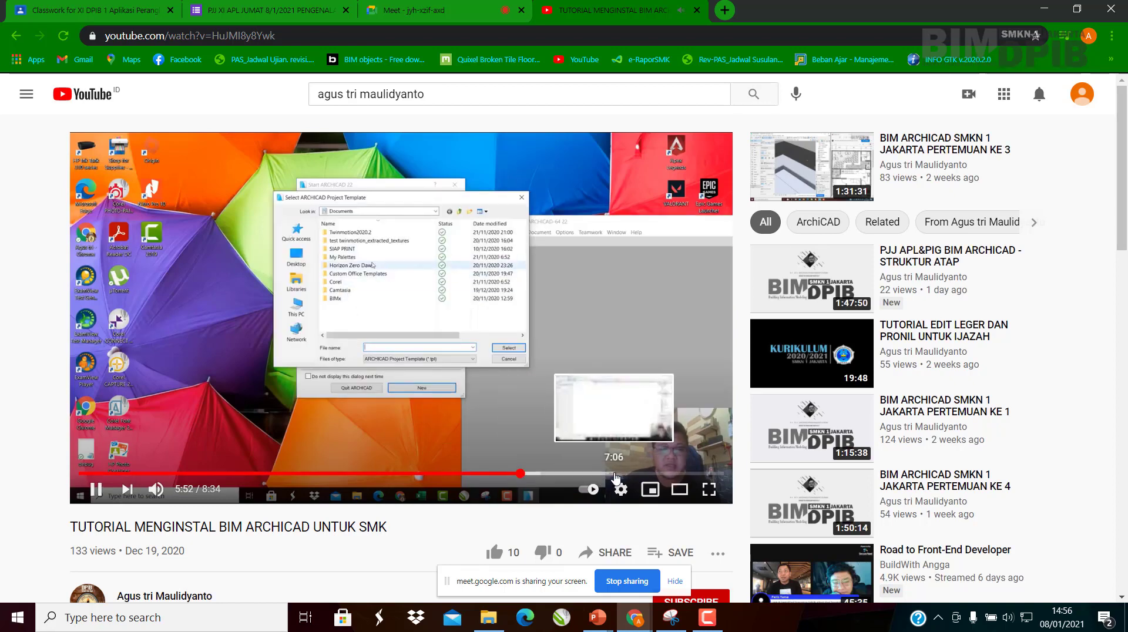
{"action": "left_click", "coordinate": [614, 475]}
Return to the channel's list of uploads and look over the BIM ARCHICAD meeting videos
{"action": "right_click", "coordinate": [16, 37]}
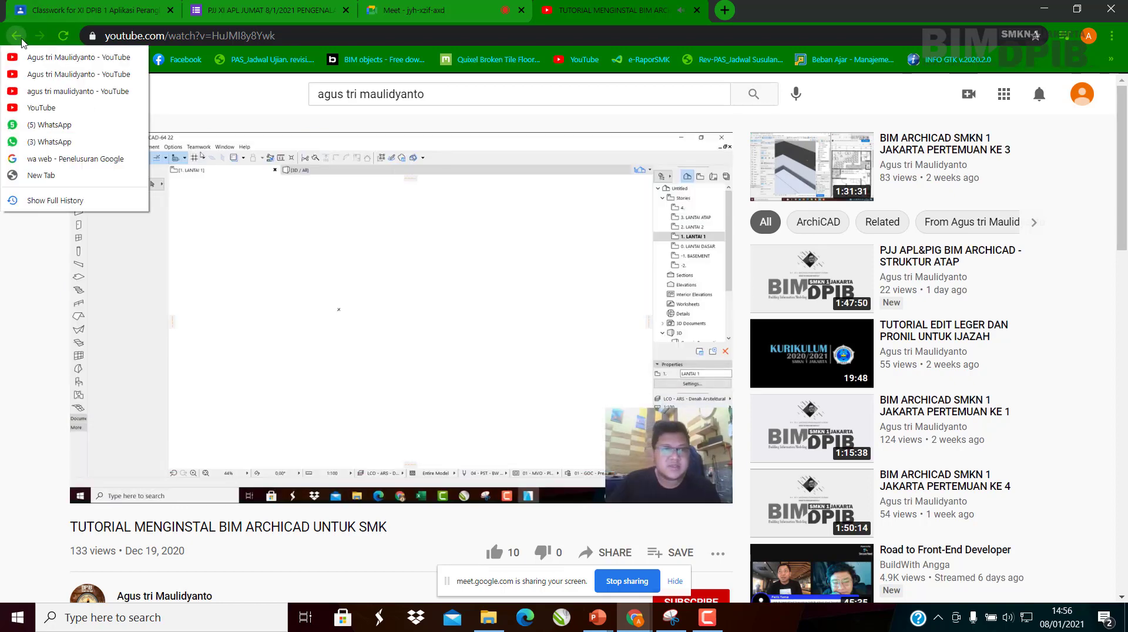
{"action": "left_click", "coordinate": [16, 38]}
{"action": "scroll", "coordinate": [690, 403], "scroll_direction": "down", "scroll_amount": 2}
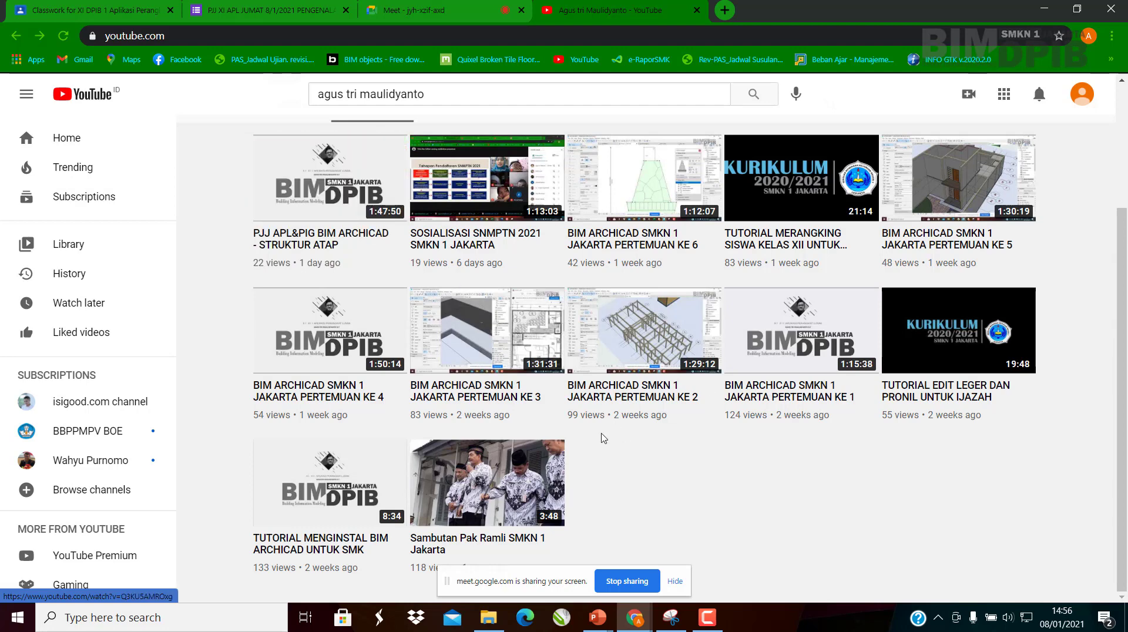
{"action": "scroll", "coordinate": [656, 414], "scroll_direction": "up", "scroll_amount": 1}
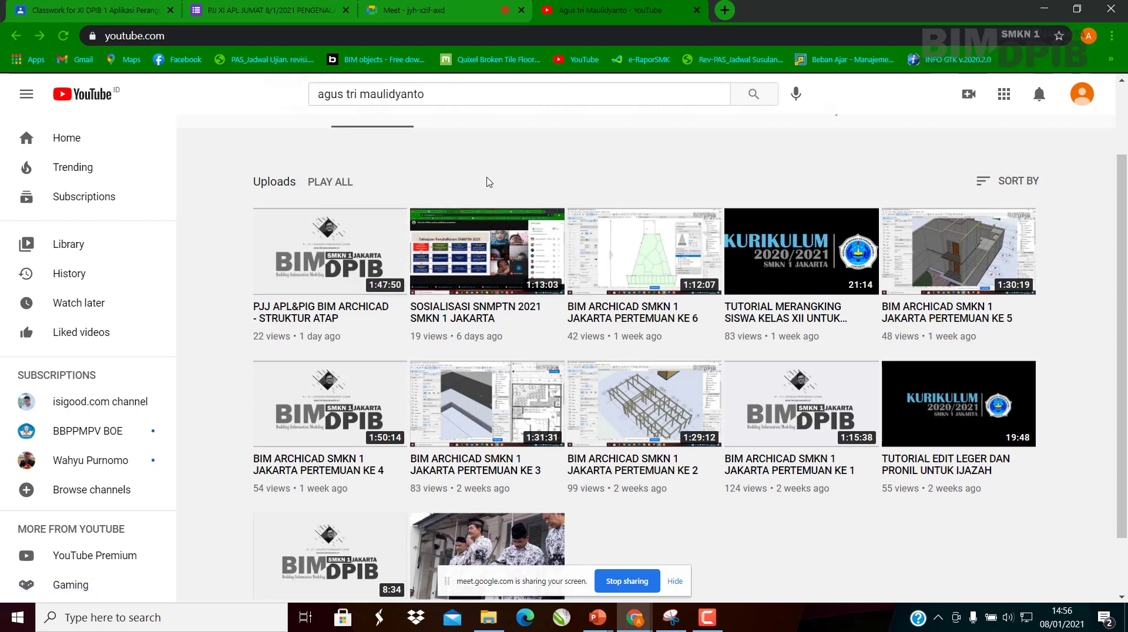
{"action": "left_click_drag", "start_coordinate": [233, 181], "coordinate": [216, 181]}
{"action": "left_click", "coordinate": [216, 181]}
Return to the Google Meet call and stop sharing the screen
{"action": "left_click", "coordinate": [428, 10]}
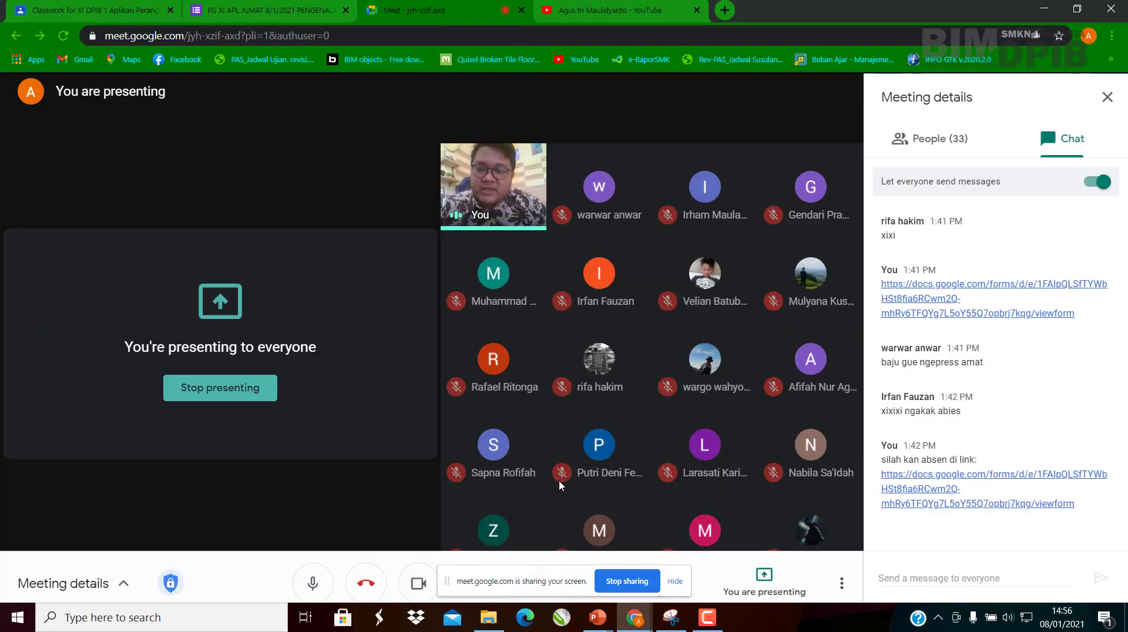
{"action": "left_click", "coordinate": [637, 589]}
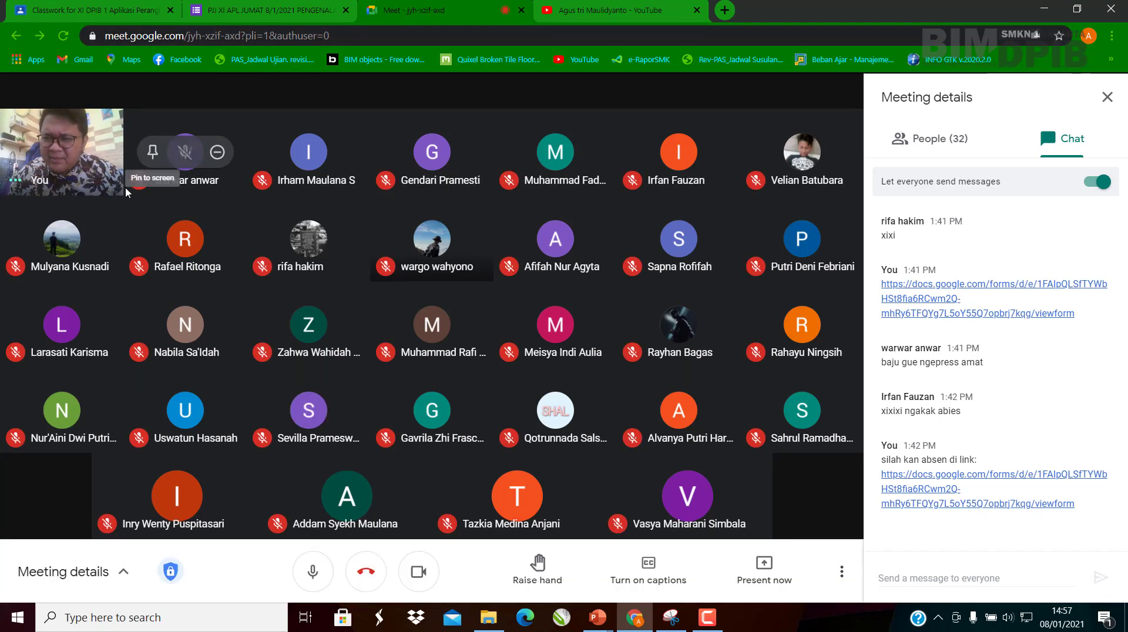
Review the channel's search name and uploads on YouTube and the XI DPIB 1 classwork page in Google Classroom
{"action": "left_click", "coordinate": [594, 10]}
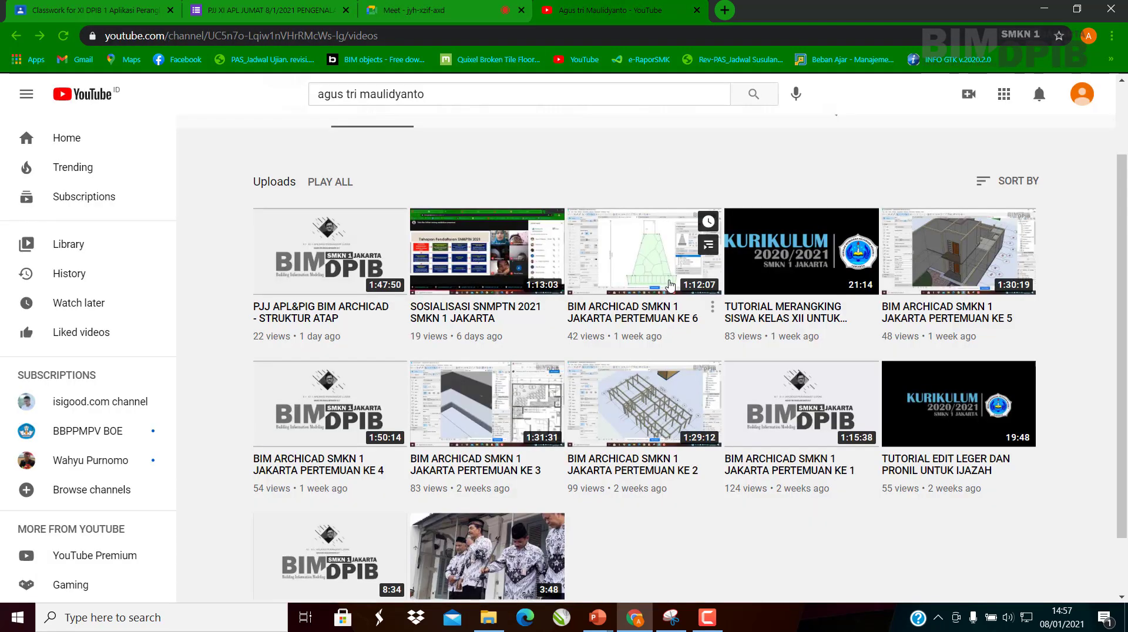
{"action": "left_click_drag", "start_coordinate": [443, 101], "coordinate": [248, 123]}
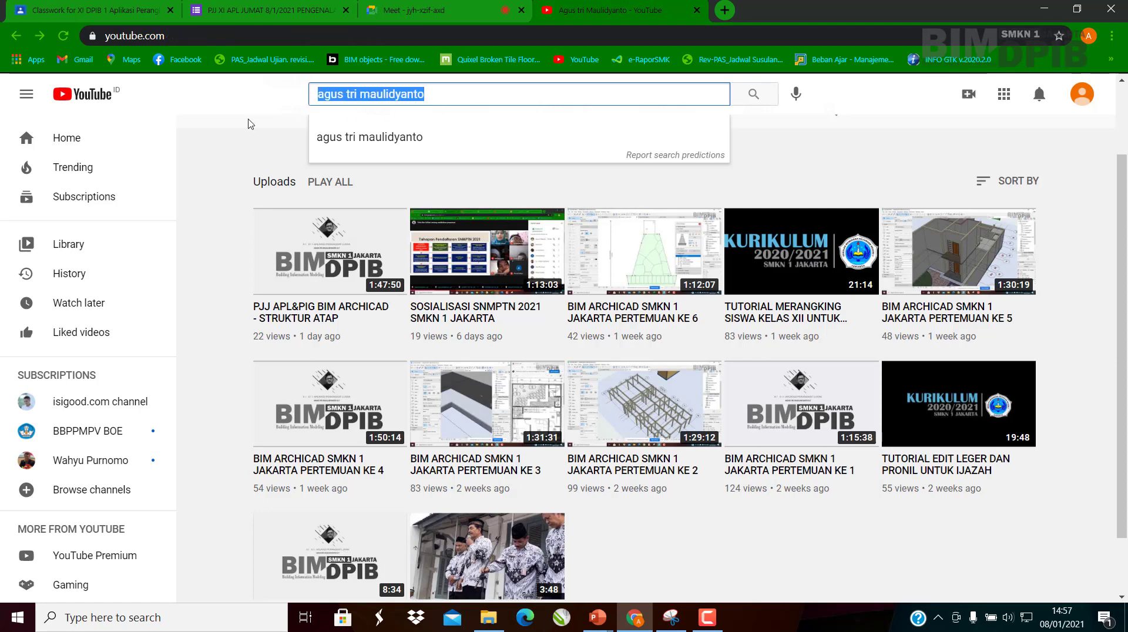
{"action": "left_click", "coordinate": [254, 139]}
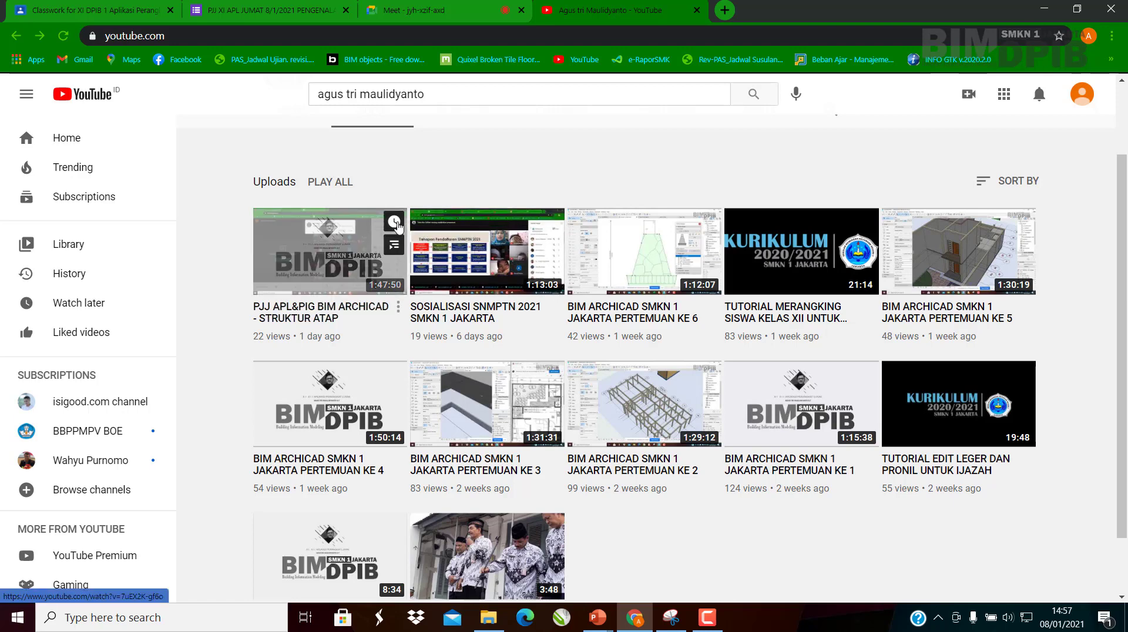
{"action": "left_click", "coordinate": [126, 10]}
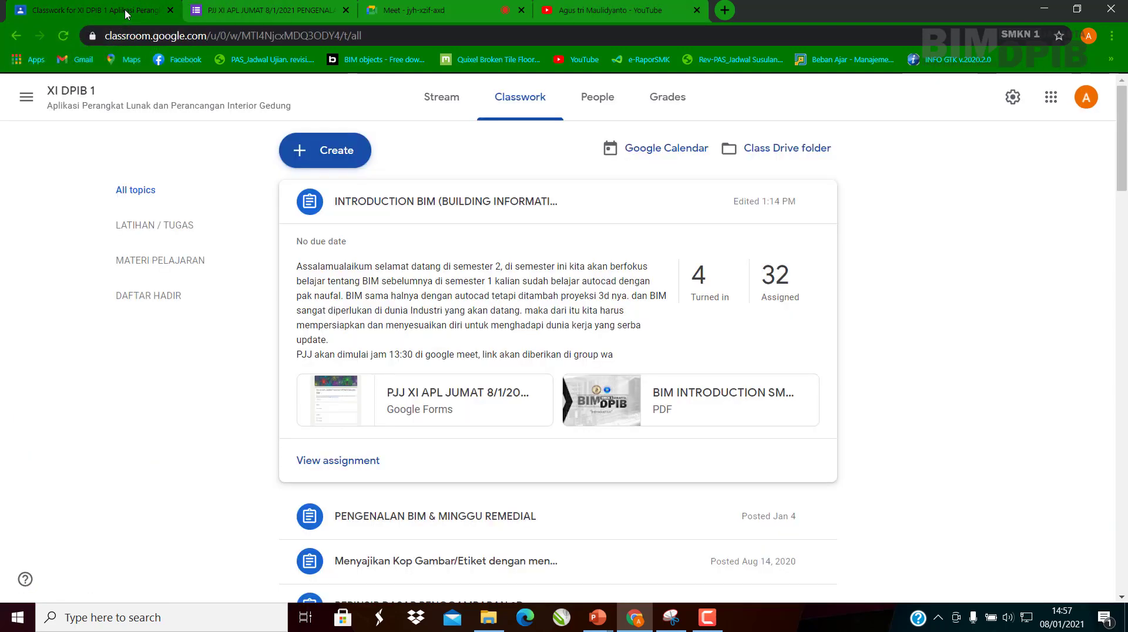
{"action": "left_click", "coordinate": [590, 13]}
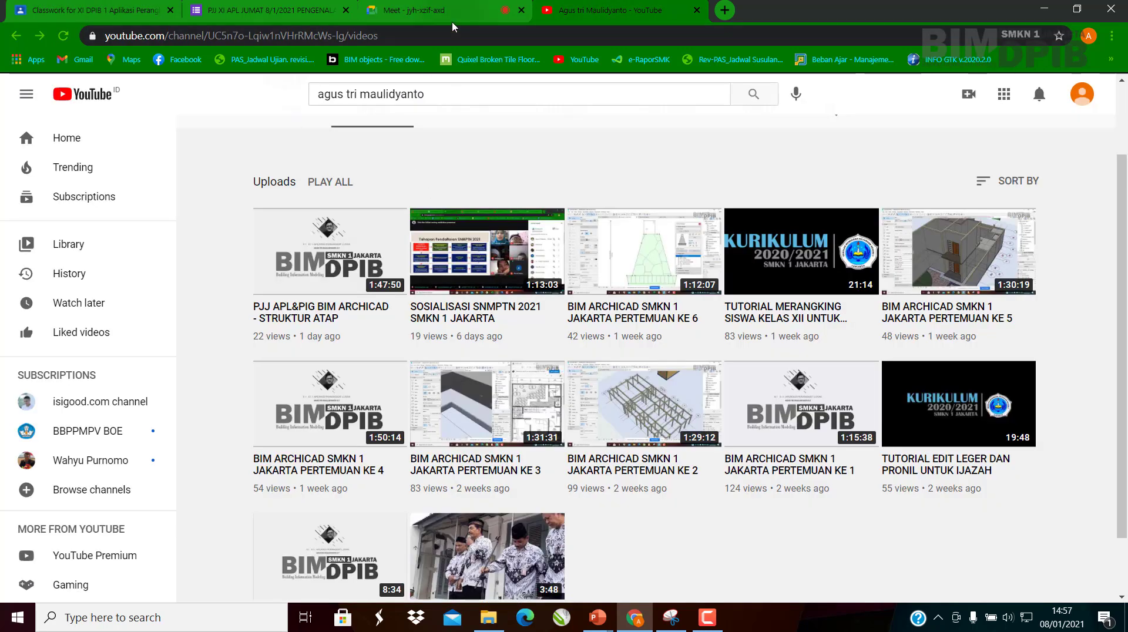
Return to the Google Meet call and check on the participants
{"action": "left_click", "coordinate": [438, 14]}
{"action": "left_click", "coordinate": [272, 16]}
{"action": "left_click", "coordinate": [433, 12]}
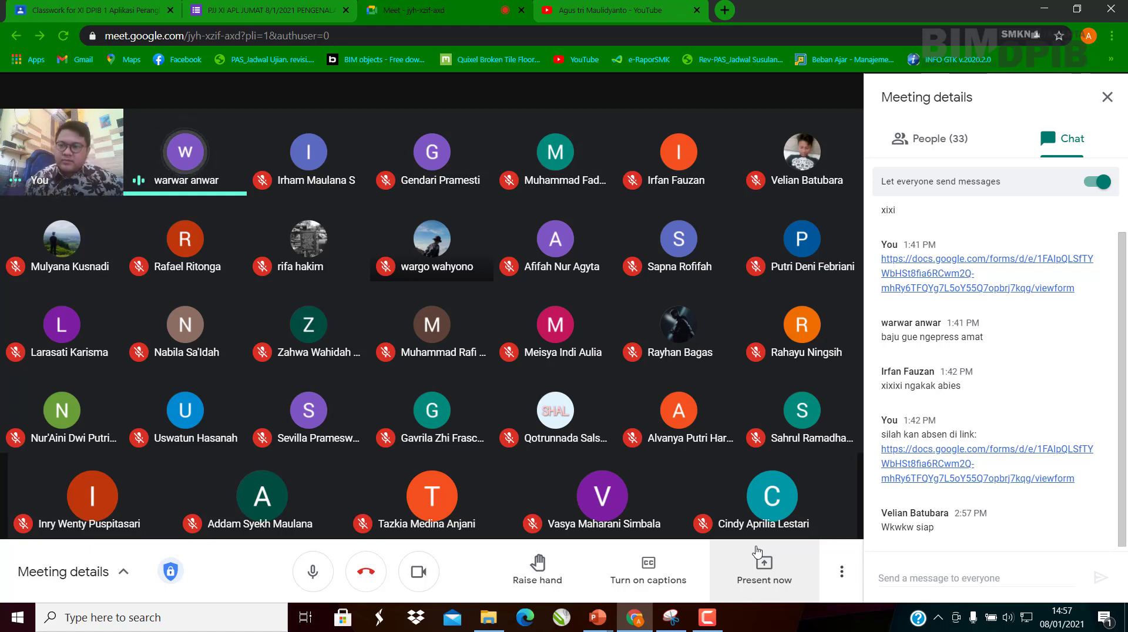
{"action": "mouse_move", "coordinate": [187, 170]}
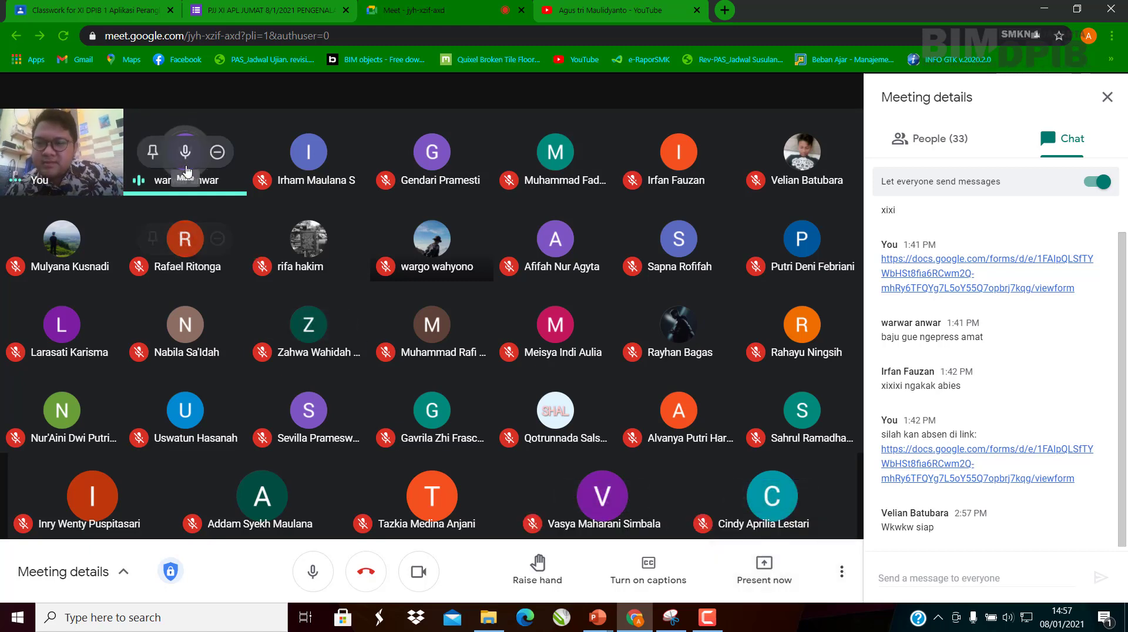
{"action": "mouse_move", "coordinate": [382, 273]}
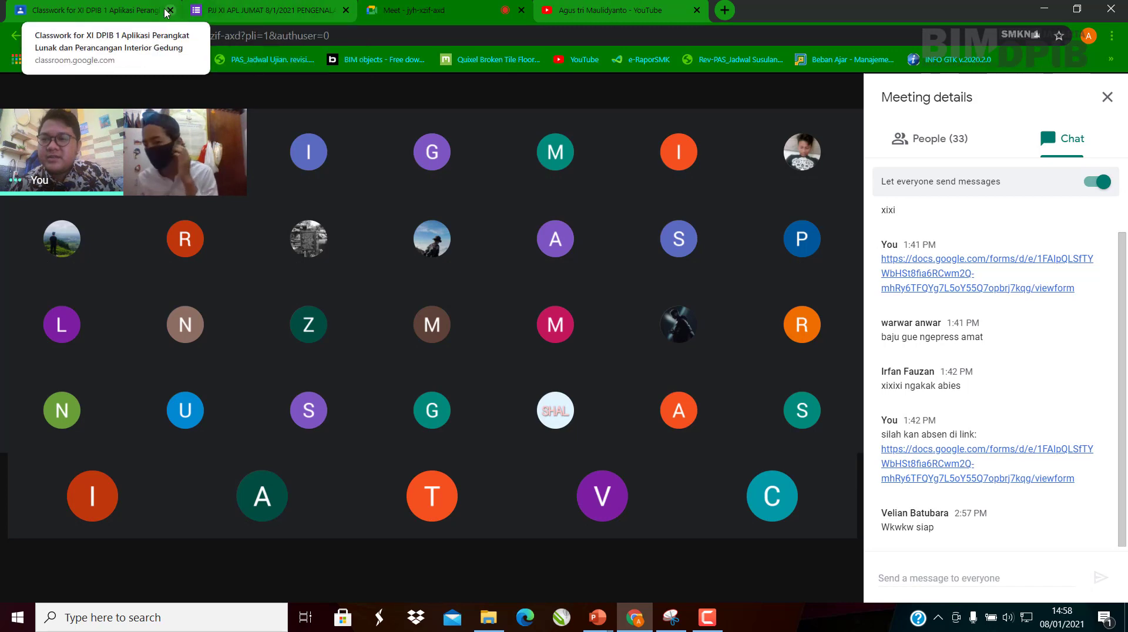
Search Google for "wa web" in the tab that holds the YouTube channel
{"action": "left_click", "coordinate": [591, 16]}
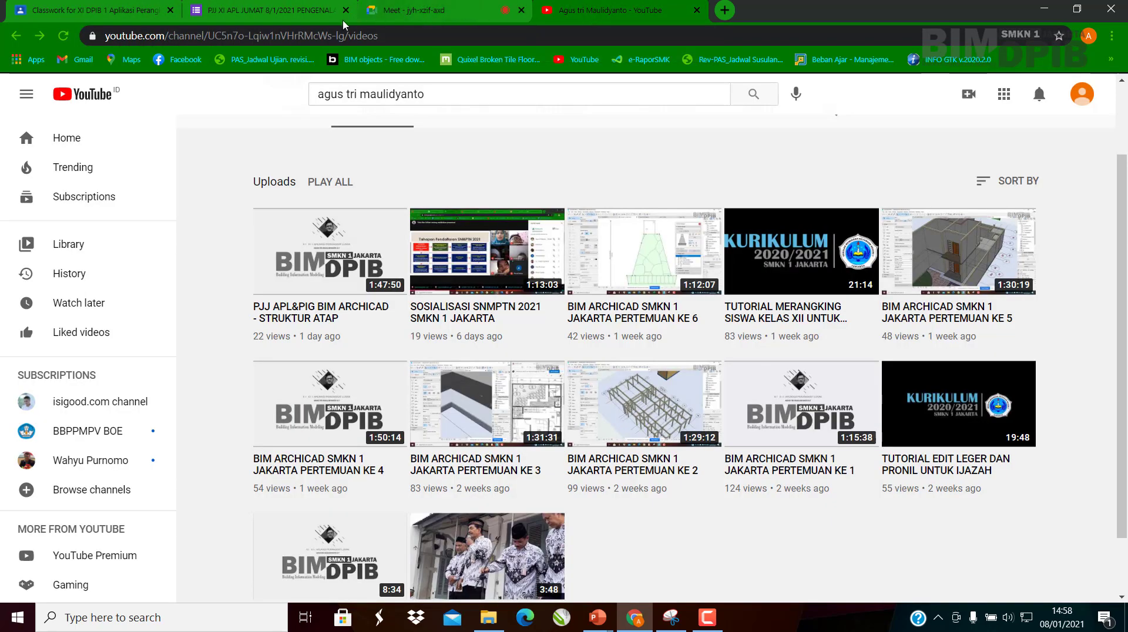
{"action": "left_click", "coordinate": [247, 40]}
{"action": "type", "text": "wa w"}
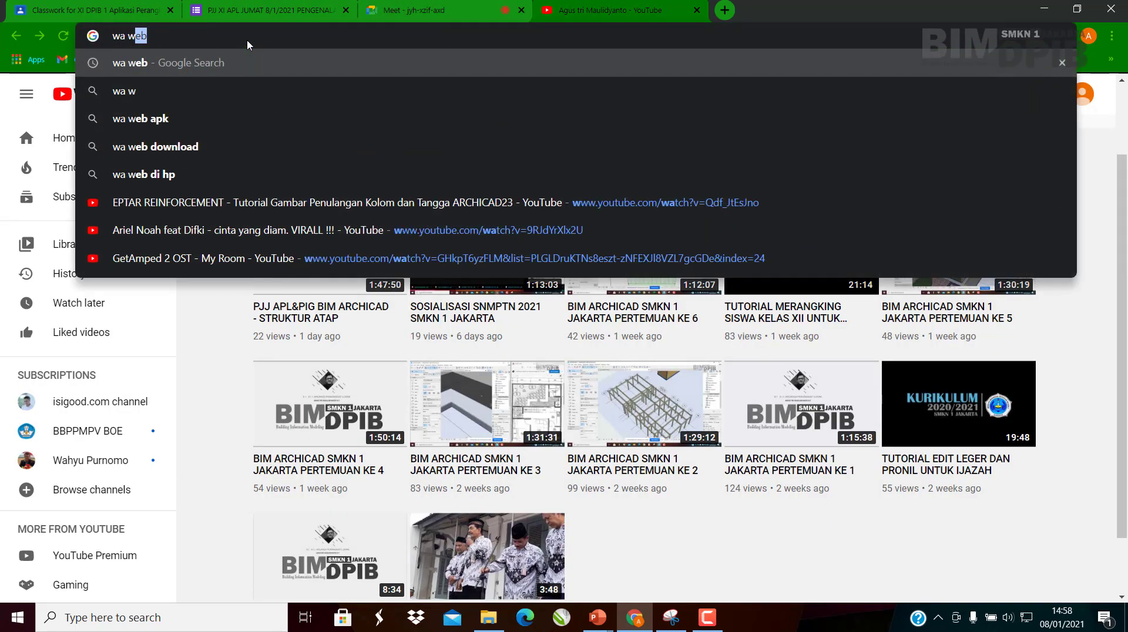
{"action": "type", "text": "eb"}
{"action": "key", "text": "Return"}
Review the Google Classroom page and the attendance form, then check the participants in the Google Meet call
{"action": "left_click", "coordinate": [120, 5]}
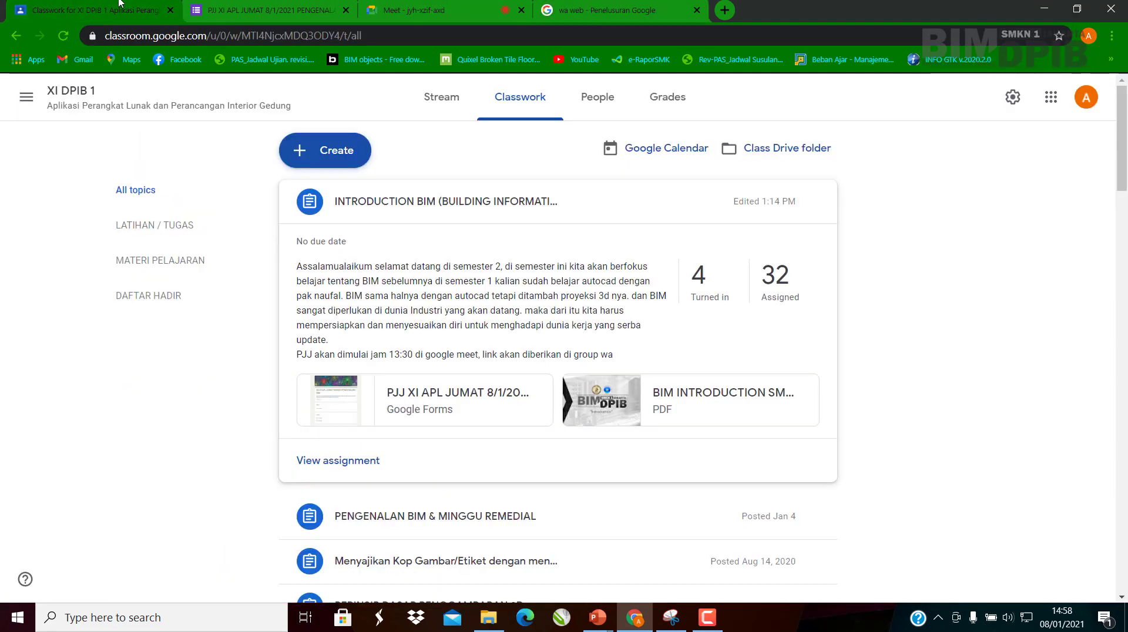
{"action": "left_click", "coordinate": [301, 5]}
{"action": "left_click", "coordinate": [465, 3]}
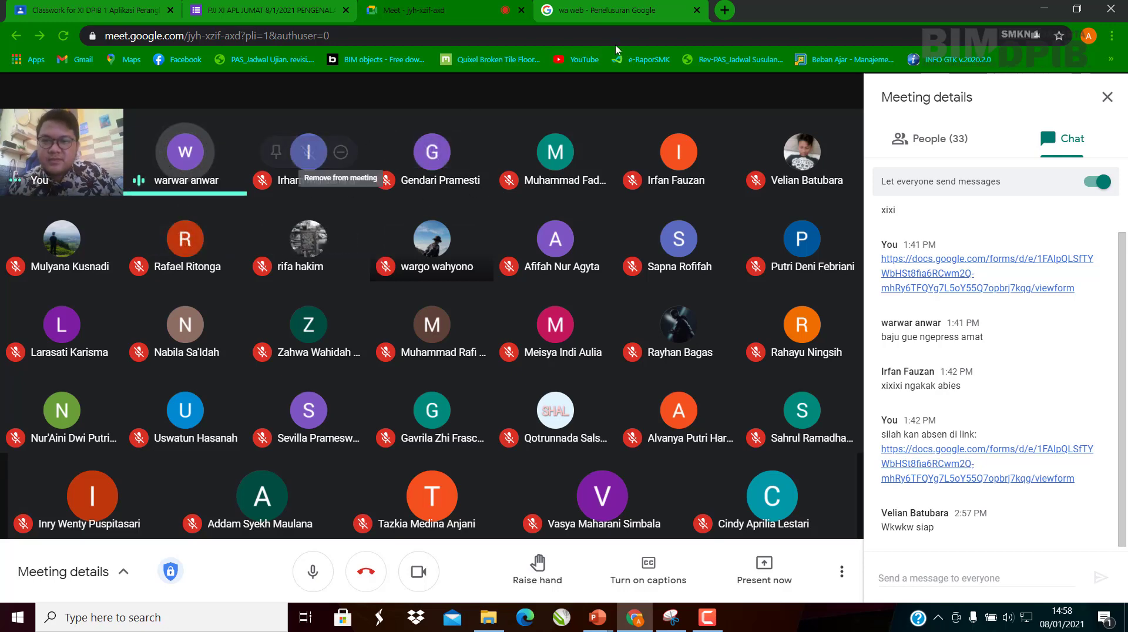
{"action": "left_click", "coordinate": [603, 9]}
{"action": "left_click", "coordinate": [472, 10]}
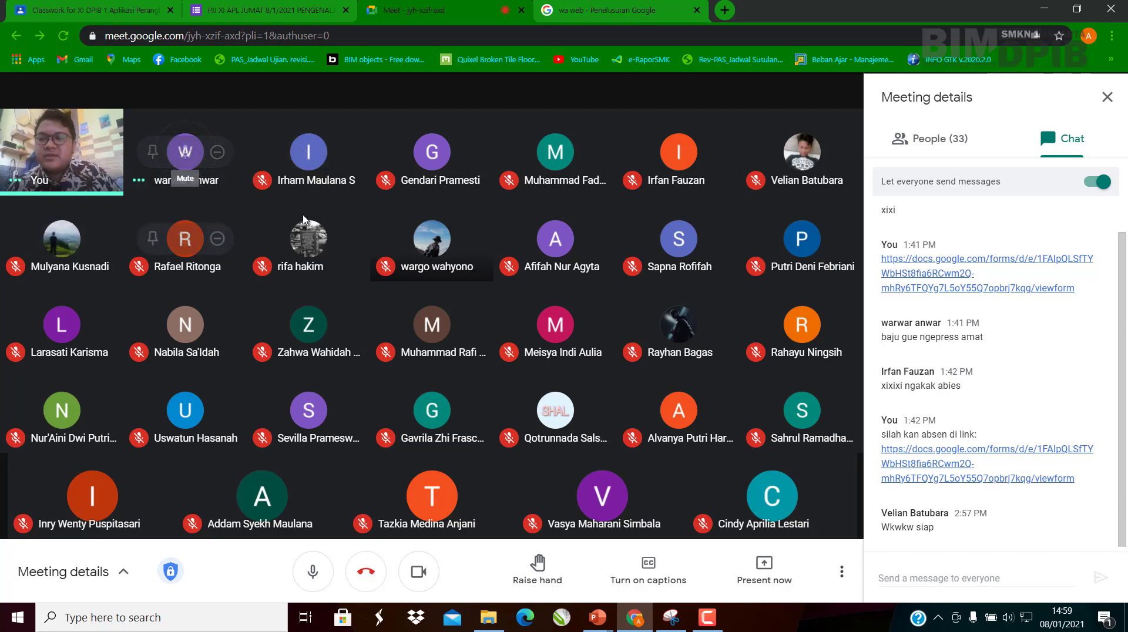
Open WhatsApp Web from the "wa web" search results
{"action": "key", "text": "ctrl+Tab"}
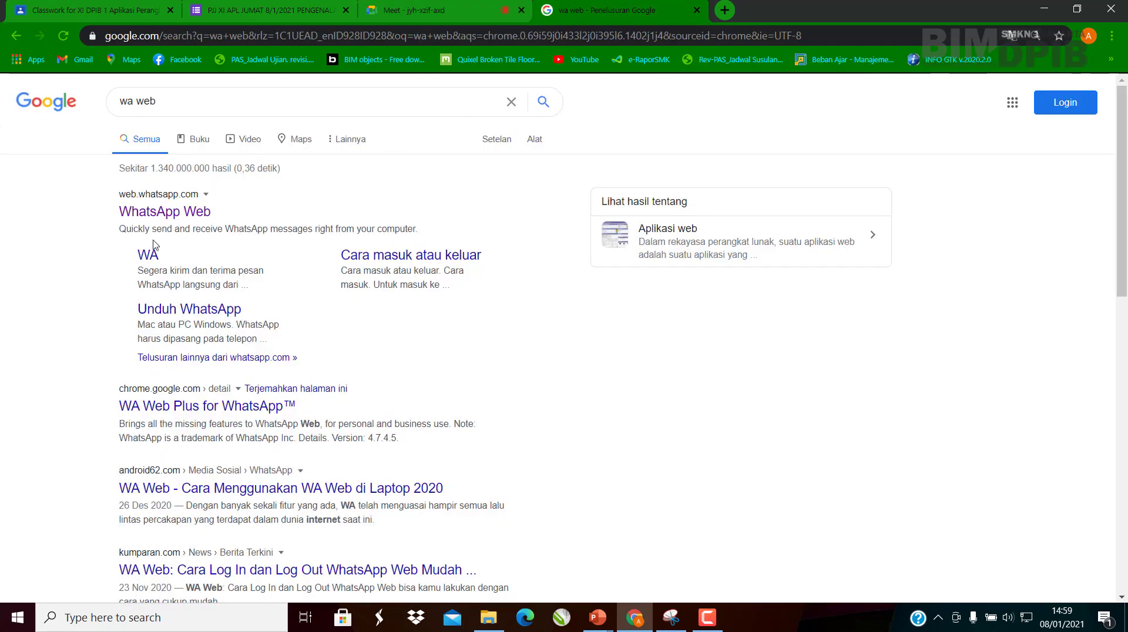
{"action": "left_click", "coordinate": [165, 212]}
{"action": "left_click", "coordinate": [464, 9]}
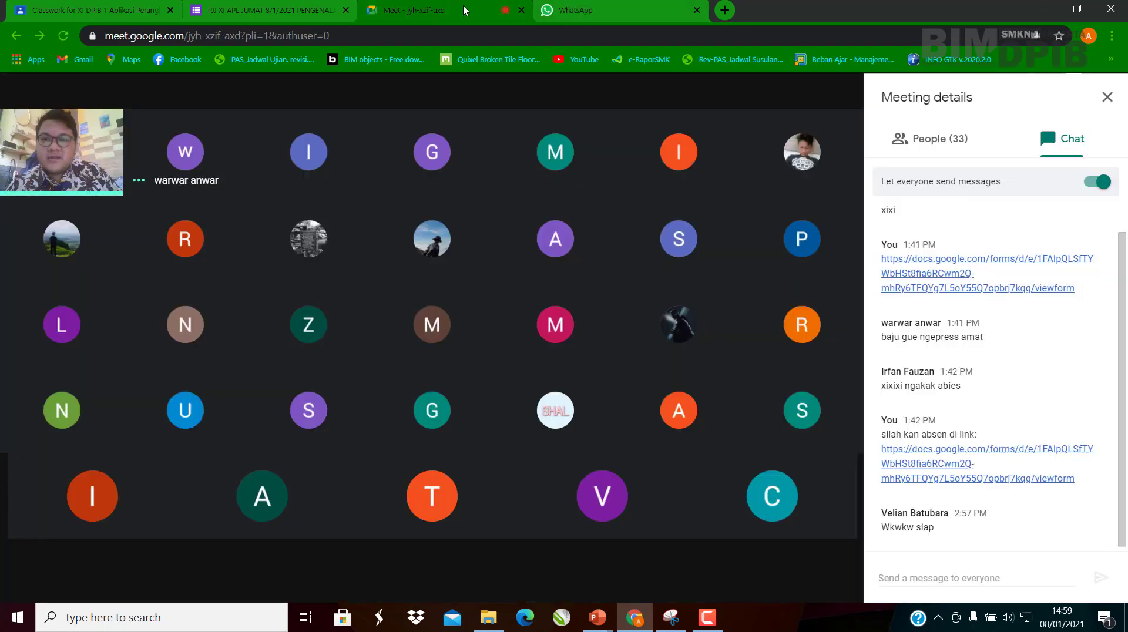
{"action": "left_click", "coordinate": [577, 10]}
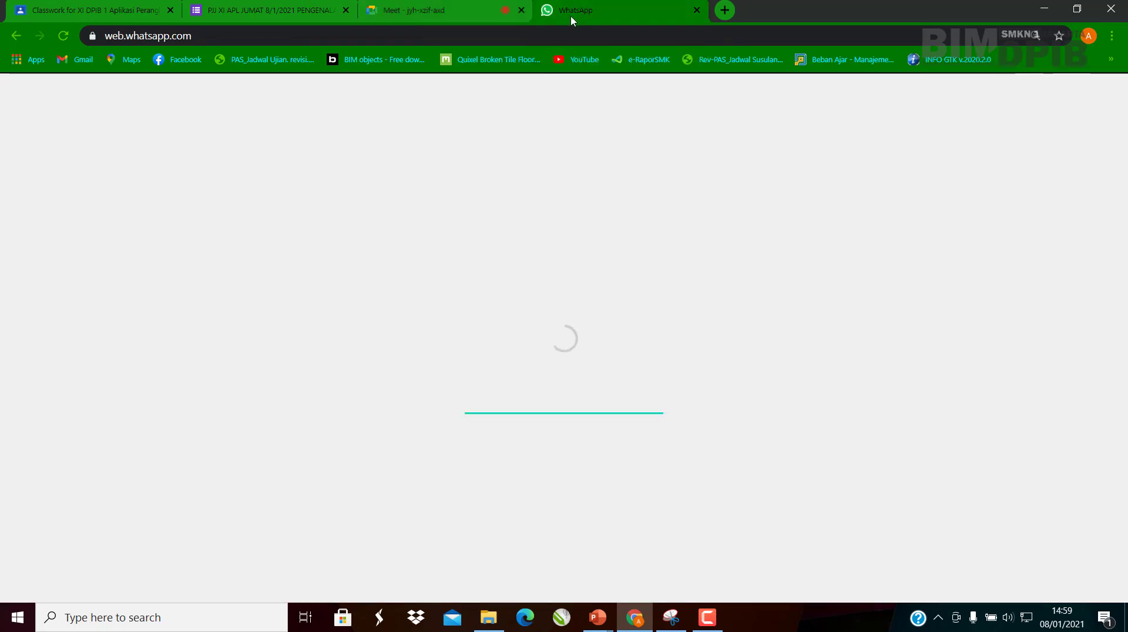
Add a new browser tab and place the WhatsApp tab after it
{"action": "left_click", "coordinate": [606, 35]}
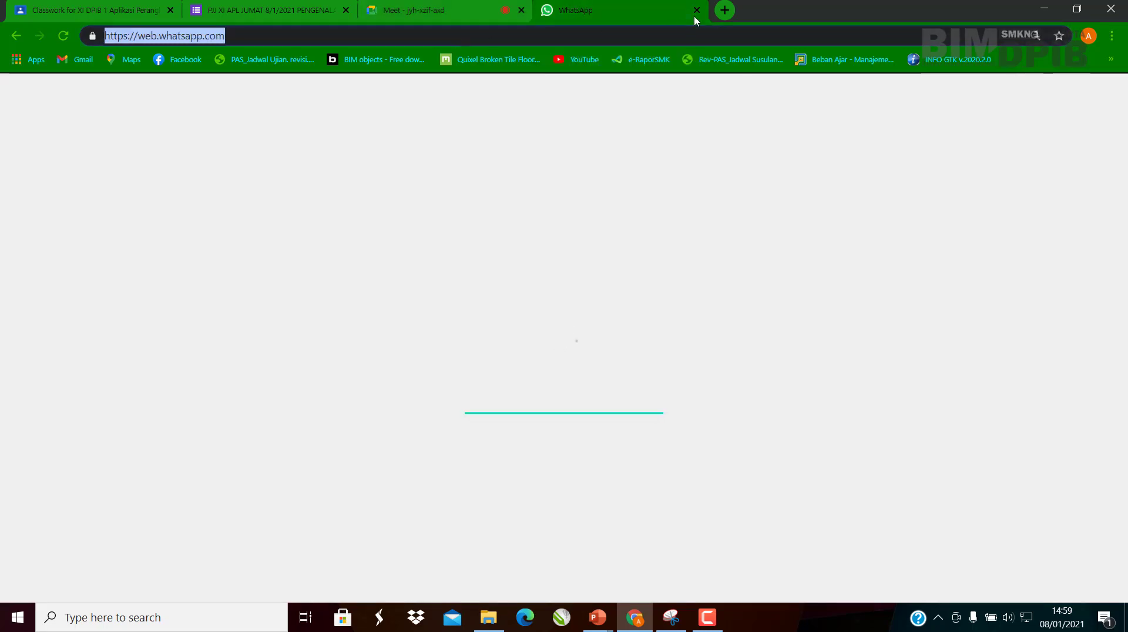
{"action": "left_click", "coordinate": [732, 11]}
{"action": "left_click_drag", "start_coordinate": [617, 10], "coordinate": [787, 8]}
{"action": "left_click", "coordinate": [599, 8]}
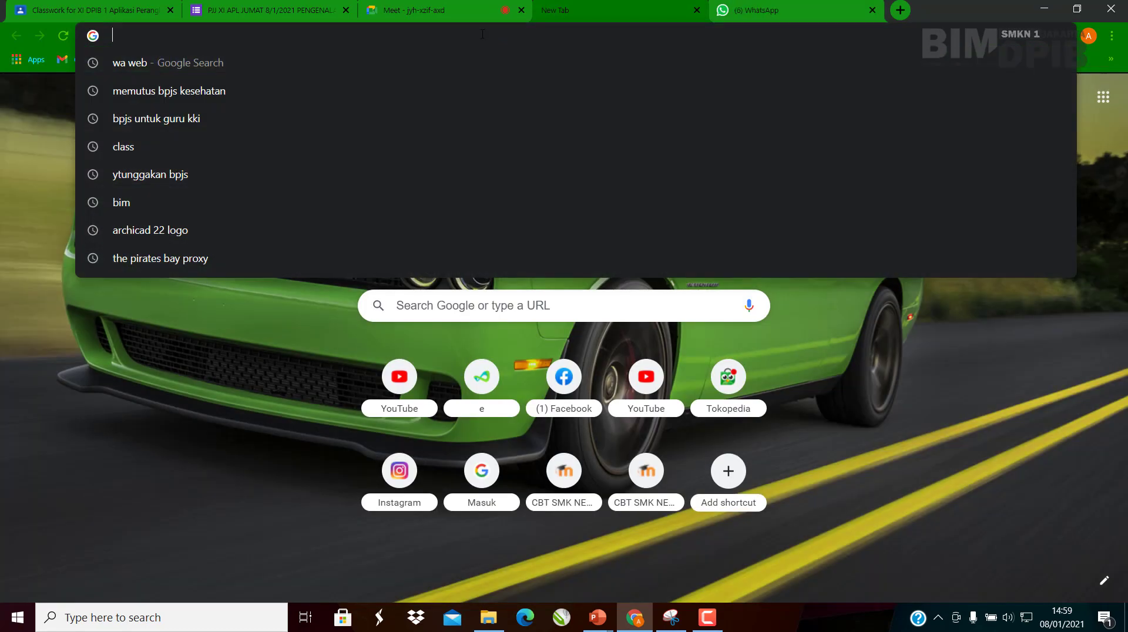
Search Google for "wa web" in the new tab after glancing at the Meet call and attendance form
{"action": "left_click", "coordinate": [447, 9]}
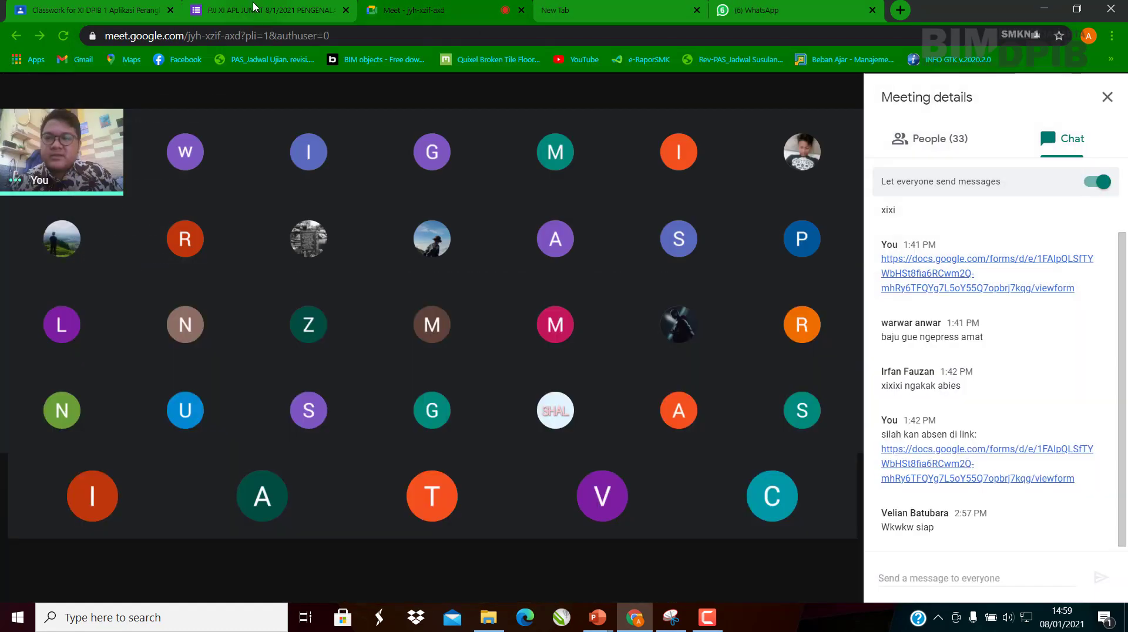
{"action": "left_click", "coordinate": [254, 7]}
{"action": "left_click", "coordinate": [399, 7]}
{"action": "left_click", "coordinate": [563, 13]}
{"action": "left_click", "coordinate": [481, 30]}
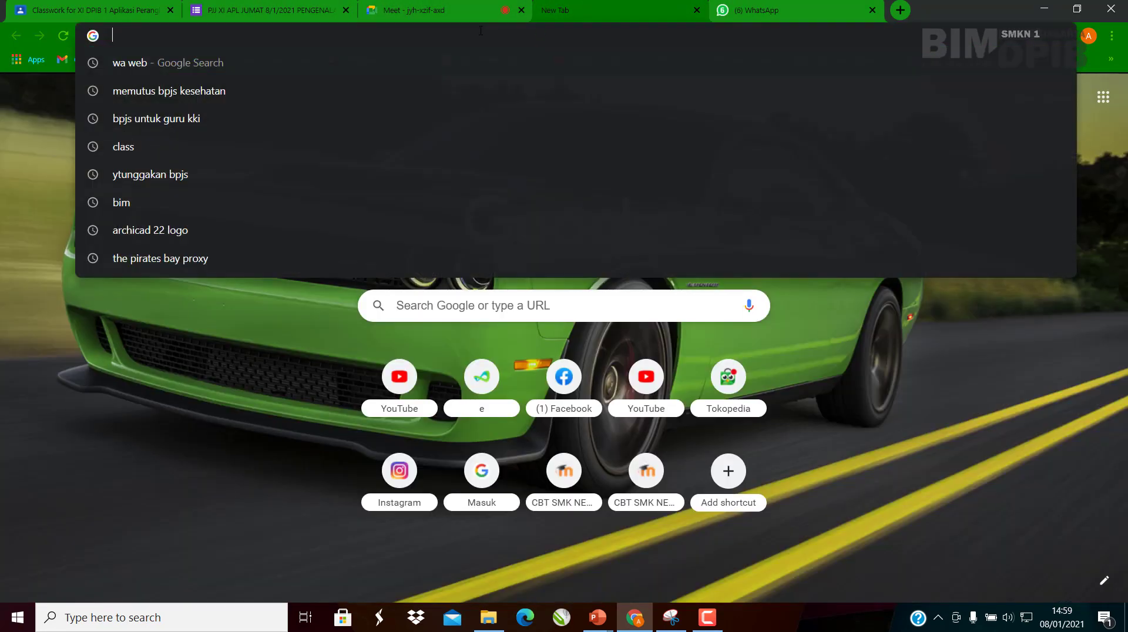
{"action": "type", "text": "wa web"}
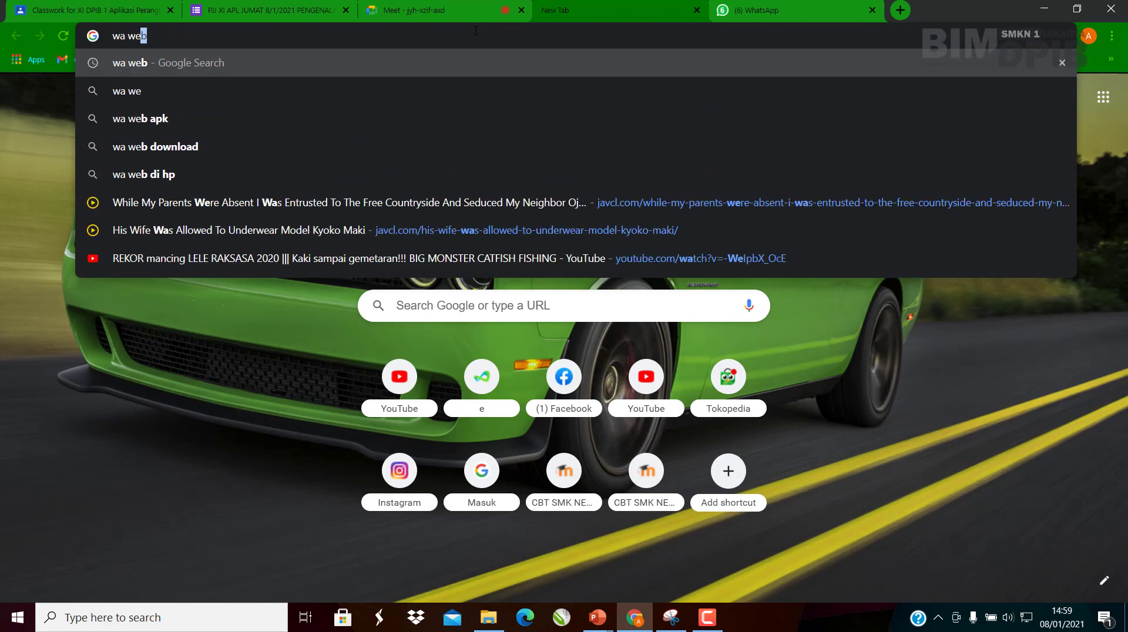
{"action": "key", "text": "Return"}
Check the participants in the Meet call and the chat list in WhatsApp Web
{"action": "left_click", "coordinate": [418, 8]}
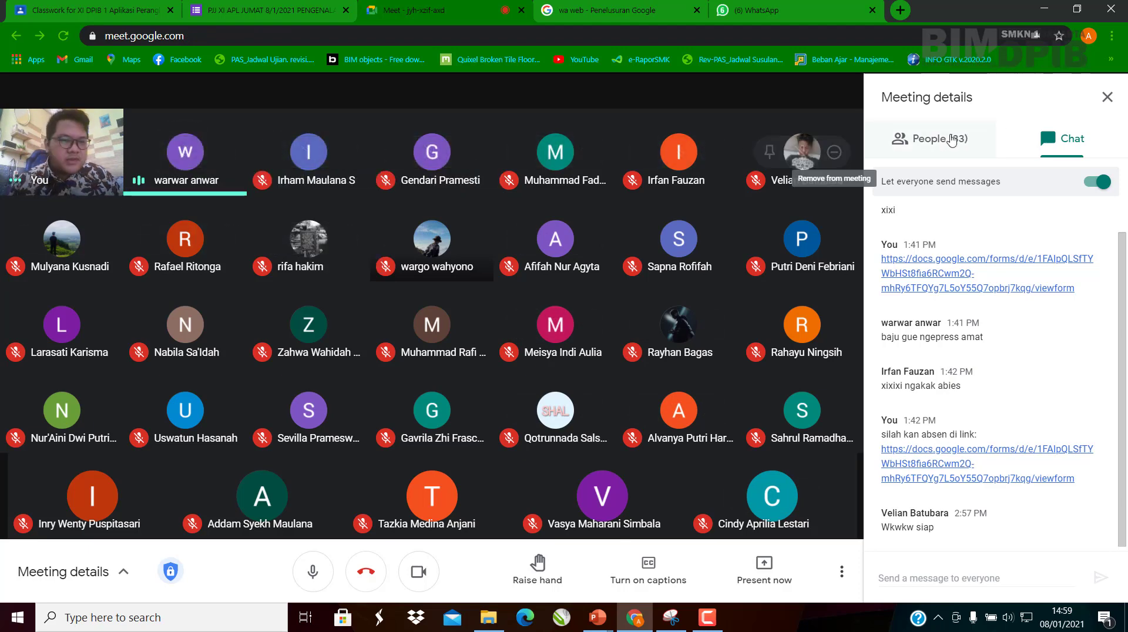
{"action": "left_click", "coordinate": [758, 10]}
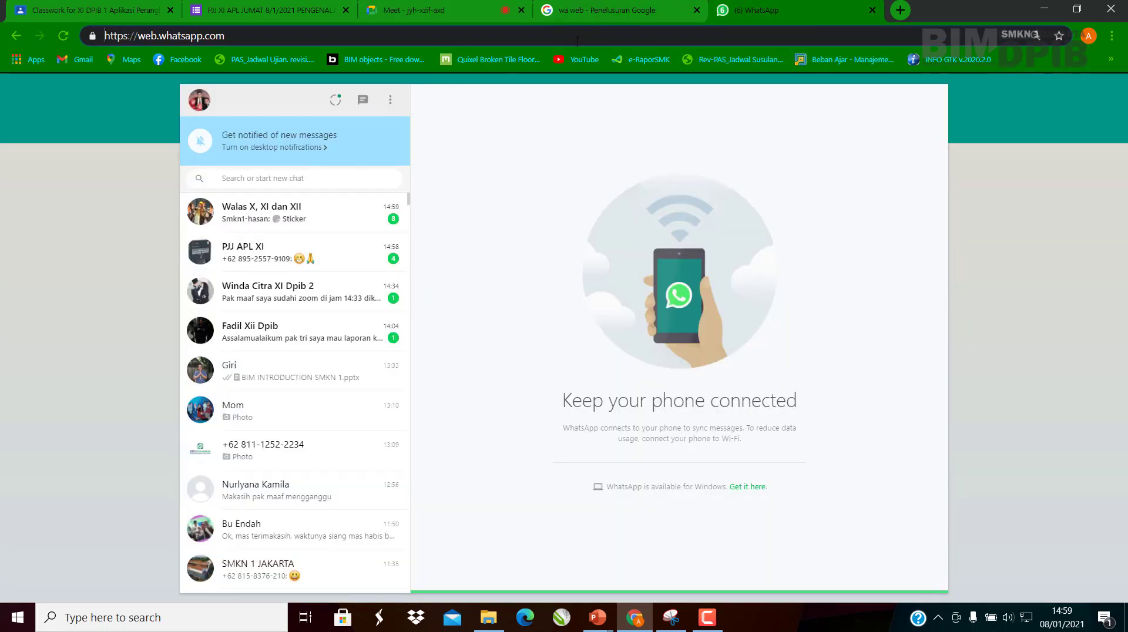
{"action": "left_click", "coordinate": [606, 12]}
{"action": "left_click", "coordinate": [486, 18]}
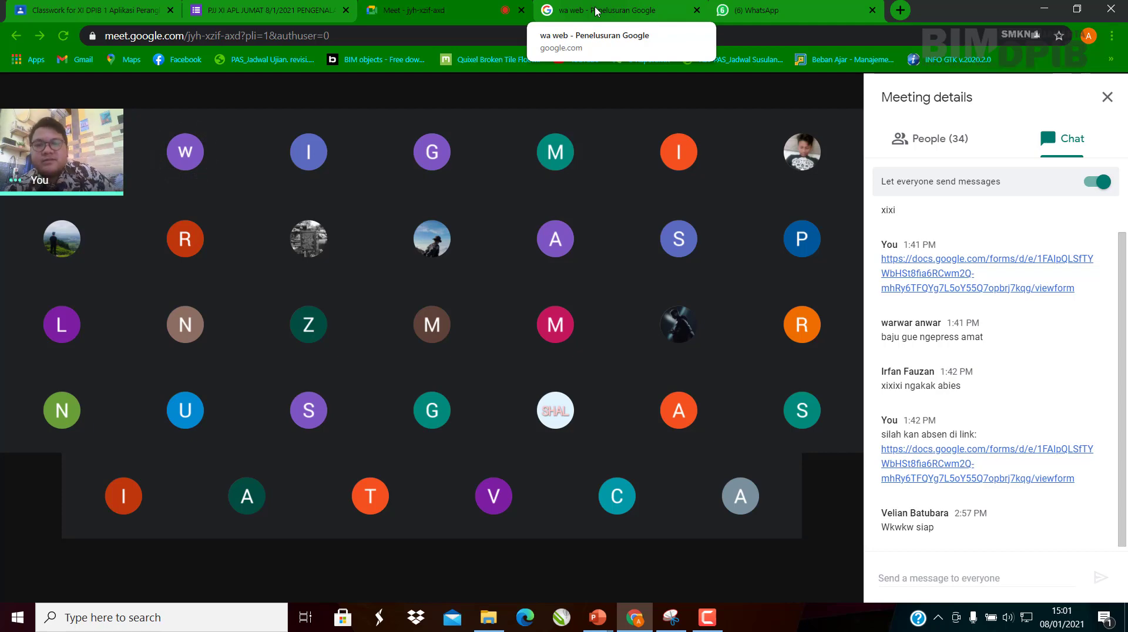
Open a second WhatsApp Web page from the search results in the tab beside the Meet call
{"action": "left_click", "coordinate": [595, 11]}
{"action": "left_click", "coordinate": [432, 9]}
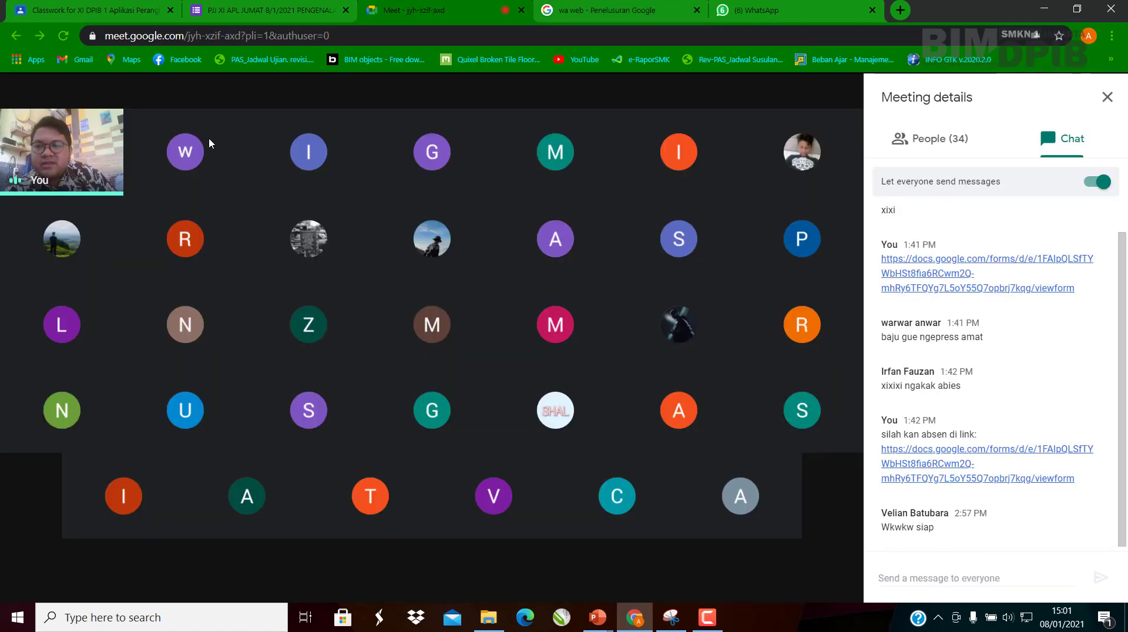
{"action": "left_click", "coordinate": [627, 17]}
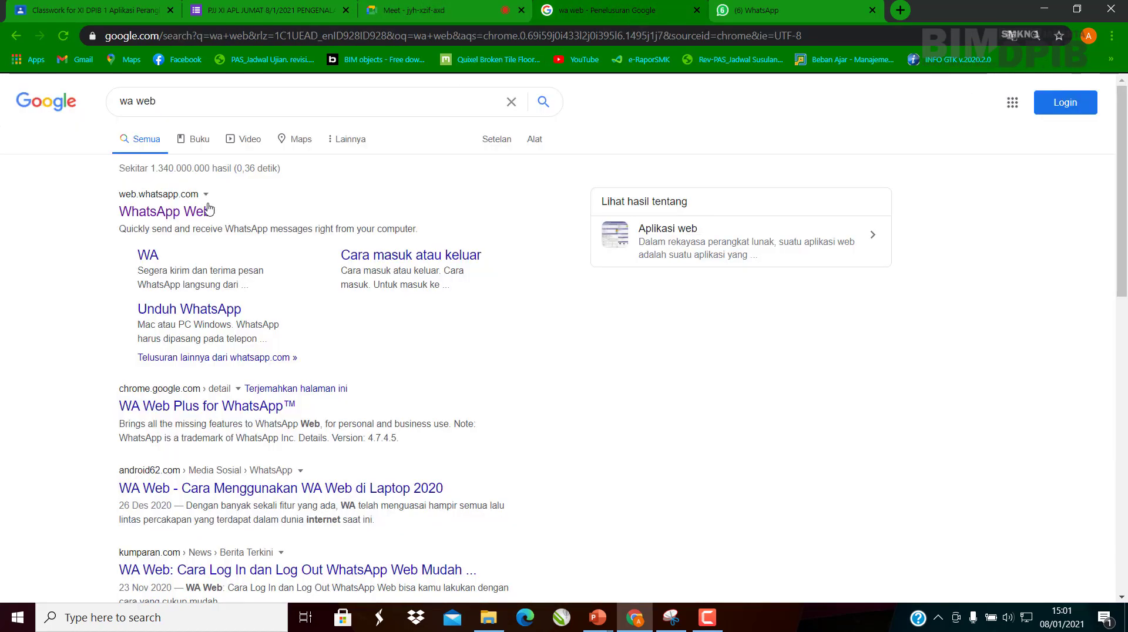
{"action": "left_click", "coordinate": [187, 213]}
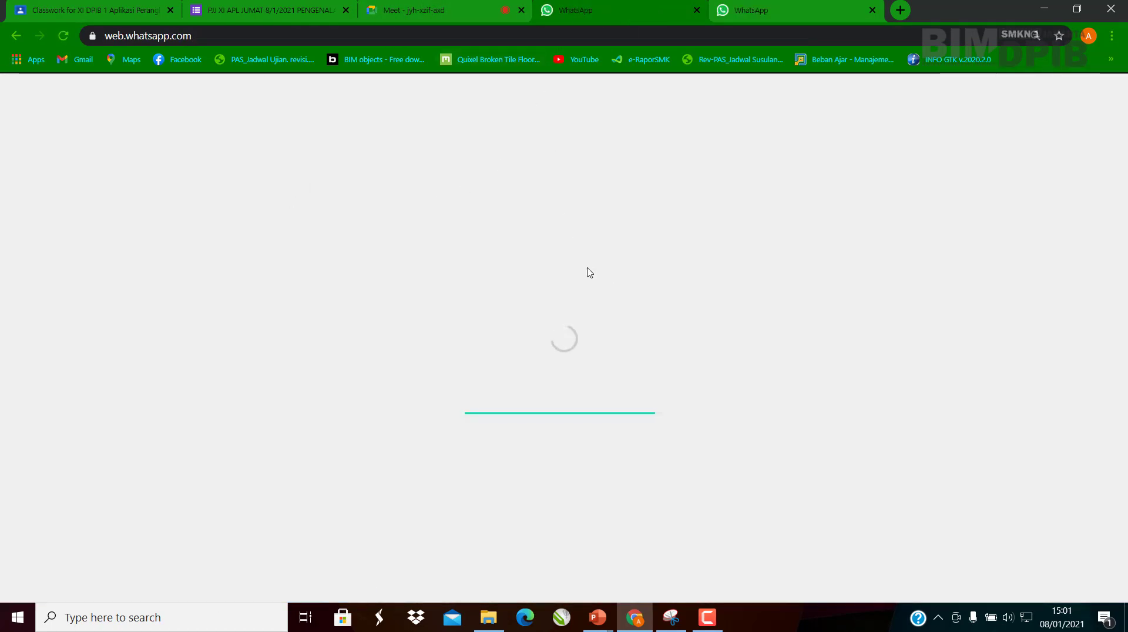
Return to the Google Meet call and present the entire screen to the participants
{"action": "left_click", "coordinate": [288, 4]}
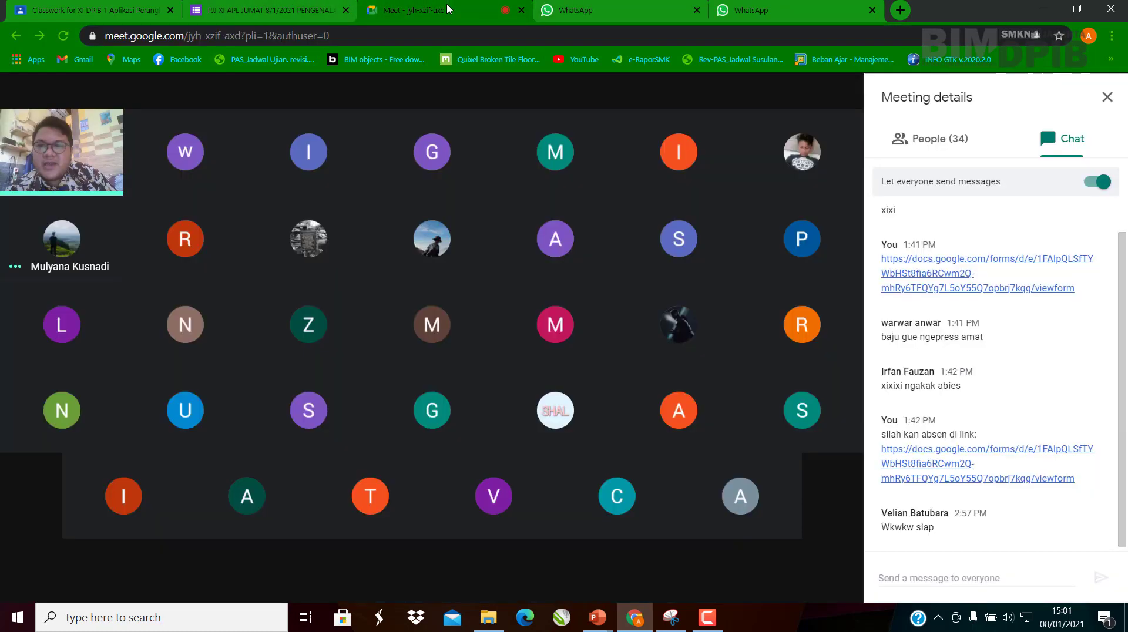
{"action": "left_click", "coordinate": [410, 14]}
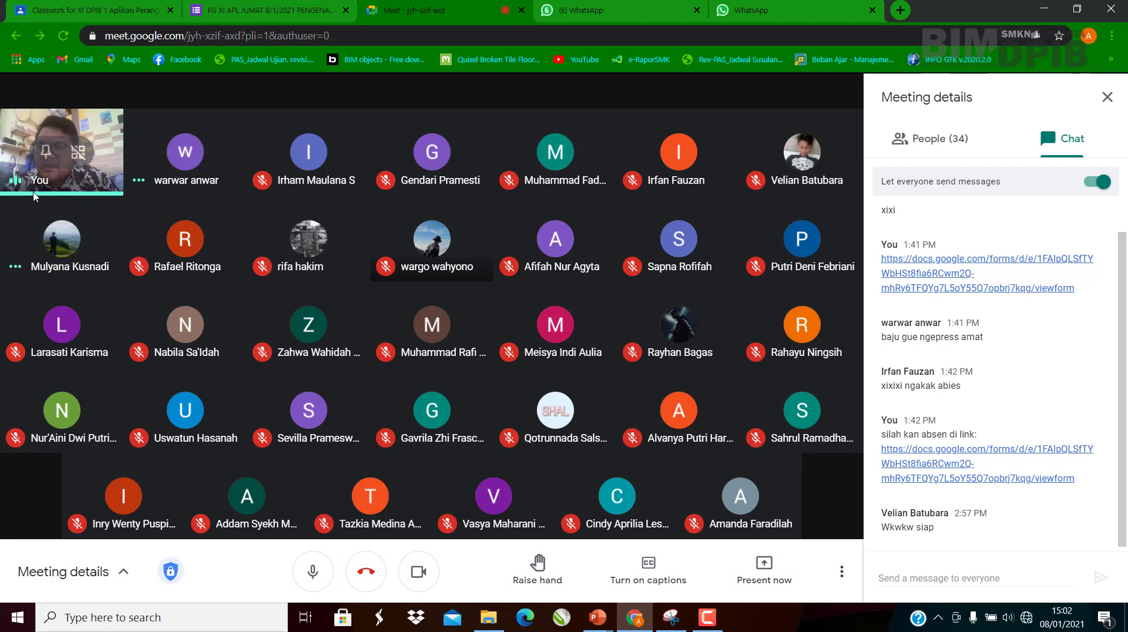
{"action": "left_click", "coordinate": [764, 567]}
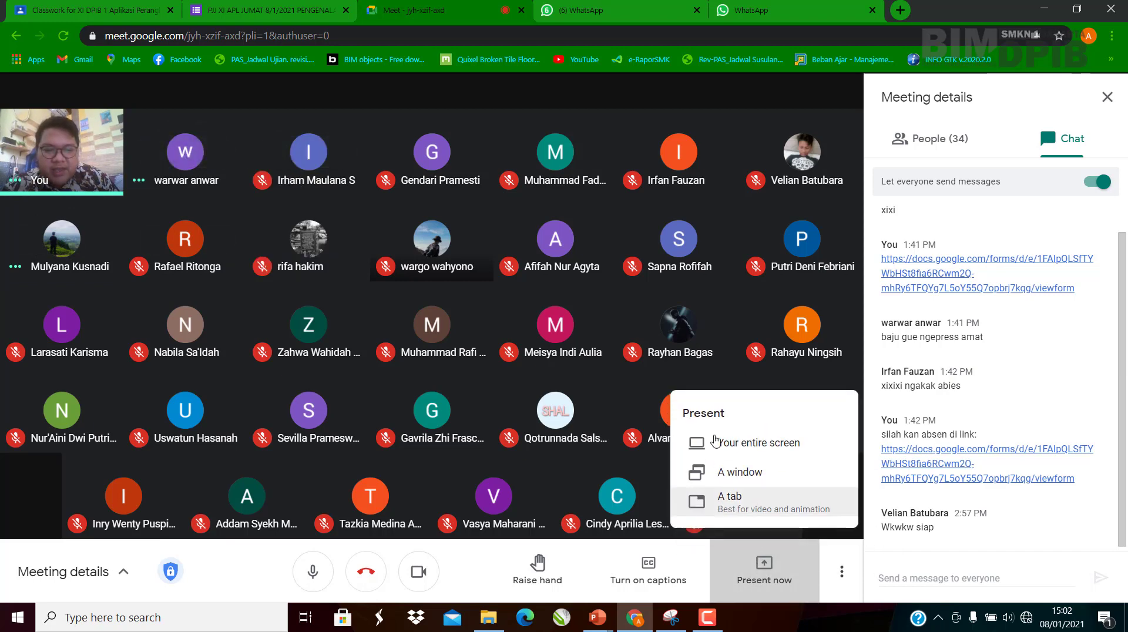
{"action": "left_click", "coordinate": [716, 442]}
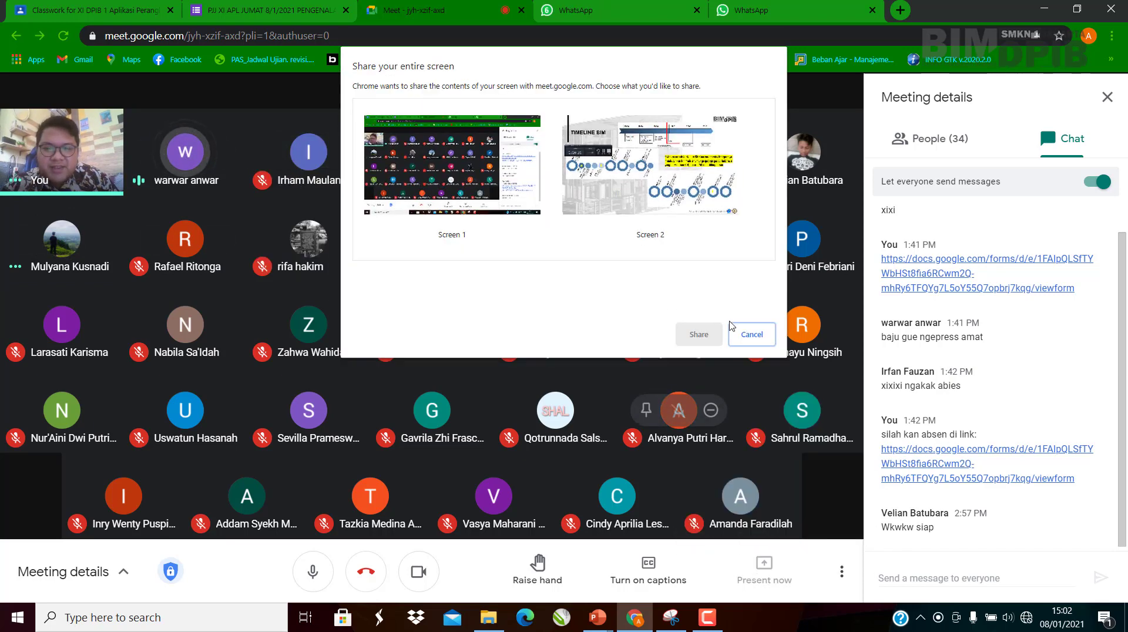
{"action": "left_click", "coordinate": [698, 335]}
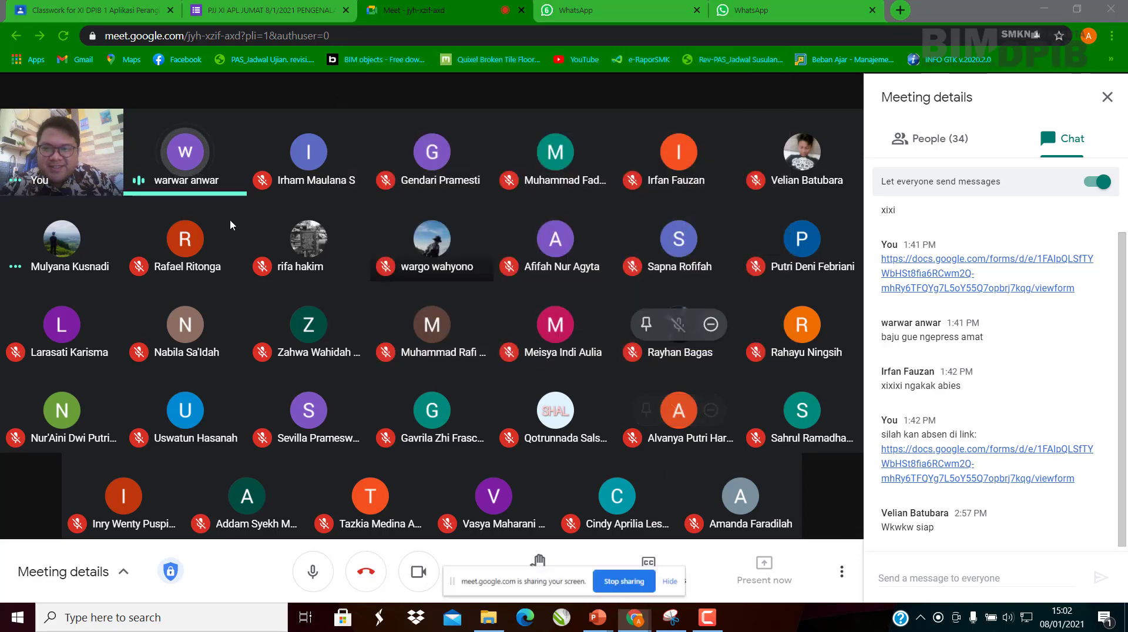
Switch to ARCHICAD 22, open the recent project latiohan ukom.pln maximized, and dismiss the Customer Experience Improvement Program dialog
{"action": "left_click", "coordinate": [1044, 12]}
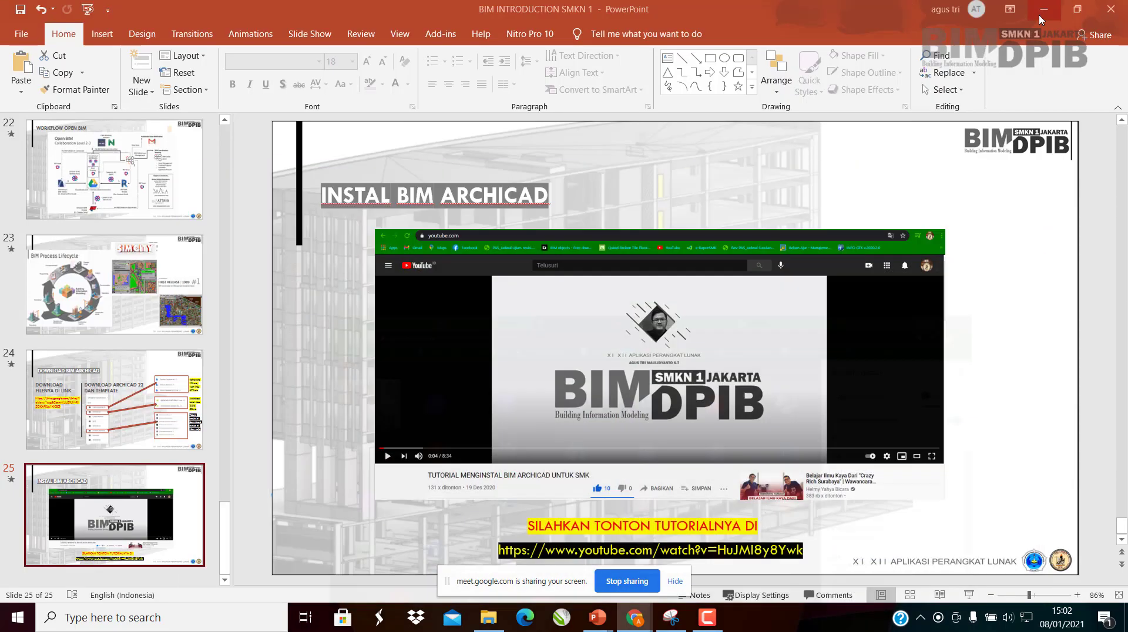
{"action": "left_click", "coordinate": [1044, 15]}
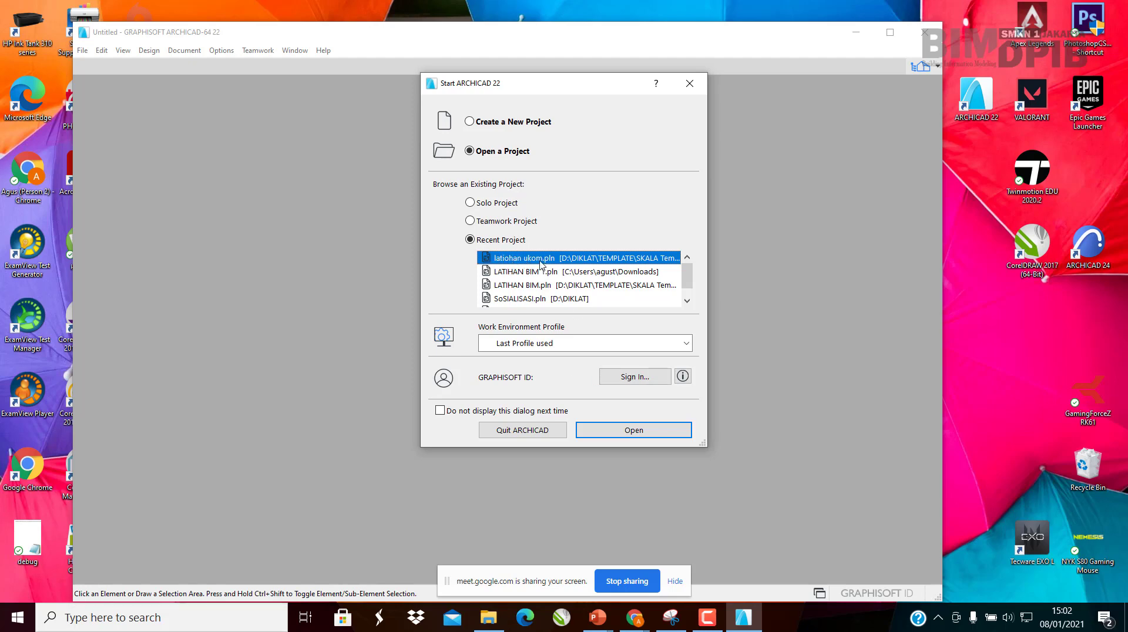
{"action": "left_click", "coordinate": [613, 432]}
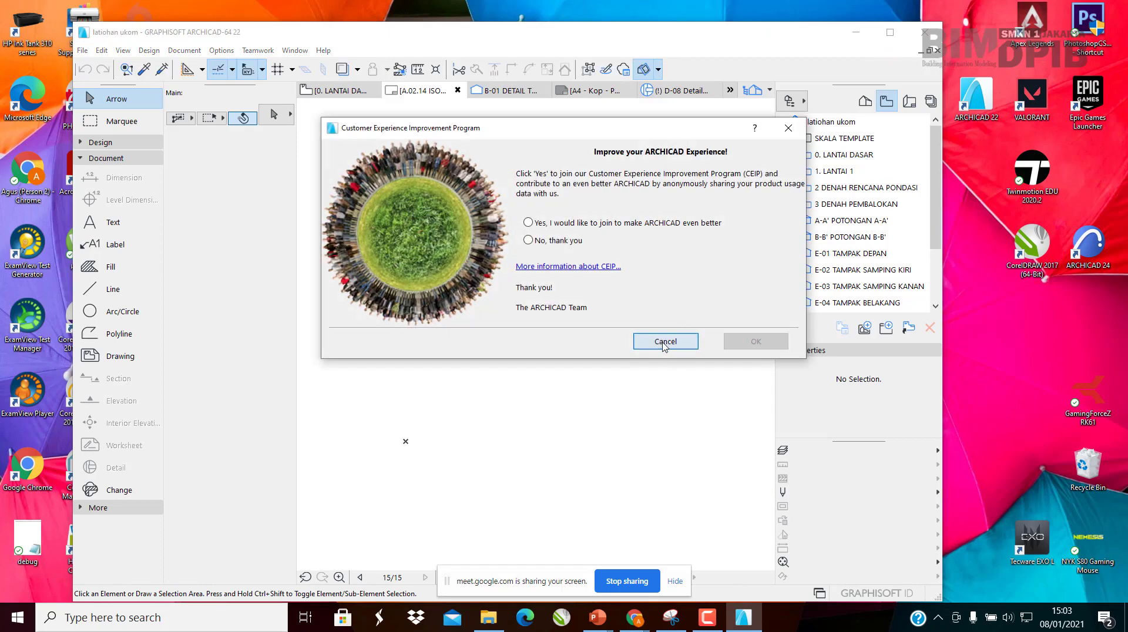
{"action": "left_click", "coordinate": [664, 341]}
{"action": "left_click", "coordinate": [890, 33]}
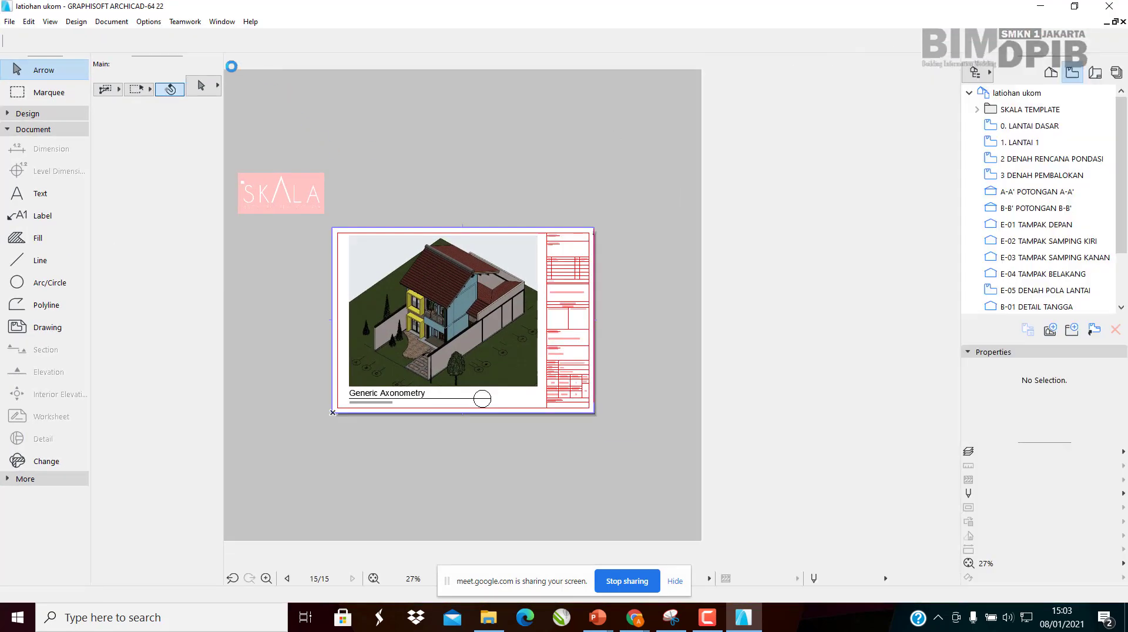
Open the 0. LANTAI DASAR floor plan from the project map's stories and show the whole plan
{"action": "left_click", "coordinate": [1052, 71]}
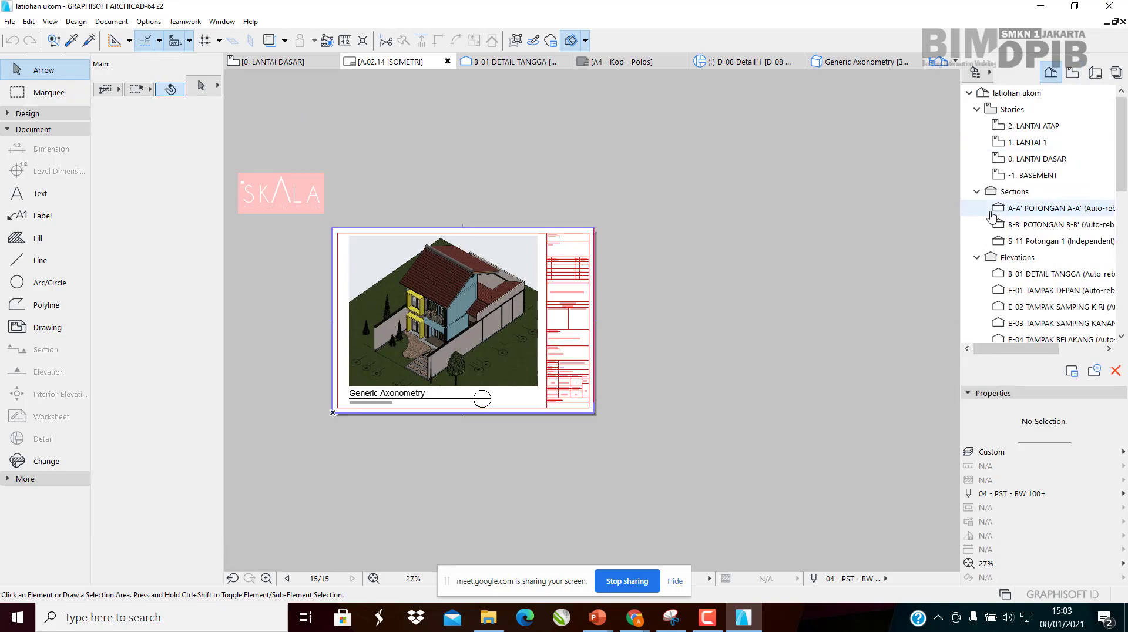
{"action": "double_click", "coordinate": [1043, 159]}
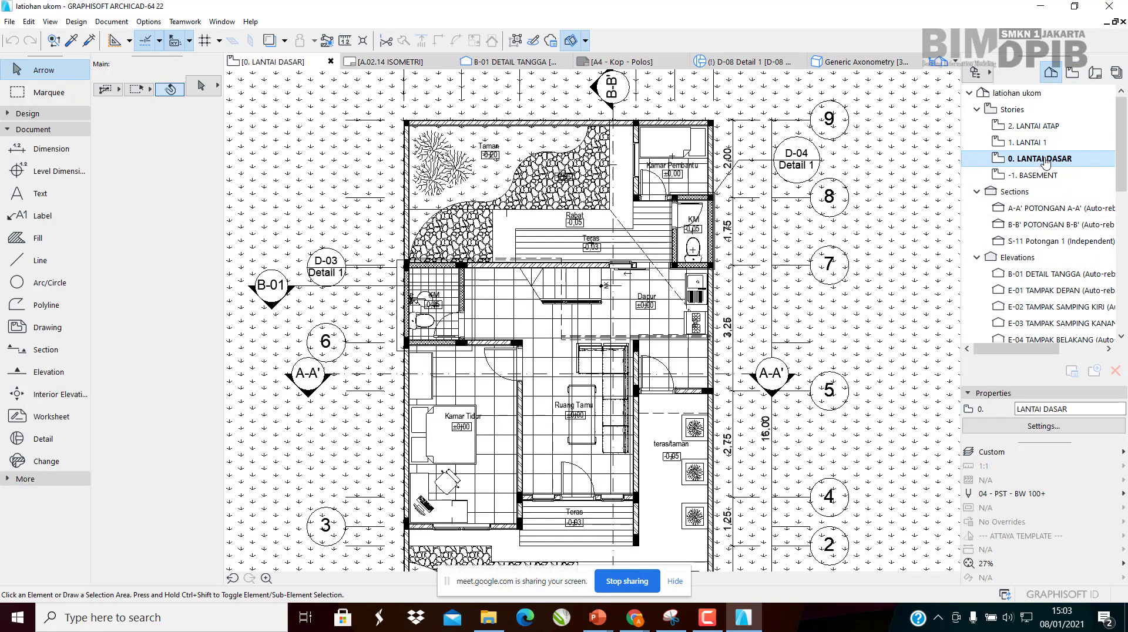
{"action": "scroll", "coordinate": [572, 163], "scroll_direction": "down", "scroll_amount": 5}
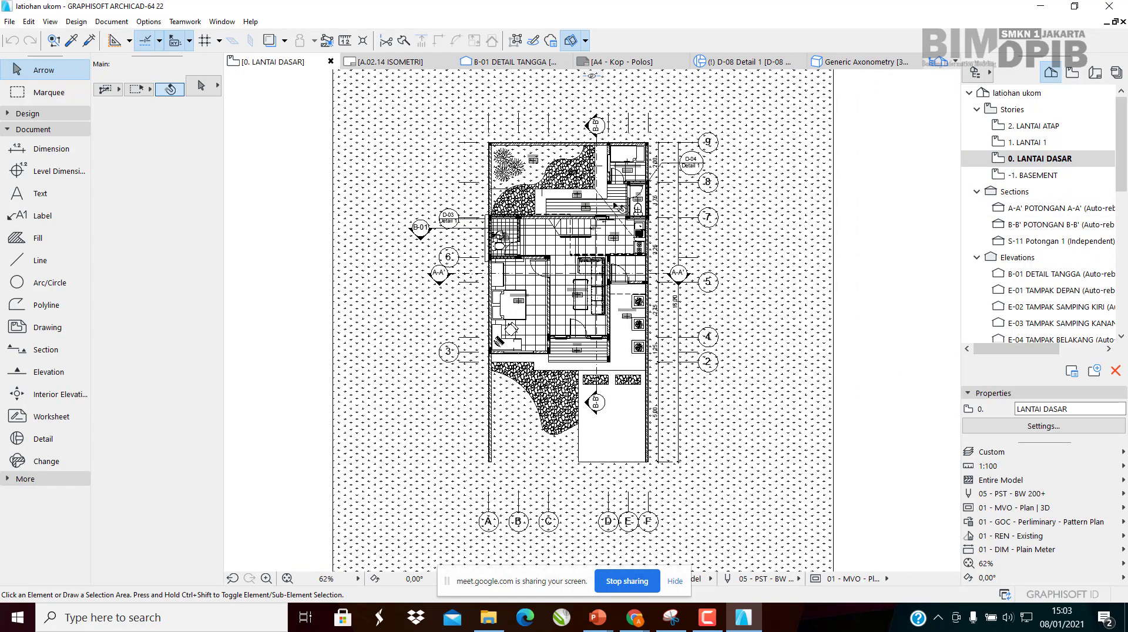
Move the Landscape.Site terrain mesh sideways, clear of the house on the 0. LANTAI DASAR plan
{"action": "left_click", "coordinate": [696, 231]}
{"action": "key", "text": "ctrl+d"}
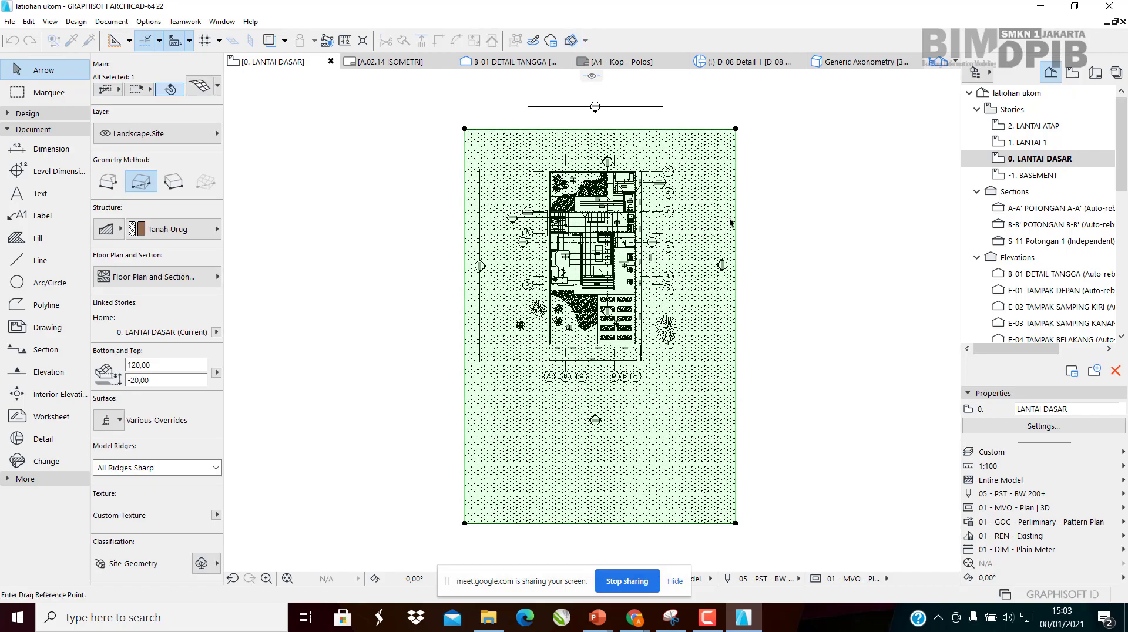
{"action": "left_click", "coordinate": [728, 217]}
{"action": "left_click", "coordinate": [327, 209]}
{"action": "scroll", "coordinate": [623, 211], "scroll_direction": "up", "scroll_amount": 5}
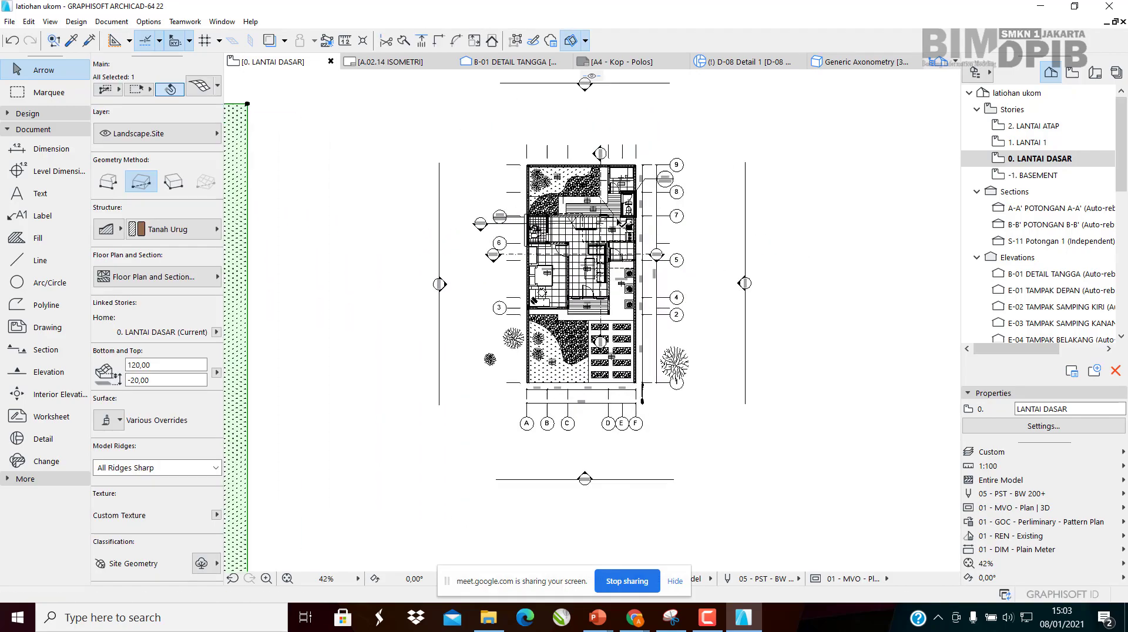
{"action": "scroll", "coordinate": [547, 327], "scroll_direction": "up", "scroll_amount": 3}
{"action": "middle_click_drag", "start_coordinate": [522, 278], "coordinate": [536, 205]}
{"action": "scroll", "coordinate": [575, 314], "scroll_direction": "down", "scroll_amount": 4}
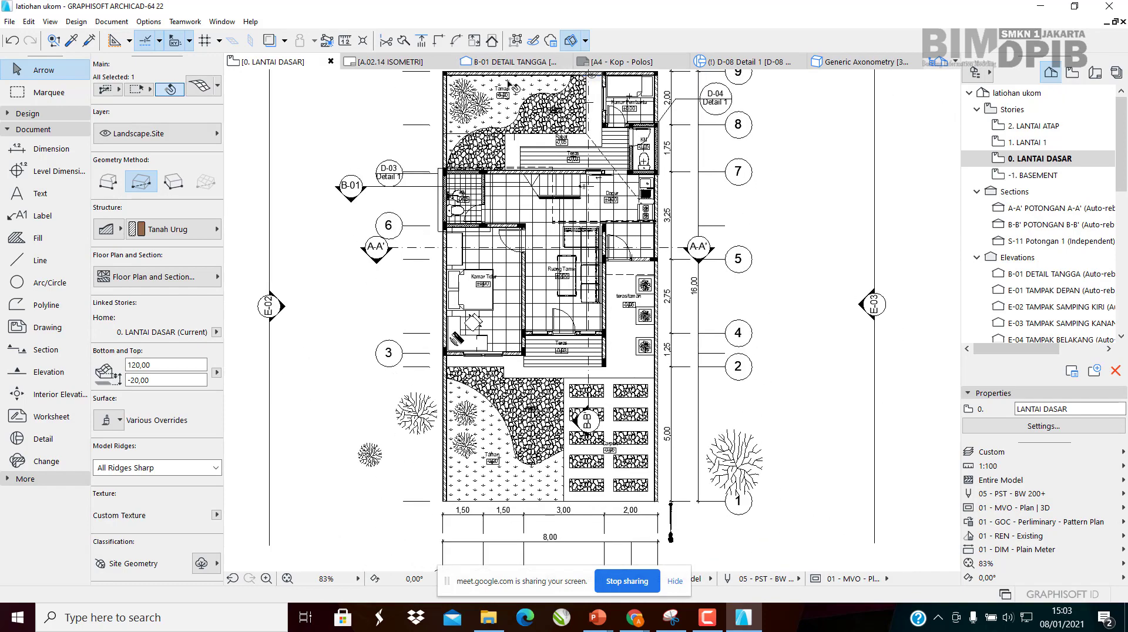
Show the house model in 3D, view it from the front, and switch to Generic Perspective
{"action": "key", "text": "F3"}
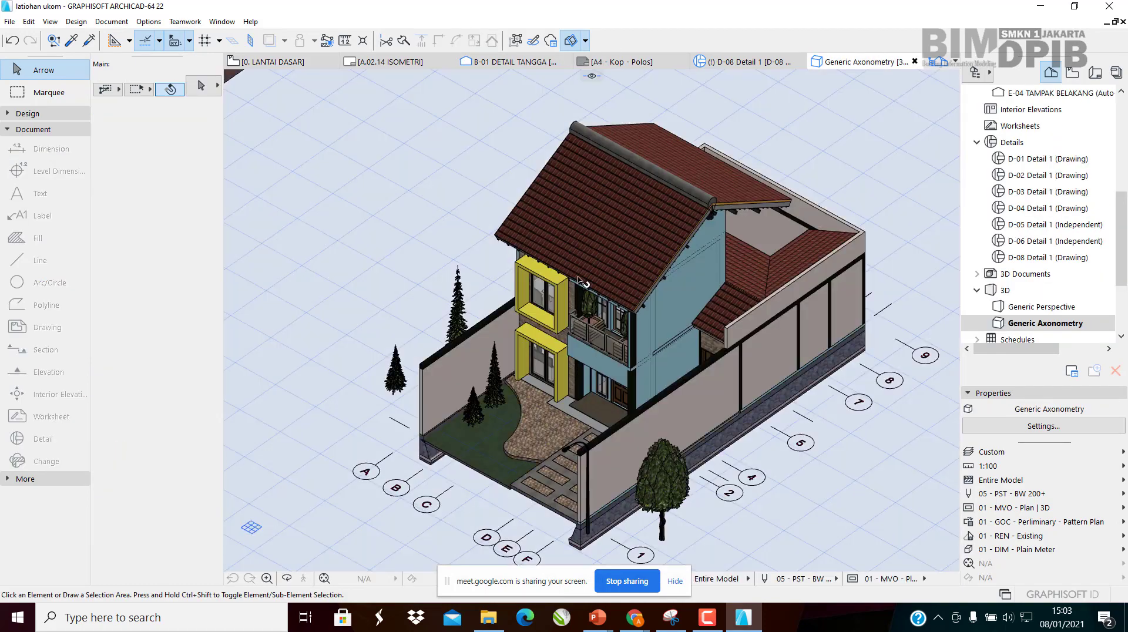
{"action": "scroll", "coordinate": [579, 279], "scroll_direction": "up", "scroll_amount": 1}
{"action": "middle_click_drag", "start_coordinate": [580, 283], "coordinate": [641, 351], "text": "shift"}
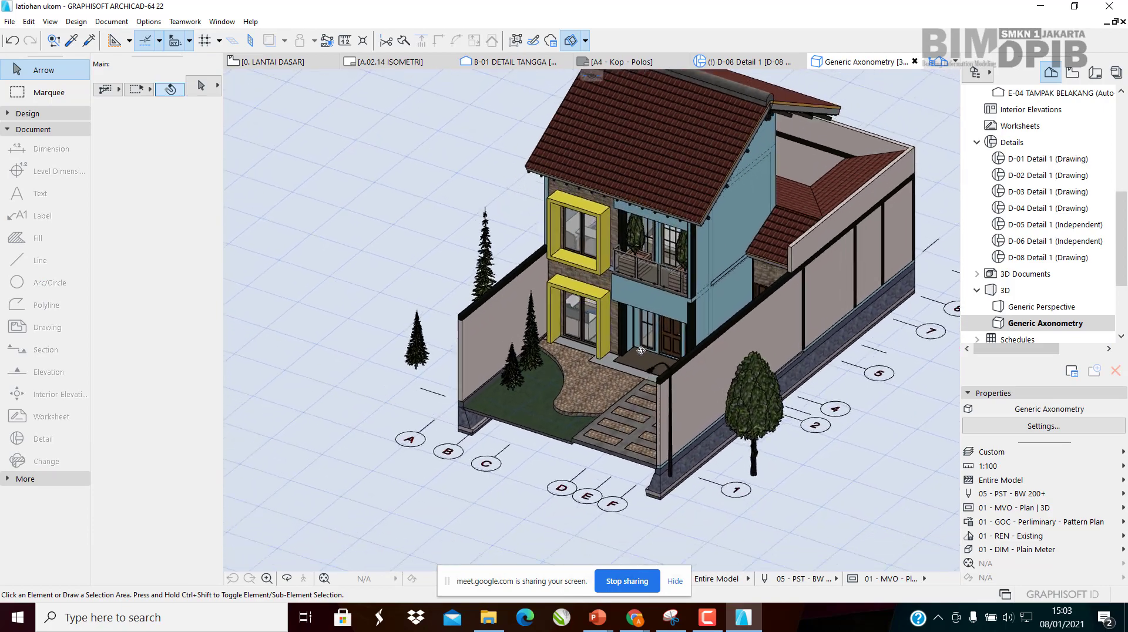
{"action": "double_click", "coordinate": [1052, 307]}
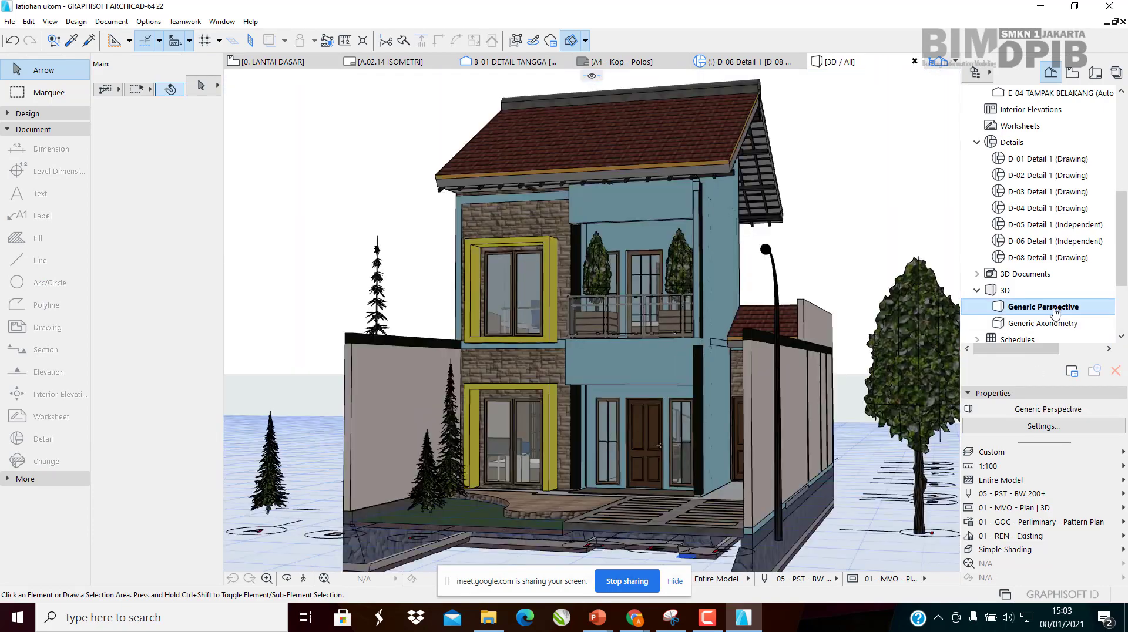
View the house from above in 3D, and open the 0. LANTAI DASAR floor plan to examine its rooms
{"action": "middle_click_drag", "start_coordinate": [573, 287], "coordinate": [693, 265], "text": "shift"}
{"action": "scroll", "coordinate": [1034, 194], "scroll_direction": "up", "scroll_amount": 5}
{"action": "left_click", "coordinate": [1036, 160]}
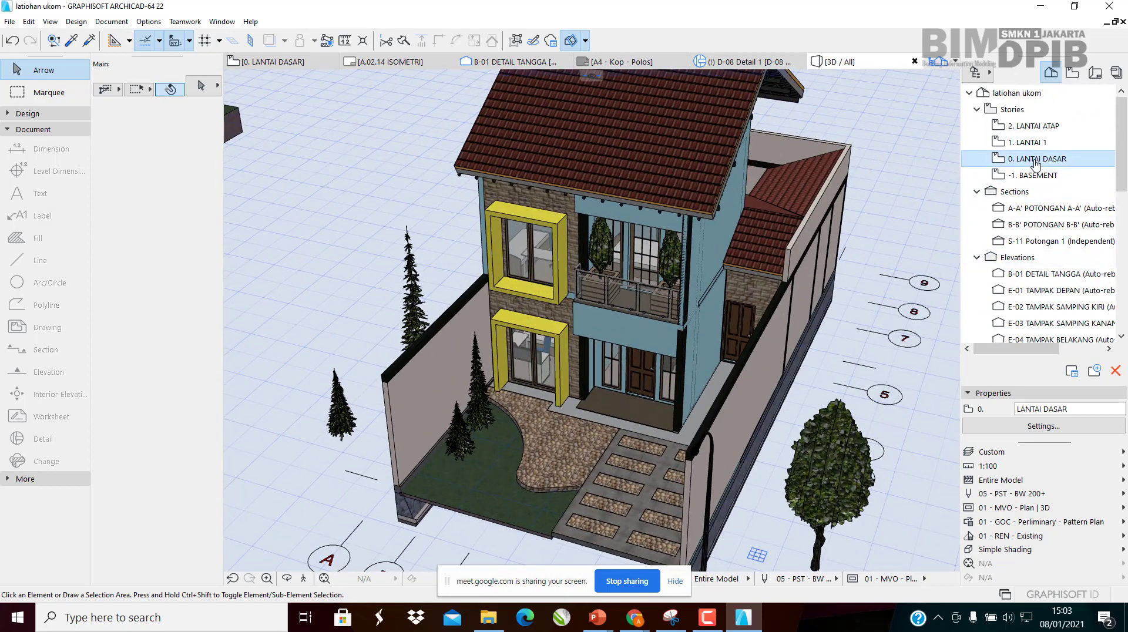
{"action": "double_click", "coordinate": [1036, 164]}
{"action": "scroll", "coordinate": [591, 301], "scroll_direction": "down", "scroll_amount": 2}
{"action": "scroll", "coordinate": [573, 212], "scroll_direction": "up", "scroll_amount": 3}
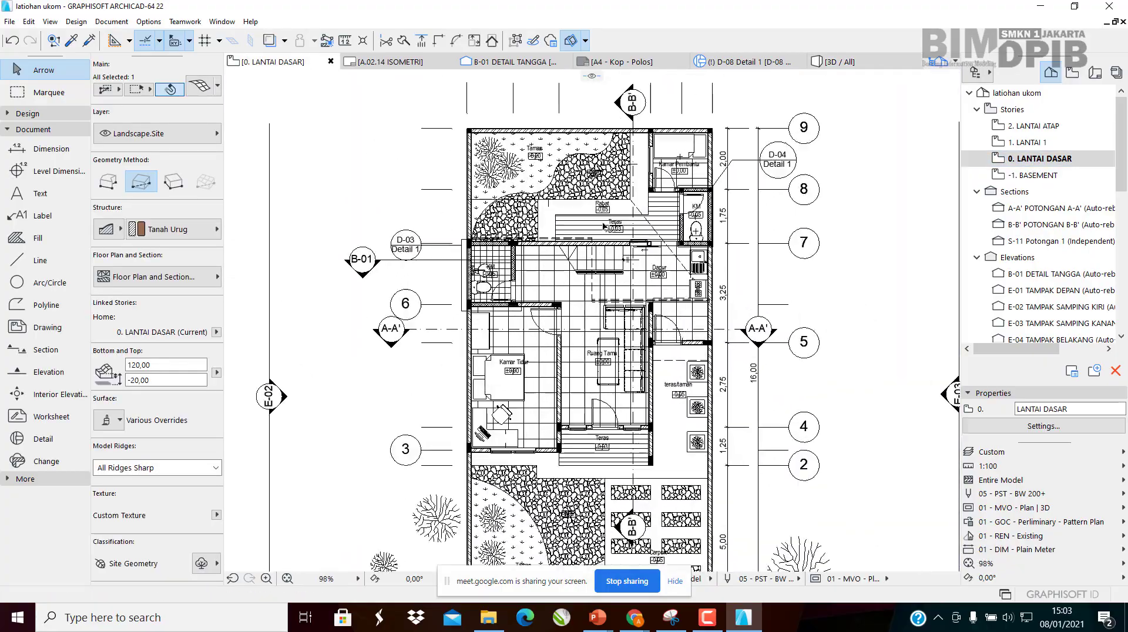
{"action": "scroll", "coordinate": [603, 225], "scroll_direction": "up", "scroll_amount": 4}
{"action": "scroll", "coordinate": [640, 215], "scroll_direction": "down", "scroll_amount": 2}
{"action": "scroll", "coordinate": [550, 247], "scroll_direction": "up", "scroll_amount": 3}
{"action": "middle_click_drag", "start_coordinate": [543, 255], "coordinate": [527, 294]}
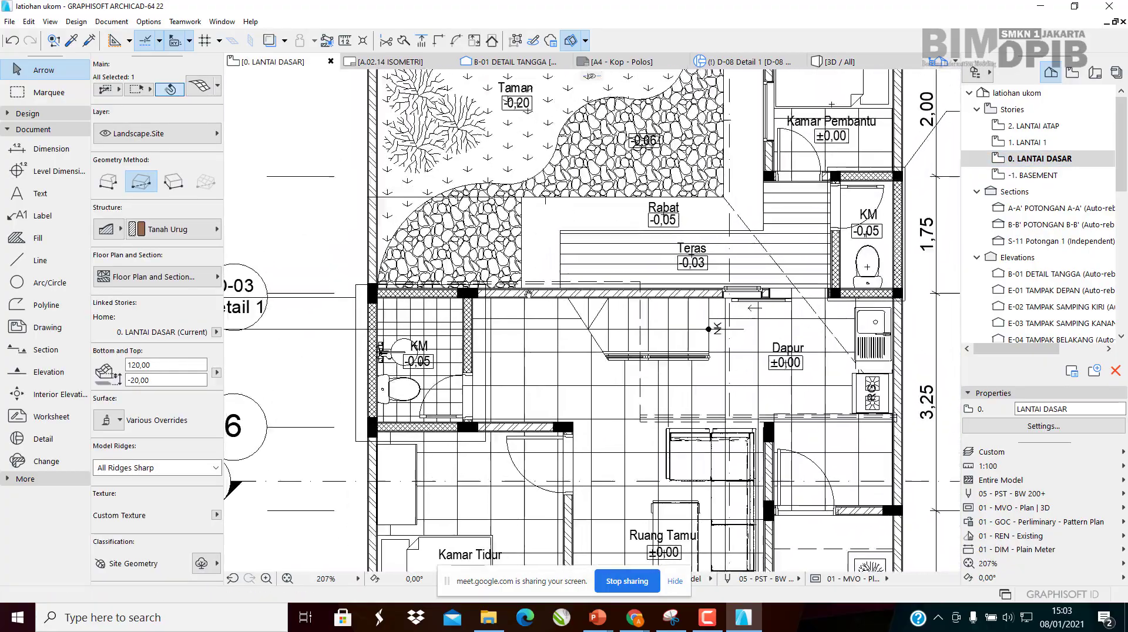
{"action": "scroll", "coordinate": [528, 294], "scroll_direction": "down", "scroll_amount": 3}
{"action": "middle_click_drag", "start_coordinate": [637, 452], "coordinate": [642, 288]}
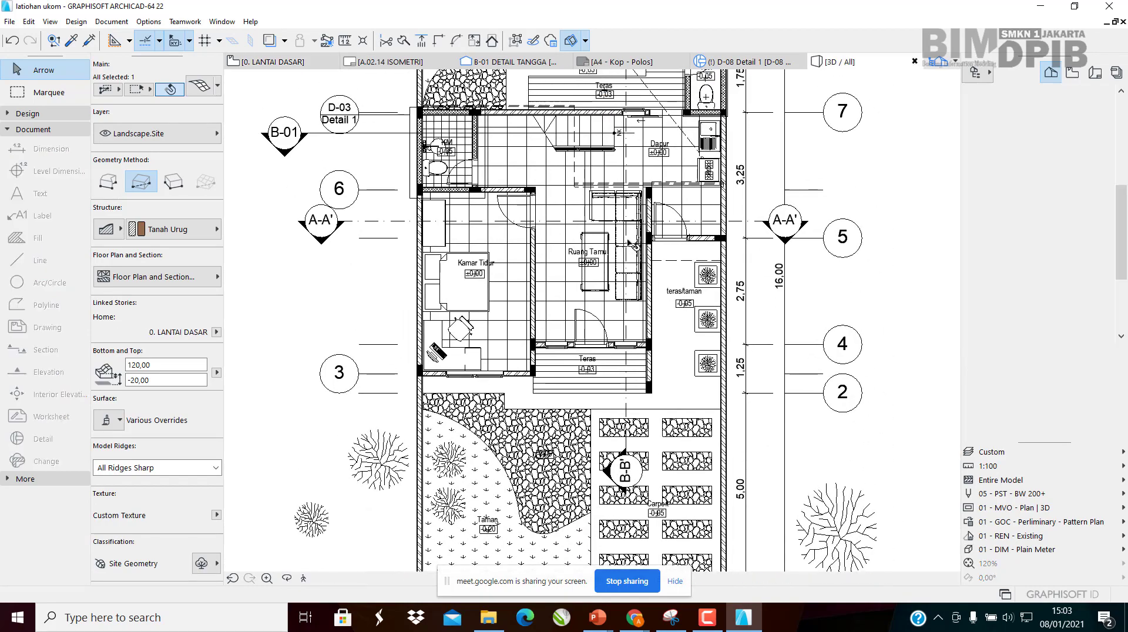
Return to the 3D model and view the house's front facade from eye level and from above
{"action": "key", "text": "F3"}
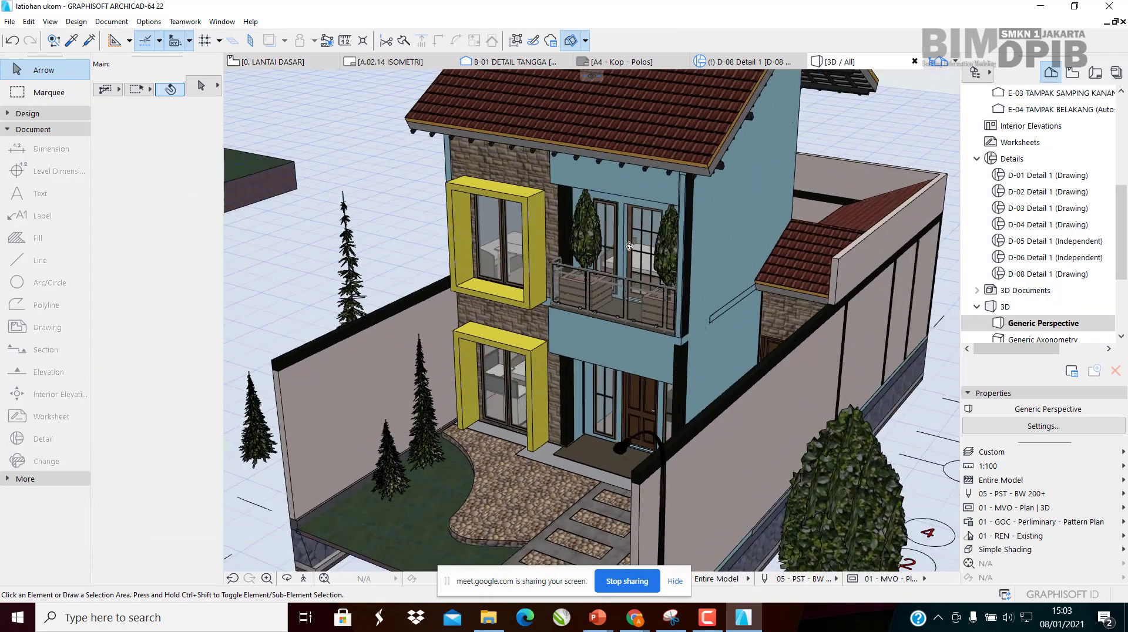
{"action": "middle_click_drag", "start_coordinate": [629, 246], "coordinate": [646, 144], "text": "shift"}
{"action": "scroll", "coordinate": [634, 231], "scroll_direction": "down", "scroll_amount": 4}
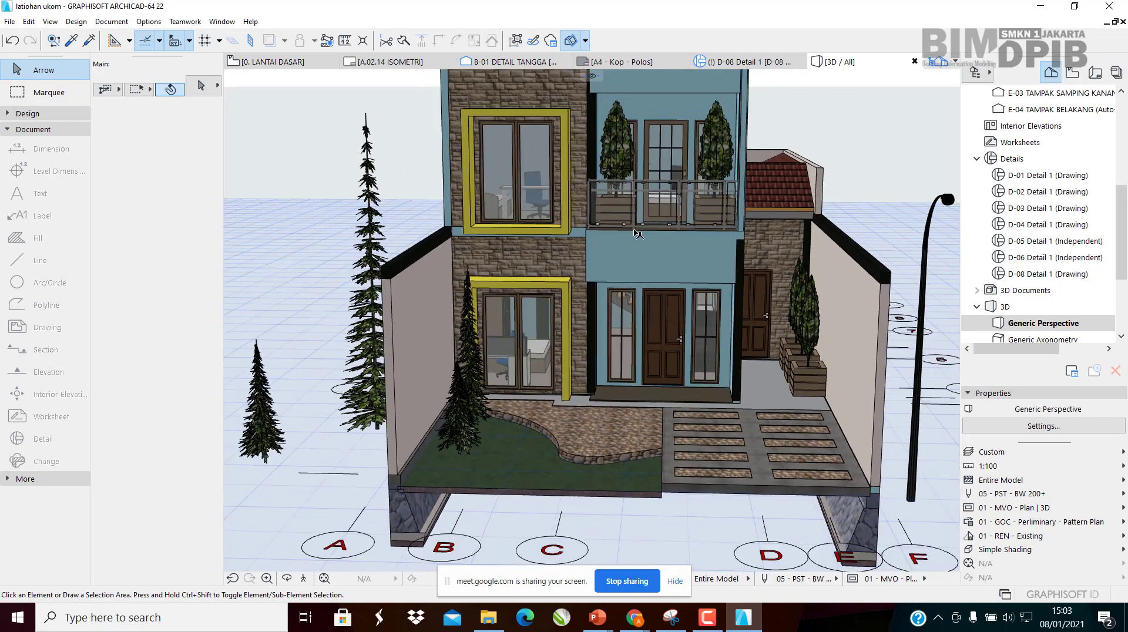
{"action": "middle_click_drag", "start_coordinate": [633, 230], "coordinate": [694, 347], "text": "shift"}
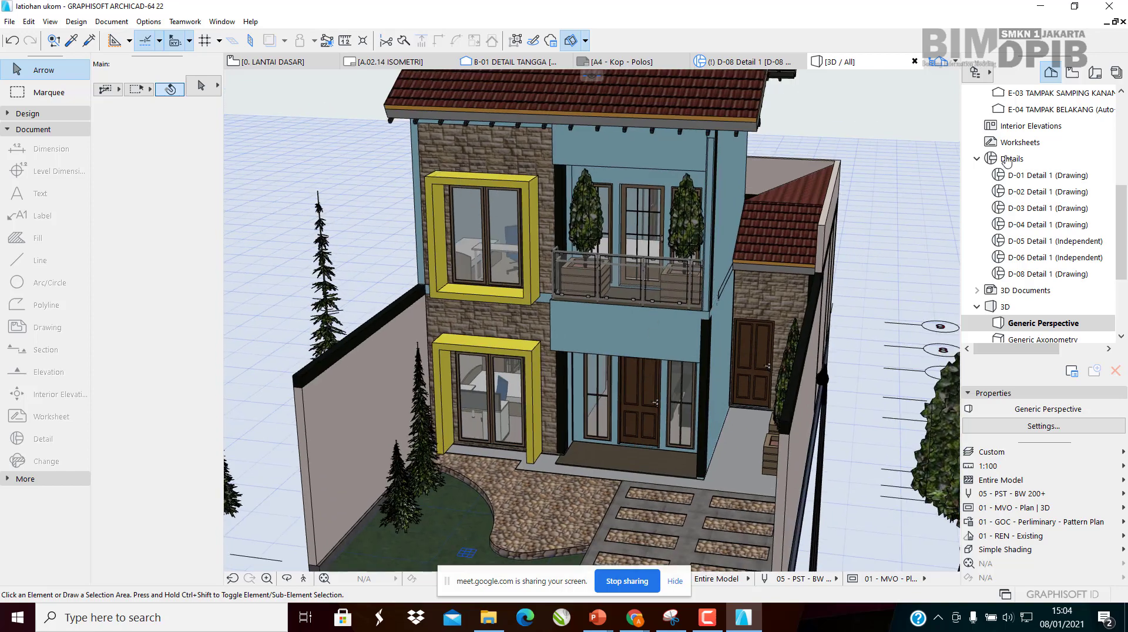
Reopen the 0. LANTAI DASAR plan and look over the house together with its front garden and carport
{"action": "scroll", "coordinate": [1020, 180], "scroll_direction": "up", "scroll_amount": 5}
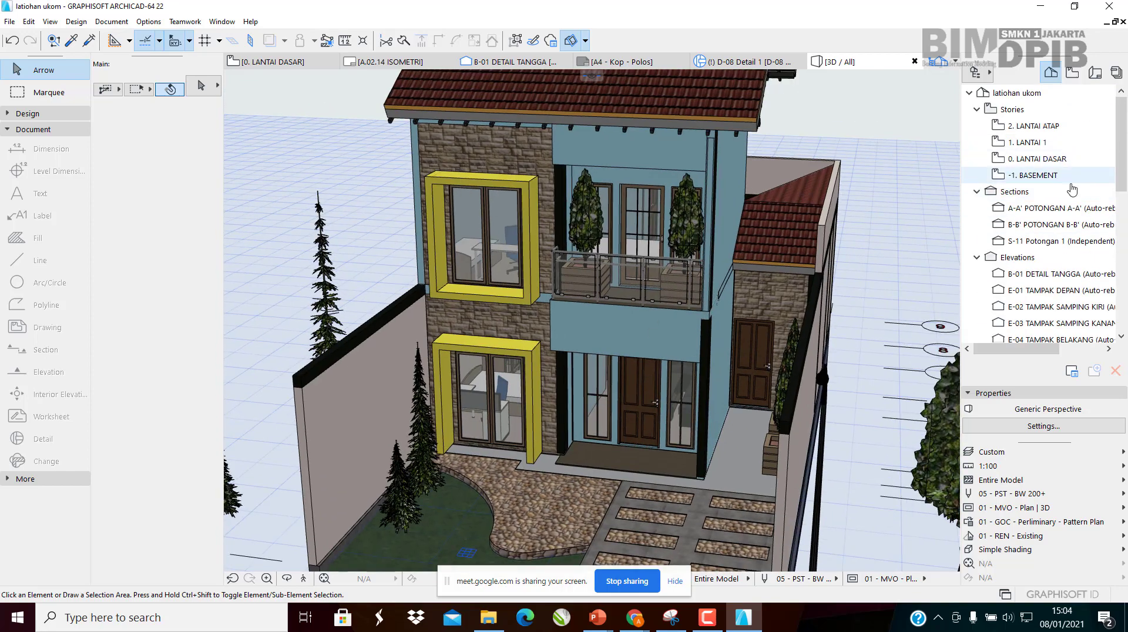
{"action": "double_click", "coordinate": [1037, 159]}
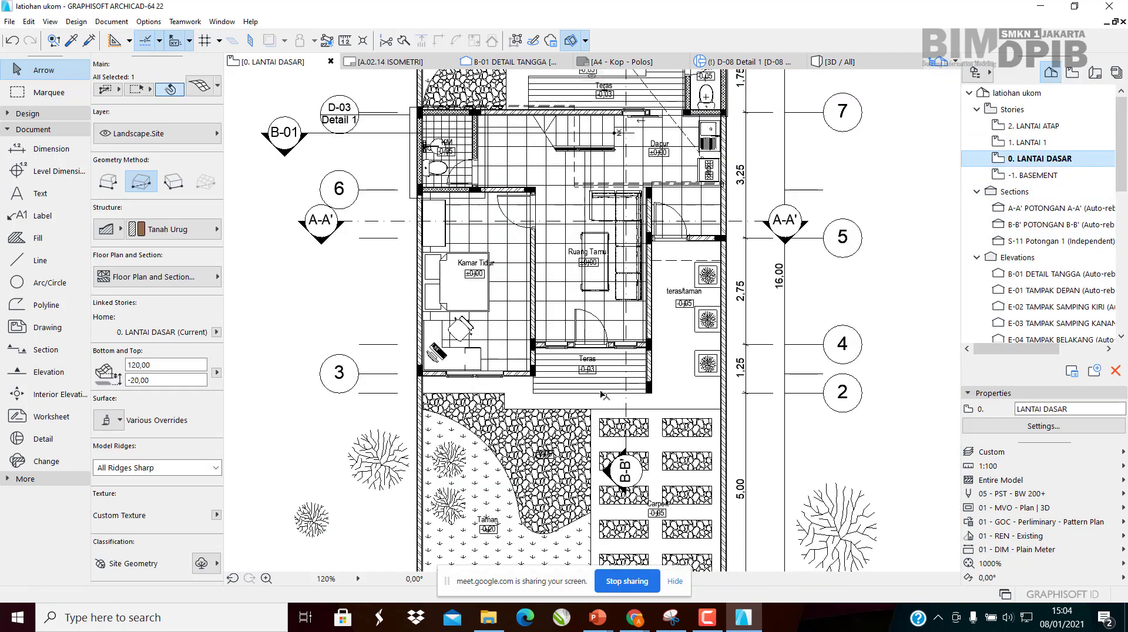
{"action": "scroll", "coordinate": [601, 364], "scroll_direction": "down", "scroll_amount": 3}
{"action": "scroll", "coordinate": [655, 211], "scroll_direction": "up", "scroll_amount": 2}
{"action": "middle_click_drag", "start_coordinate": [658, 209], "coordinate": [602, 175]}
Open the 1. LANTAI 1 floor plan and examine the upper bedrooms, bathroom, staircase and terrace
{"action": "left_click", "coordinate": [1033, 147]}
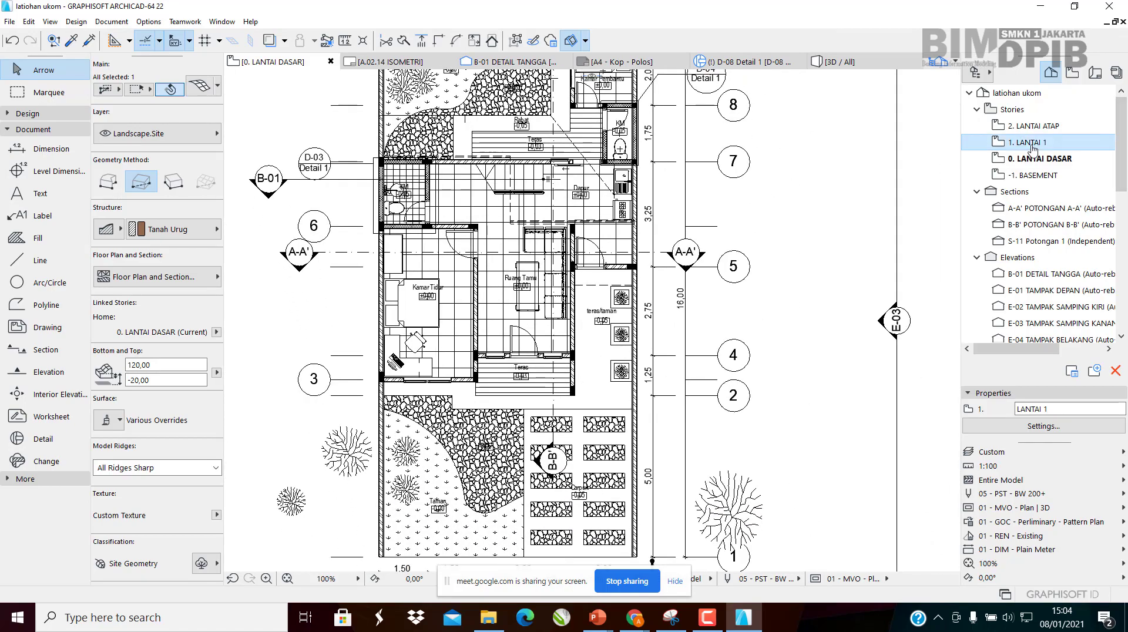
{"action": "scroll", "coordinate": [473, 346], "scroll_direction": "up", "scroll_amount": 3}
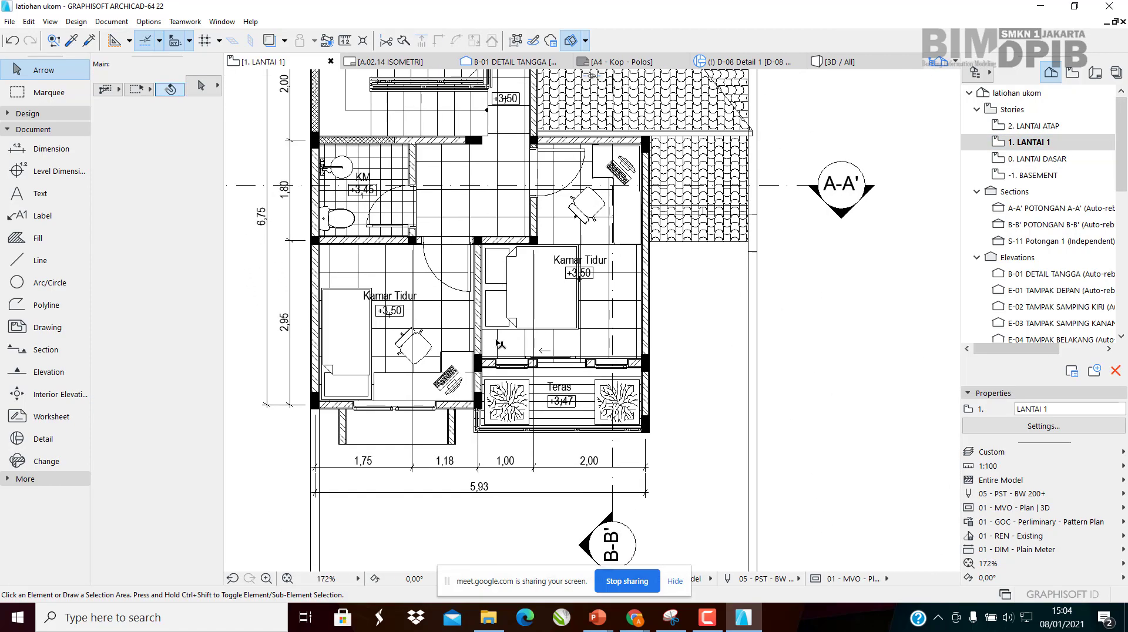
{"action": "middle_click_drag", "start_coordinate": [591, 315], "coordinate": [717, 378]}
{"action": "scroll", "coordinate": [717, 378], "scroll_direction": "down", "scroll_amount": 3}
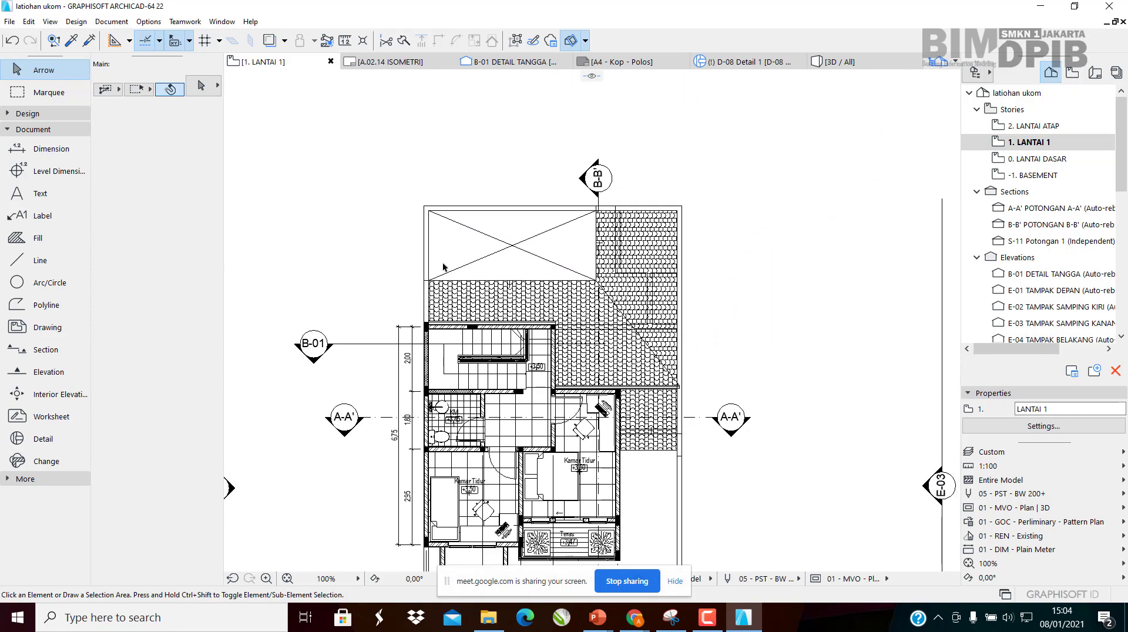
Show the 2. LANTAI ATAP roof plan and the -1. BASEMENT foundation plan
{"action": "left_click", "coordinate": [1037, 126]}
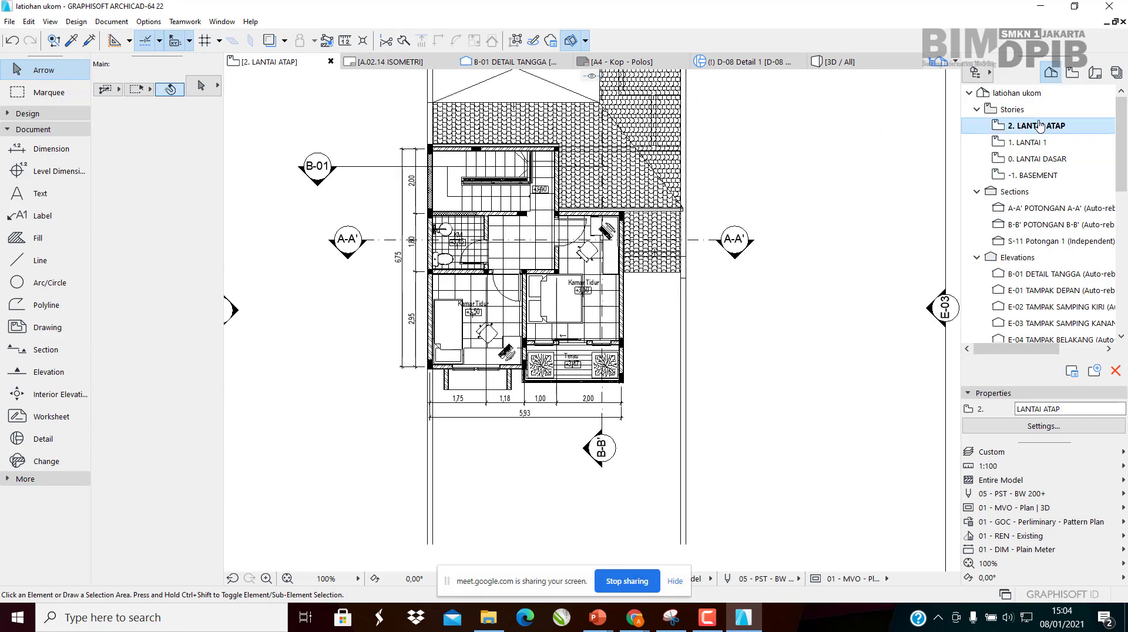
{"action": "scroll", "coordinate": [506, 266], "scroll_direction": "up", "scroll_amount": 5}
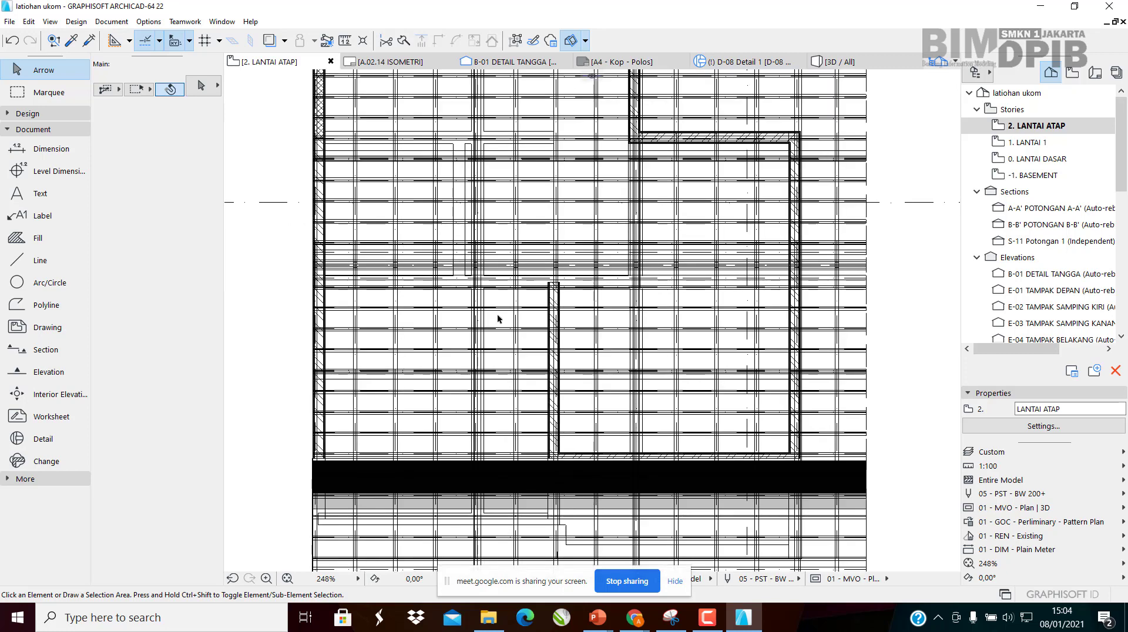
{"action": "left_click", "coordinate": [1037, 175]}
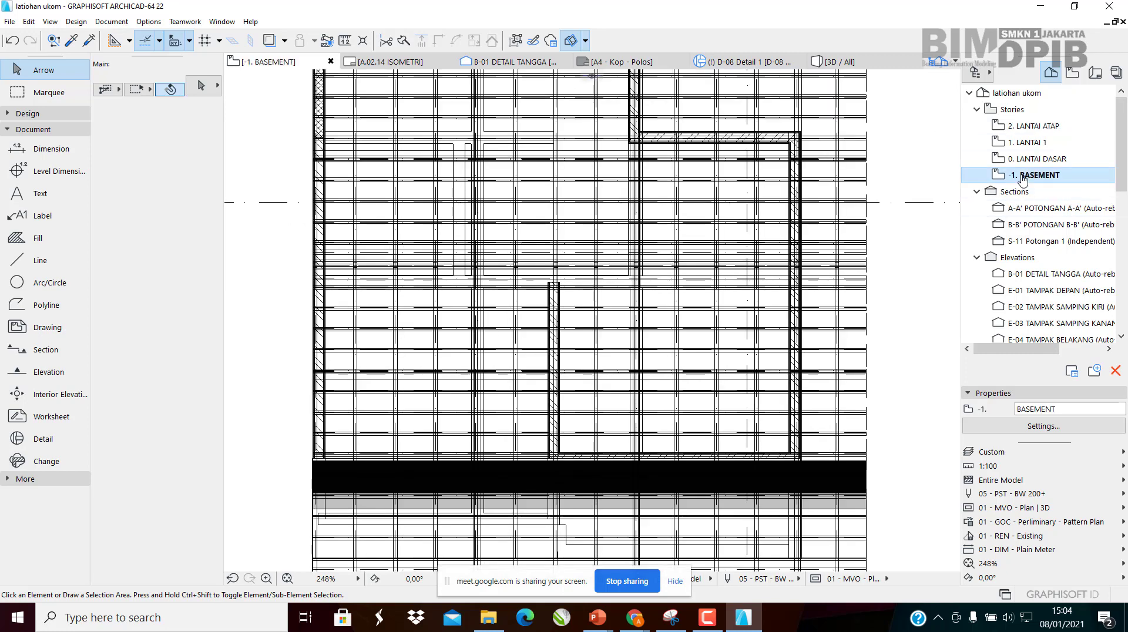
{"action": "scroll", "coordinate": [450, 422], "scroll_direction": "down", "scroll_amount": 6}
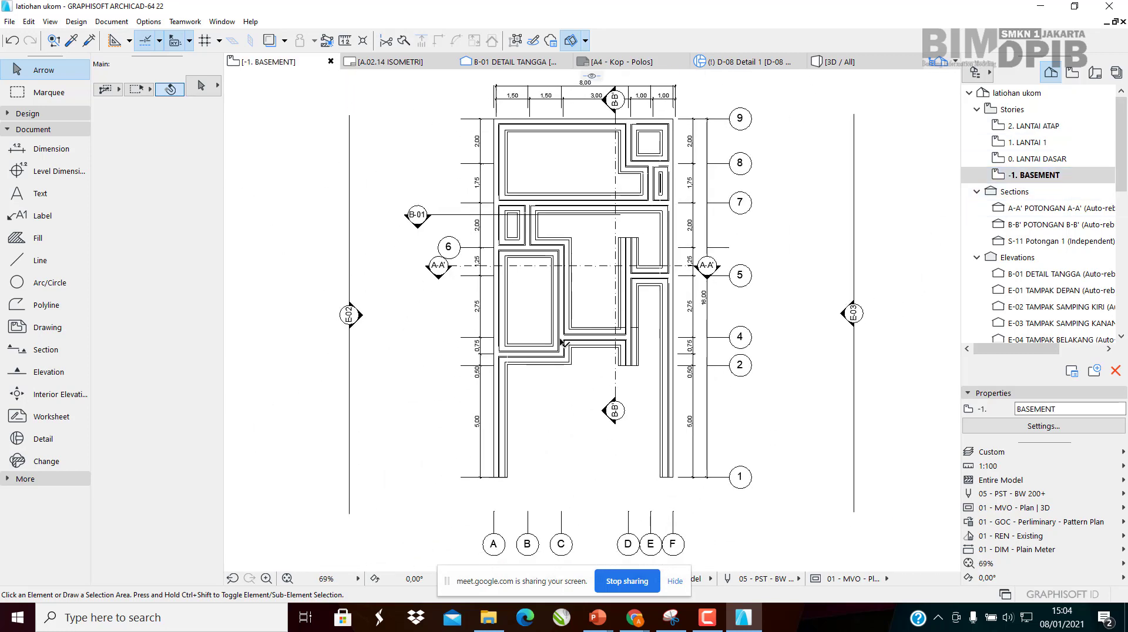
{"action": "scroll", "coordinate": [469, 194], "scroll_direction": "up", "scroll_amount": 2}
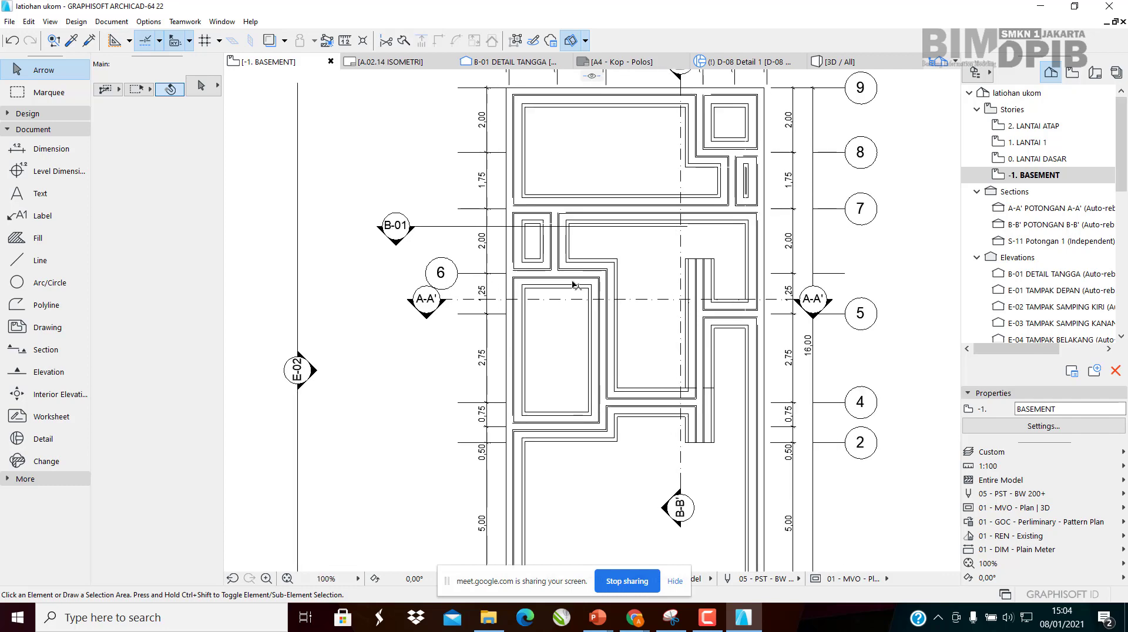
{"action": "middle_click_drag", "start_coordinate": [636, 383], "coordinate": [534, 431]}
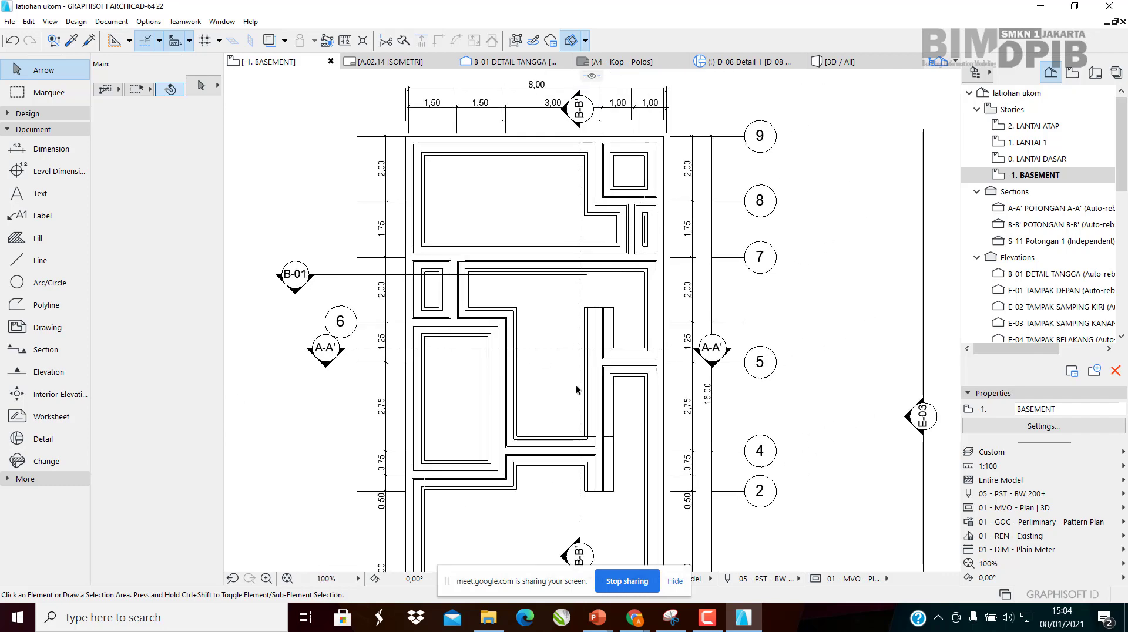
Go back to the 0. LANTAI DASAR plan and show its front garden and carport
{"action": "left_click", "coordinate": [1033, 161]}
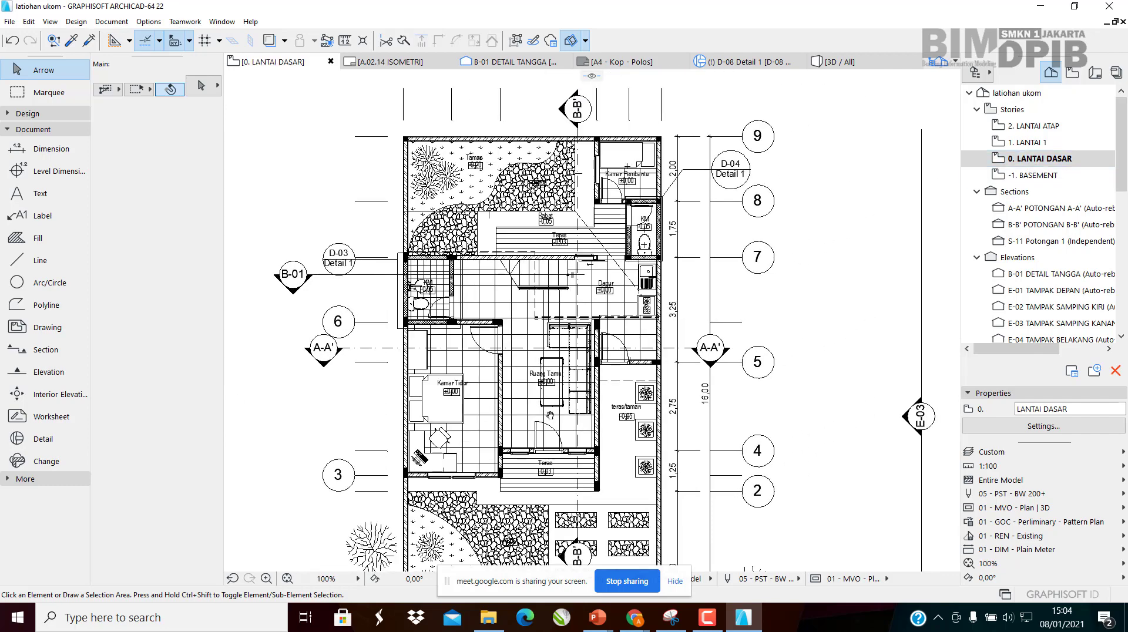
{"action": "scroll", "coordinate": [550, 415], "scroll_direction": "down", "scroll_amount": 4}
{"action": "scroll", "coordinate": [636, 253], "scroll_direction": "up", "scroll_amount": 2}
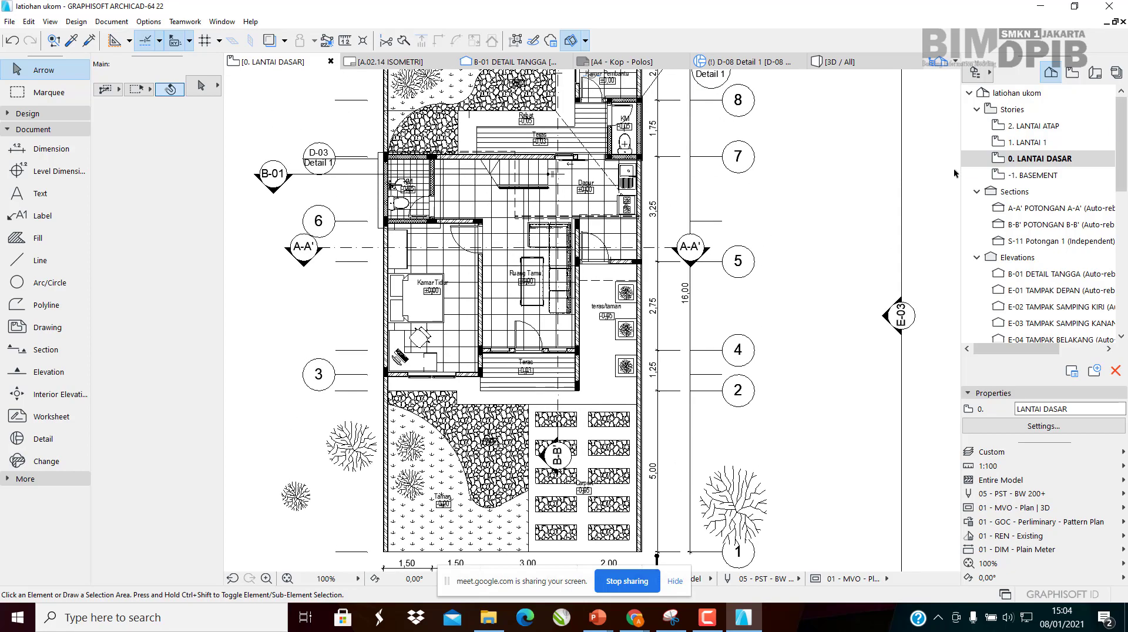
In the 3D window, move the Tree Model Simple 2 22 from outside the side wall into the front garden beside the carport
{"action": "left_click", "coordinate": [837, 62]}
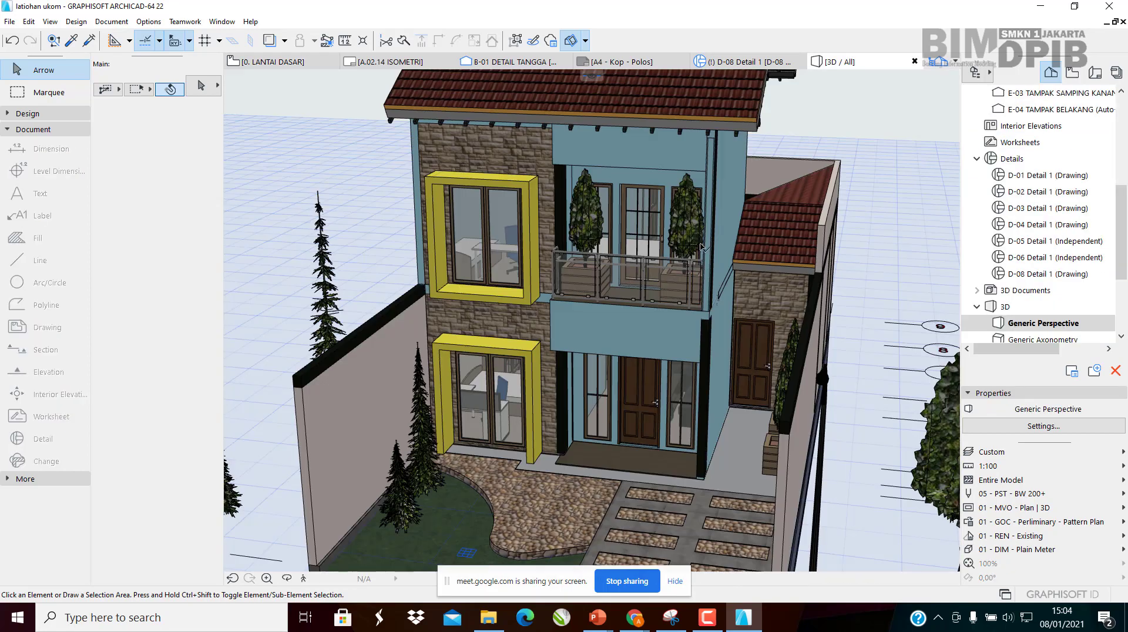
{"action": "scroll", "coordinate": [537, 371], "scroll_direction": "up", "scroll_amount": 2}
{"action": "middle_click_drag", "start_coordinate": [537, 372], "coordinate": [758, 189], "text": "shift"}
{"action": "scroll", "coordinate": [506, 388], "scroll_direction": "down", "scroll_amount": 3}
{"action": "scroll", "coordinate": [758, 190], "scroll_direction": "up", "scroll_amount": 2}
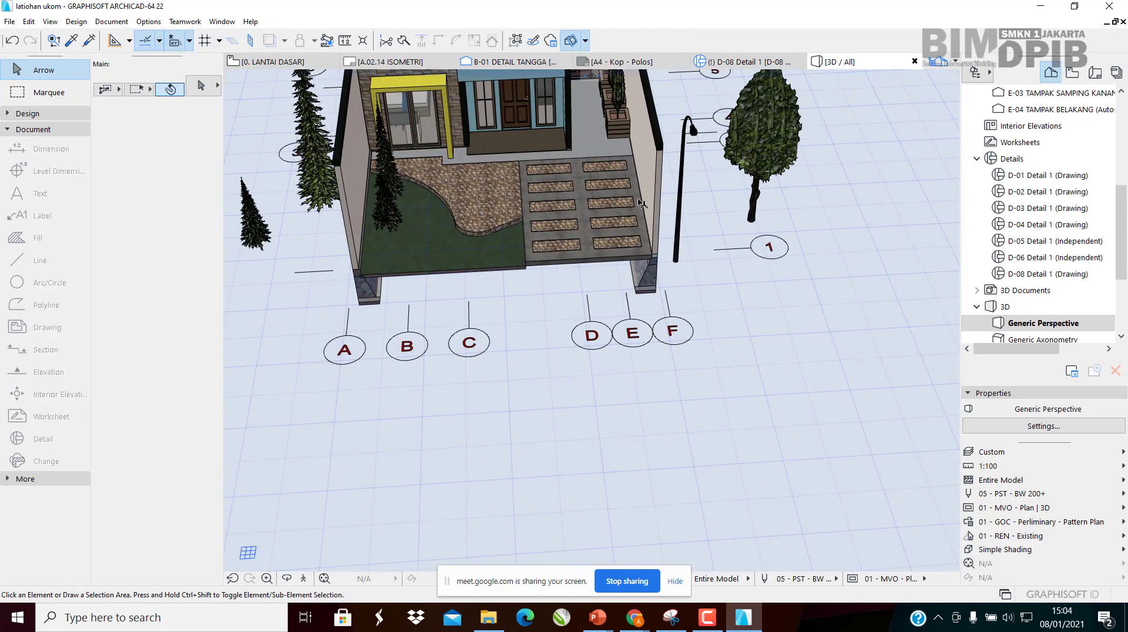
{"action": "left_click", "coordinate": [772, 152]}
{"action": "middle_click_drag", "start_coordinate": [772, 152], "coordinate": [754, 151], "text": "shift"}
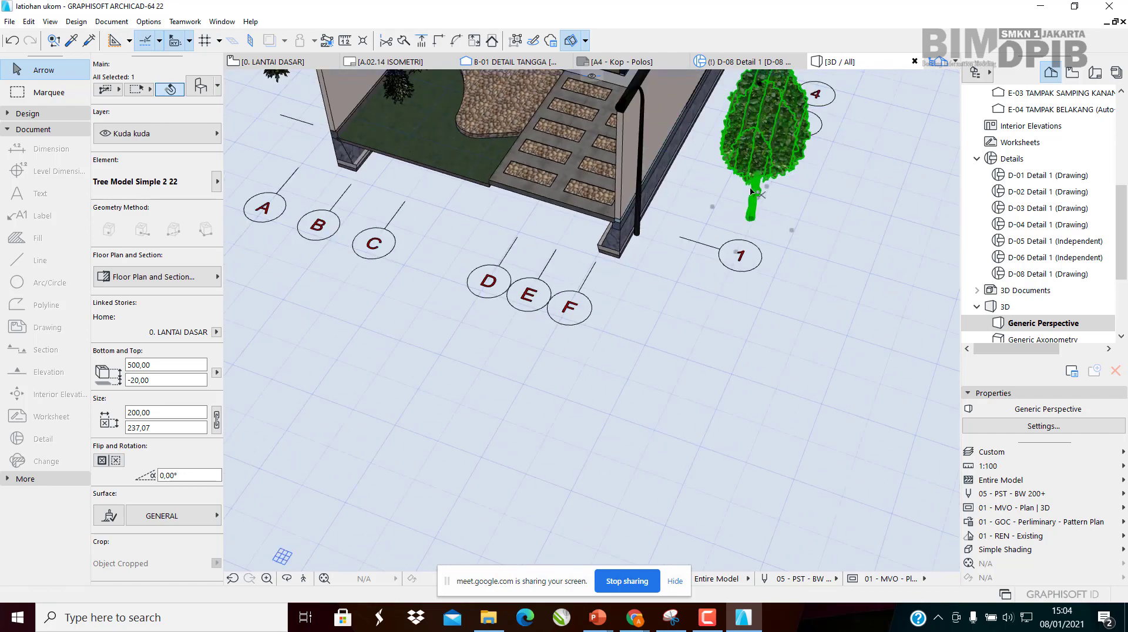
{"action": "key", "text": "ctrl+d"}
{"action": "middle_click_drag", "start_coordinate": [699, 244], "coordinate": [810, 290]}
{"action": "left_click", "coordinate": [823, 257]}
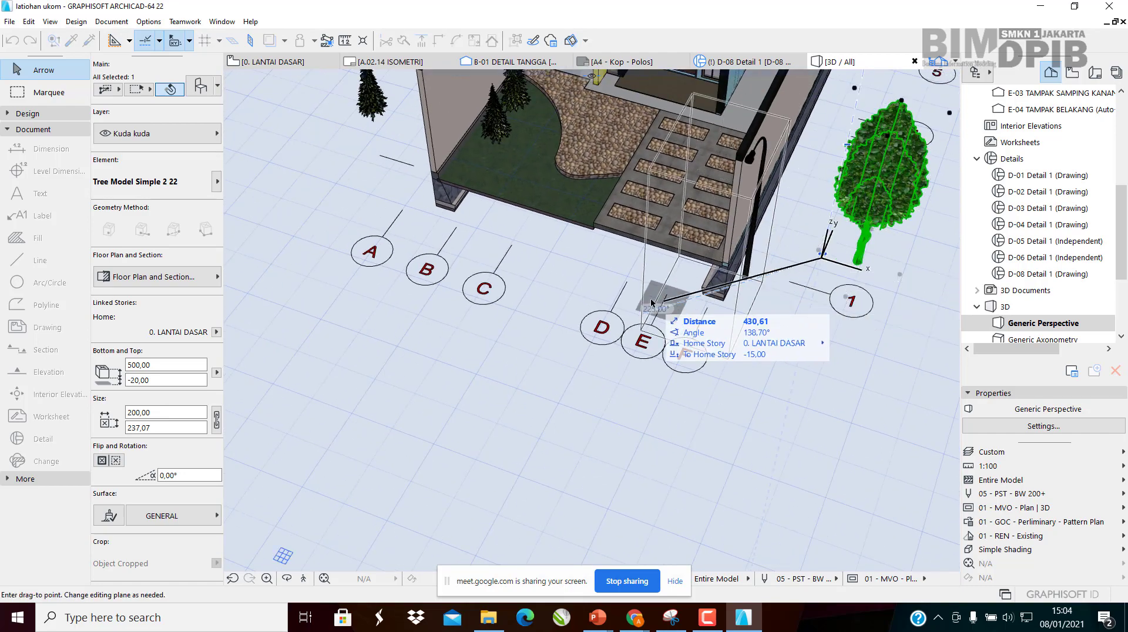
{"action": "middle_click_drag", "start_coordinate": [623, 262], "coordinate": [704, 302]}
{"action": "scroll", "coordinate": [689, 199], "scroll_direction": "up", "scroll_amount": 1}
{"action": "left_click", "coordinate": [654, 254]}
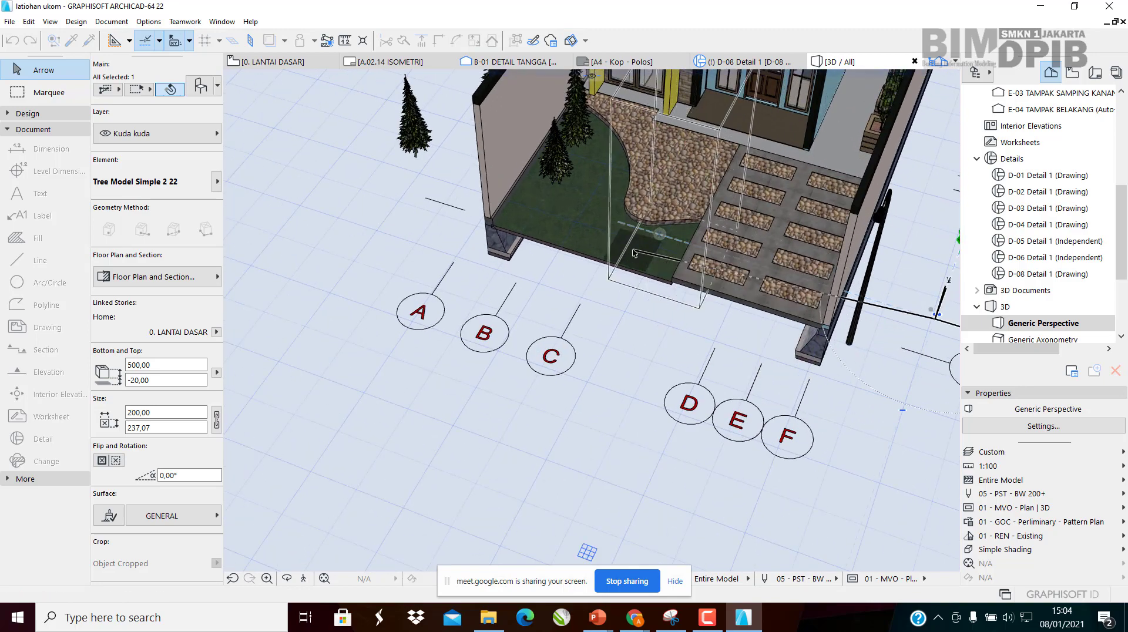
Open the 0. LANTAI DASAR plan and check the moved tree's position between the Taman and the Carport
{"action": "scroll", "coordinate": [1037, 188], "scroll_direction": "up", "scroll_amount": 5}
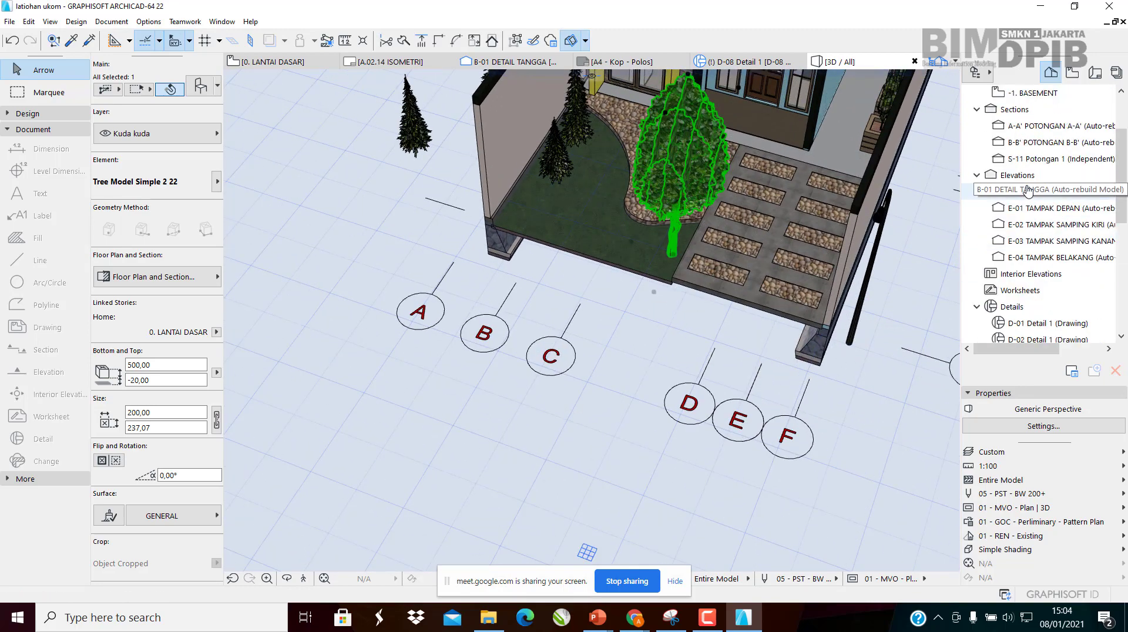
{"action": "double_click", "coordinate": [1037, 159]}
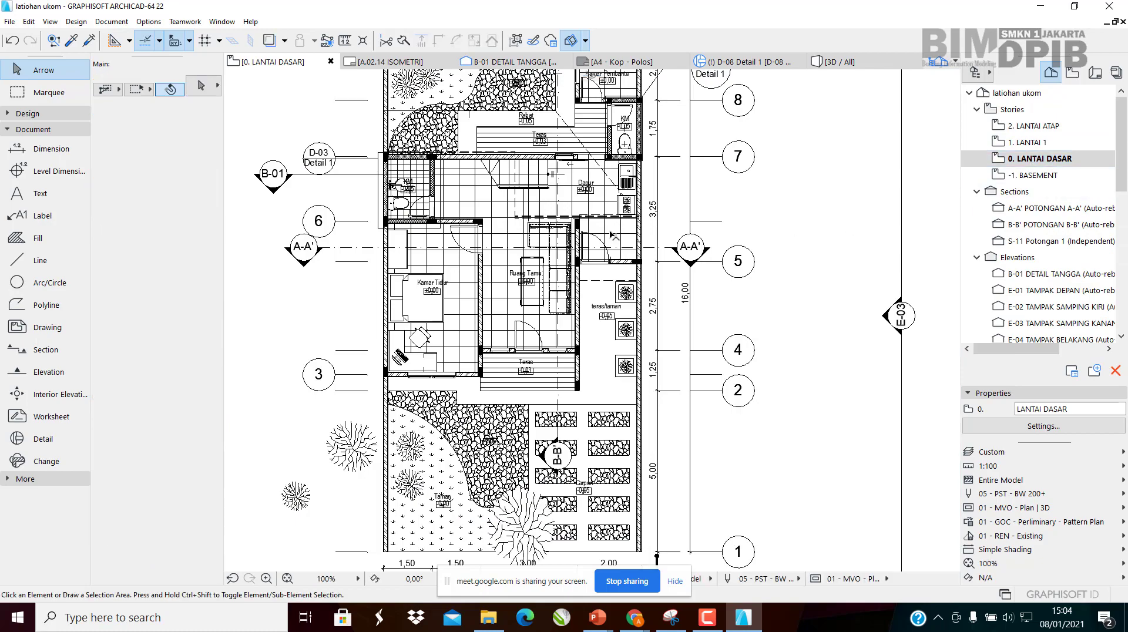
{"action": "scroll", "coordinate": [542, 322], "scroll_direction": "up", "scroll_amount": 3}
{"action": "scroll", "coordinate": [542, 322], "scroll_direction": "up", "scroll_amount": 3}
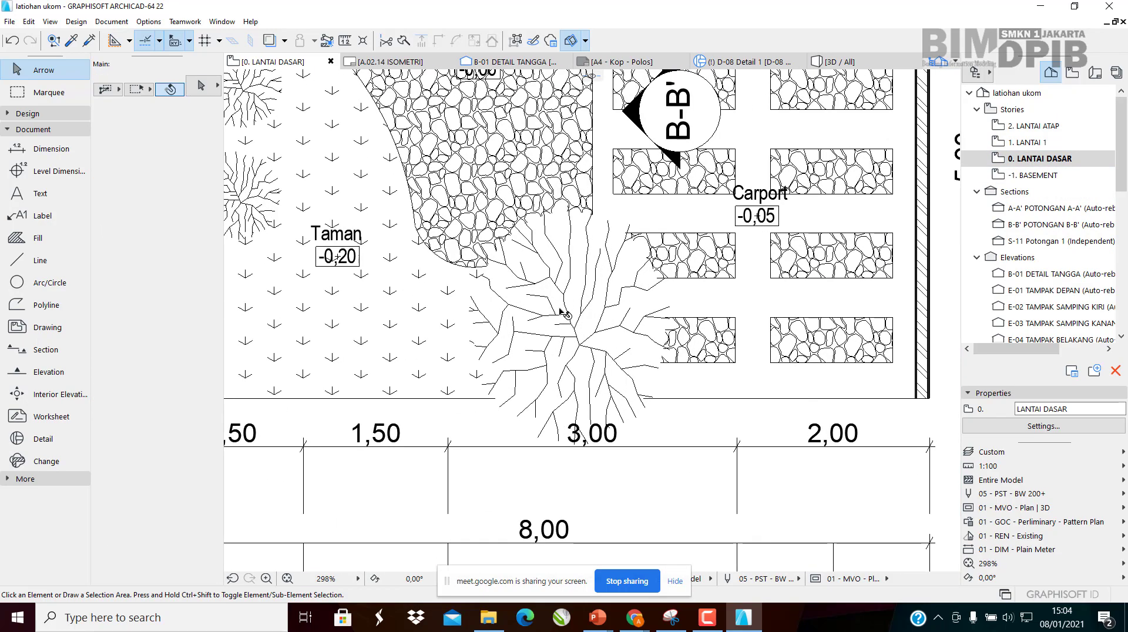
{"action": "left_click", "coordinate": [636, 268]}
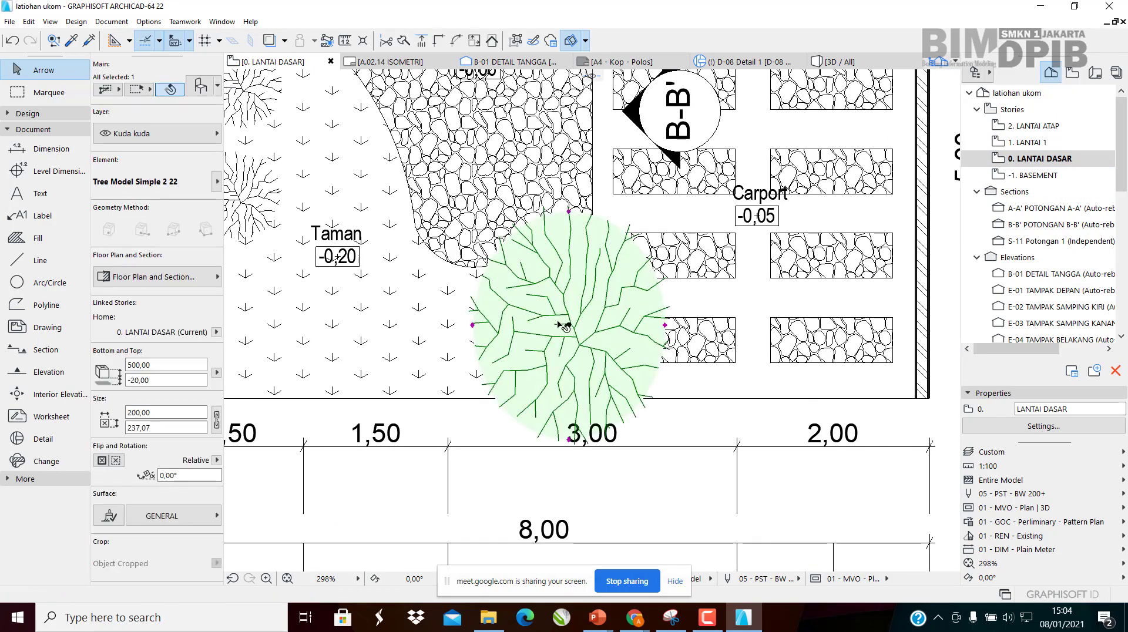
{"action": "scroll", "coordinate": [573, 315], "scroll_direction": "up", "scroll_amount": 3}
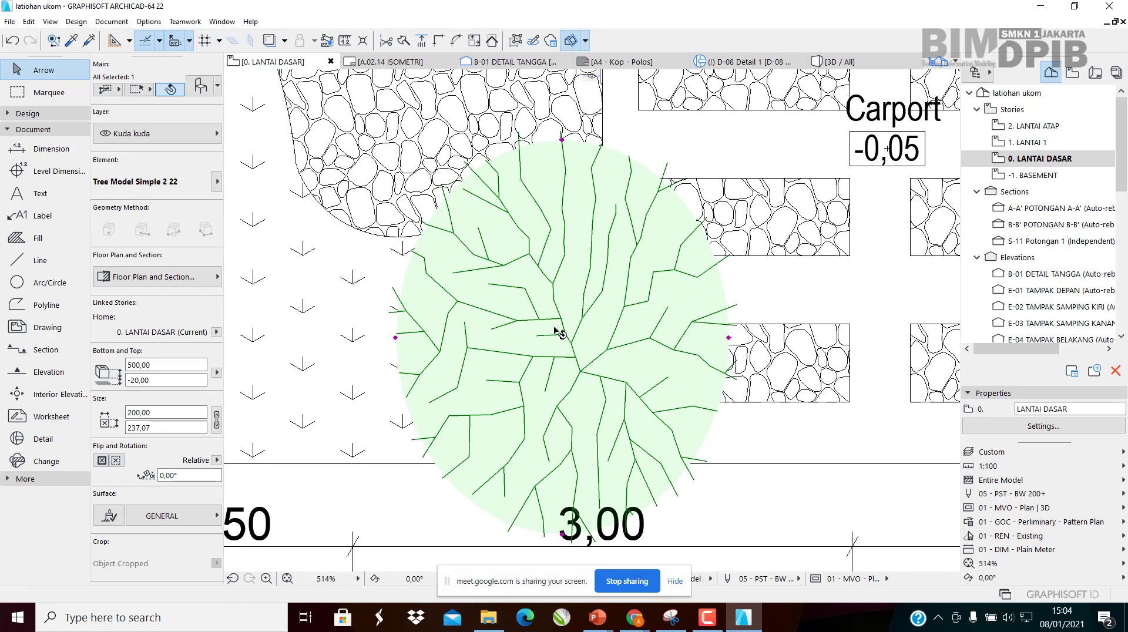
{"action": "scroll", "coordinate": [550, 353], "scroll_direction": "down", "scroll_amount": 3}
{"action": "middle_click_drag", "start_coordinate": [612, 383], "coordinate": [641, 430]}
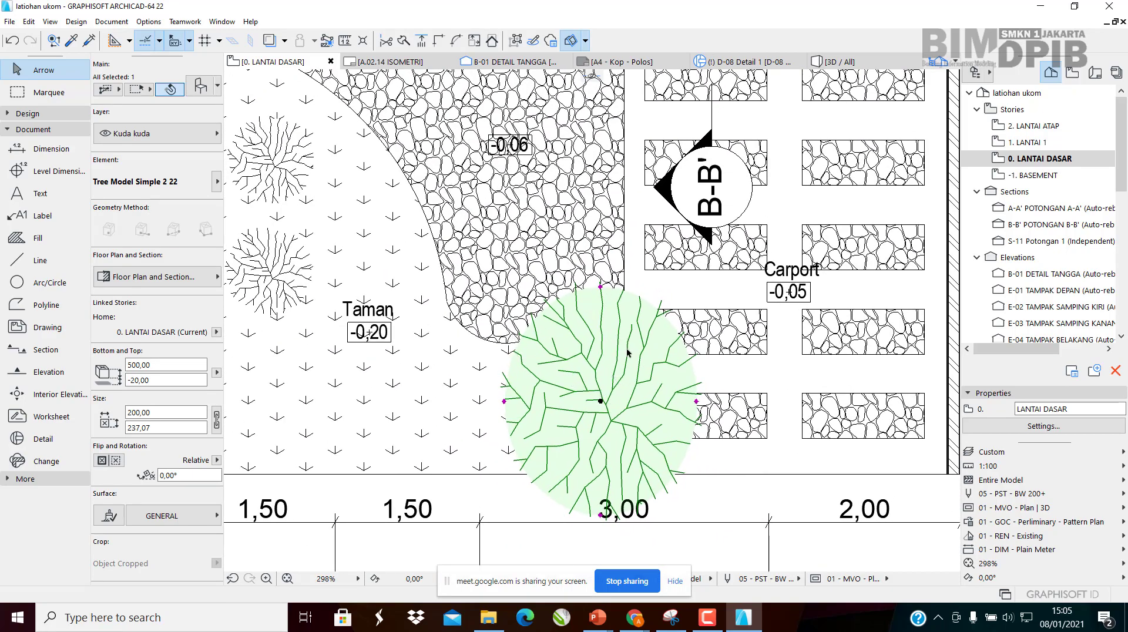
{"action": "scroll", "coordinate": [576, 395], "scroll_direction": "down", "scroll_amount": 3}
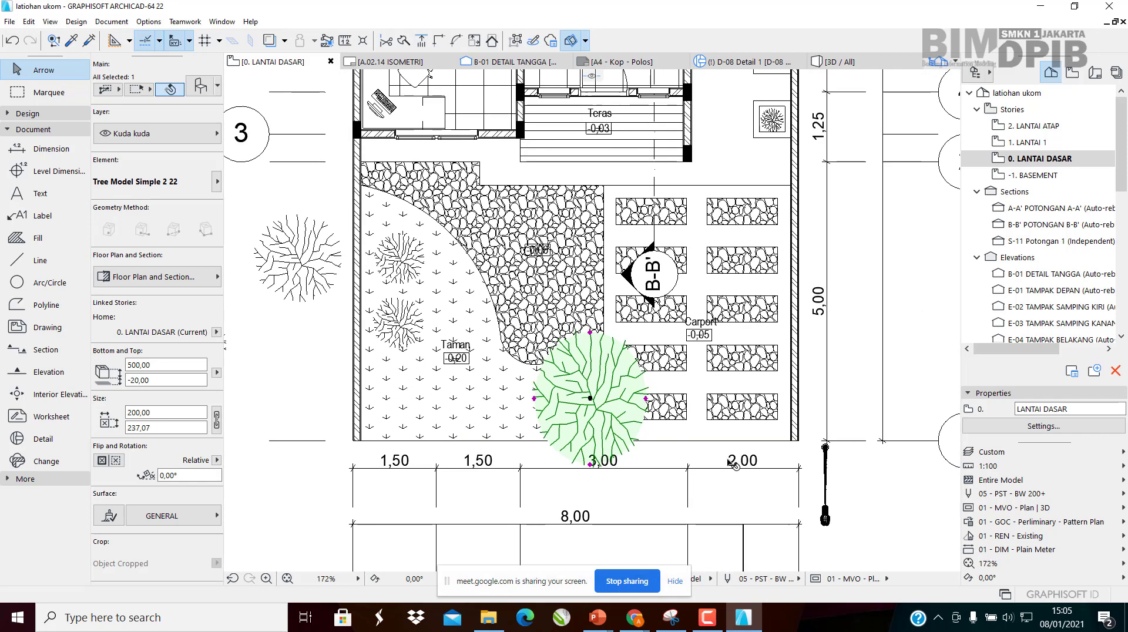
{"action": "left_click", "coordinate": [883, 306]}
{"action": "middle_click_drag", "start_coordinate": [763, 382], "coordinate": [723, 383]}
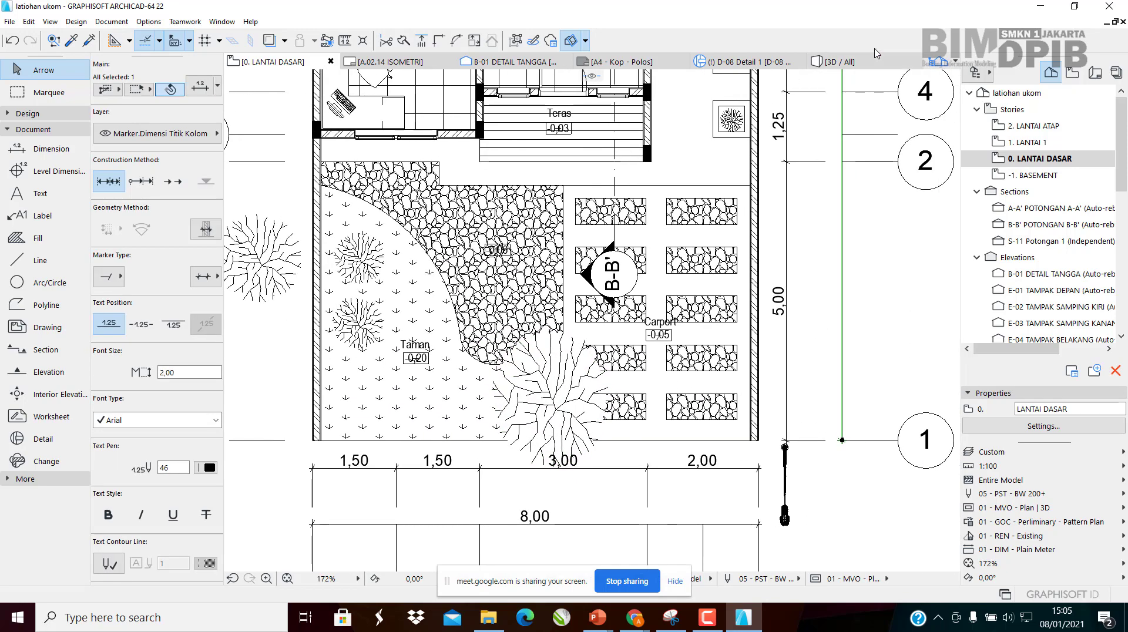
Return to the 3D model and inspect the moved tree in the front garden up close
{"action": "left_click", "coordinate": [847, 64]}
{"action": "middle_click_drag", "start_coordinate": [718, 225], "coordinate": [628, 366]}
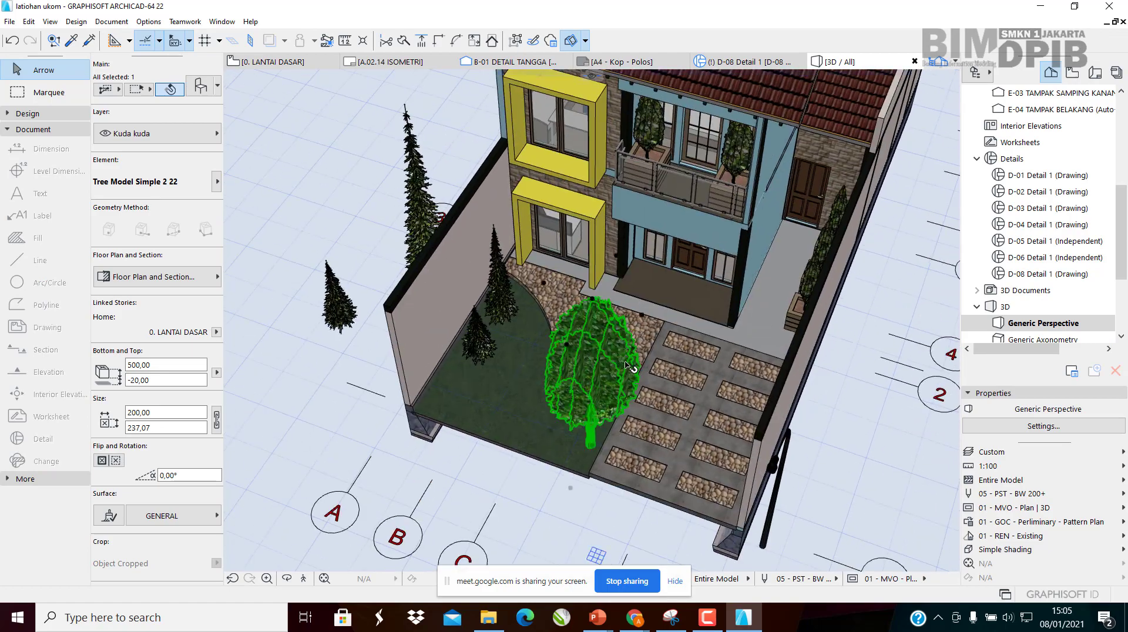
{"action": "scroll", "coordinate": [628, 367], "scroll_direction": "up", "scroll_amount": 8}
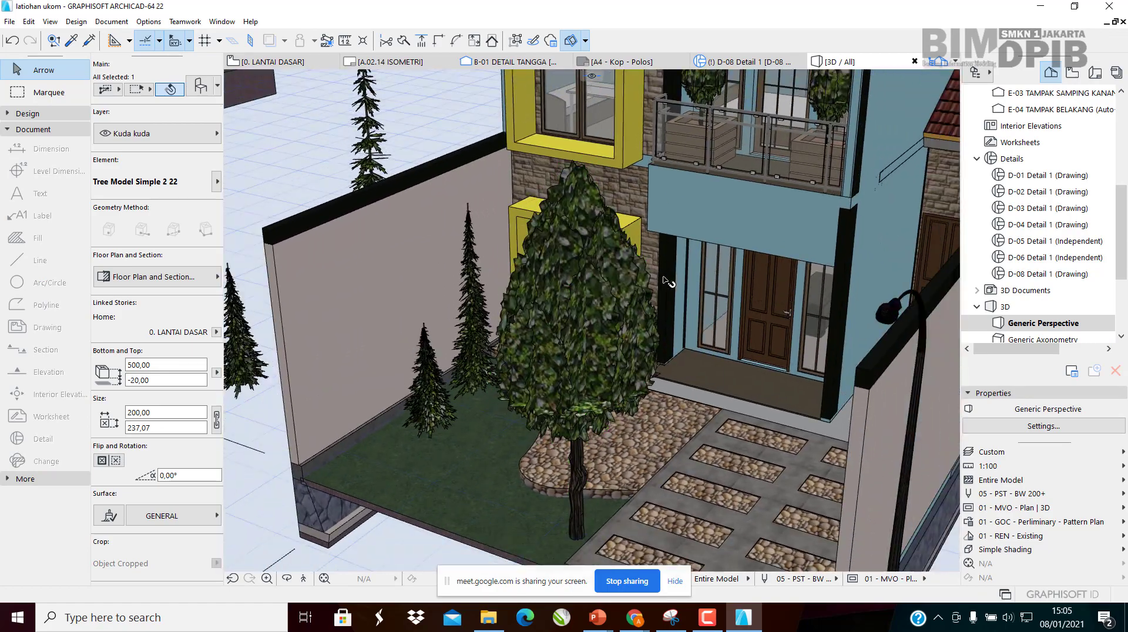
In the 0. LANTAI DASAR plan, move the Tree Model Simple 2 22 from the front garden to outside the side wall beside the Taman
{"action": "scroll", "coordinate": [664, 280], "scroll_direction": "down", "scroll_amount": 6}
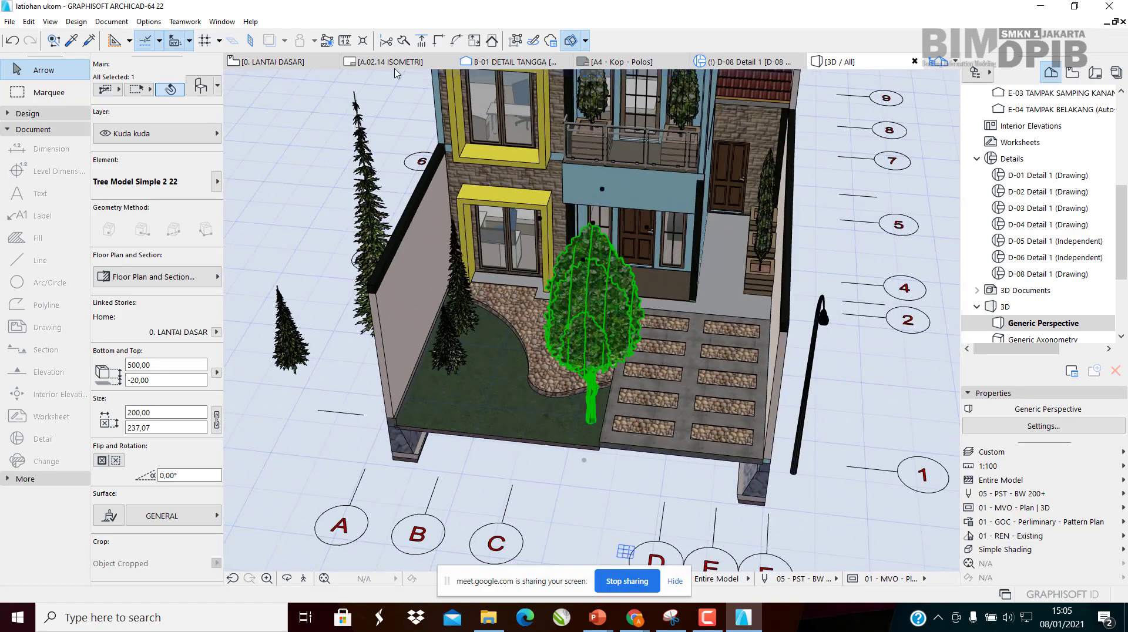
{"action": "scroll", "coordinate": [1045, 170], "scroll_direction": "up", "scroll_amount": 5}
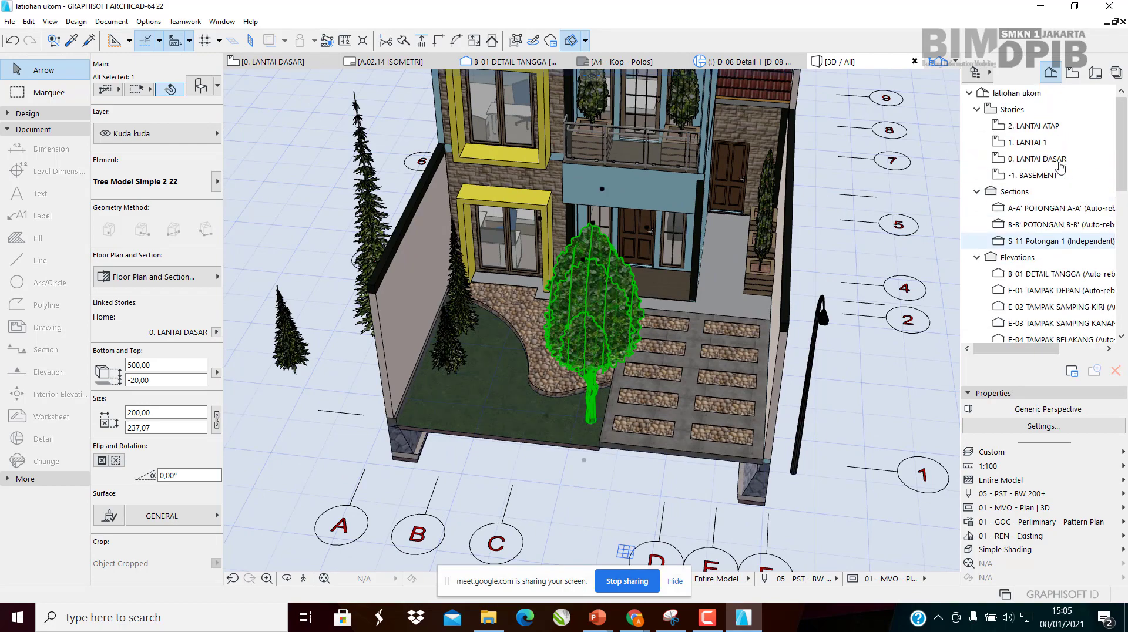
{"action": "left_click", "coordinate": [1045, 166]}
{"action": "left_click", "coordinate": [556, 405]}
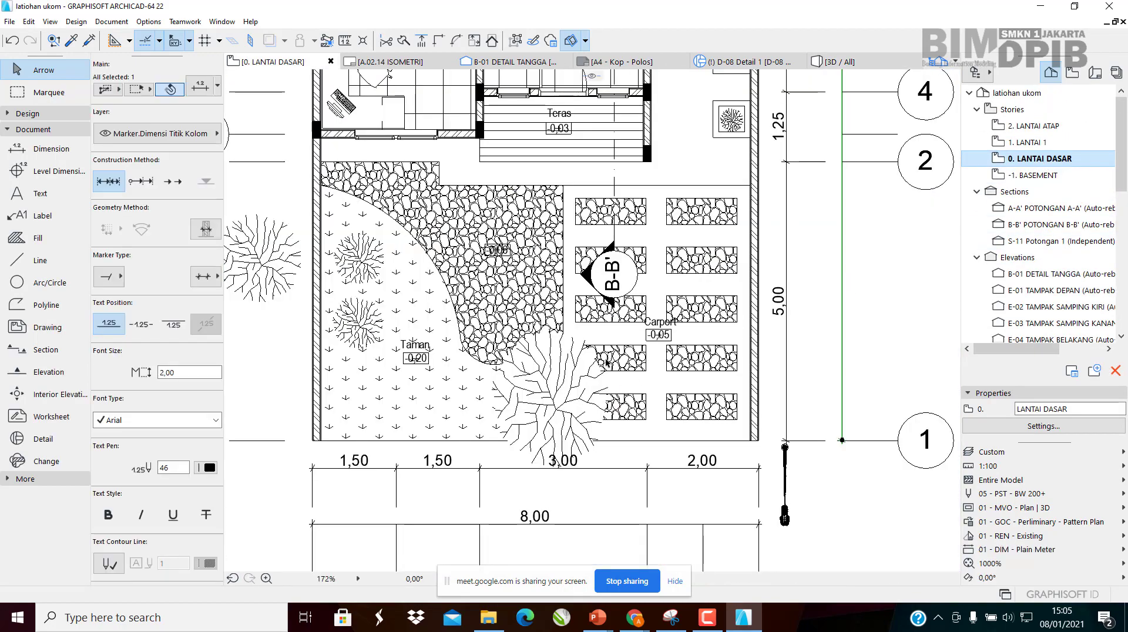
{"action": "middle_click_drag", "start_coordinate": [556, 405], "coordinate": [698, 346]}
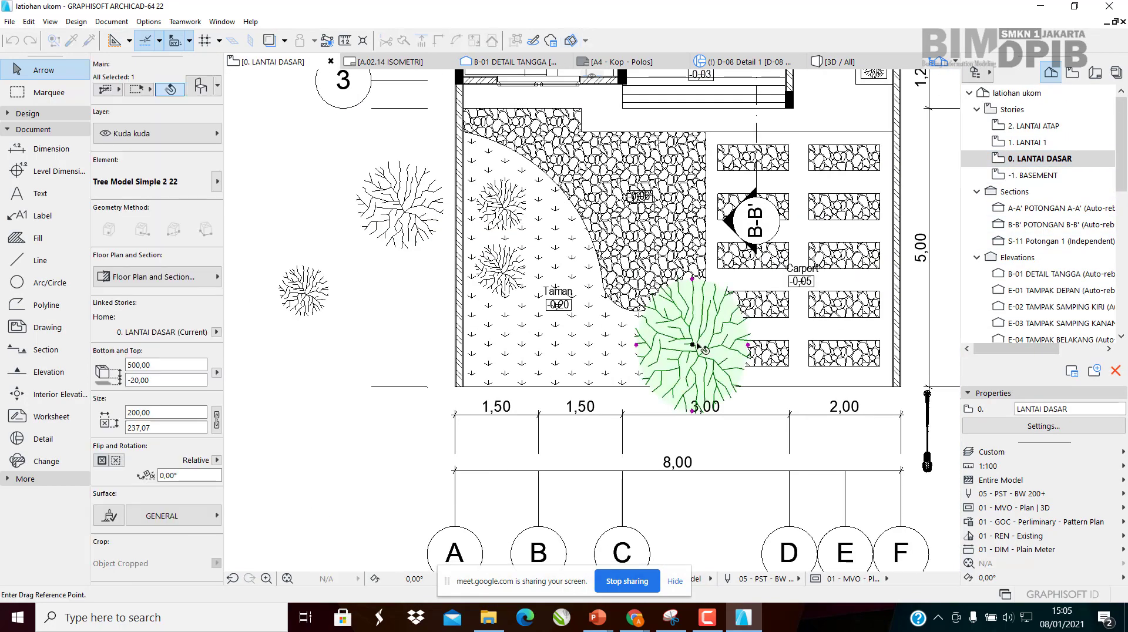
{"action": "left_click", "coordinate": [390, 344]}
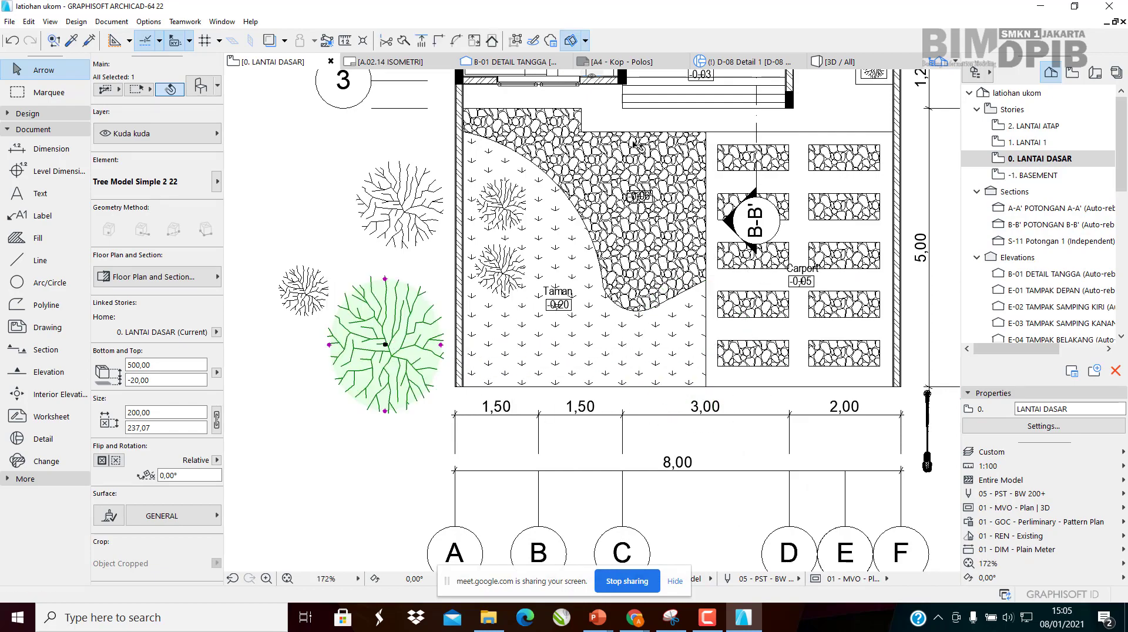
Return to the 3D model and check the moved tree's position outside the side wall
{"action": "left_click", "coordinate": [863, 60]}
{"action": "scroll", "coordinate": [454, 287], "scroll_direction": "up", "scroll_amount": 5}
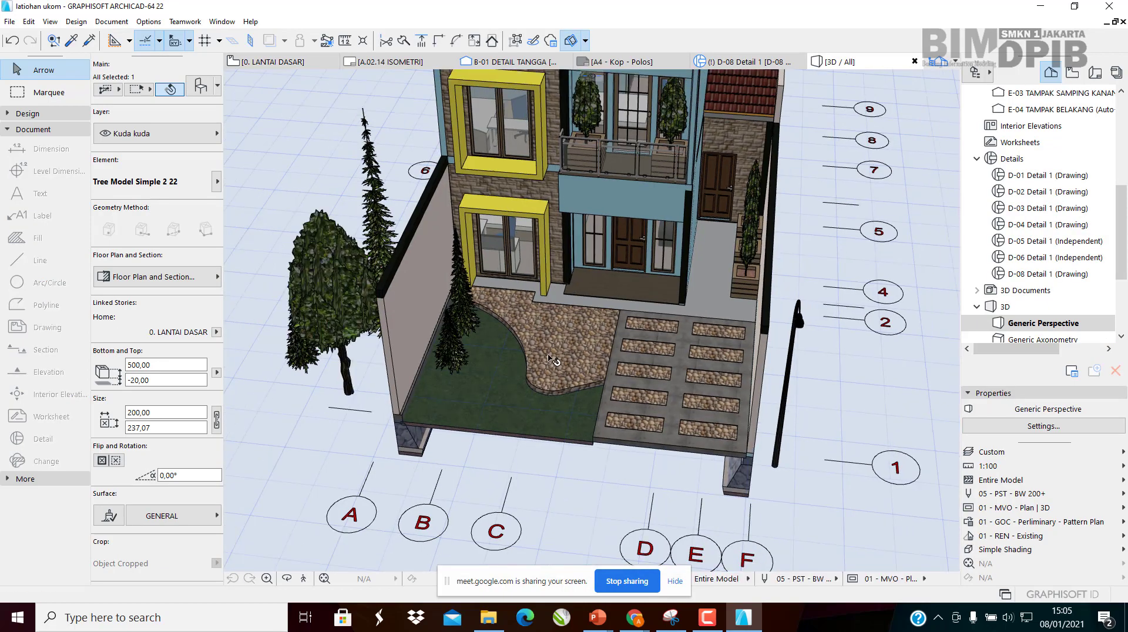
{"action": "middle_click_drag", "start_coordinate": [454, 288], "coordinate": [606, 327], "text": "shift"}
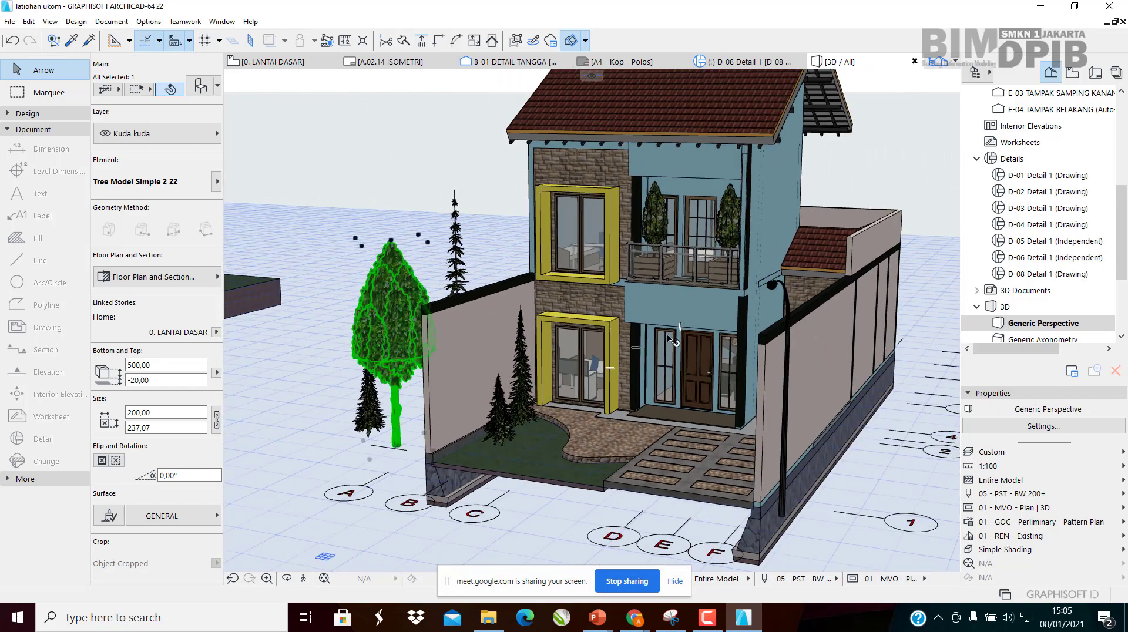
{"action": "scroll", "coordinate": [611, 288], "scroll_direction": "up", "scroll_amount": 6}
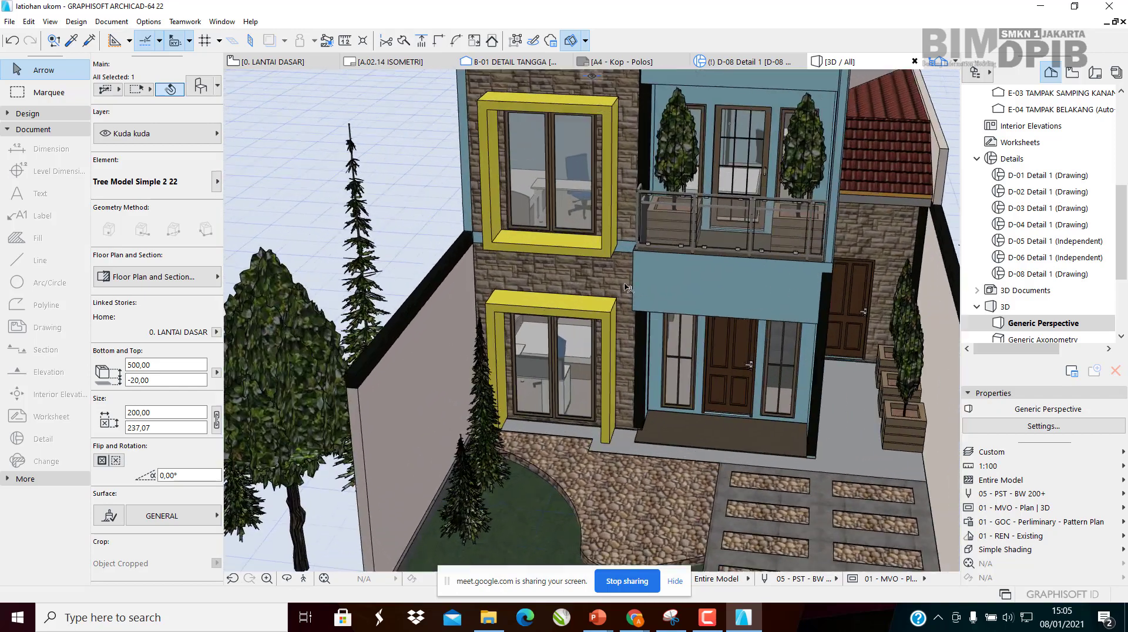
Examine the front facade with its yellow window frames, balcony and entrance from several angles, and deselect the tree
{"action": "middle_click_drag", "start_coordinate": [627, 288], "coordinate": [665, 225], "text": "shift"}
{"action": "scroll", "coordinate": [569, 317], "scroll_direction": "up", "scroll_amount": 3}
{"action": "scroll", "coordinate": [641, 187], "scroll_direction": "up", "scroll_amount": 3}
{"action": "scroll", "coordinate": [667, 227], "scroll_direction": "down", "scroll_amount": 5}
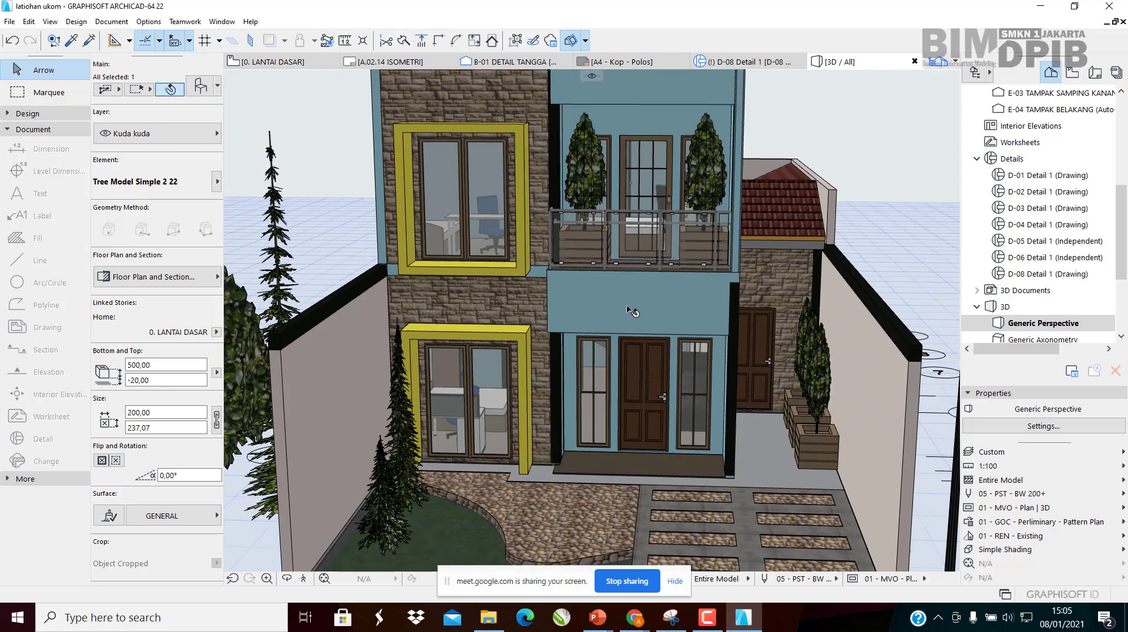
{"action": "middle_click_drag", "start_coordinate": [627, 309], "coordinate": [640, 265], "text": "shift"}
{"action": "scroll", "coordinate": [635, 291], "scroll_direction": "up", "scroll_amount": 1}
{"action": "scroll", "coordinate": [624, 317], "scroll_direction": "down", "scroll_amount": 3}
{"action": "scroll", "coordinate": [600, 368], "scroll_direction": "up", "scroll_amount": 2}
{"action": "scroll", "coordinate": [611, 365], "scroll_direction": "up", "scroll_amount": 2}
{"action": "scroll", "coordinate": [741, 216], "scroll_direction": "up", "scroll_amount": 2}
{"action": "scroll", "coordinate": [646, 345], "scroll_direction": "down", "scroll_amount": 4}
{"action": "scroll", "coordinate": [627, 339], "scroll_direction": "up", "scroll_amount": 1}
{"action": "scroll", "coordinate": [627, 339], "scroll_direction": "up", "scroll_amount": 1}
{"action": "scroll", "coordinate": [640, 268], "scroll_direction": "down", "scroll_amount": 2}
{"action": "middle_click_drag", "start_coordinate": [678, 300], "coordinate": [775, 370]}
{"action": "key", "text": "Escape"}
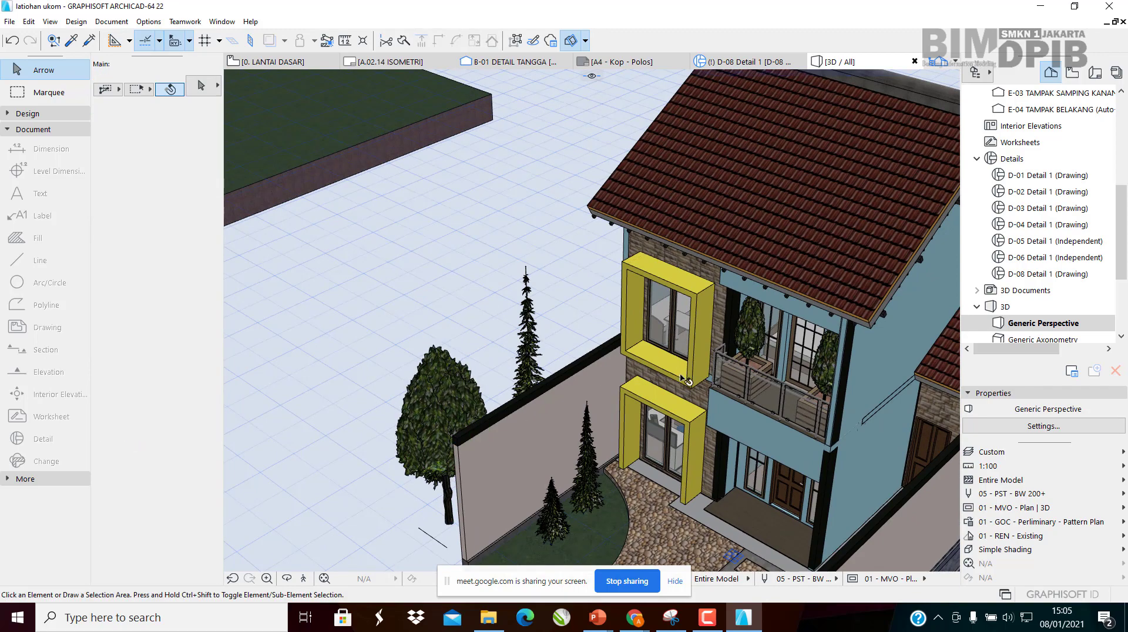
Examine the tiled roof, balcony and side wall of the 3D house, and select the tree outside the wall
{"action": "middle_click_drag", "start_coordinate": [686, 380], "coordinate": [591, 331]}
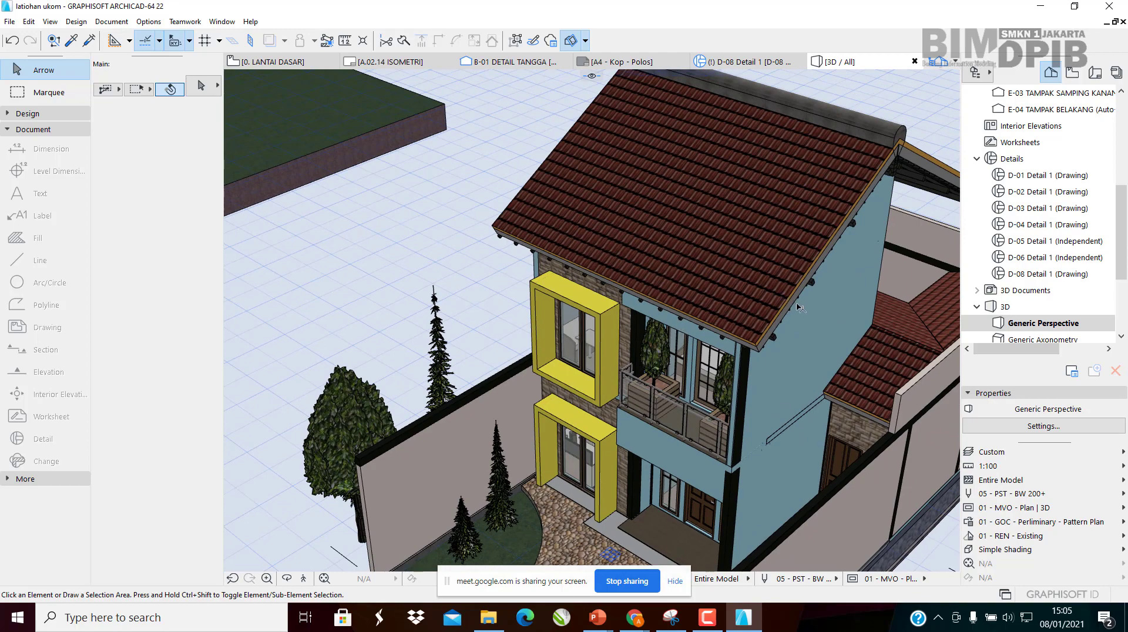
{"action": "middle_click_drag", "start_coordinate": [621, 380], "coordinate": [617, 334]}
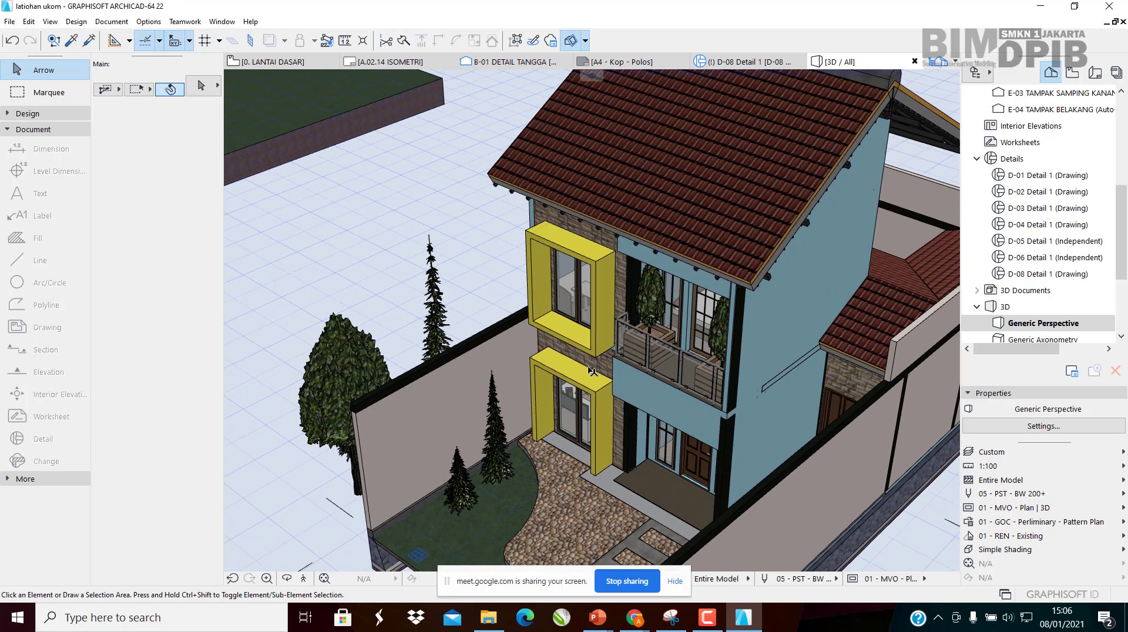
{"action": "scroll", "coordinate": [588, 382], "scroll_direction": "up", "scroll_amount": 2}
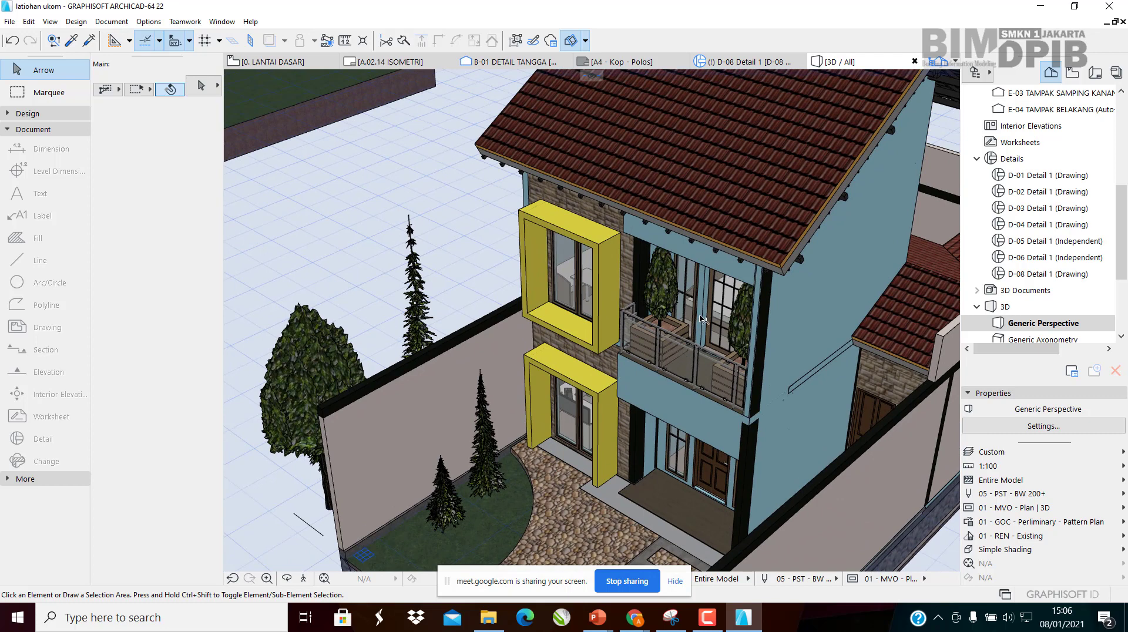
{"action": "left_click", "coordinate": [696, 304]}
{"action": "middle_click_drag", "start_coordinate": [682, 262], "coordinate": [628, 291]}
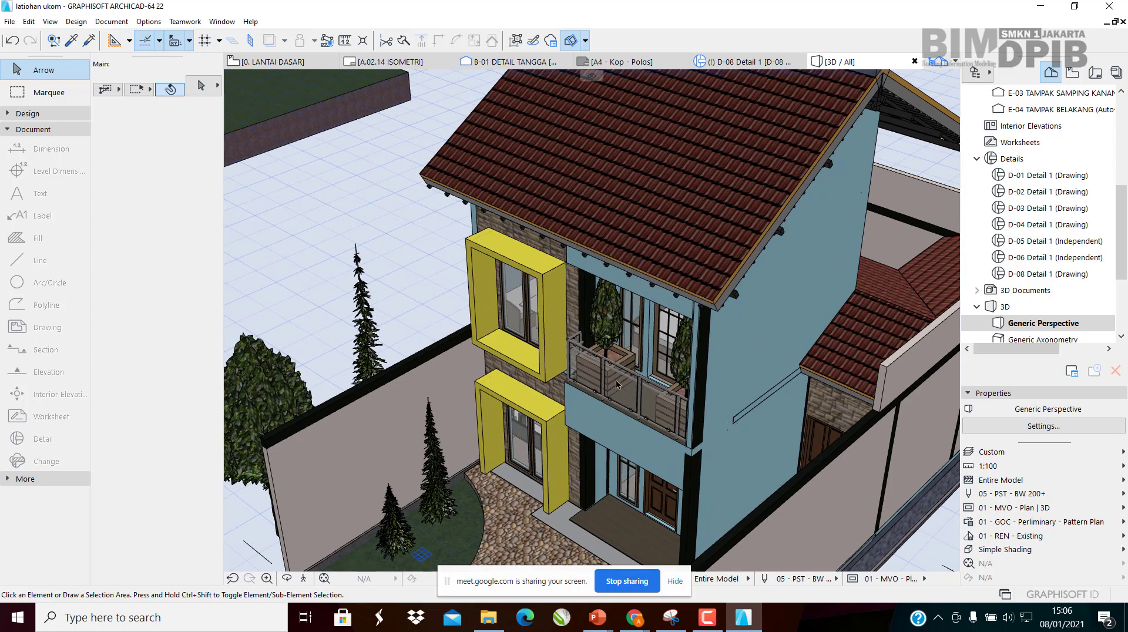
{"action": "middle_click_drag", "start_coordinate": [617, 385], "coordinate": [545, 263]}
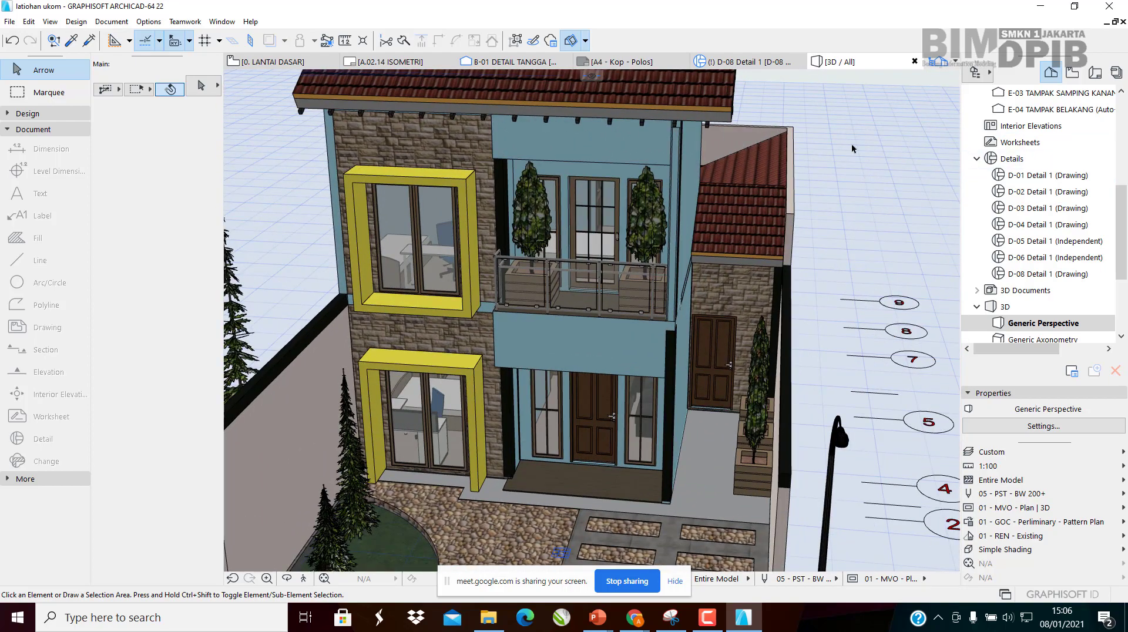
{"action": "middle_click_drag", "start_coordinate": [851, 143], "coordinate": [755, 222]}
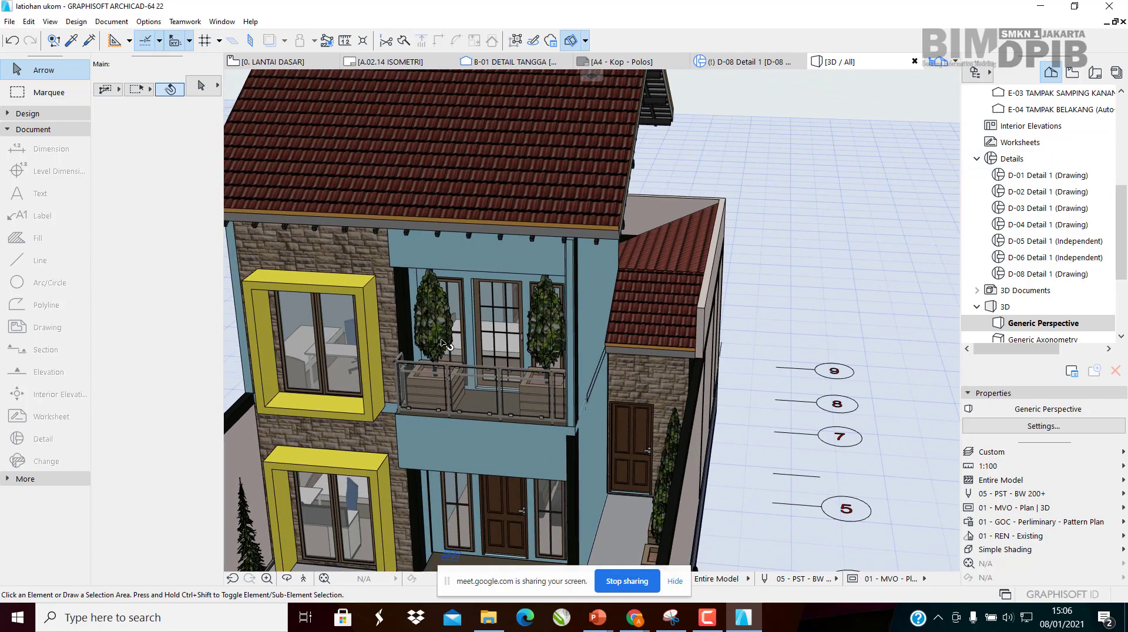
{"action": "middle_click_drag", "start_coordinate": [441, 342], "coordinate": [577, 360]}
{"action": "scroll", "coordinate": [605, 270], "scroll_direction": "down", "scroll_amount": 3}
{"action": "left_click", "coordinate": [579, 362]}
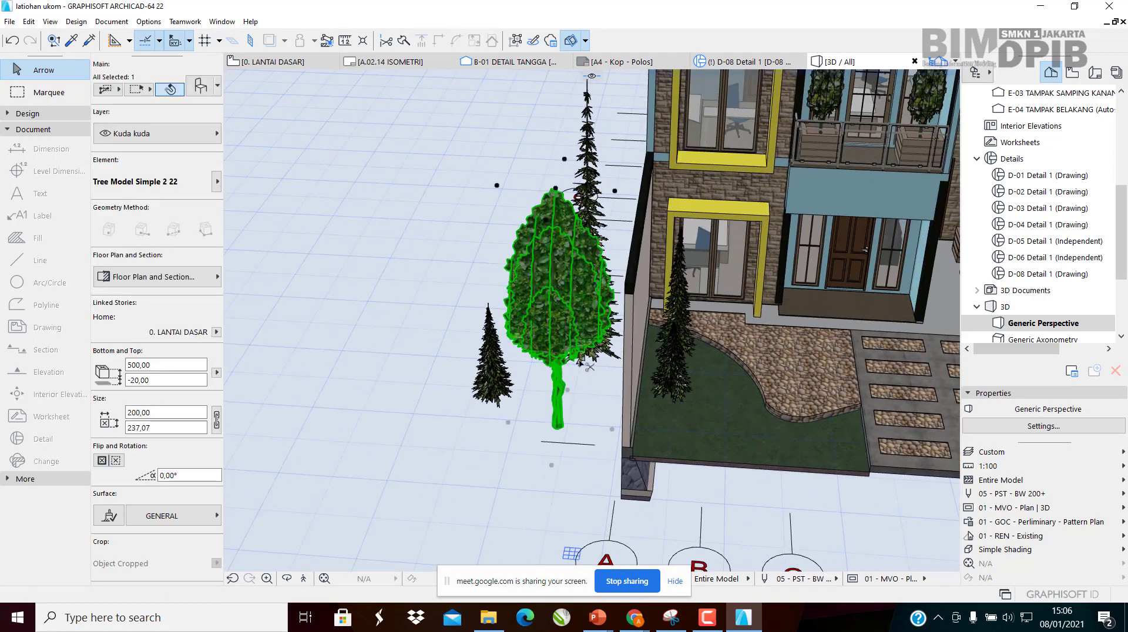
{"action": "middle_click_drag", "start_coordinate": [813, 390], "coordinate": [817, 258], "text": "shift"}
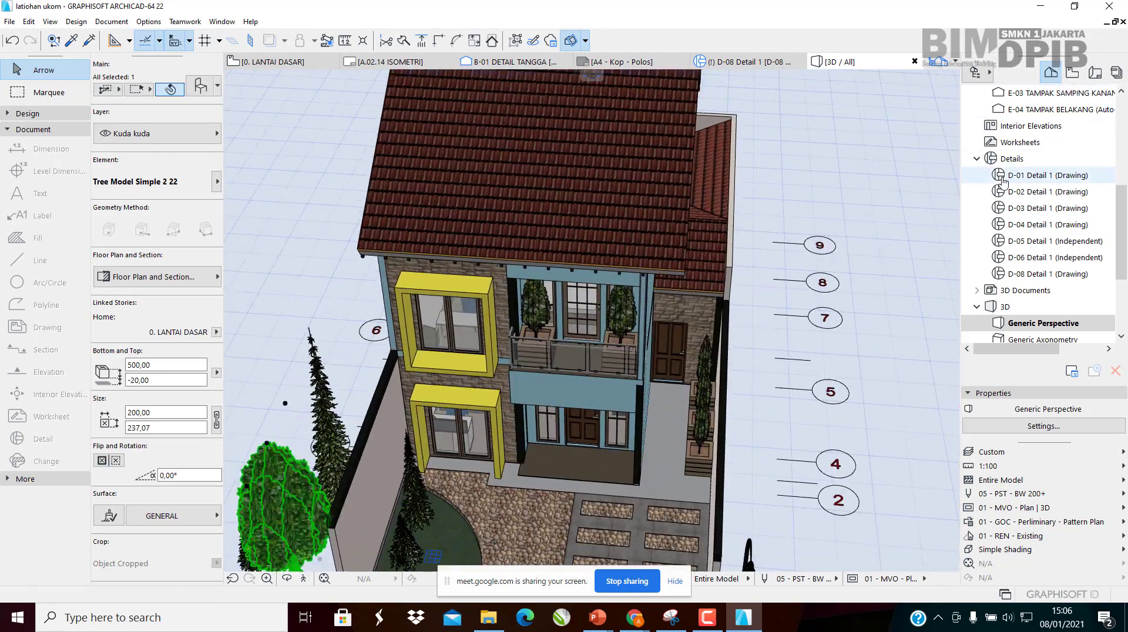
Open the 0. LANTAI DASAR plan and inspect its room layout from the back garden to the living room
{"action": "scroll", "coordinate": [1054, 167], "scroll_direction": "up", "scroll_amount": 5}
{"action": "double_click", "coordinate": [1038, 164]}
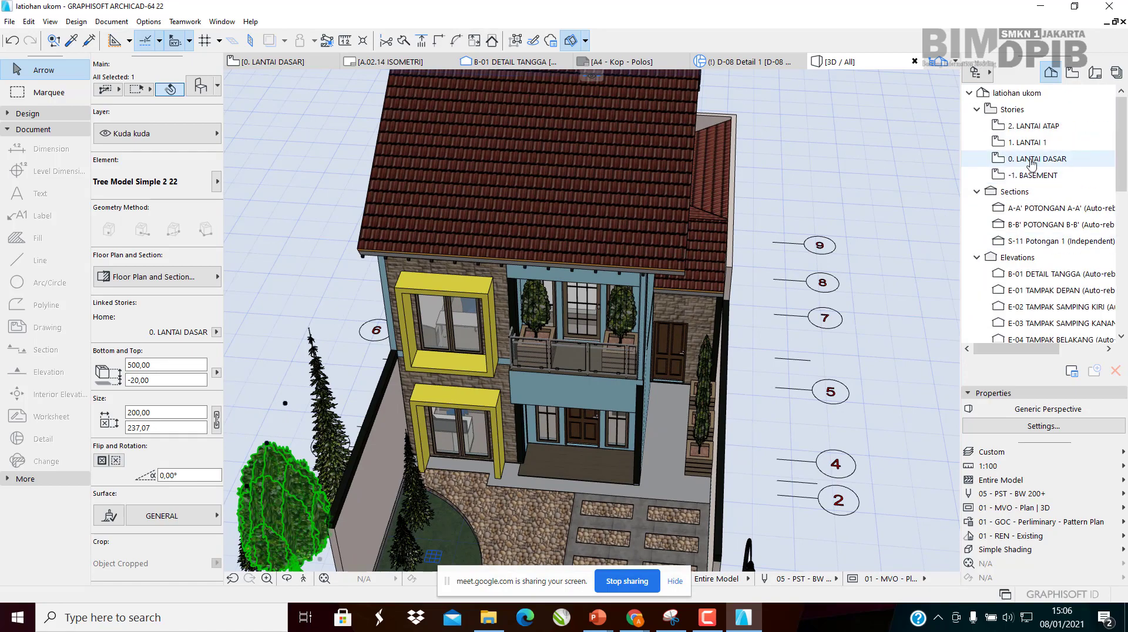
{"action": "scroll", "coordinate": [632, 398], "scroll_direction": "down", "scroll_amount": 8}
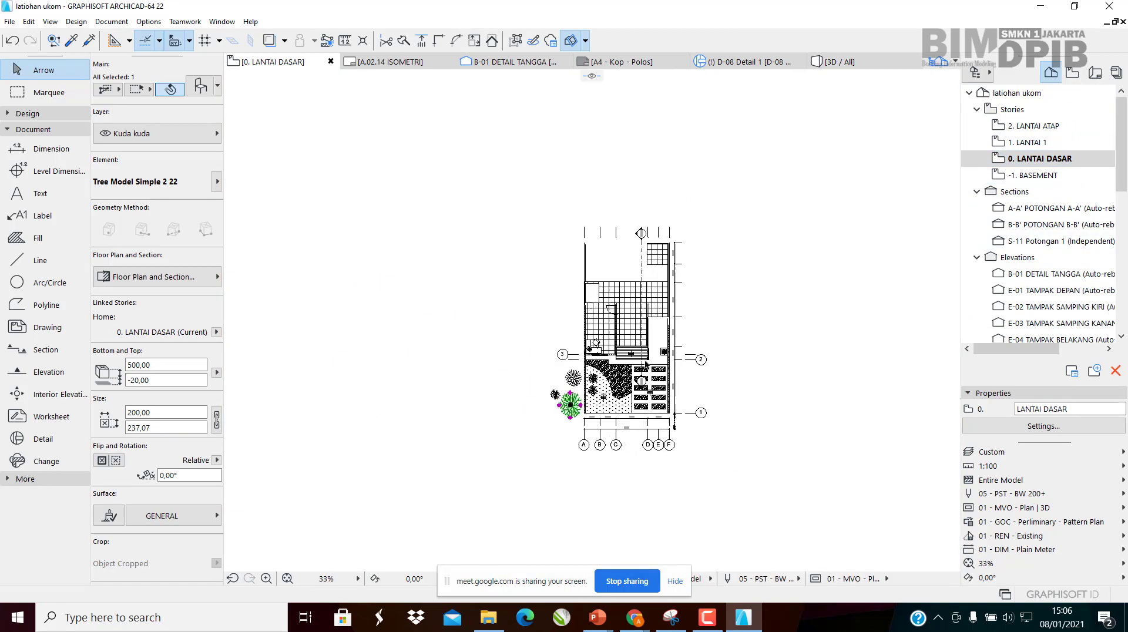
{"action": "scroll", "coordinate": [621, 322], "scroll_direction": "up", "scroll_amount": 5}
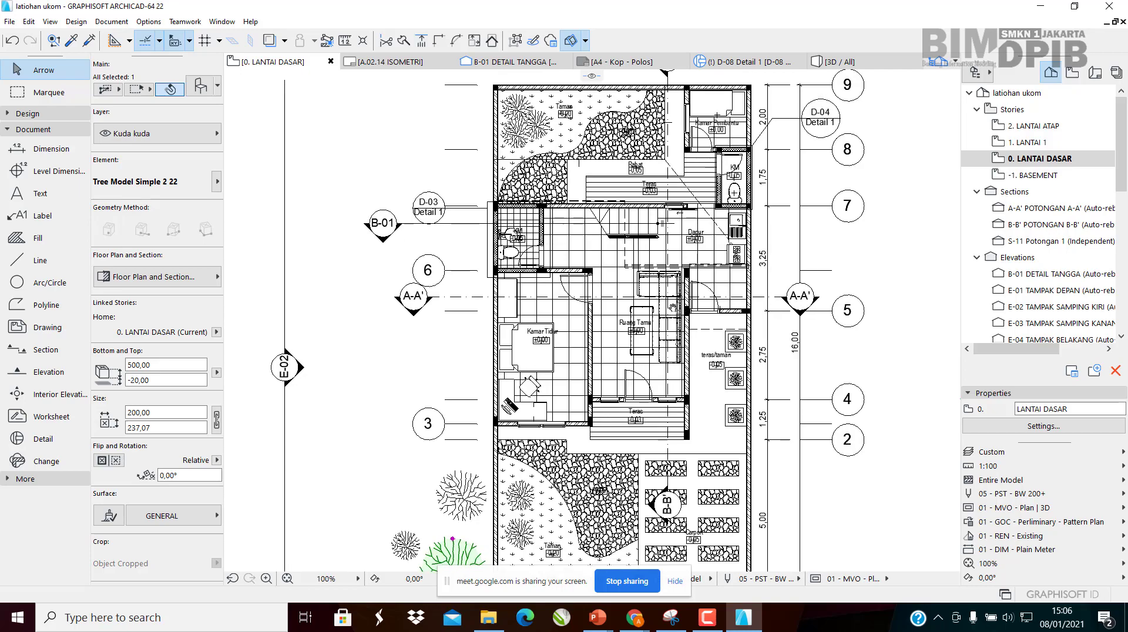
{"action": "scroll", "coordinate": [520, 211], "scroll_direction": "up", "scroll_amount": 2}
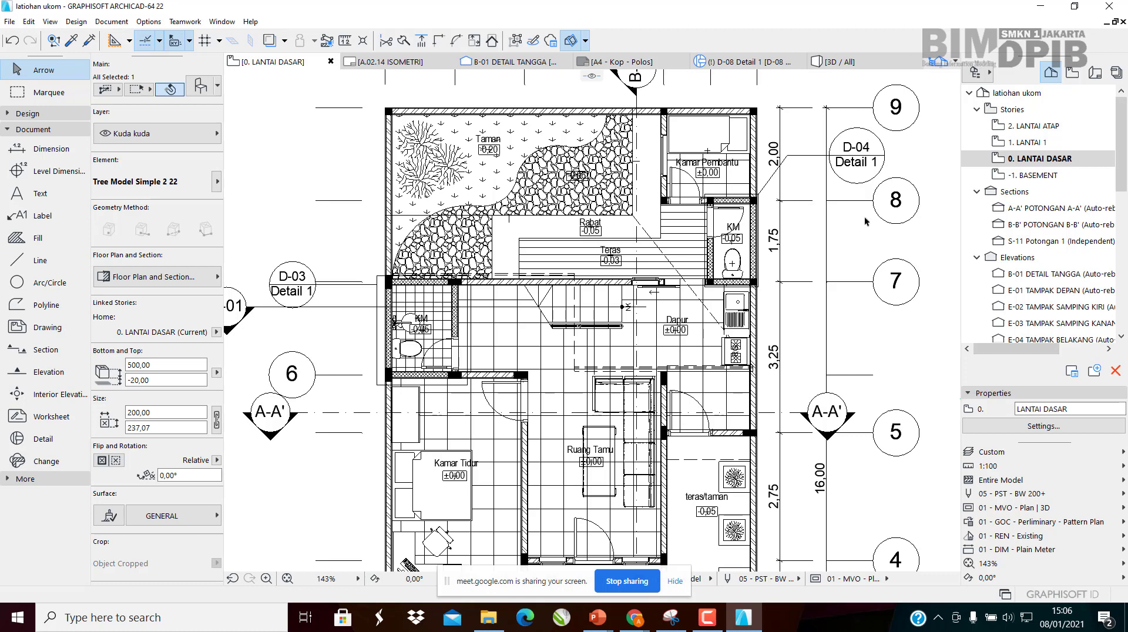
Expand the element schedules in the project map and open the LEG-01 Legenda Pembalokan schedule
{"action": "left_click", "coordinate": [1072, 73]}
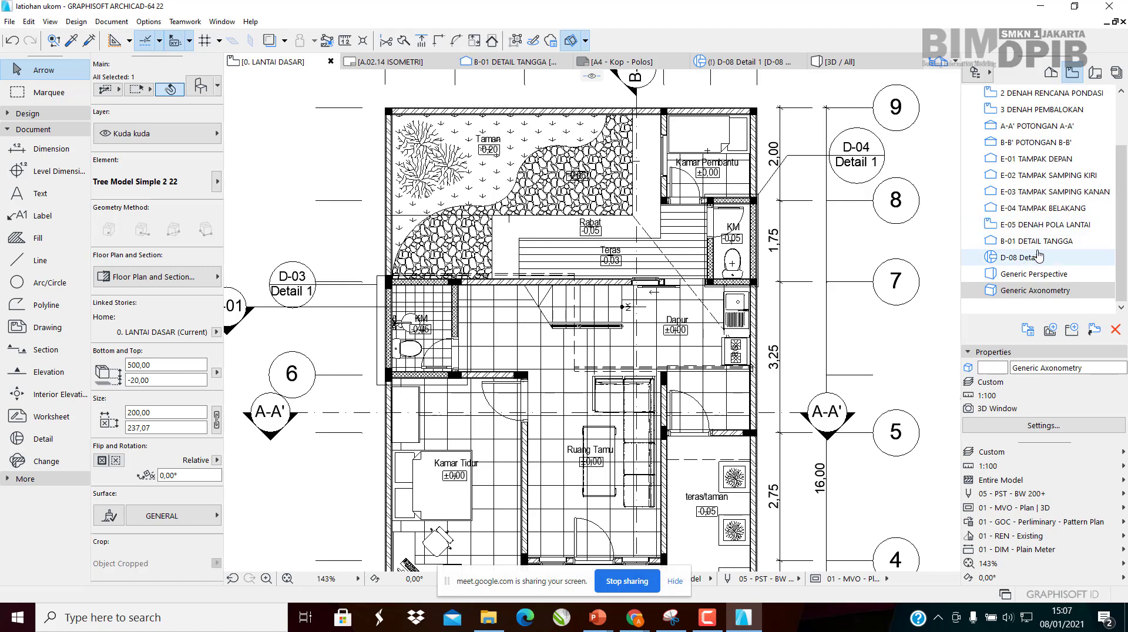
{"action": "left_click", "coordinate": [1094, 73]}
{"action": "left_click", "coordinate": [1050, 73]}
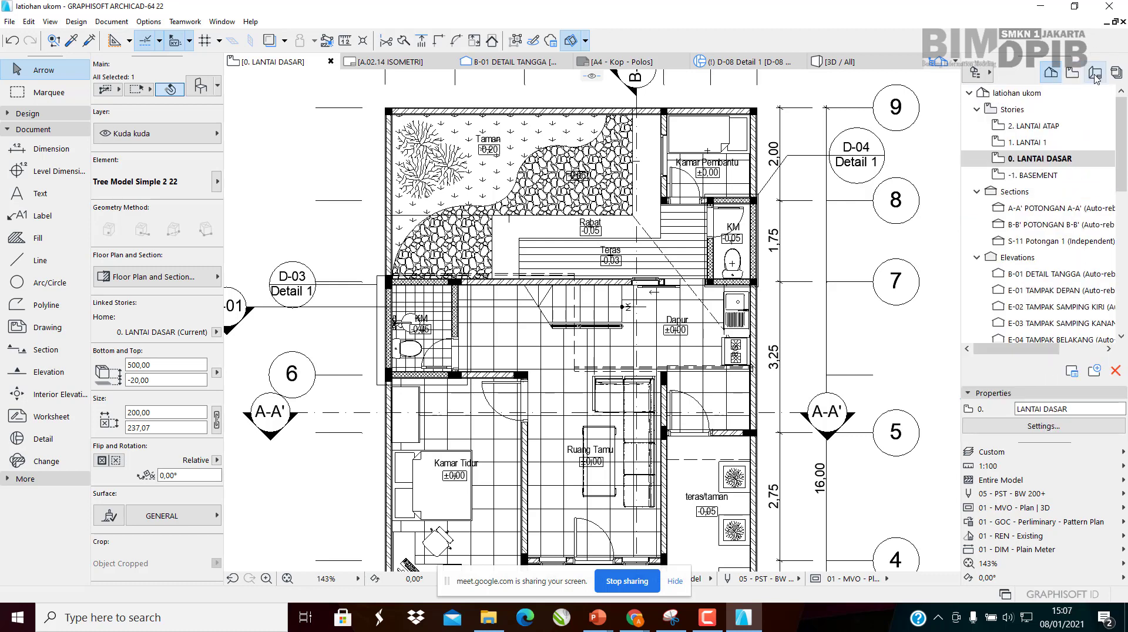
{"action": "scroll", "coordinate": [1025, 266], "scroll_direction": "down", "scroll_amount": 10}
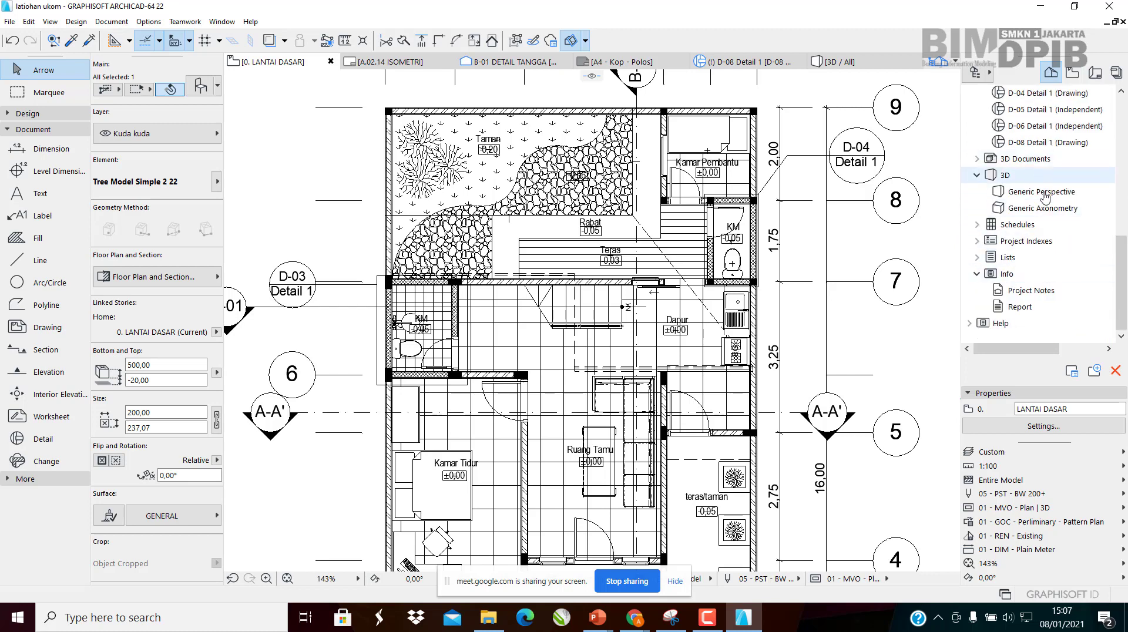
{"action": "double_click", "coordinate": [1017, 224]}
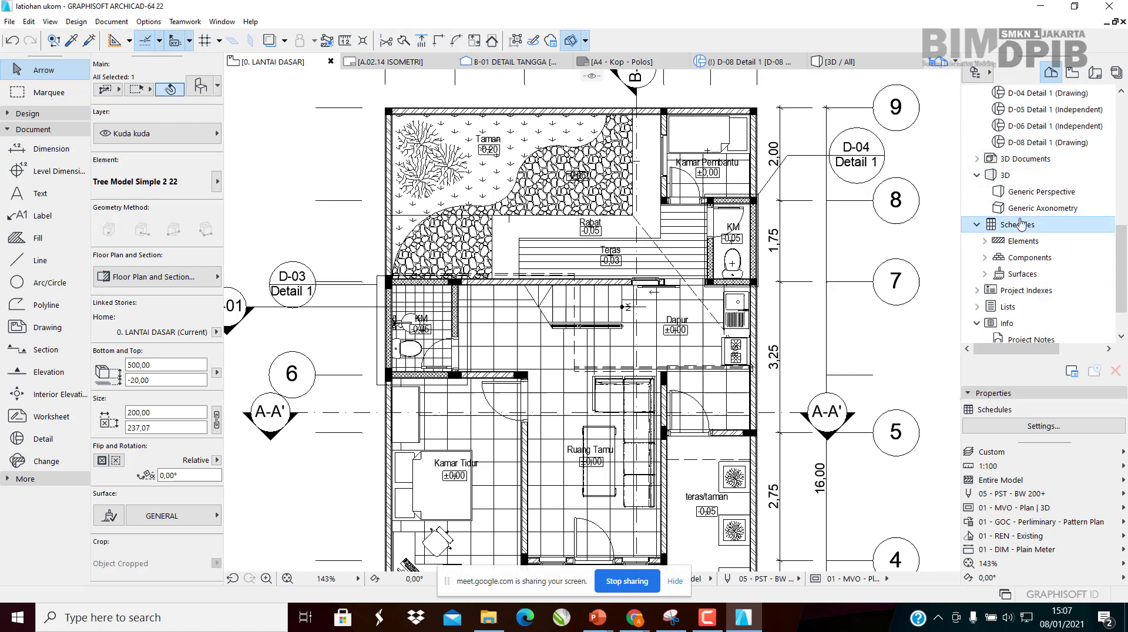
{"action": "left_click", "coordinate": [980, 242]}
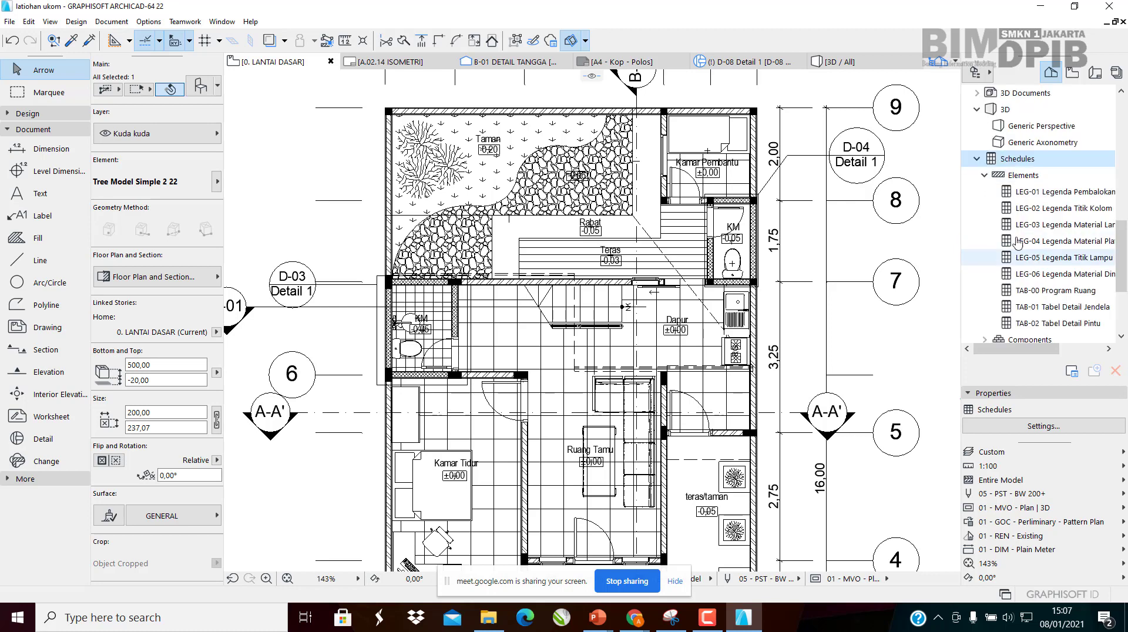
{"action": "left_click", "coordinate": [1045, 191]}
{"action": "double_click", "coordinate": [1045, 192]}
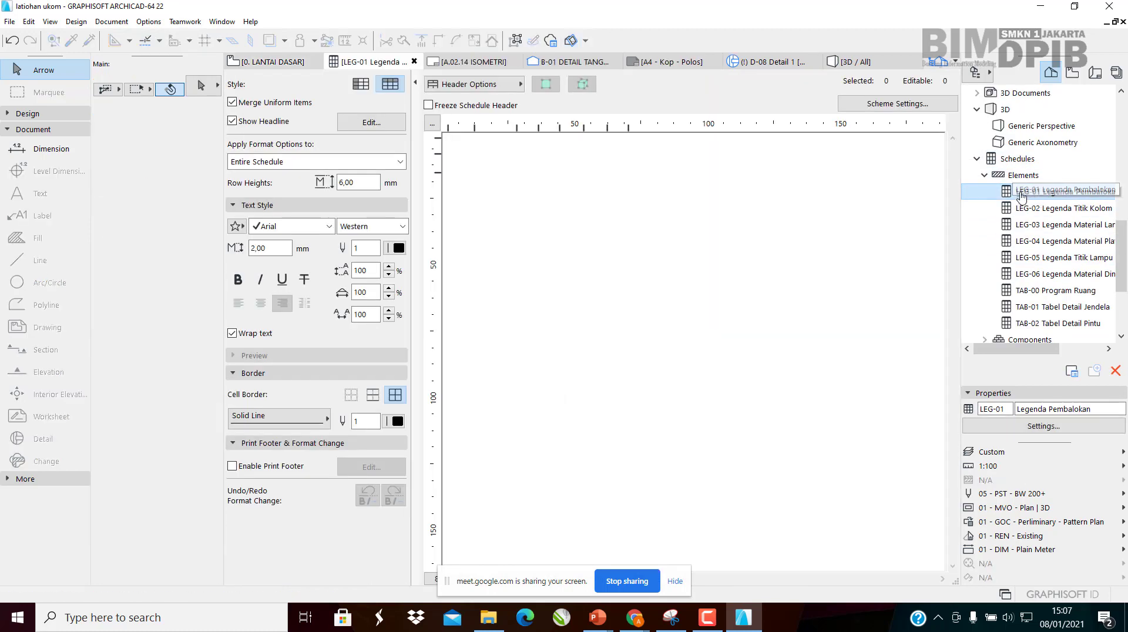
Open the TAB-01 Tabel Detail Jendela schedule and inspect the plan and elevation previews of its window types
{"action": "double_click", "coordinate": [1079, 310]}
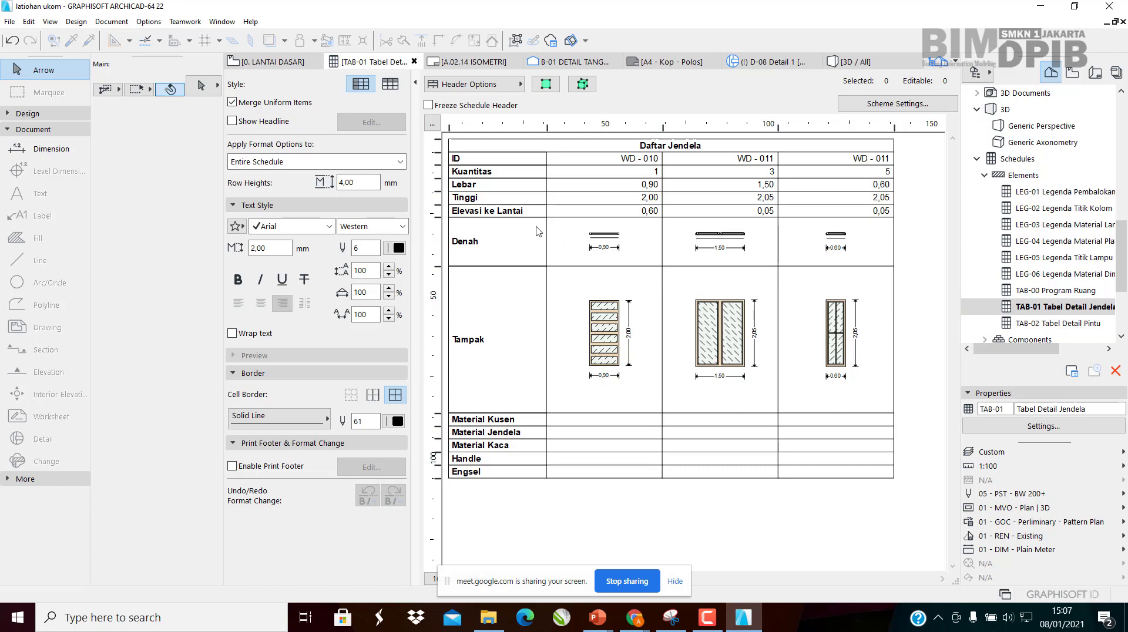
{"action": "left_click", "coordinate": [597, 247]}
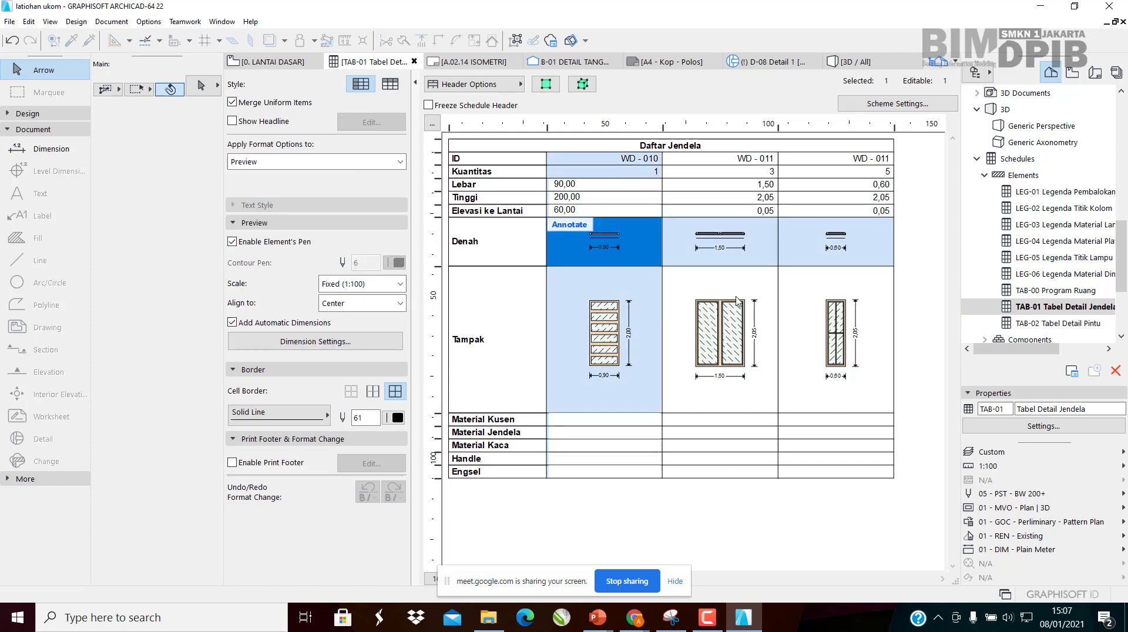
{"action": "left_click", "coordinate": [781, 342]}
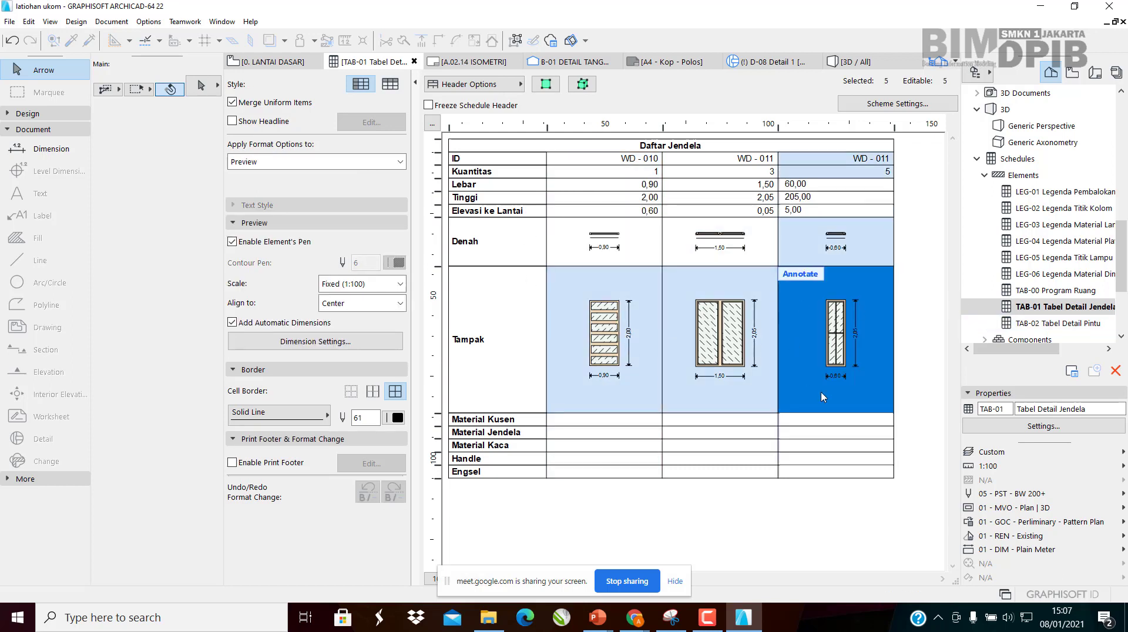
{"action": "left_click", "coordinate": [630, 342]}
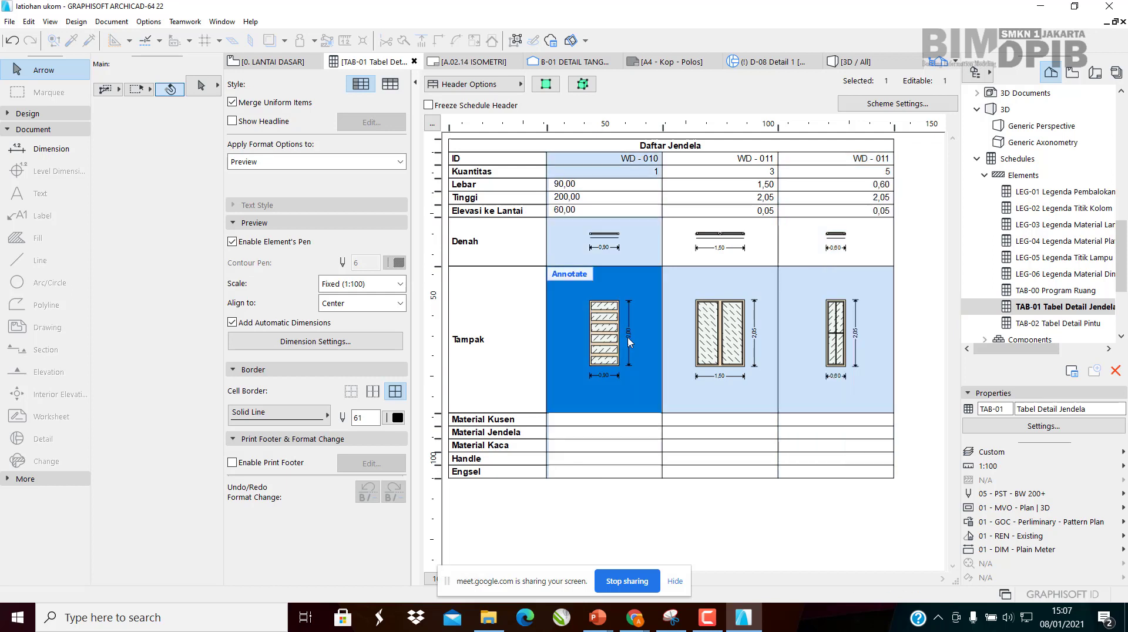
{"action": "left_click", "coordinate": [732, 329]}
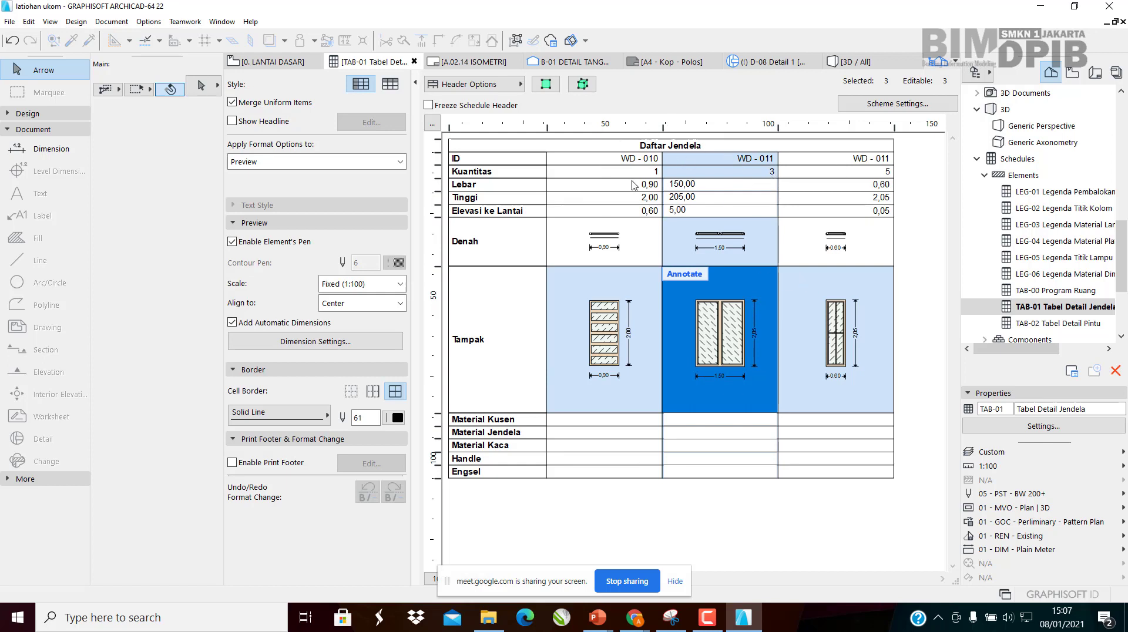
View the TAB-00 Program Ruang schedule and the TAB-02 Tabel Detail Pintu door schedule
{"action": "double_click", "coordinate": [1058, 290]}
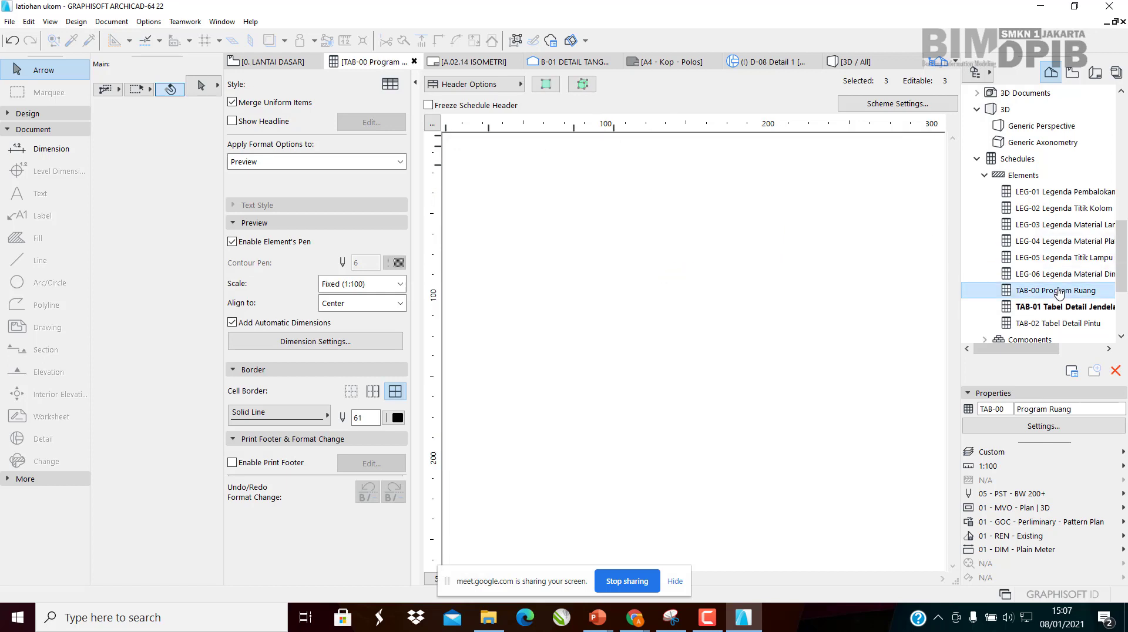
{"action": "double_click", "coordinate": [1077, 324]}
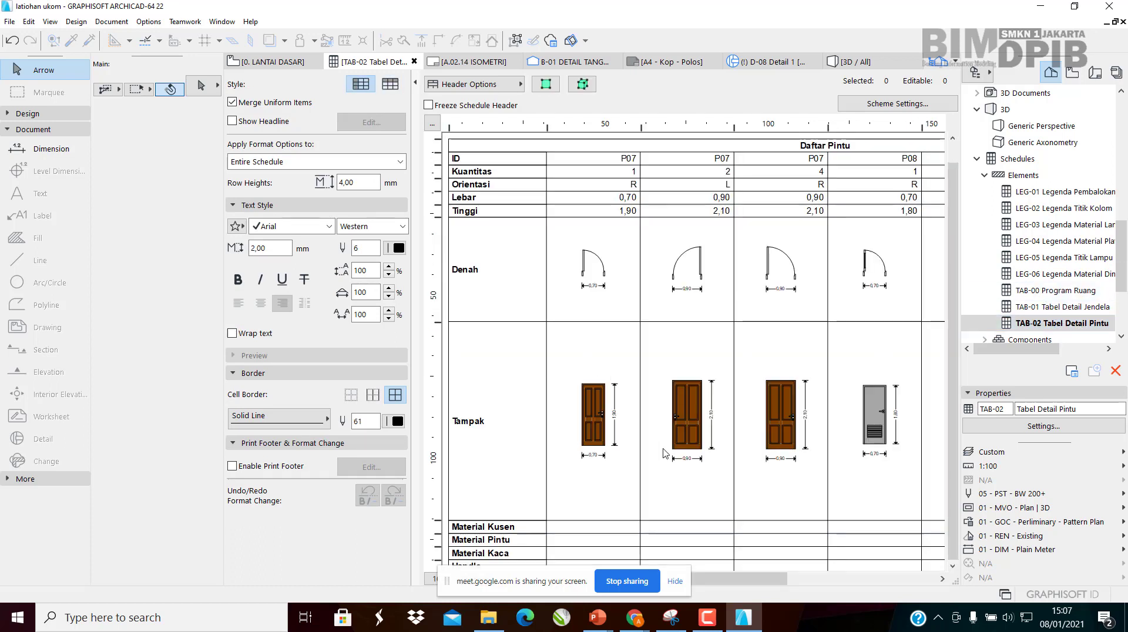
Examine the door plan and elevation previews in TAB-02 Tabel Detail Pintu and reopen the TAB-01 Tabel Detail Jendela schedule
{"action": "scroll", "coordinate": [665, 453], "scroll_direction": "down", "scroll_amount": 1}
{"action": "left_click", "coordinate": [529, 465]}
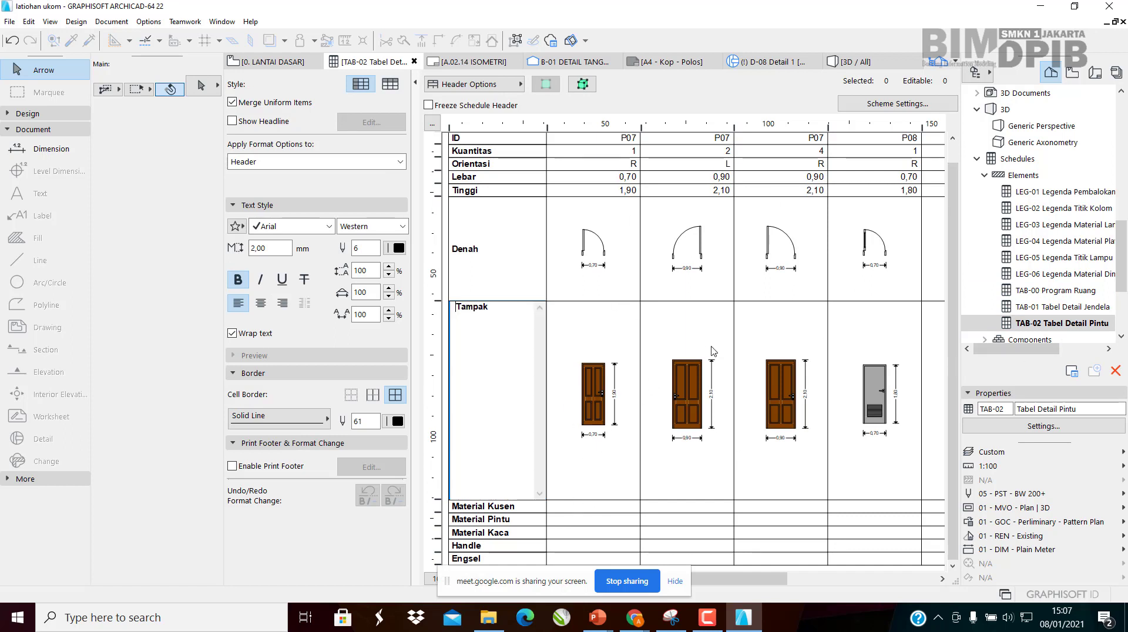
{"action": "scroll", "coordinate": [676, 441], "scroll_direction": "up", "scroll_amount": 1}
{"action": "left_click", "coordinate": [595, 532]}
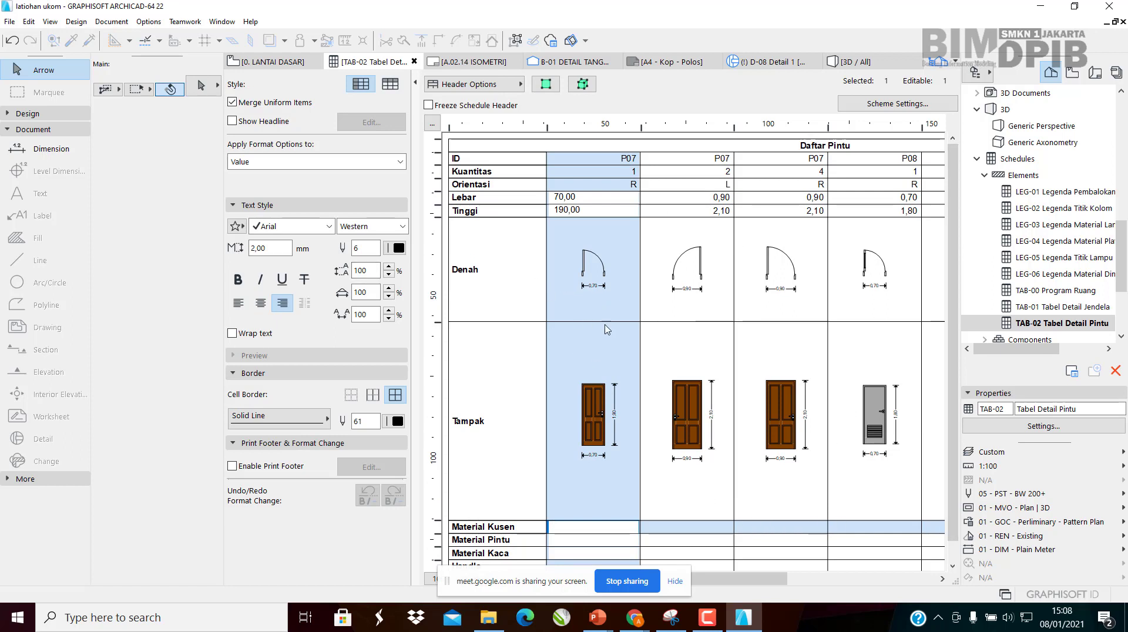
{"action": "double_click", "coordinate": [1051, 307]}
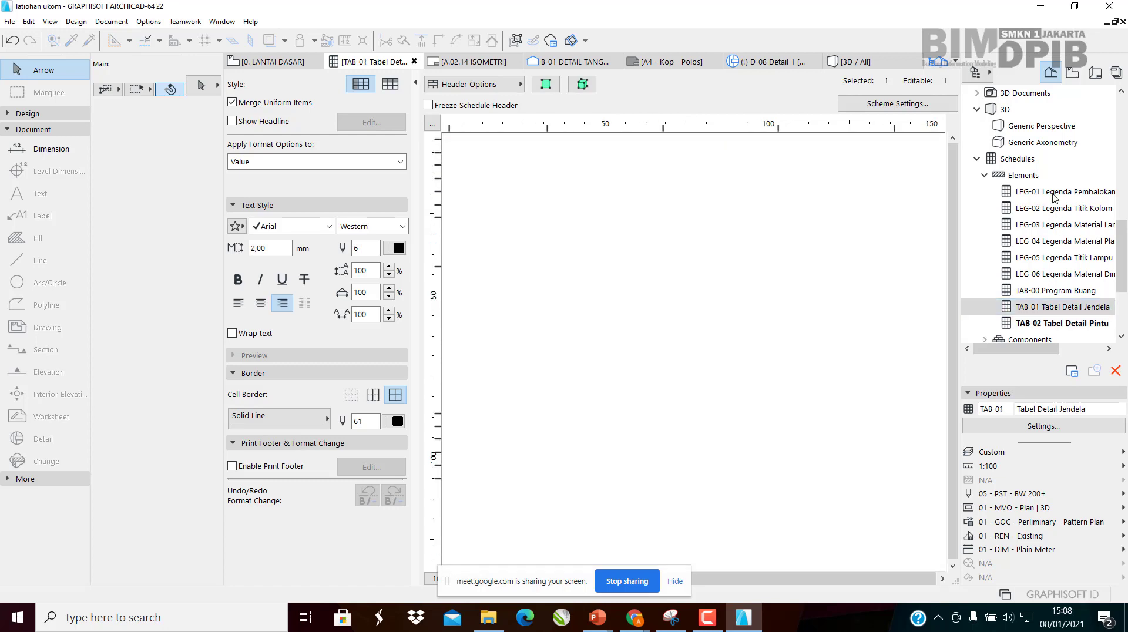
{"action": "left_click", "coordinate": [1055, 192]}
Return from the schedules to the 0. LANTAI DASAR floor plan
{"action": "scroll", "coordinate": [1043, 165], "scroll_direction": "up", "scroll_amount": 4}
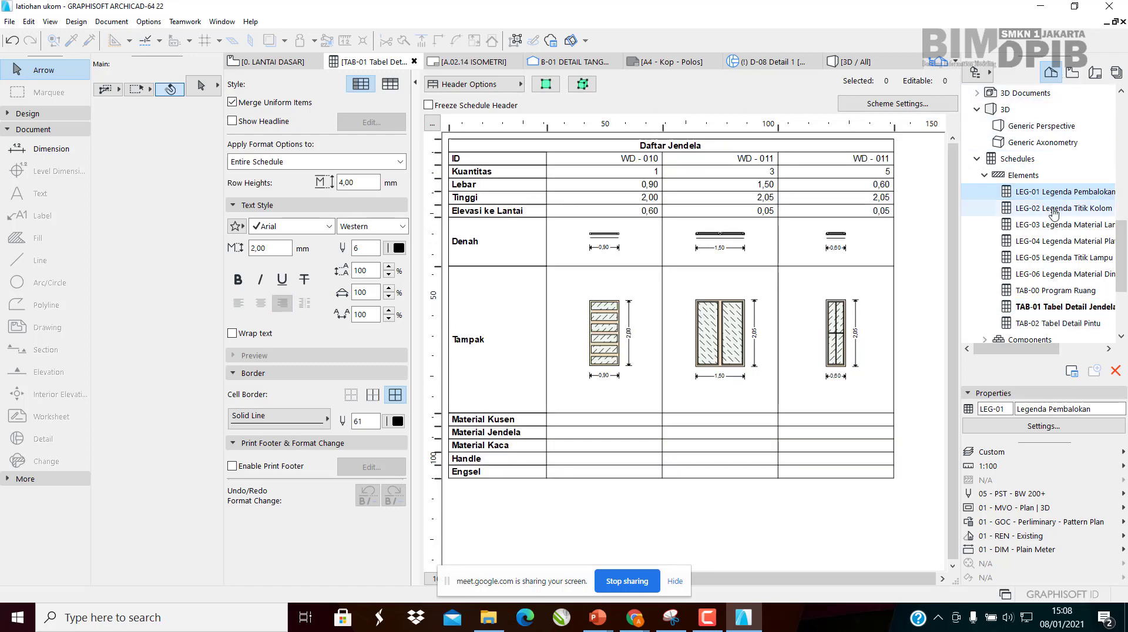
{"action": "scroll", "coordinate": [1035, 129], "scroll_direction": "up", "scroll_amount": 5}
{"action": "double_click", "coordinate": [1037, 159]}
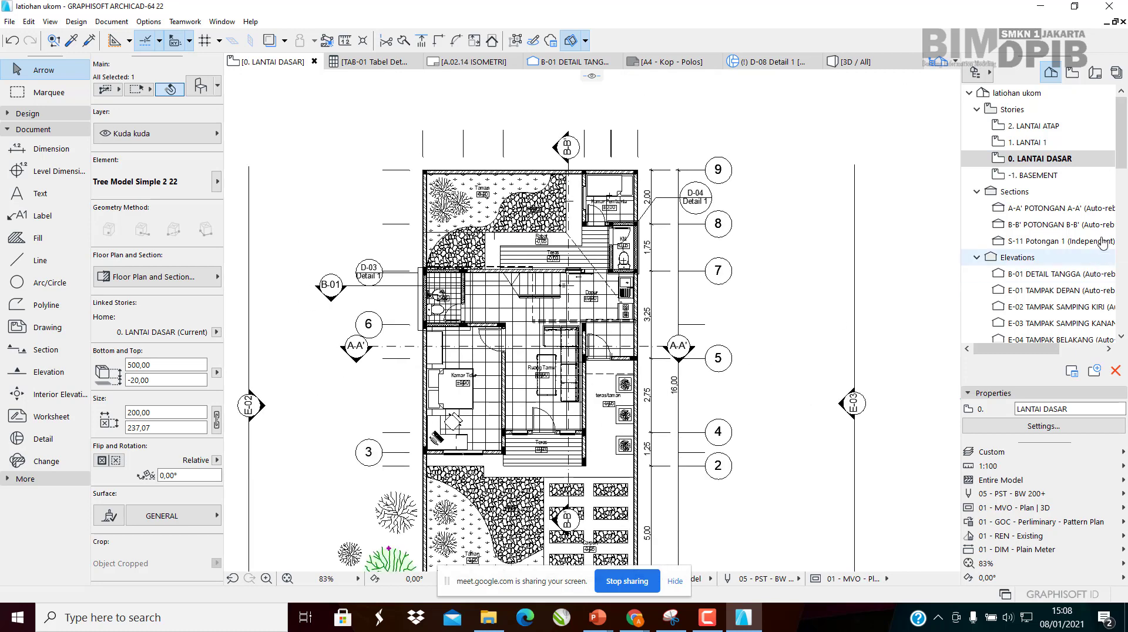
Open section A-A' POTONGAN A-A' and inspect it from the roof structure down to the foundations
{"action": "double_click", "coordinate": [1059, 211]}
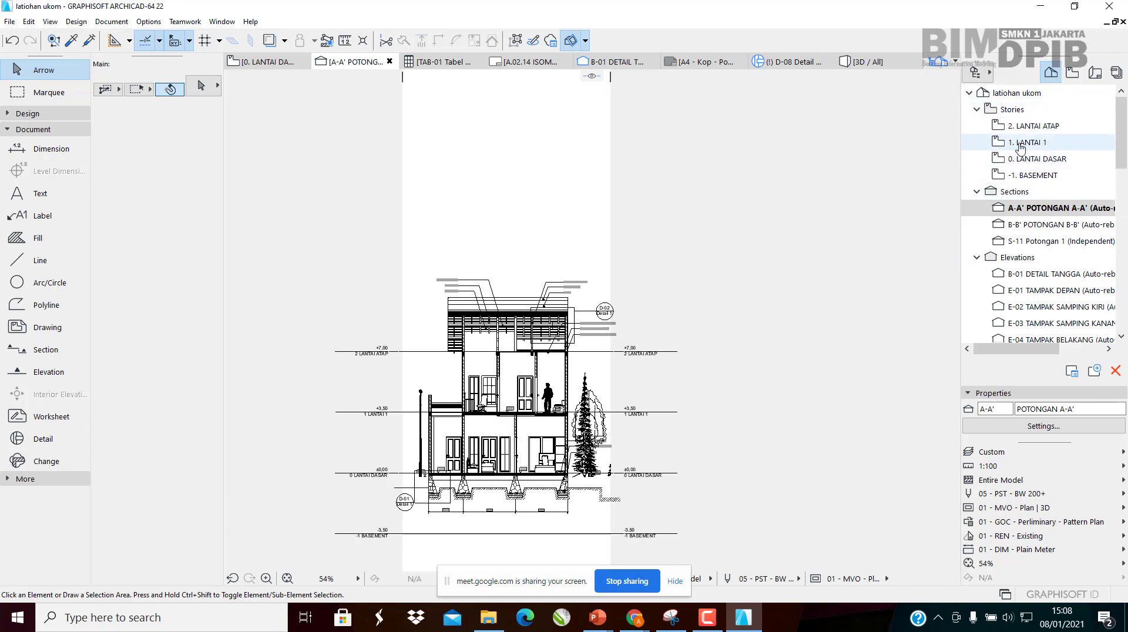
{"action": "scroll", "coordinate": [470, 340], "scroll_direction": "up", "scroll_amount": 5}
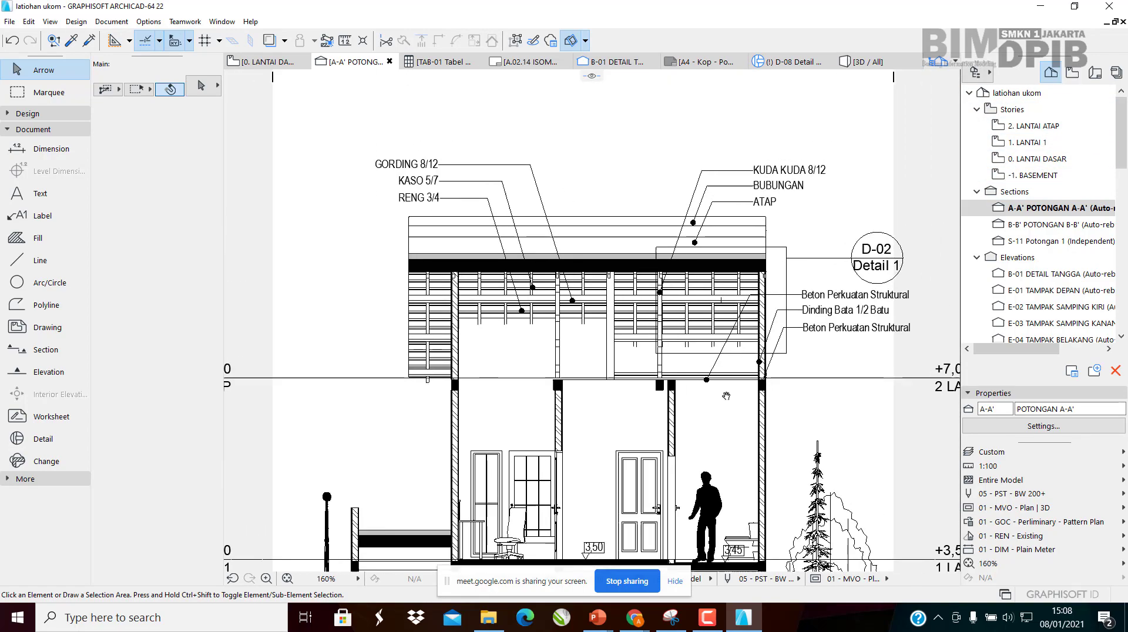
{"action": "middle_click_drag", "start_coordinate": [726, 396], "coordinate": [688, 372]}
{"action": "scroll", "coordinate": [689, 372], "scroll_direction": "down", "scroll_amount": 2}
{"action": "middle_click_drag", "start_coordinate": [697, 430], "coordinate": [661, 233]}
{"action": "middle_click_drag", "start_coordinate": [620, 197], "coordinate": [705, 305]}
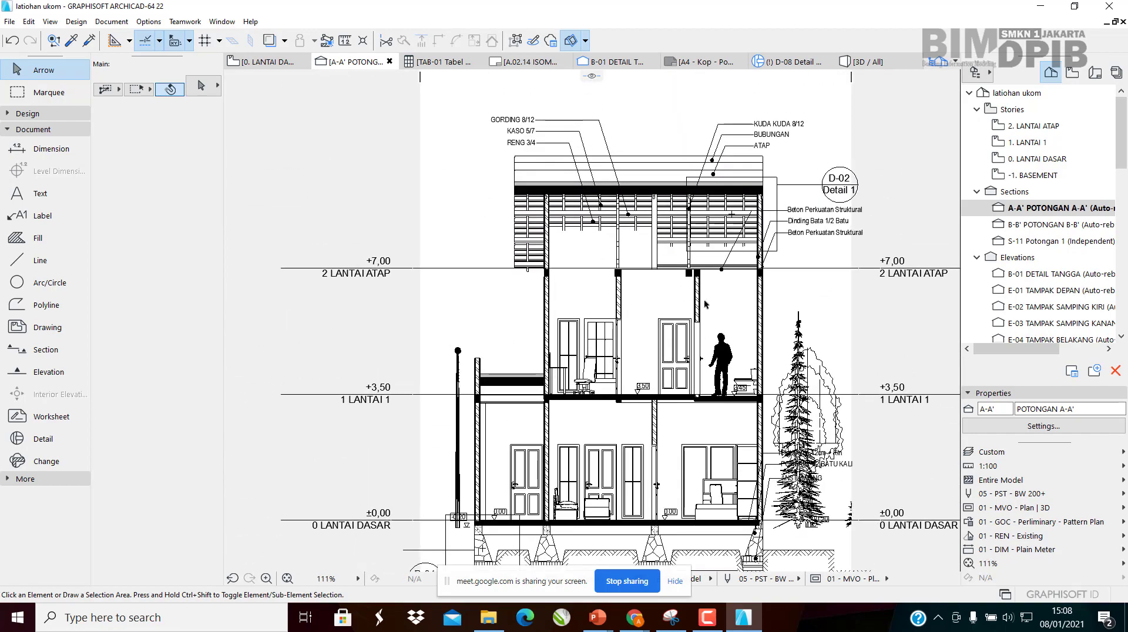
{"action": "mouse_move", "coordinate": [674, 244]}
{"action": "middle_mouse_down"}
{"action": "mouse_move", "coordinate": [613, 250]}
{"action": "mouse_move", "coordinate": [584, 174]}
{"action": "middle_mouse_up"}
{"action": "mouse_move", "coordinate": [544, 233]}
{"action": "middle_mouse_down"}
{"action": "mouse_move", "coordinate": [665, 242]}
{"action": "mouse_move", "coordinate": [618, 243]}
{"action": "middle_mouse_up"}
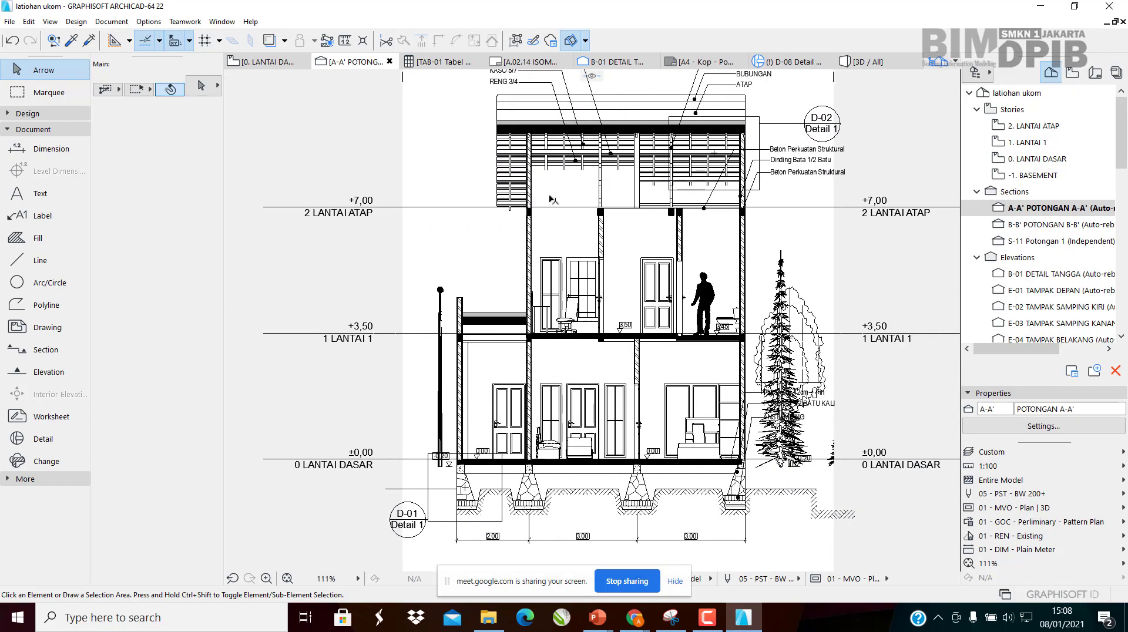
On the 0. LANTAI DASAR plan, draw a lengthwise section line about 2229 cm long between grids B and C, facing grid A
{"action": "left_click", "coordinate": [263, 67]}
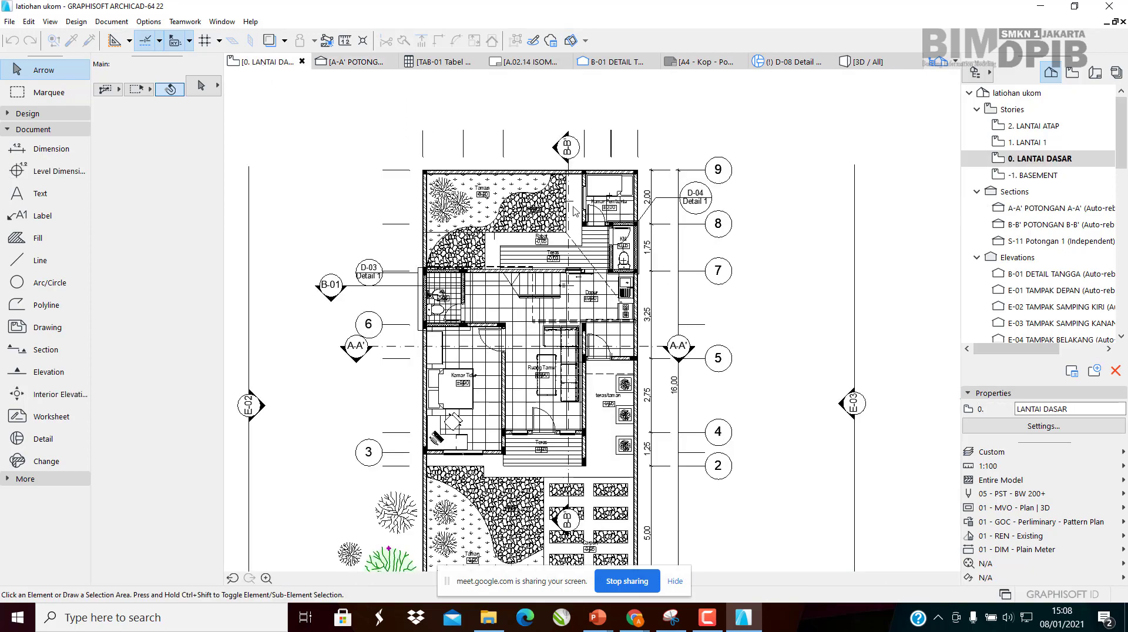
{"action": "scroll", "coordinate": [525, 359], "scroll_direction": "down", "scroll_amount": 3}
{"action": "scroll", "coordinate": [268, 306], "scroll_direction": "up", "scroll_amount": 3}
{"action": "middle_click_drag", "start_coordinate": [268, 305], "coordinate": [270, 296]}
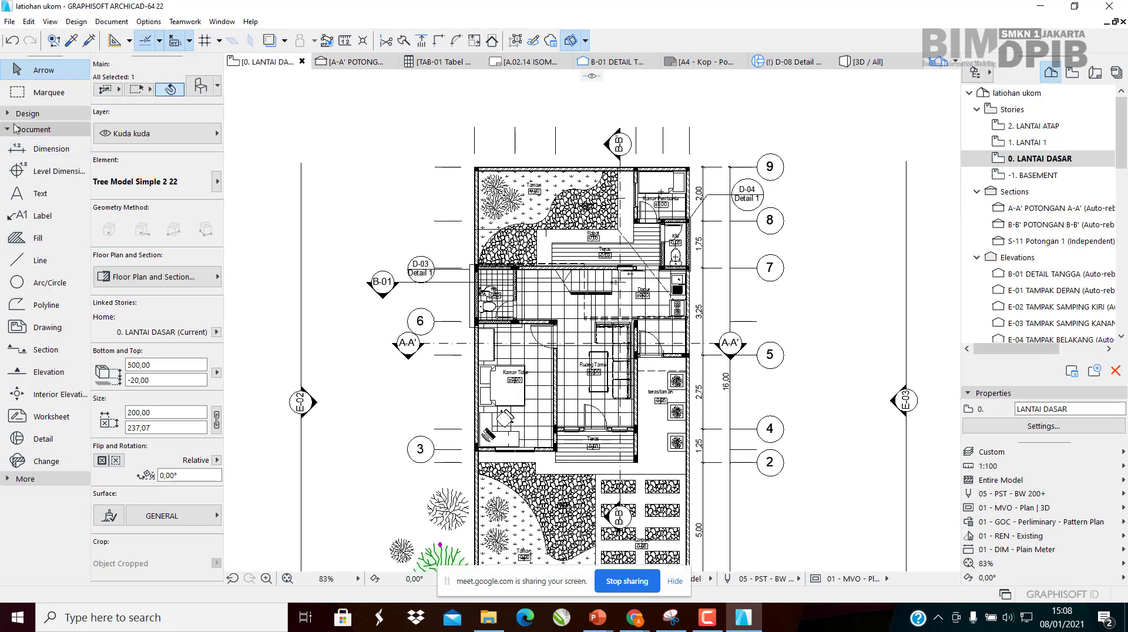
{"action": "left_click", "coordinate": [26, 350]}
{"action": "middle_click_drag", "start_coordinate": [513, 267], "coordinate": [514, 300]}
{"action": "scroll", "coordinate": [629, 218], "scroll_direction": "down", "scroll_amount": 1}
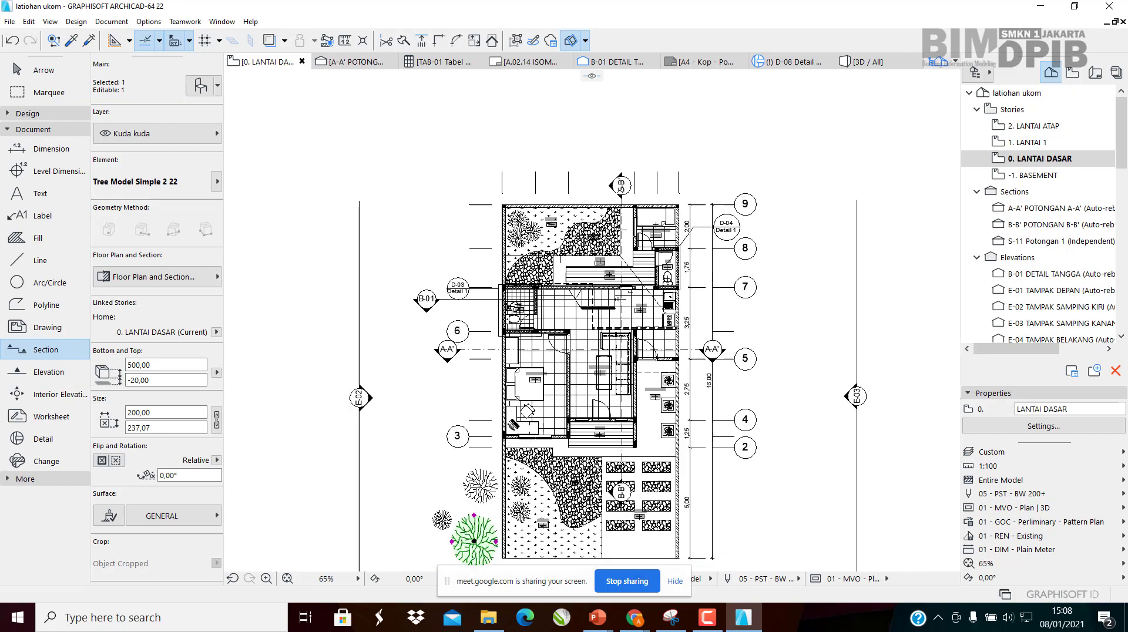
{"action": "scroll", "coordinate": [557, 253], "scroll_direction": "up", "scroll_amount": 2}
{"action": "scroll", "coordinate": [579, 146], "scroll_direction": "down", "scroll_amount": 2}
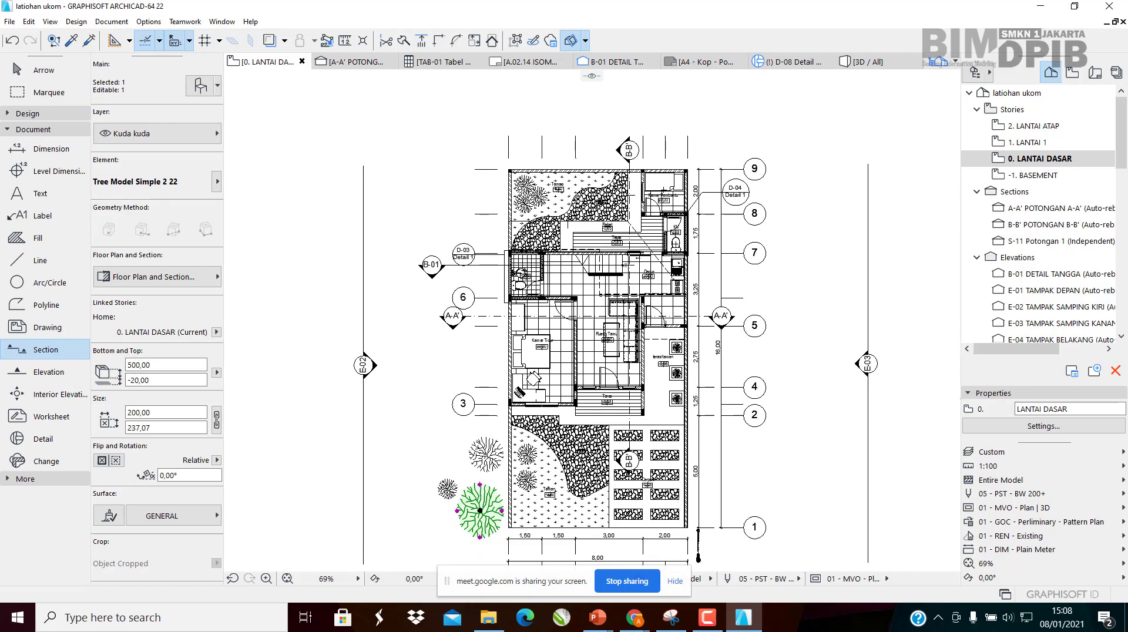
{"action": "middle_click_drag", "start_coordinate": [574, 147], "coordinate": [580, 138]}
{"action": "key", "text": "Escape"}
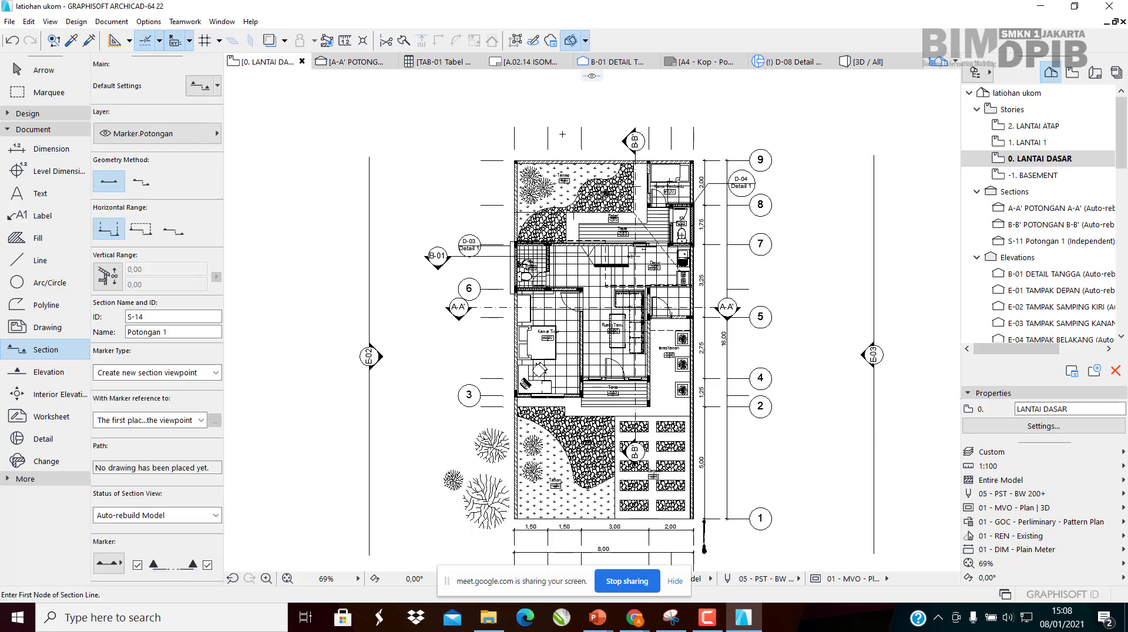
{"action": "left_click", "coordinate": [562, 134]}
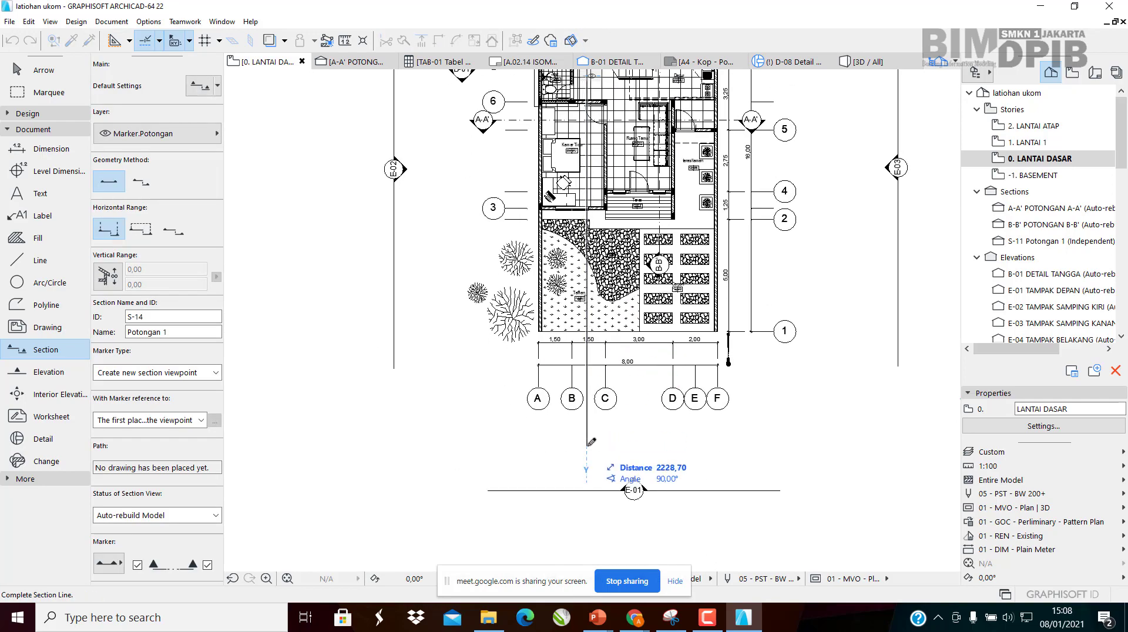
{"action": "left_click", "coordinate": [589, 445]}
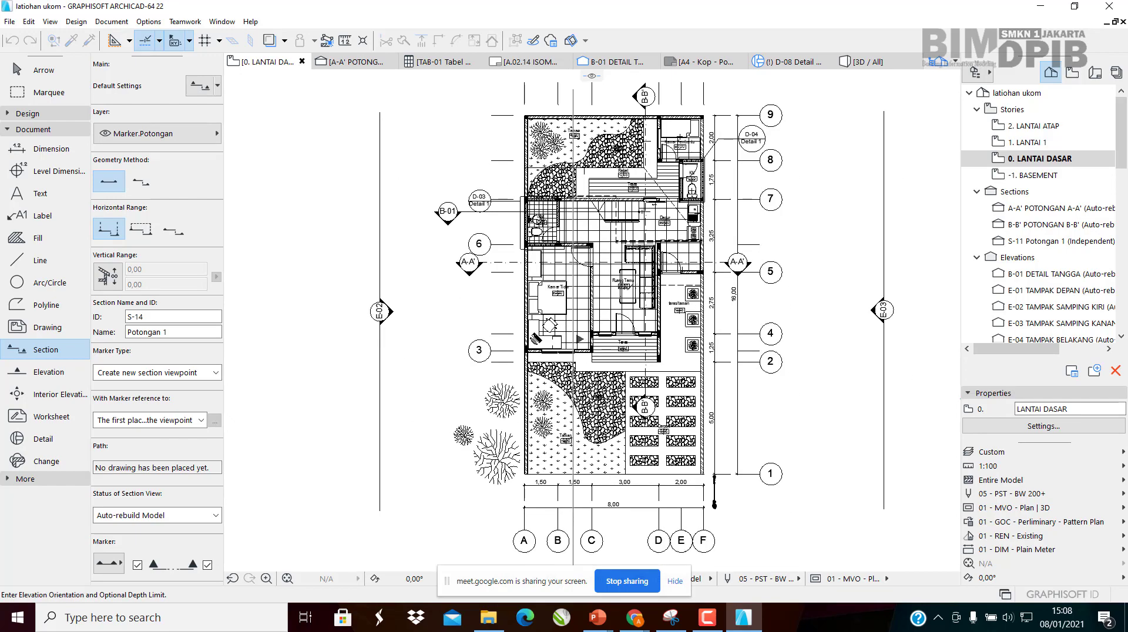
{"action": "left_click", "coordinate": [462, 280]}
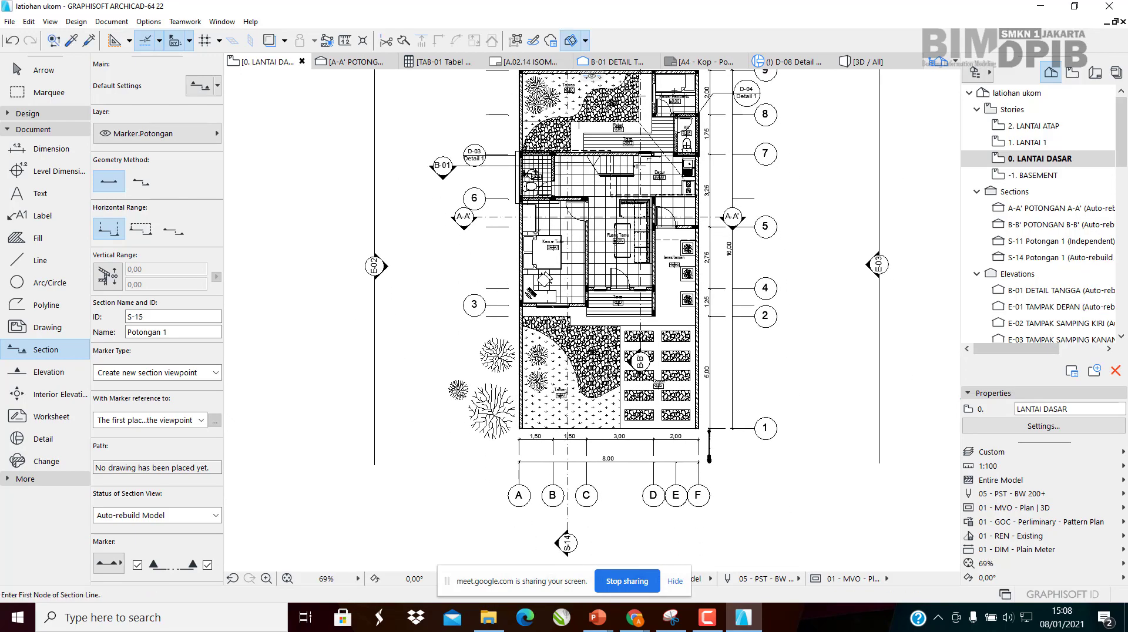
Open the new S-14 section from its plan marker with the current view settings and inspect the rooms it cuts
{"action": "scroll", "coordinate": [568, 235], "scroll_direction": "up", "scroll_amount": 4}
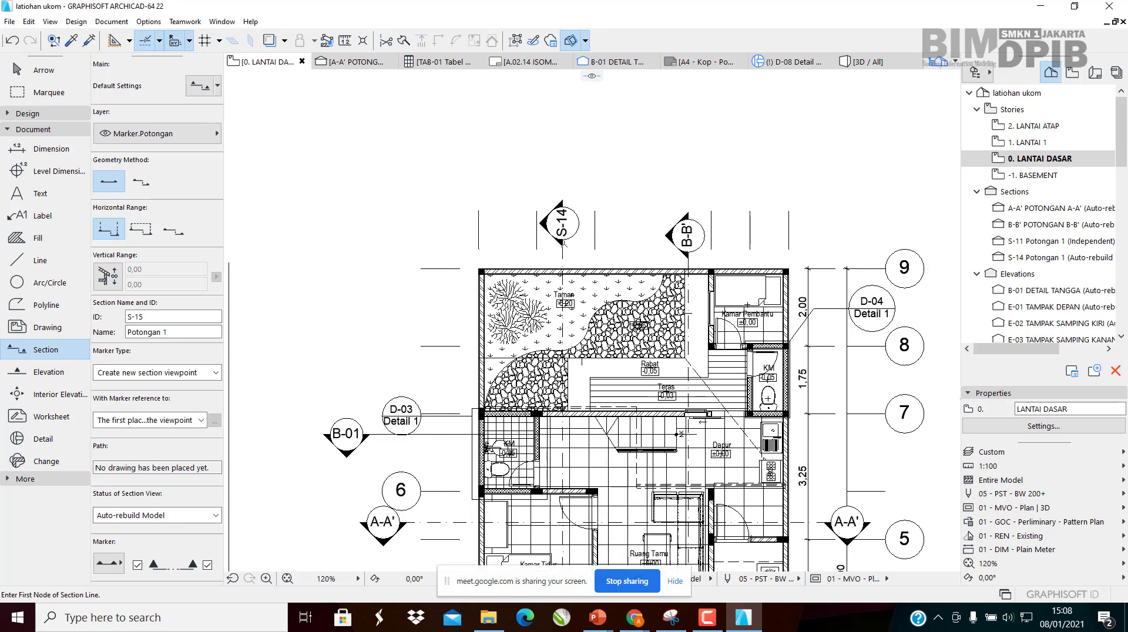
{"action": "key", "text": "Escape"}
{"action": "left_click", "coordinate": [563, 222]}
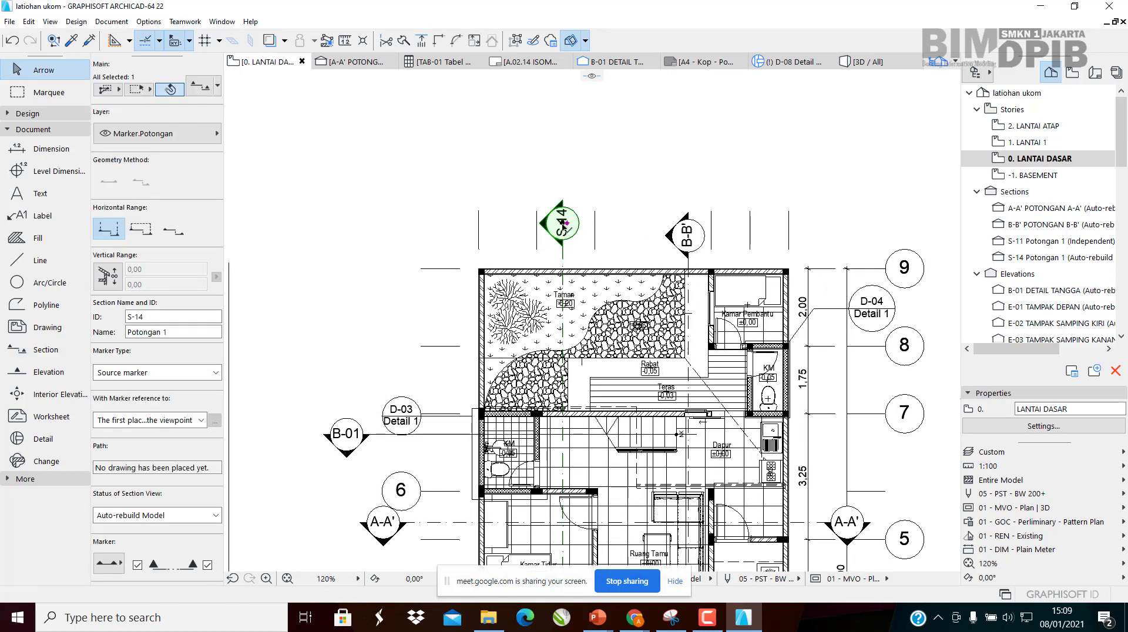
{"action": "right_click", "coordinate": [563, 224]}
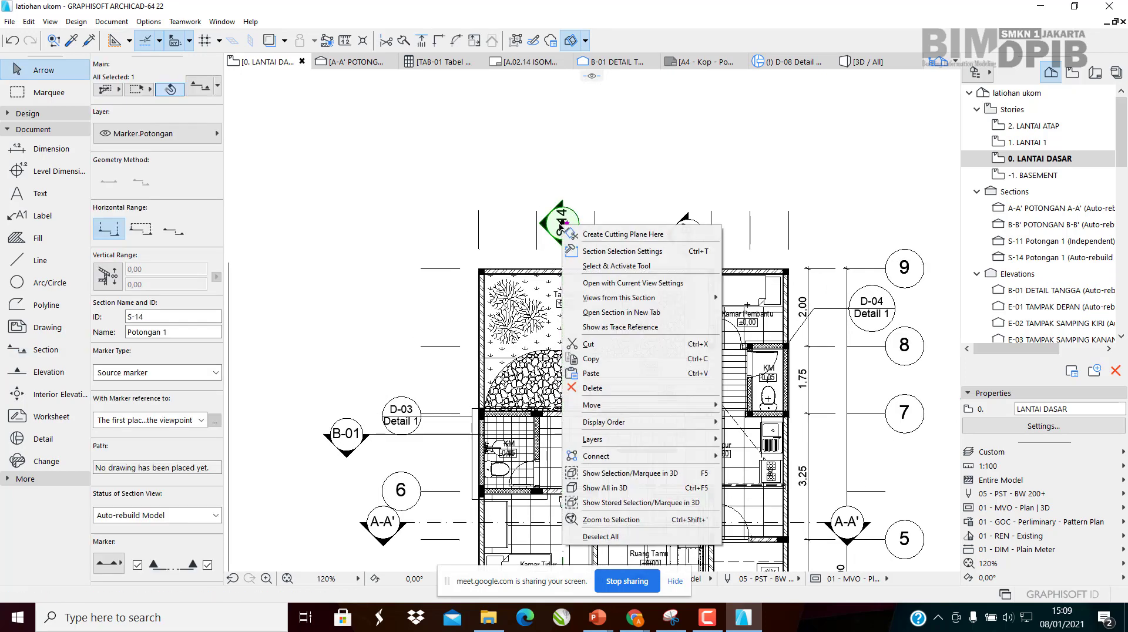
{"action": "left_click", "coordinate": [651, 284]}
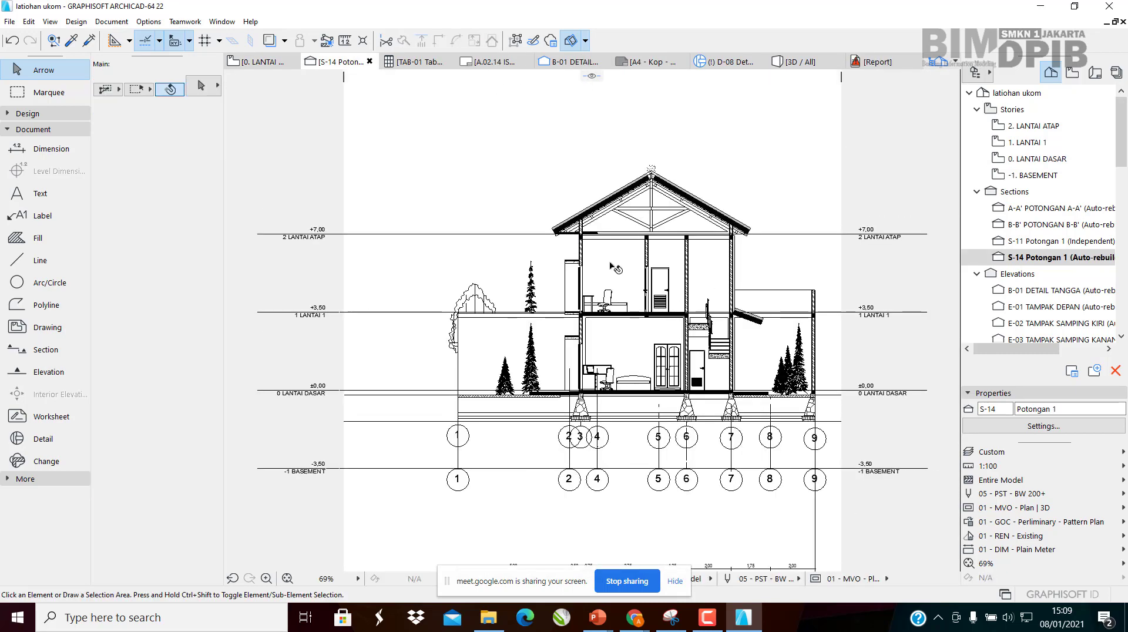
{"action": "scroll", "coordinate": [685, 326], "scroll_direction": "up", "scroll_amount": 5}
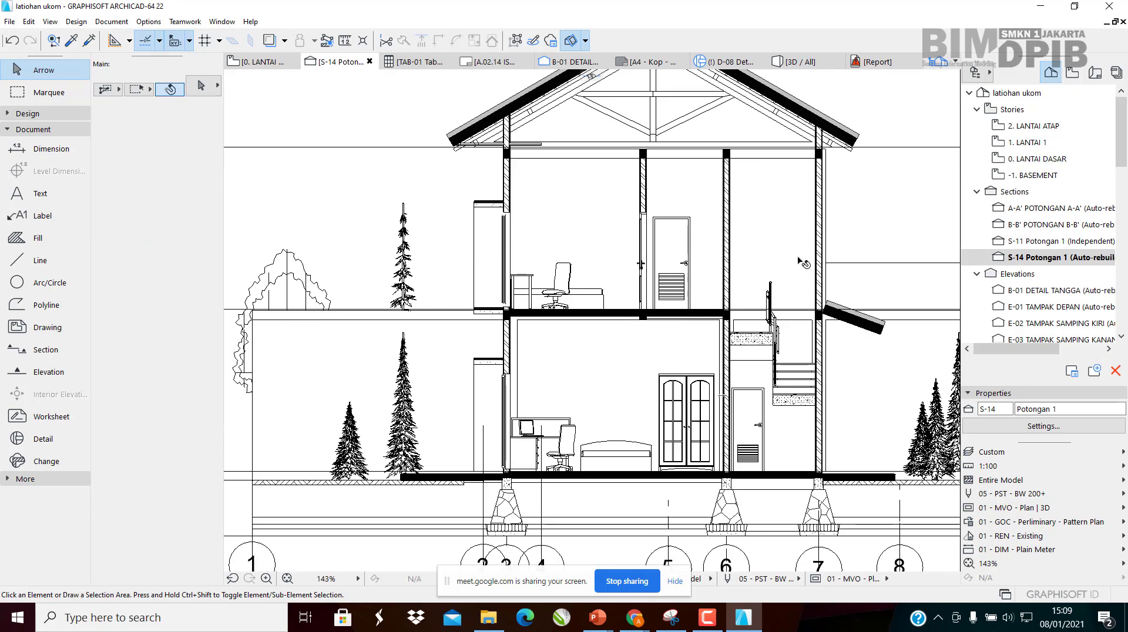
{"action": "scroll", "coordinate": [738, 276], "scroll_direction": "down", "scroll_amount": 1}
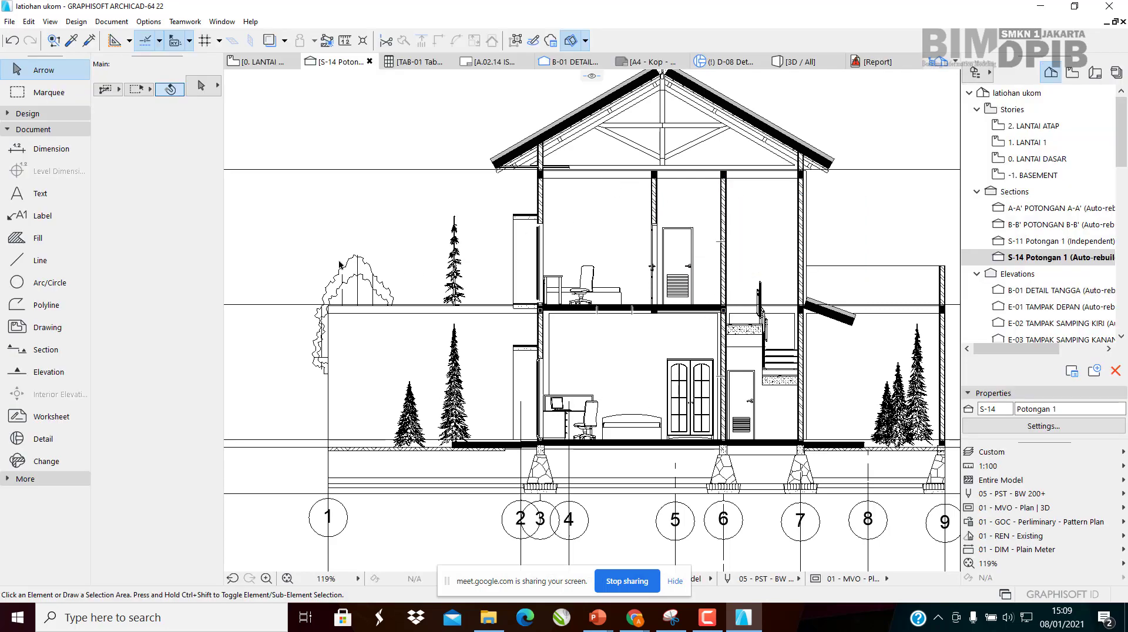
Return to the 0. LANTAI DASAR plan and select the office workstation in the Kamar Tidur to inspect it beside the section line
{"action": "double_click", "coordinate": [1037, 159]}
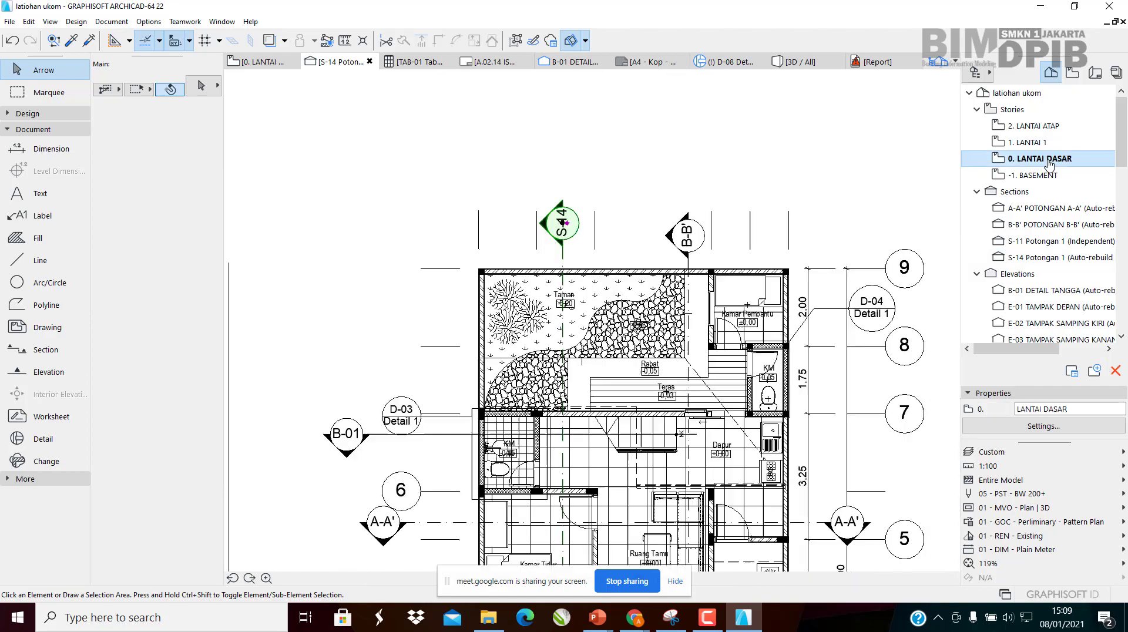
{"action": "middle_click_drag", "start_coordinate": [562, 372], "coordinate": [568, 153]}
{"action": "scroll", "coordinate": [518, 266], "scroll_direction": "up", "scroll_amount": 1}
{"action": "scroll", "coordinate": [518, 267], "scroll_direction": "up", "scroll_amount": 5}
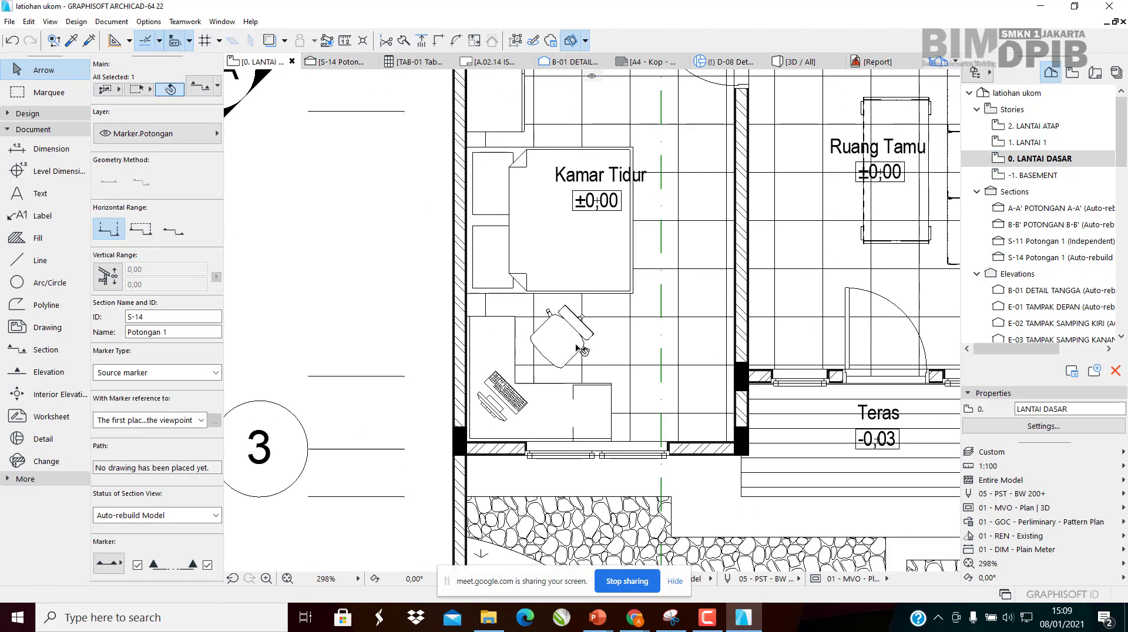
{"action": "left_click", "coordinate": [573, 336]}
{"action": "middle_click_drag", "start_coordinate": [570, 288], "coordinate": [559, 339]}
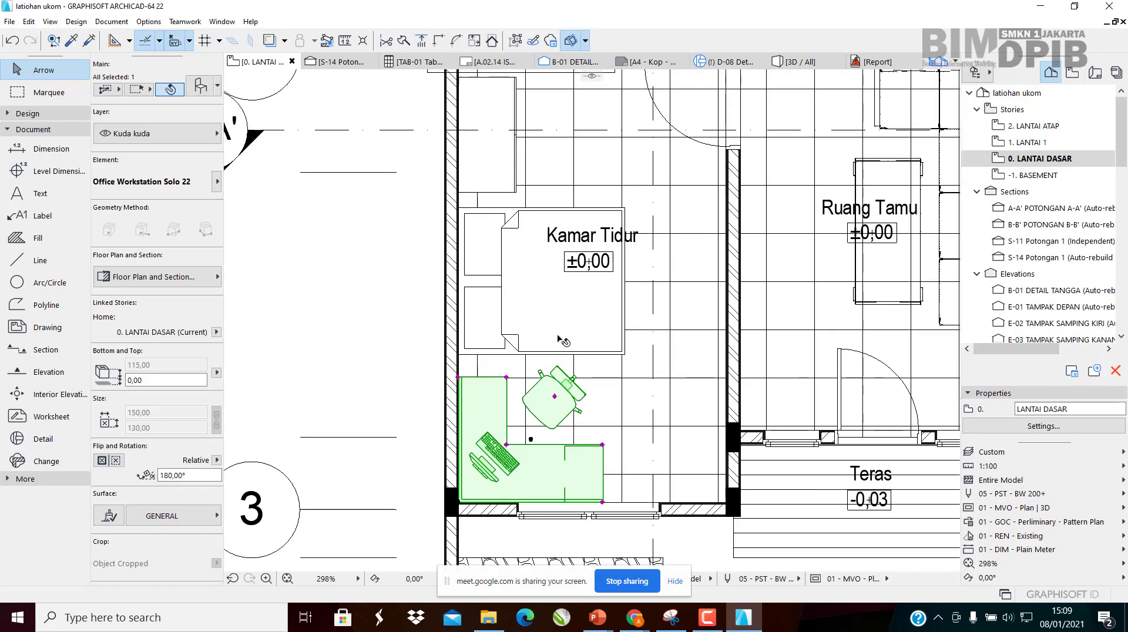
{"action": "scroll", "coordinate": [559, 390], "scroll_direction": "down", "scroll_amount": 2}
{"action": "scroll", "coordinate": [559, 390], "scroll_direction": "up", "scroll_amount": 2}
View section A-A', then open section S-14 and examine the workstations in its upper and lower bedrooms
{"action": "double_click", "coordinate": [1091, 209]}
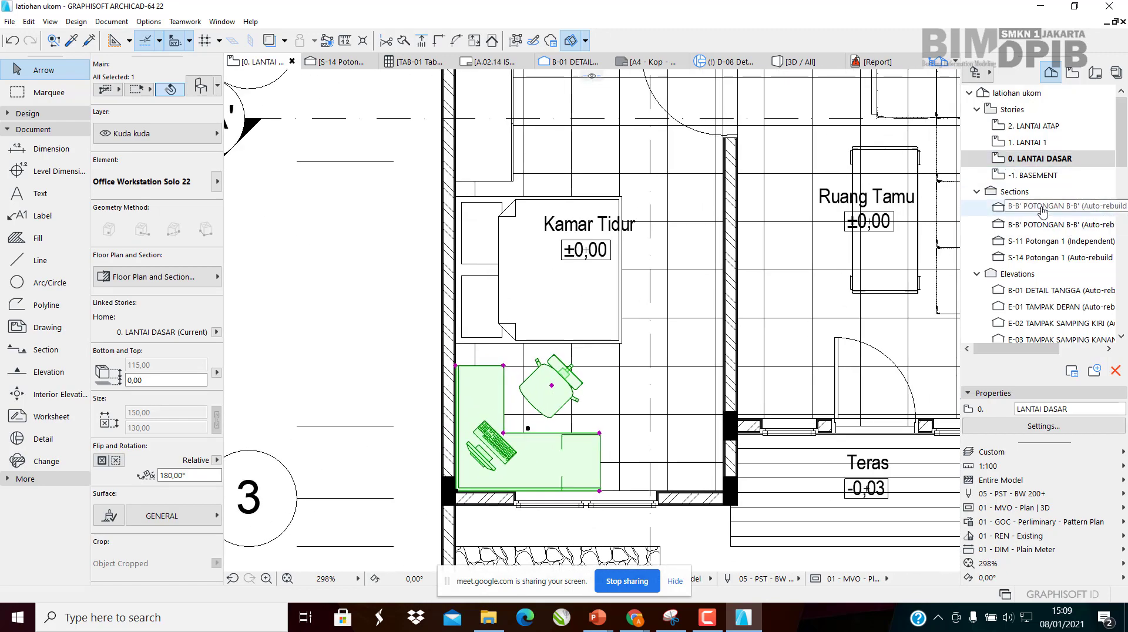
{"action": "scroll", "coordinate": [598, 322], "scroll_direction": "up", "scroll_amount": 2}
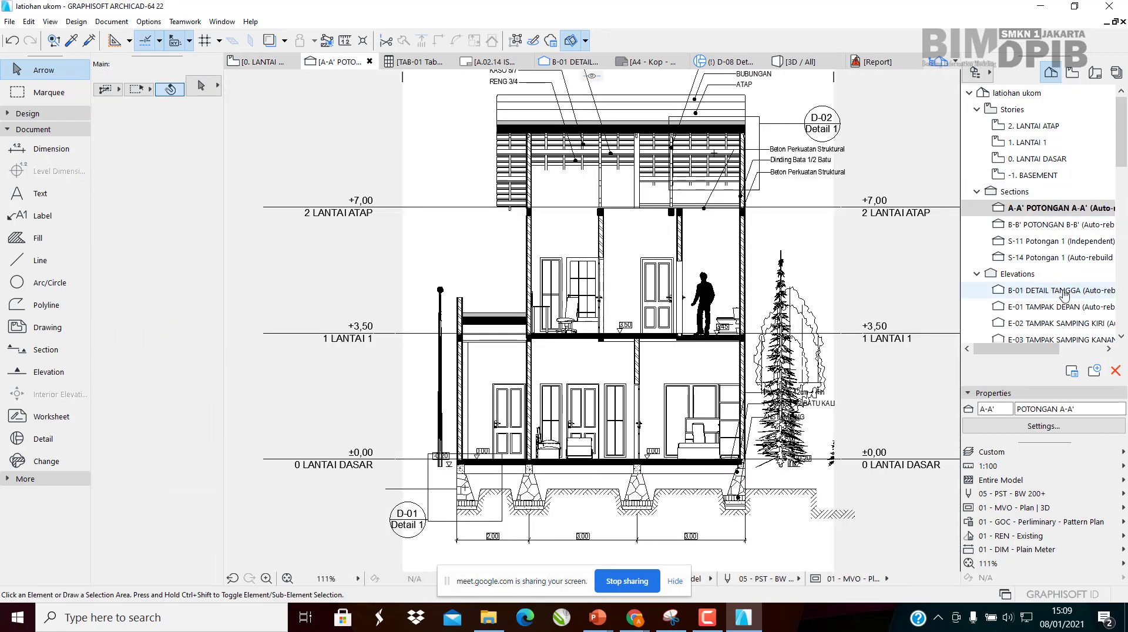
{"action": "left_click", "coordinate": [1042, 259]}
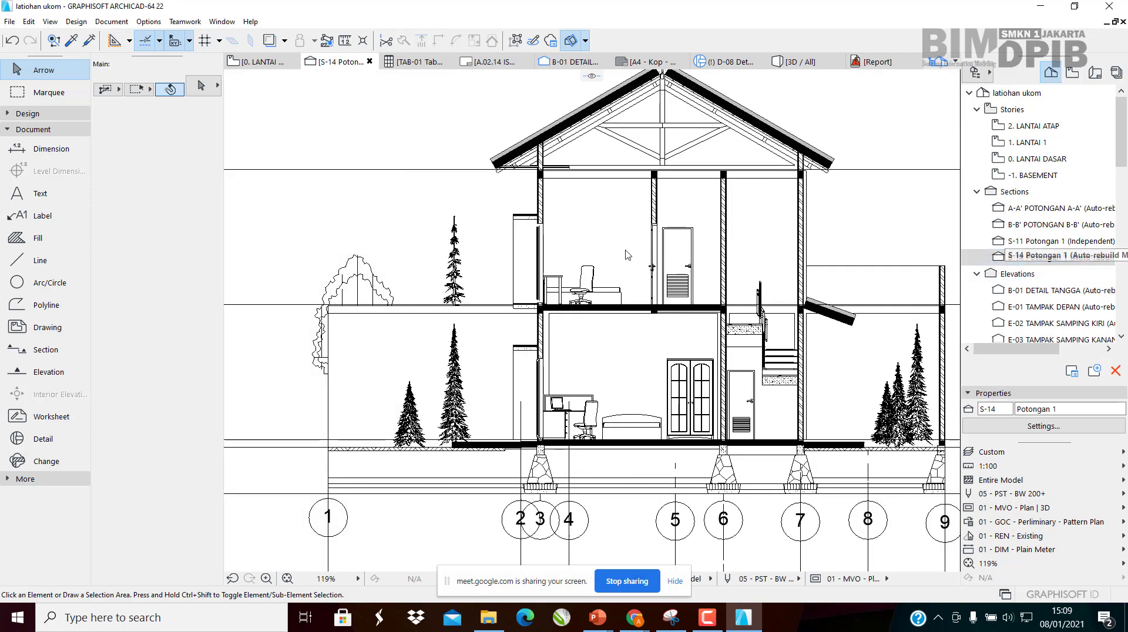
{"action": "scroll", "coordinate": [629, 255], "scroll_direction": "up", "scroll_amount": 3}
{"action": "mouse_move", "coordinate": [633, 263]}
{"action": "middle_mouse_down"}
{"action": "mouse_move", "coordinate": [607, 219]}
{"action": "mouse_move", "coordinate": [589, 220]}
{"action": "mouse_move", "coordinate": [565, 346]}
{"action": "middle_mouse_up"}
{"action": "scroll", "coordinate": [576, 238], "scroll_direction": "down", "scroll_amount": 2}
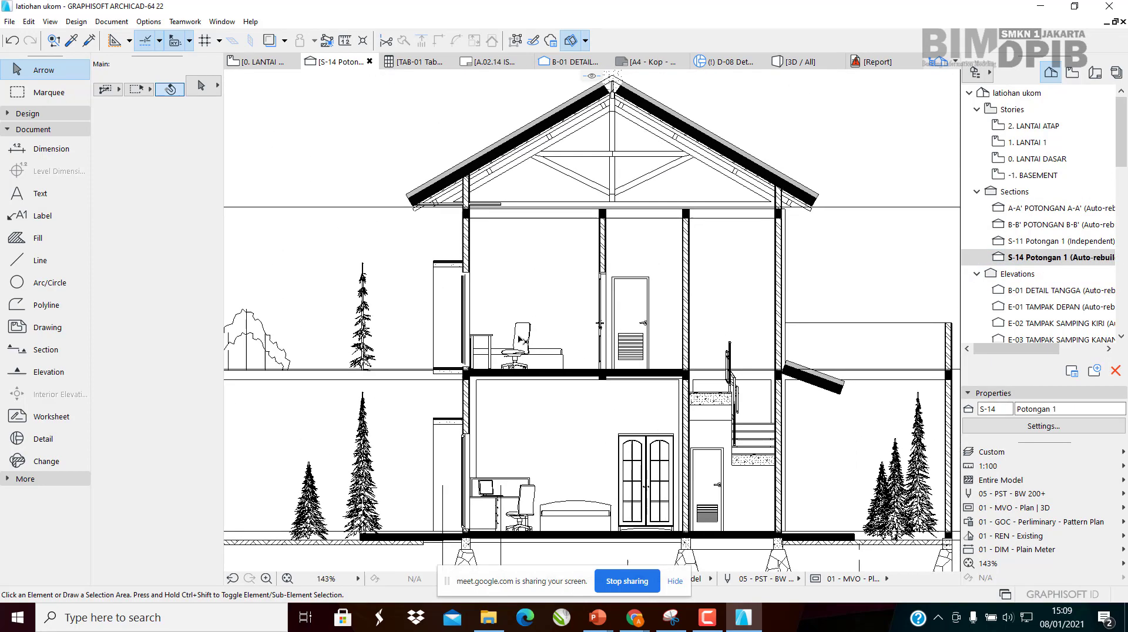
Delete the Office Workstation Solo 22 from the single-bed Kamar Tidur on the 1. LANTAI 1 plan
{"action": "double_click", "coordinate": [1032, 159]}
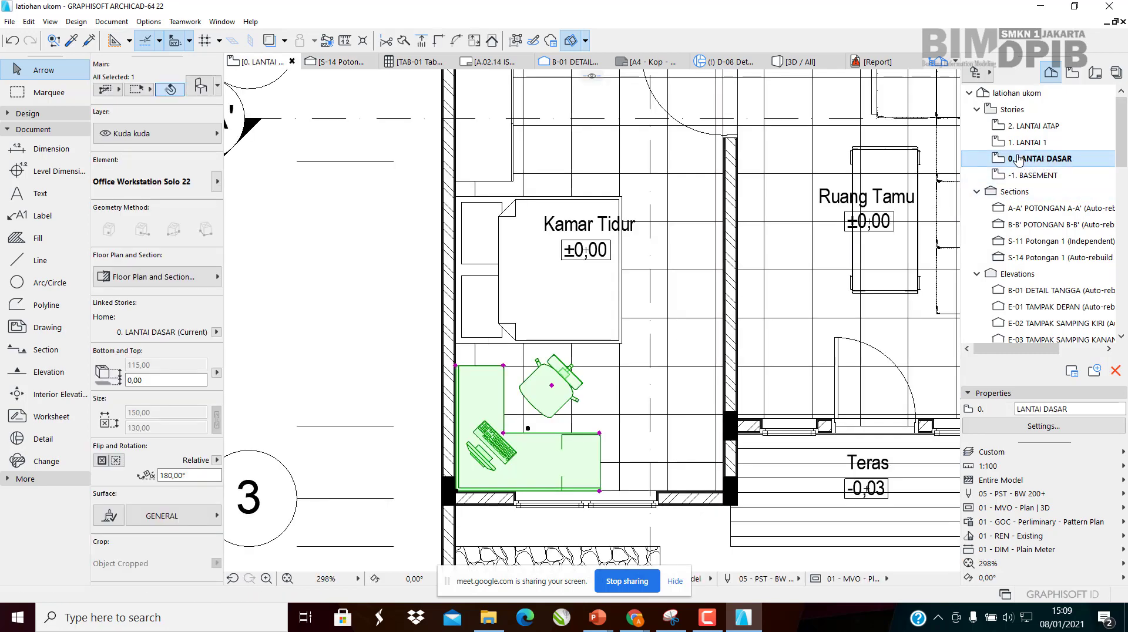
{"action": "double_click", "coordinate": [1031, 144]}
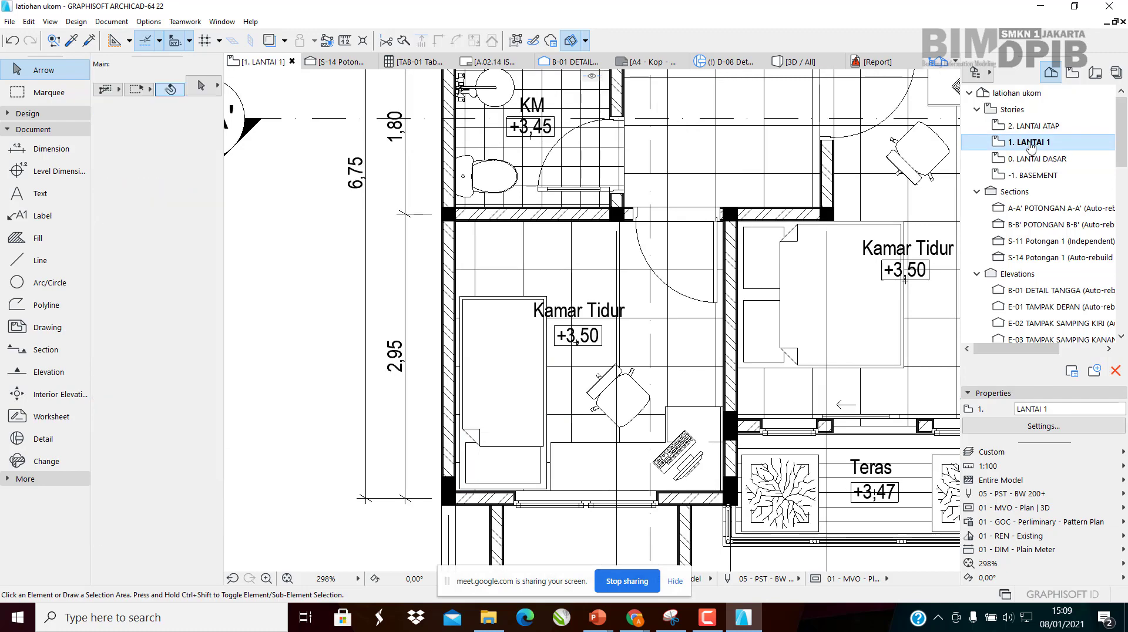
{"action": "scroll", "coordinate": [506, 399], "scroll_direction": "down", "scroll_amount": 3}
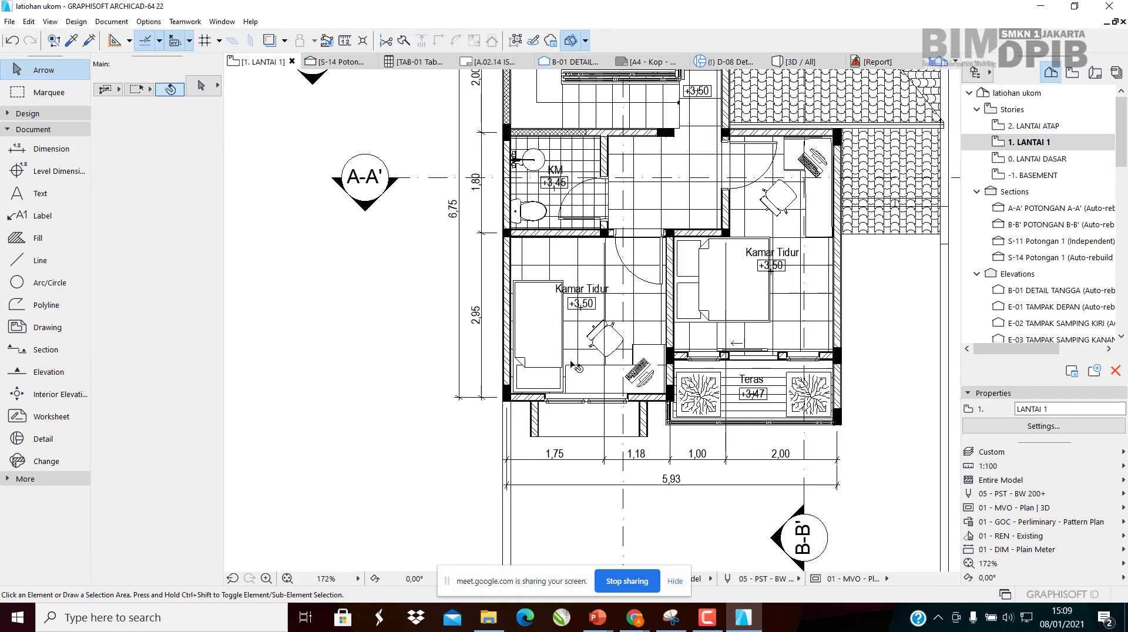
{"action": "scroll", "coordinate": [645, 351], "scroll_direction": "up", "scroll_amount": 3}
{"action": "left_click", "coordinate": [644, 351]}
{"action": "scroll", "coordinate": [593, 340], "scroll_direction": "up", "scroll_amount": 2}
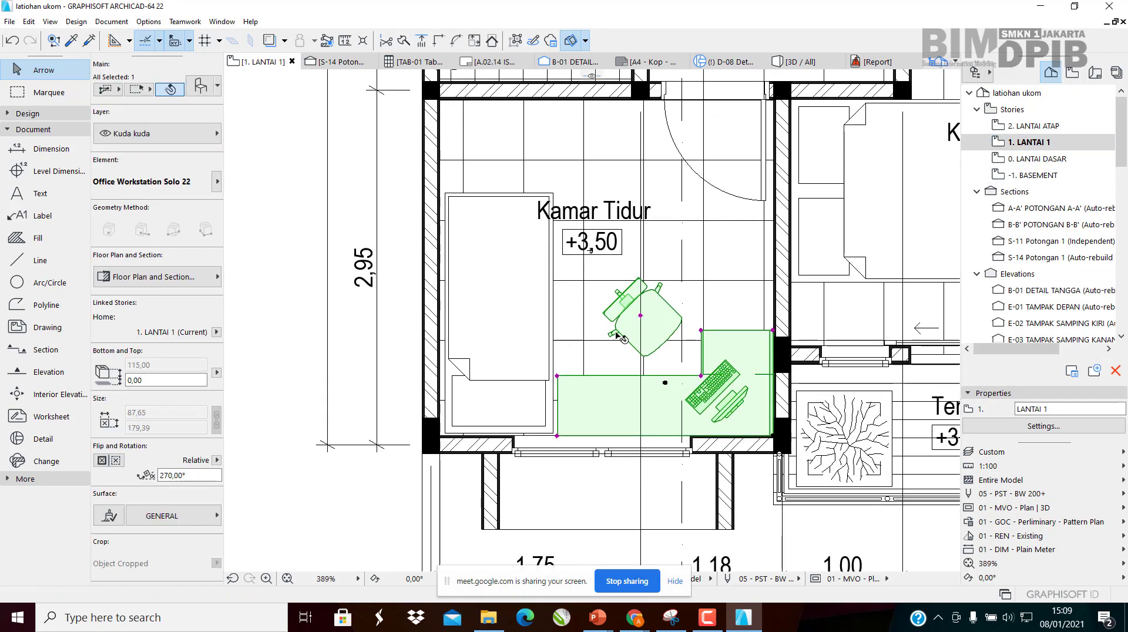
{"action": "left_click", "coordinate": [525, 282]}
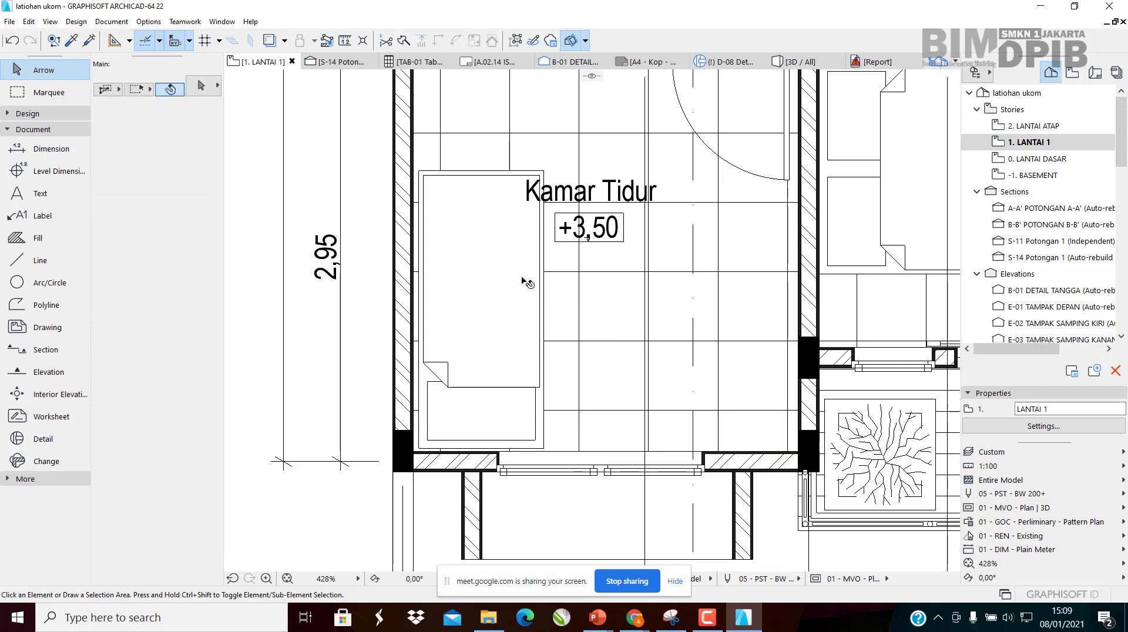
Delete the single bed from the Kamar Tidur on the 1. LANTAI 1 plan and open section S-14
{"action": "left_click", "coordinate": [505, 287]}
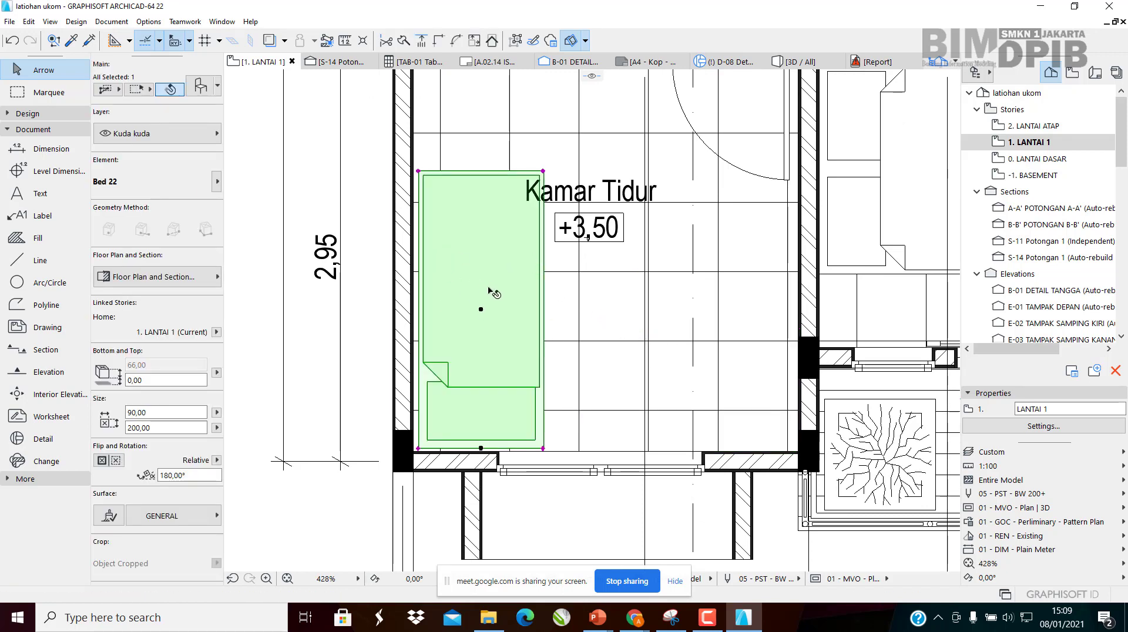
{"action": "key", "text": "Delete"}
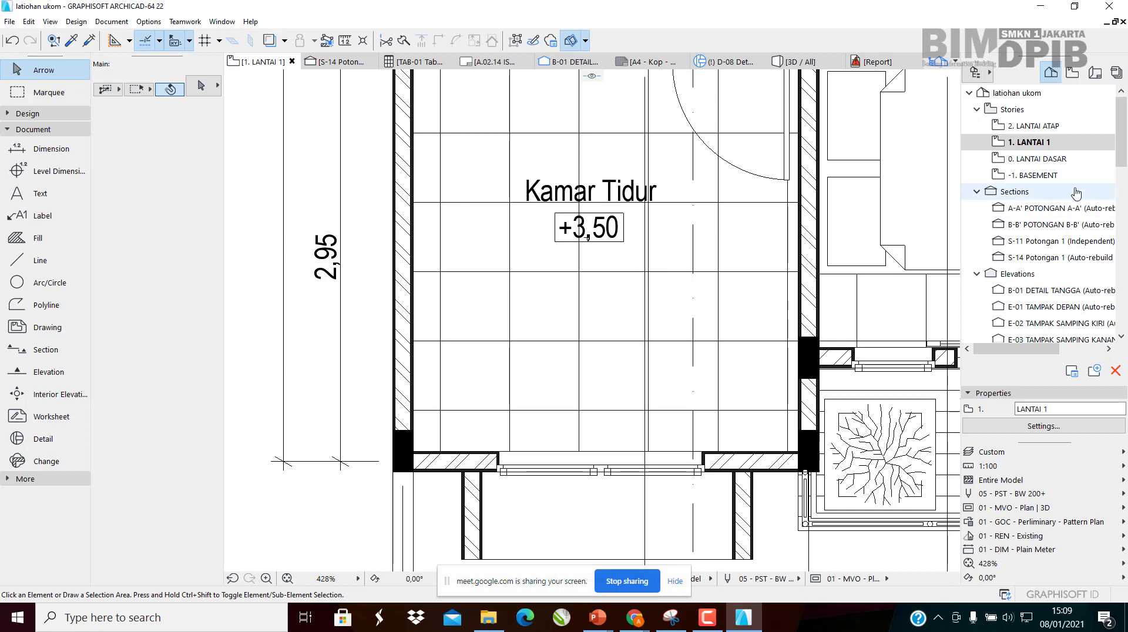
{"action": "double_click", "coordinate": [1017, 259]}
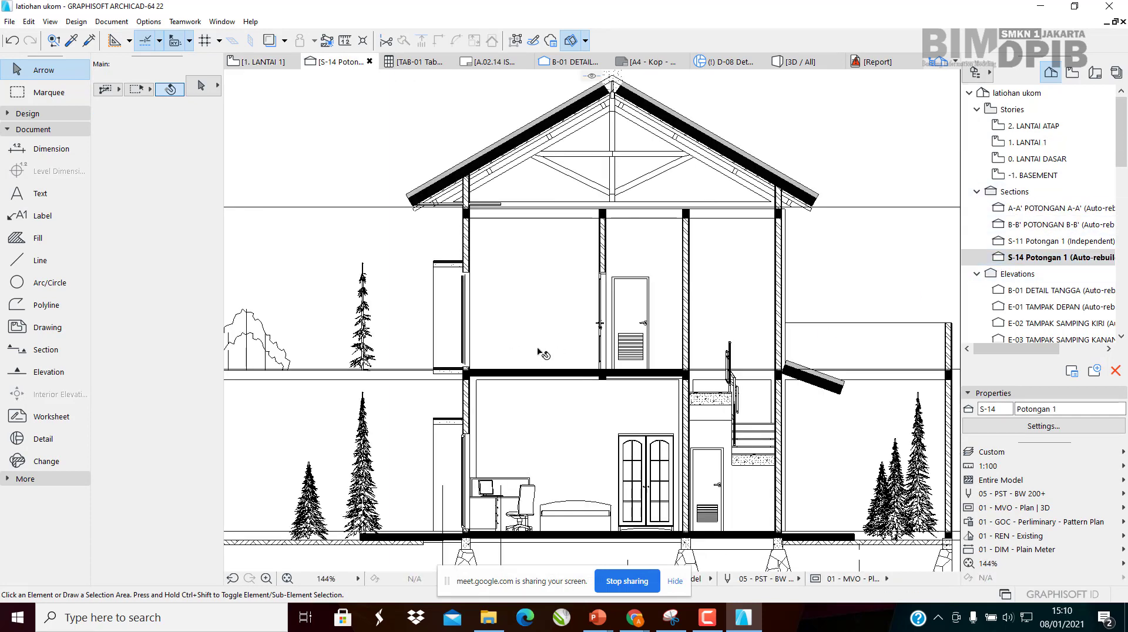
Examine the upper bedroom in section S-14 and compare it with the furnished room below
{"action": "scroll", "coordinate": [528, 348], "scroll_direction": "up", "scroll_amount": 7}
{"action": "scroll", "coordinate": [523, 347], "scroll_direction": "down", "scroll_amount": 5}
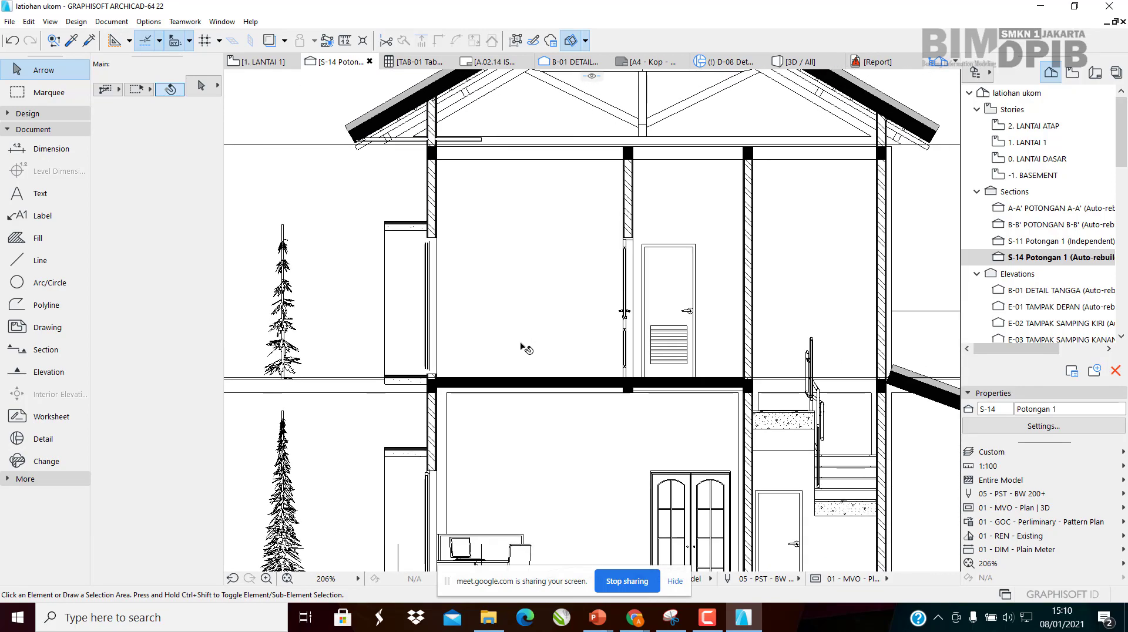
{"action": "scroll", "coordinate": [526, 347], "scroll_direction": "down", "scroll_amount": 5}
{"action": "scroll", "coordinate": [641, 207], "scroll_direction": "up", "scroll_amount": 2}
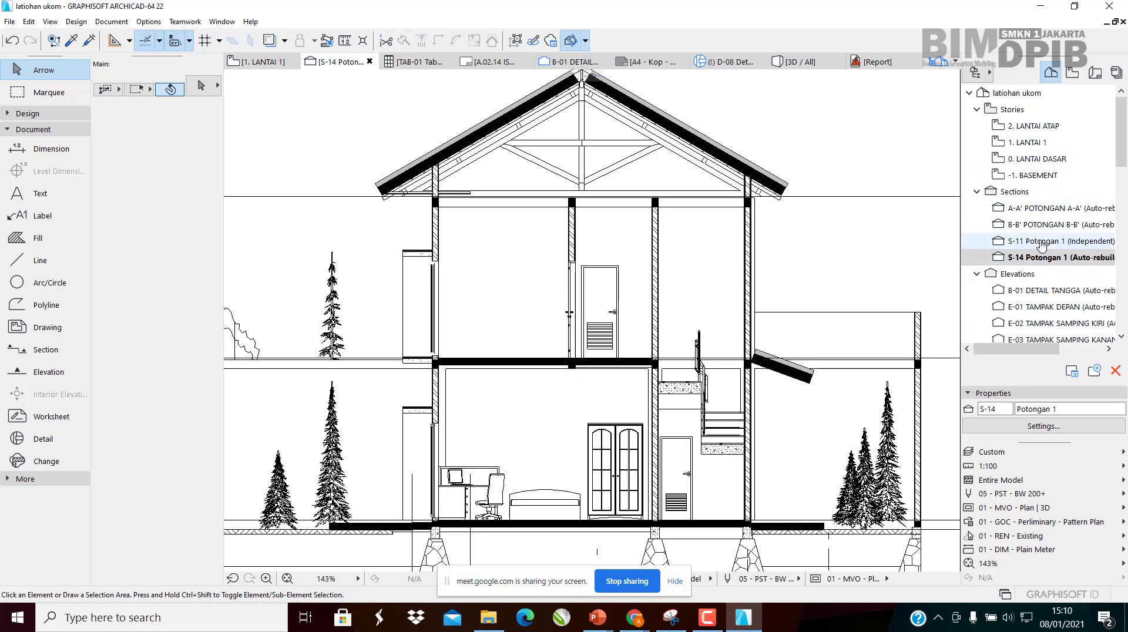
{"action": "scroll", "coordinate": [525, 353], "scroll_direction": "up", "scroll_amount": 4}
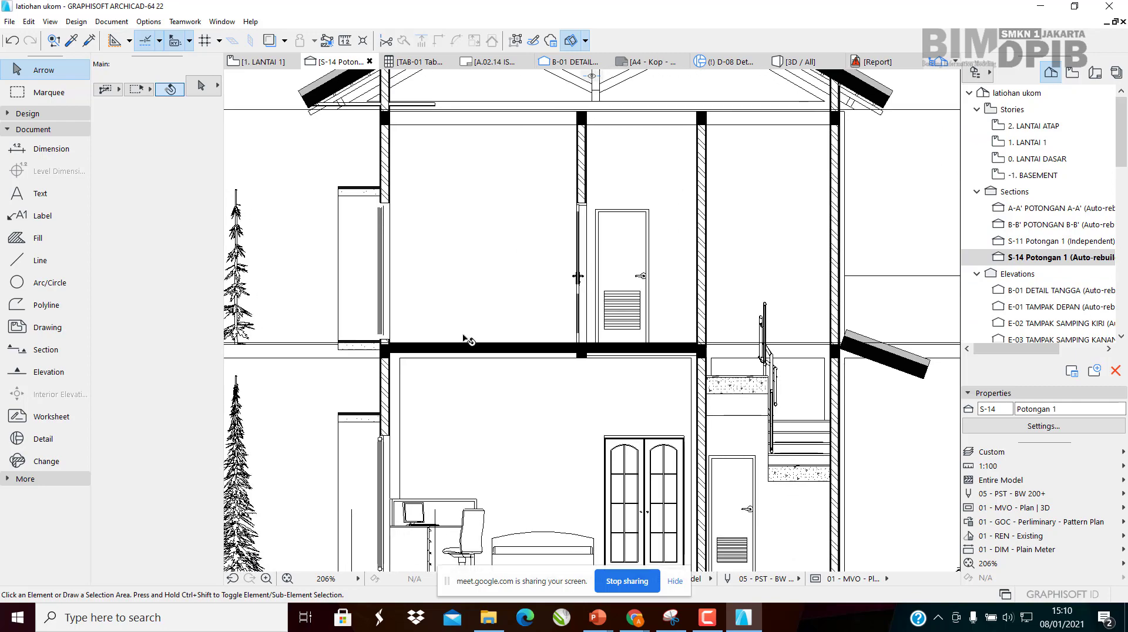
{"action": "scroll", "coordinate": [488, 313], "scroll_direction": "down", "scroll_amount": 2}
{"action": "middle_click_drag", "start_coordinate": [501, 343], "coordinate": [498, 331]}
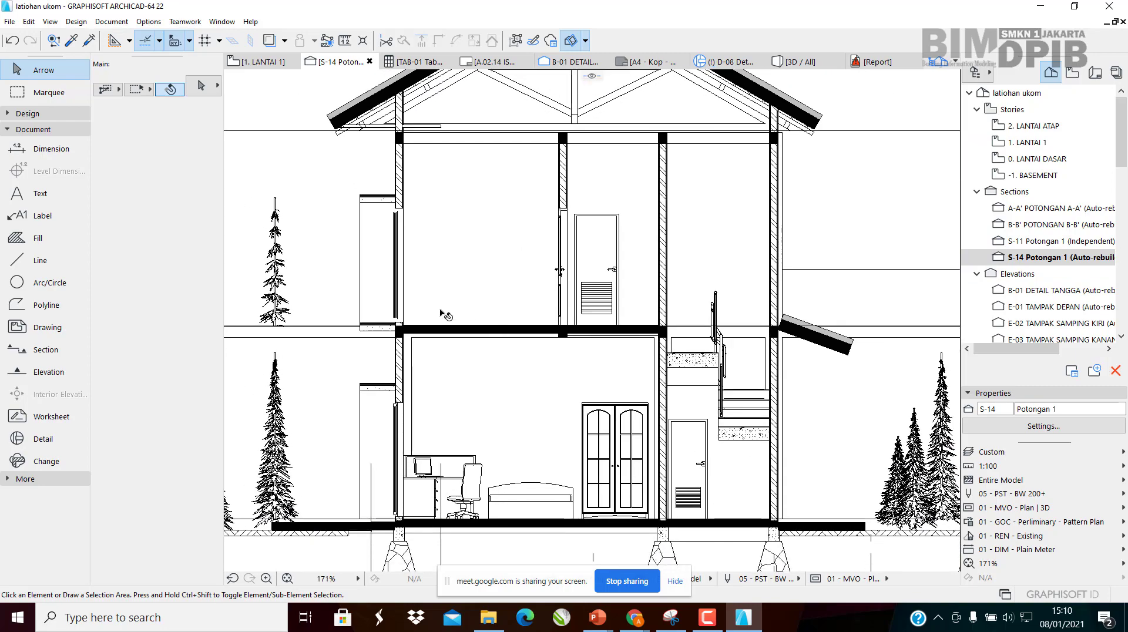
{"action": "scroll", "coordinate": [445, 315], "scroll_direction": "down", "scroll_amount": 2}
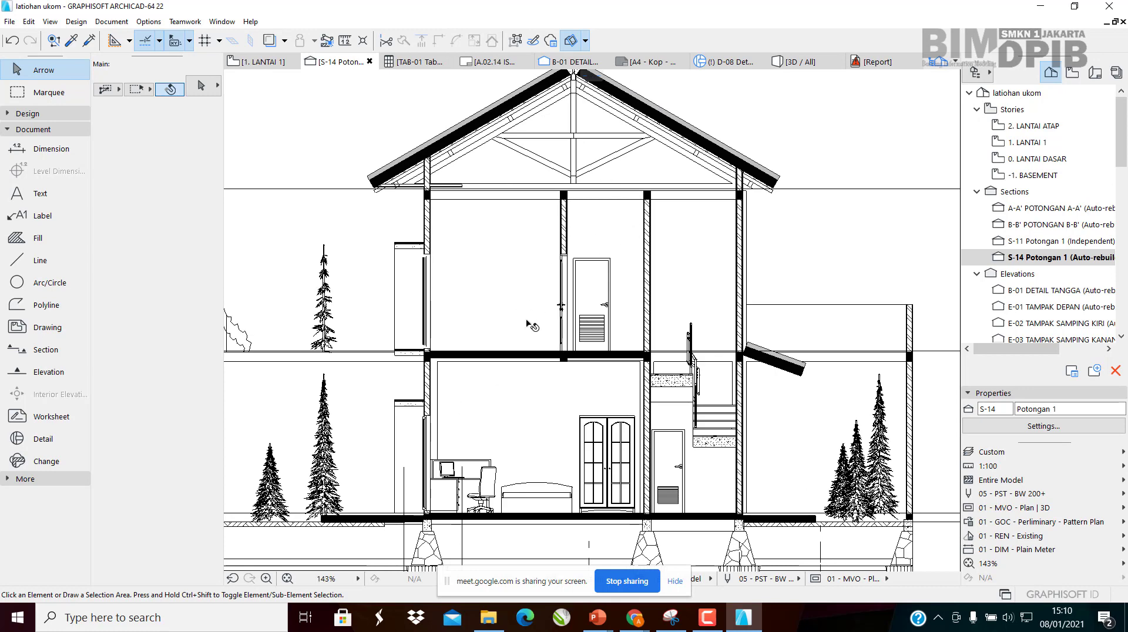
Inspect the roof structure in section S-14 by selecting the truss, a purlin and the ridge beam in turn
{"action": "middle_click_drag", "start_coordinate": [582, 153], "coordinate": [592, 249]}
{"action": "scroll", "coordinate": [611, 218], "scroll_direction": "up", "scroll_amount": 3}
{"action": "middle_click_drag", "start_coordinate": [661, 355], "coordinate": [617, 340]}
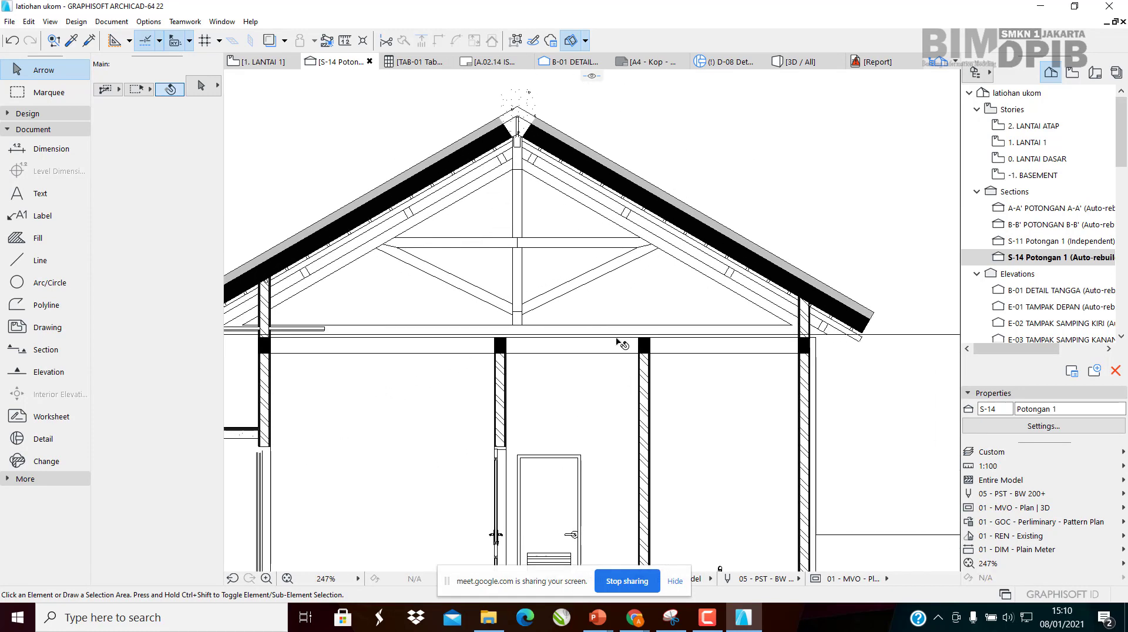
{"action": "left_click", "coordinate": [581, 201]}
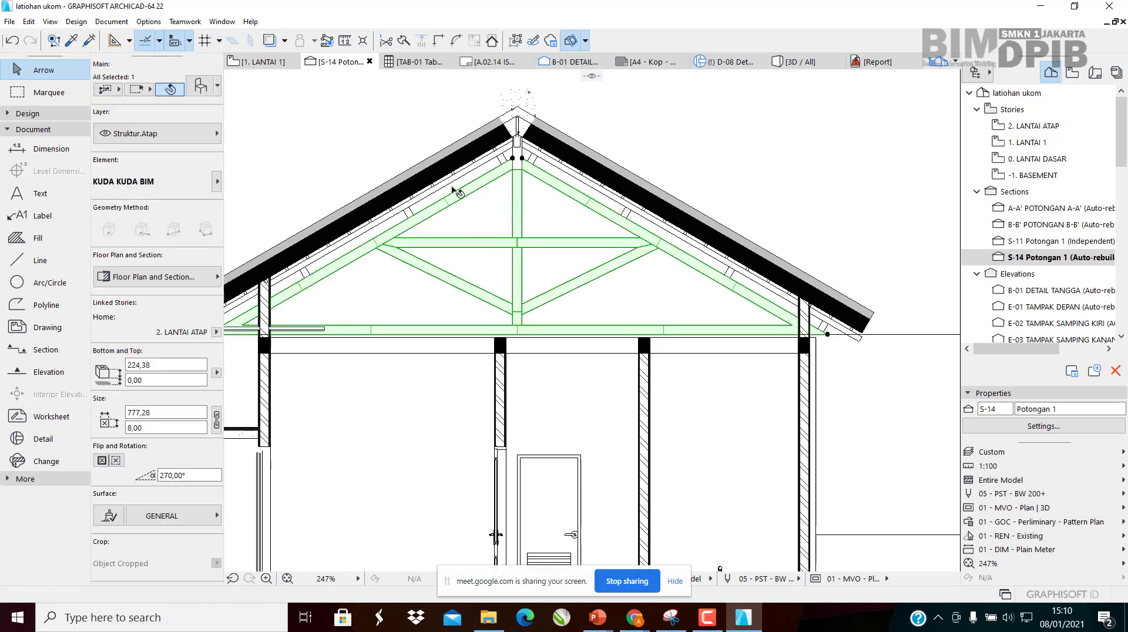
{"action": "scroll", "coordinate": [453, 187], "scroll_direction": "up", "scroll_amount": 3}
{"action": "left_click", "coordinate": [588, 142]}
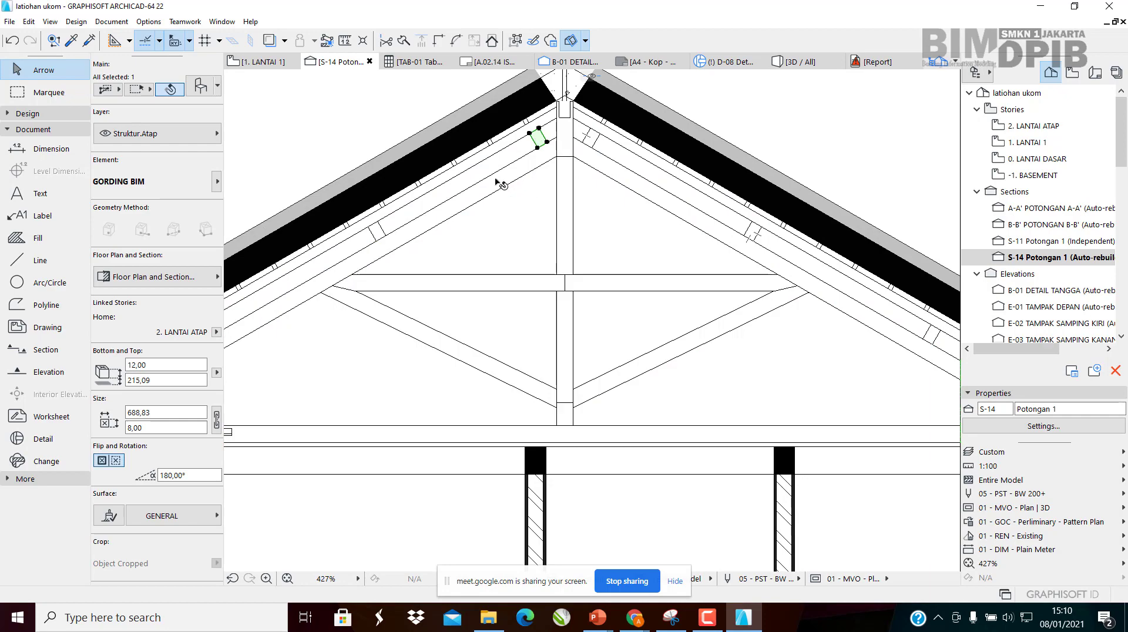
{"action": "left_click", "coordinate": [556, 160]}
{"action": "left_click", "coordinate": [566, 136]}
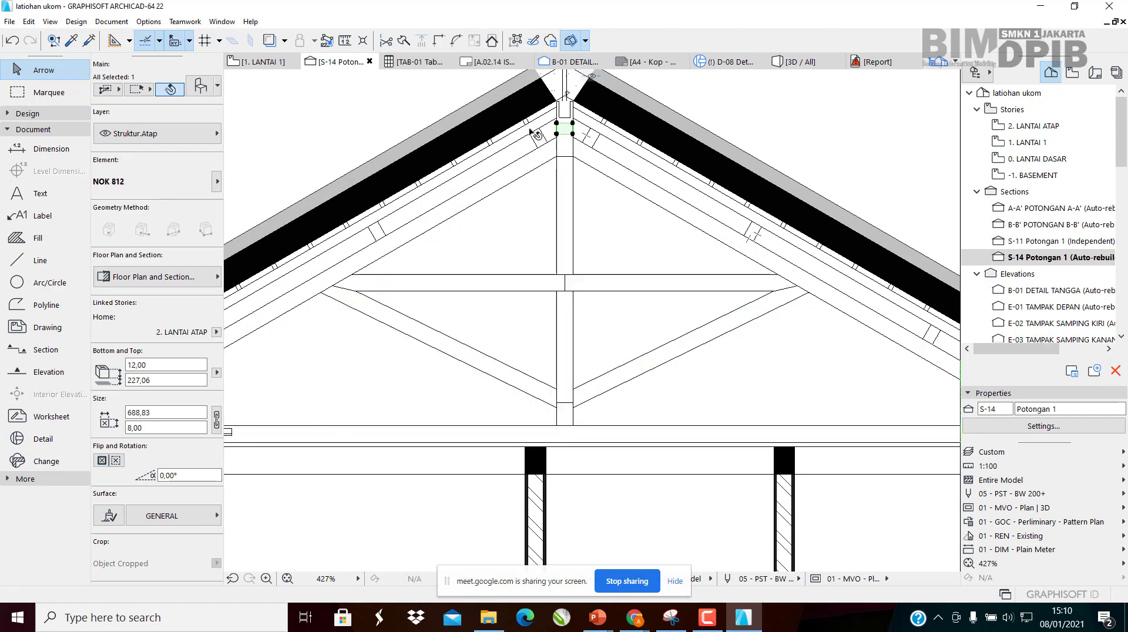
In the 3D model, select the two upper-storey side walls under the gable and set their top offset to -15,00 from 2. LANTAI ATAP
{"action": "left_click", "coordinate": [791, 62]}
{"action": "scroll", "coordinate": [725, 314], "scroll_direction": "down", "scroll_amount": 3}
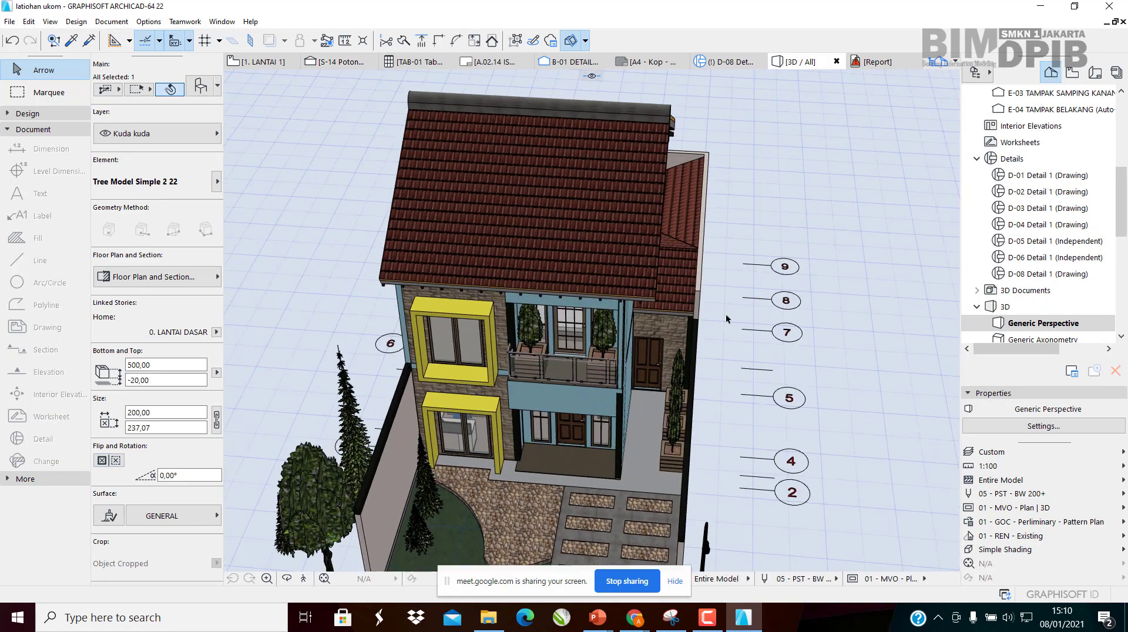
{"action": "middle_click_drag", "start_coordinate": [725, 314], "coordinate": [458, 199], "text": "shift"}
{"action": "middle_click_drag", "start_coordinate": [796, 267], "coordinate": [444, 261], "text": "shift"}
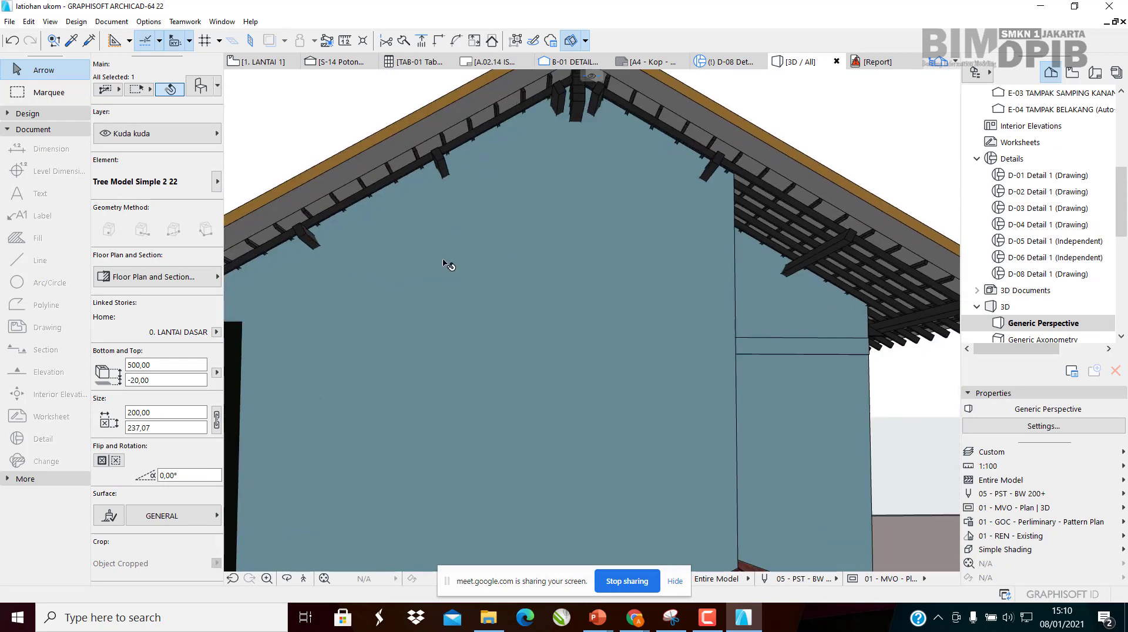
{"action": "scroll", "coordinate": [443, 261], "scroll_direction": "down", "scroll_amount": 3}
{"action": "left_click", "coordinate": [698, 241]}
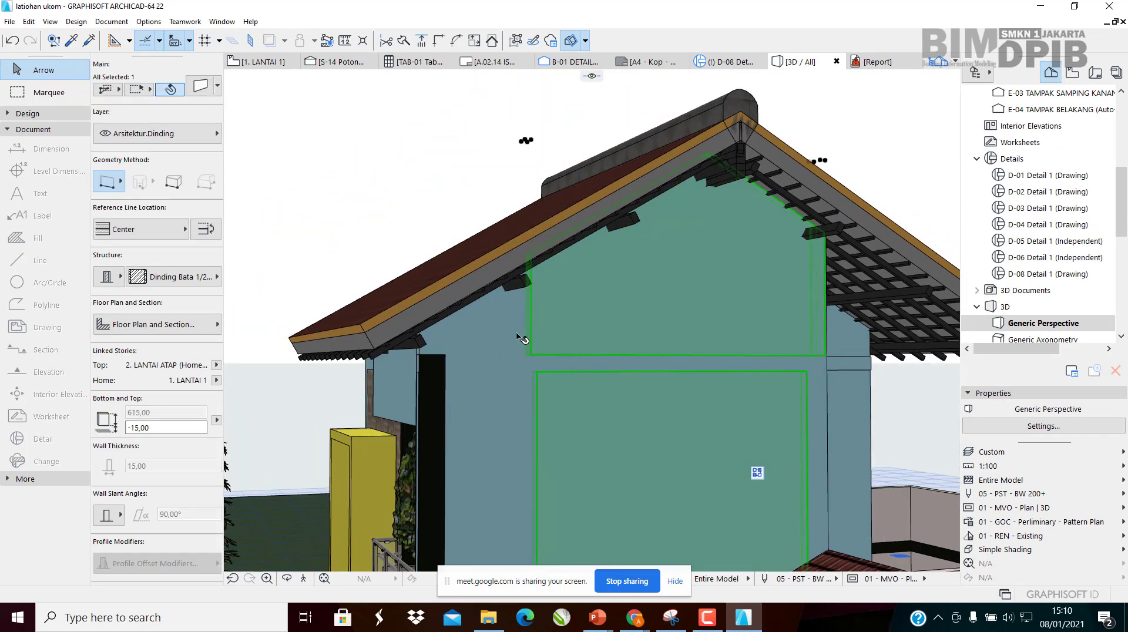
{"action": "left_click", "coordinate": [511, 456], "text": "shift"}
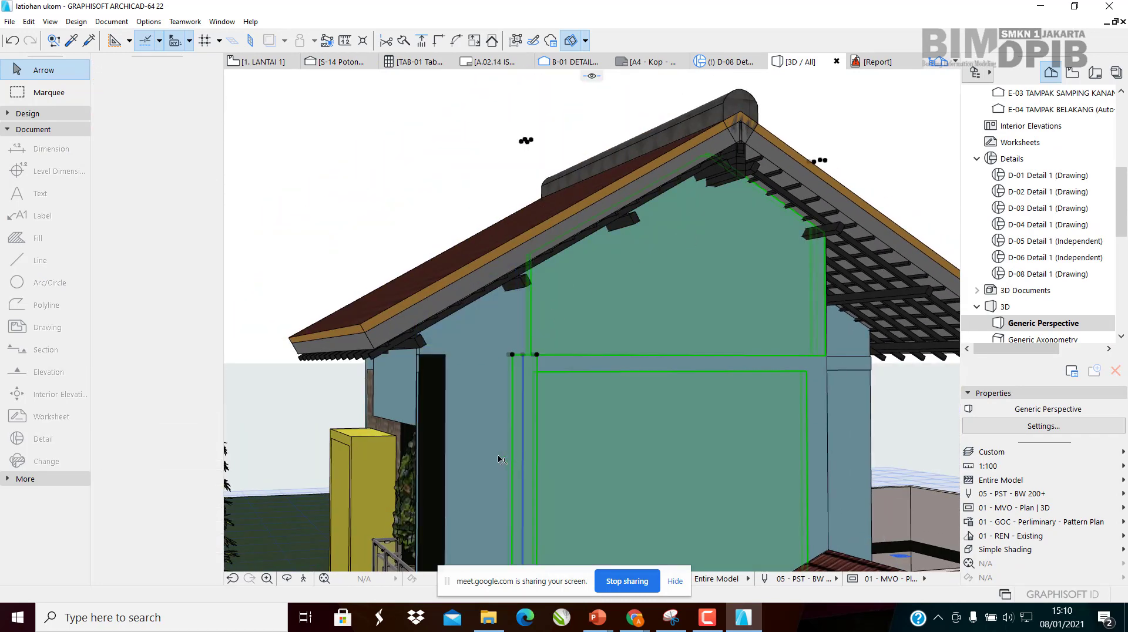
{"action": "left_click", "coordinate": [477, 457]}
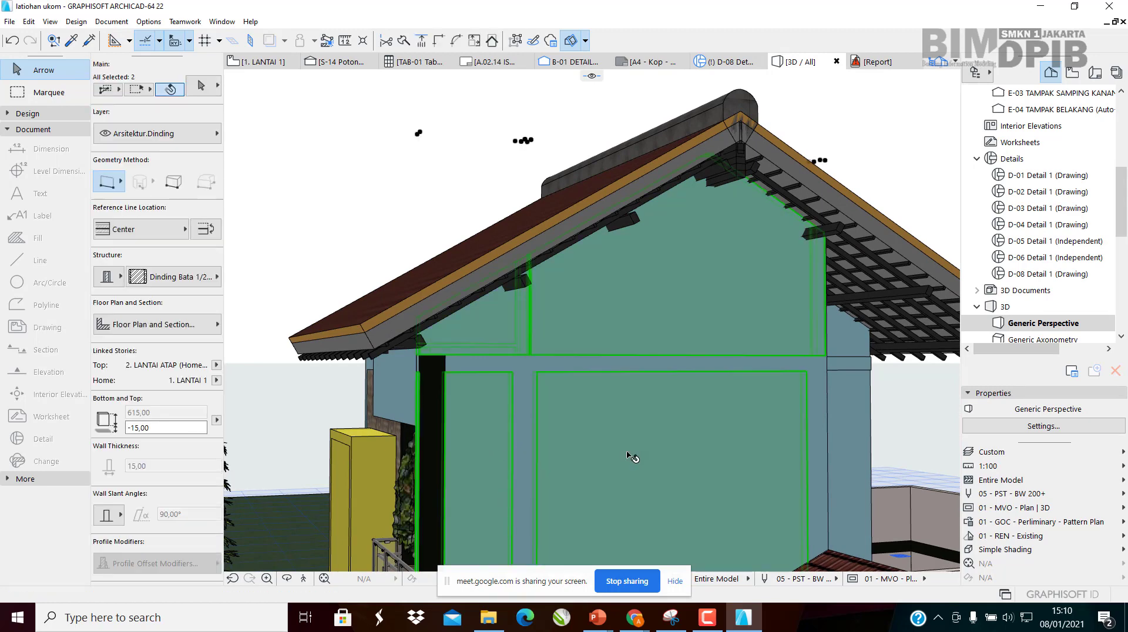
{"action": "key", "text": "ctrl+t"}
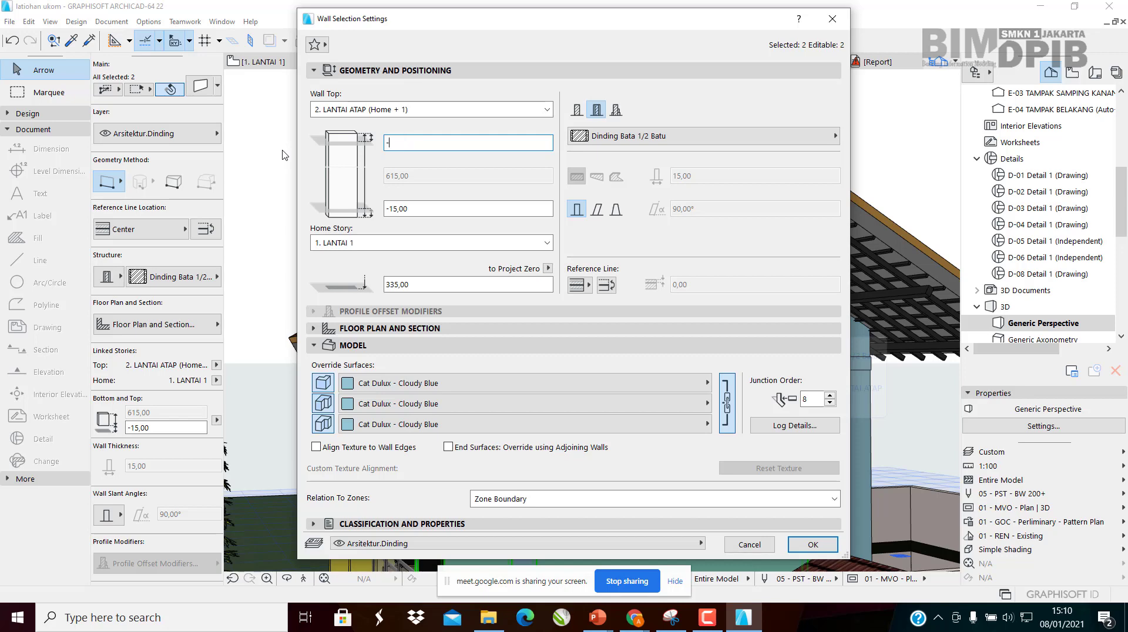
{"action": "key", "text": "Return"}
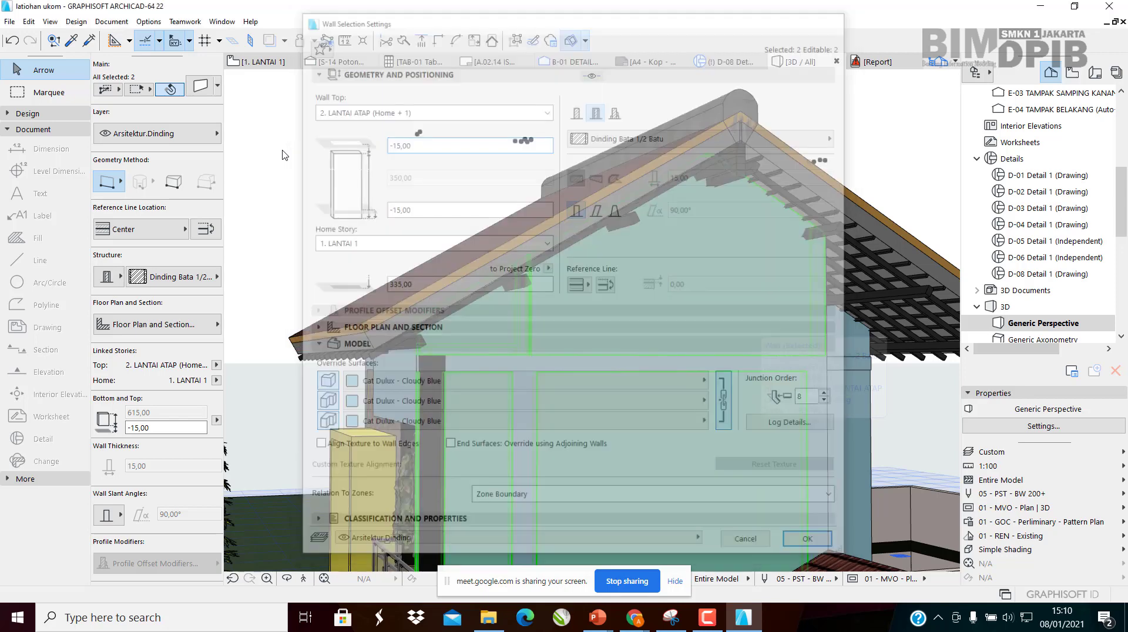
Examine the roof trusses, purlins and battens from below through the open gable in the 3D model
{"action": "scroll", "coordinate": [900, 263], "scroll_direction": "up", "scroll_amount": 6}
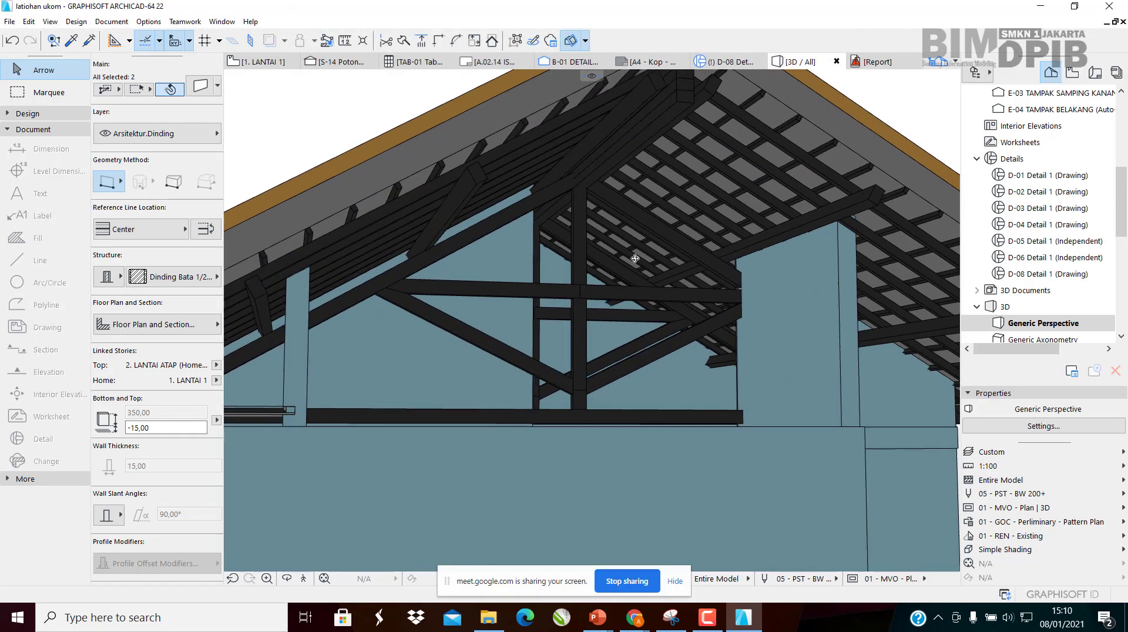
{"action": "middle_click_drag", "start_coordinate": [733, 232], "coordinate": [532, 250], "text": "shift"}
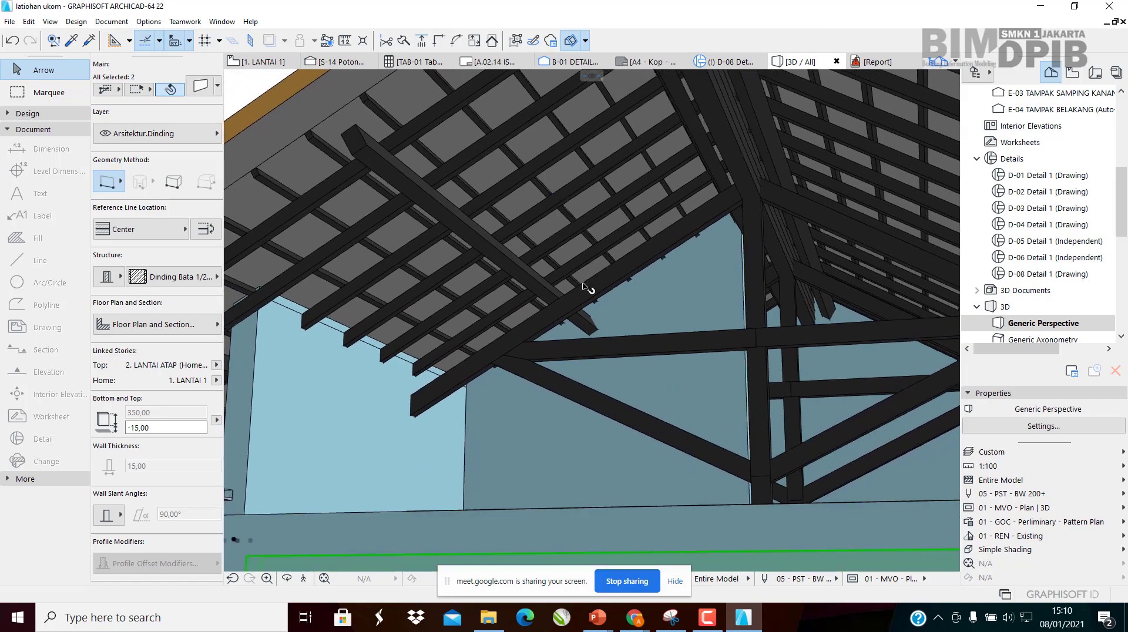
{"action": "middle_click_drag", "start_coordinate": [585, 286], "coordinate": [612, 264], "text": "shift"}
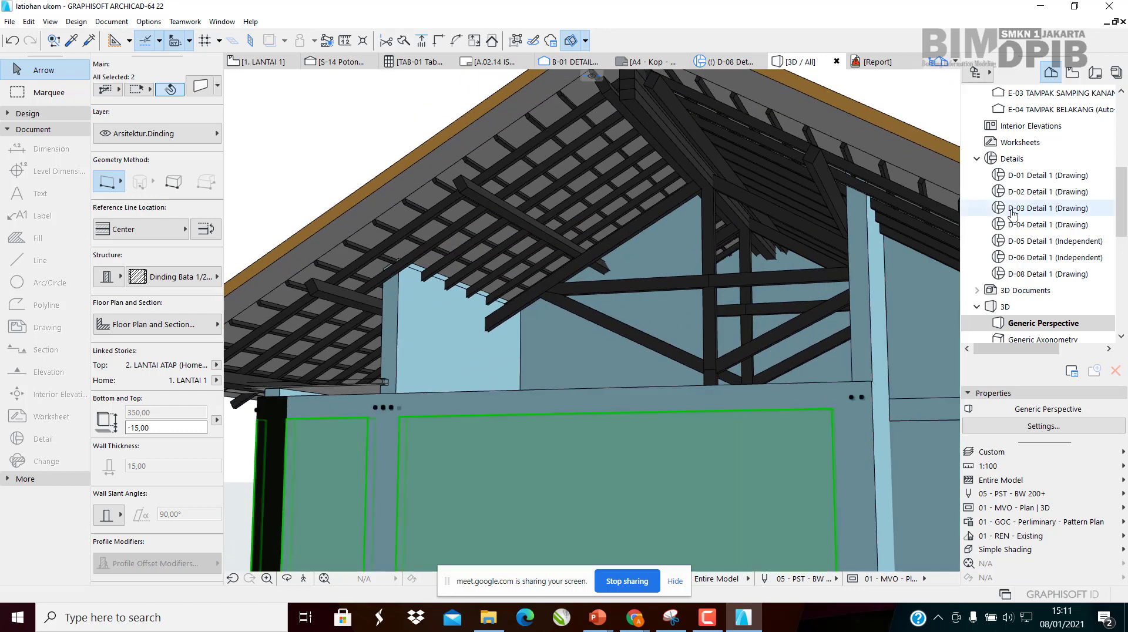
View elevations E-04 TAMPAK BELAKANG and E-03 TAMPAK SAMPING KANAN, section S-14, and the 1. LANTAI 1 and -1. BASEMENT plans
{"action": "scroll", "coordinate": [1034, 246], "scroll_direction": "up", "scroll_amount": 3}
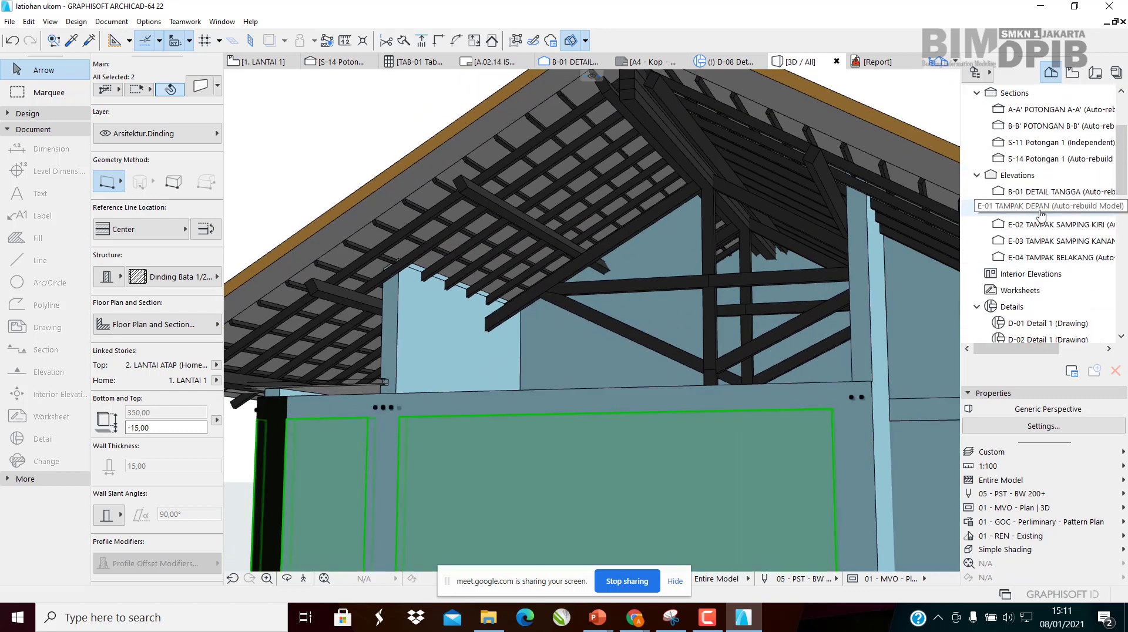
{"action": "double_click", "coordinate": [1040, 258]}
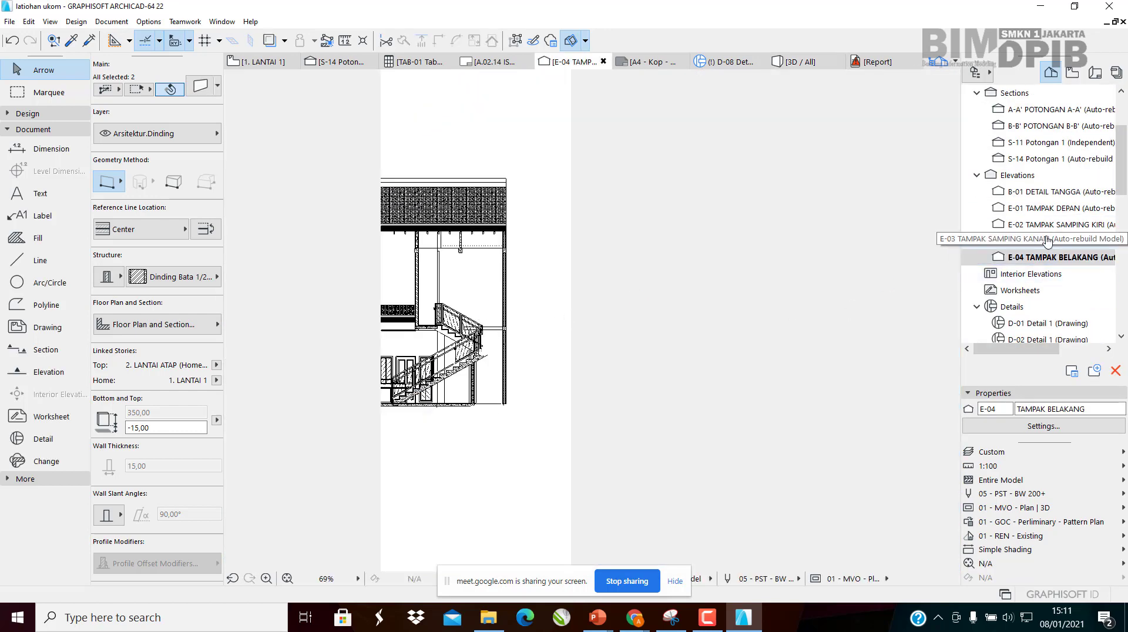
{"action": "double_click", "coordinate": [1047, 241]}
{"action": "double_click", "coordinate": [1040, 159]}
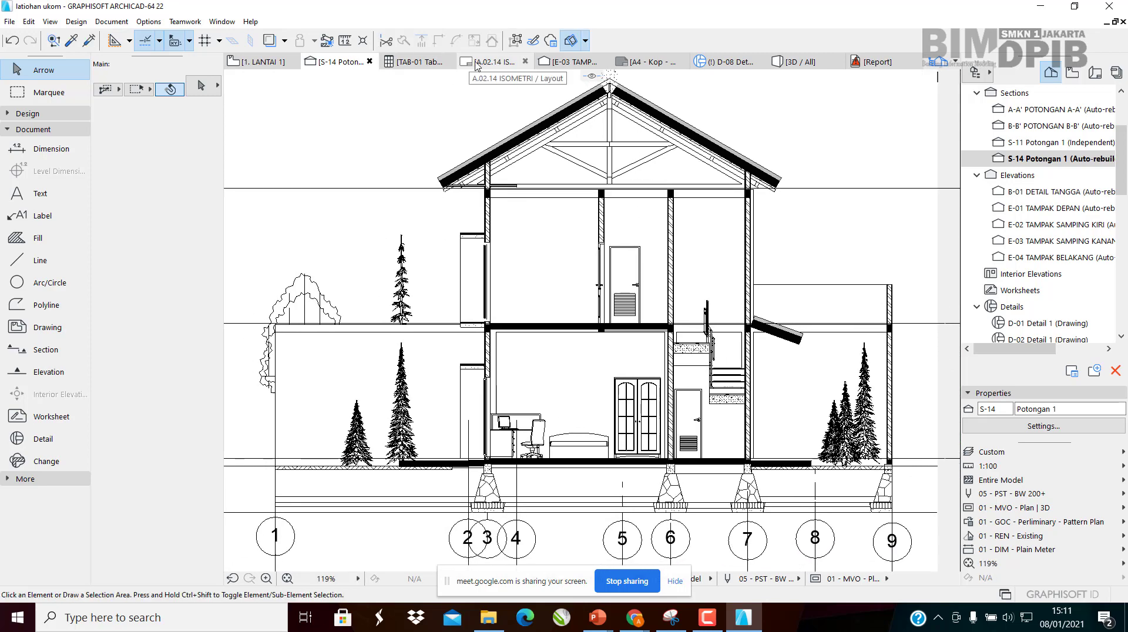
{"action": "left_click", "coordinate": [256, 65]}
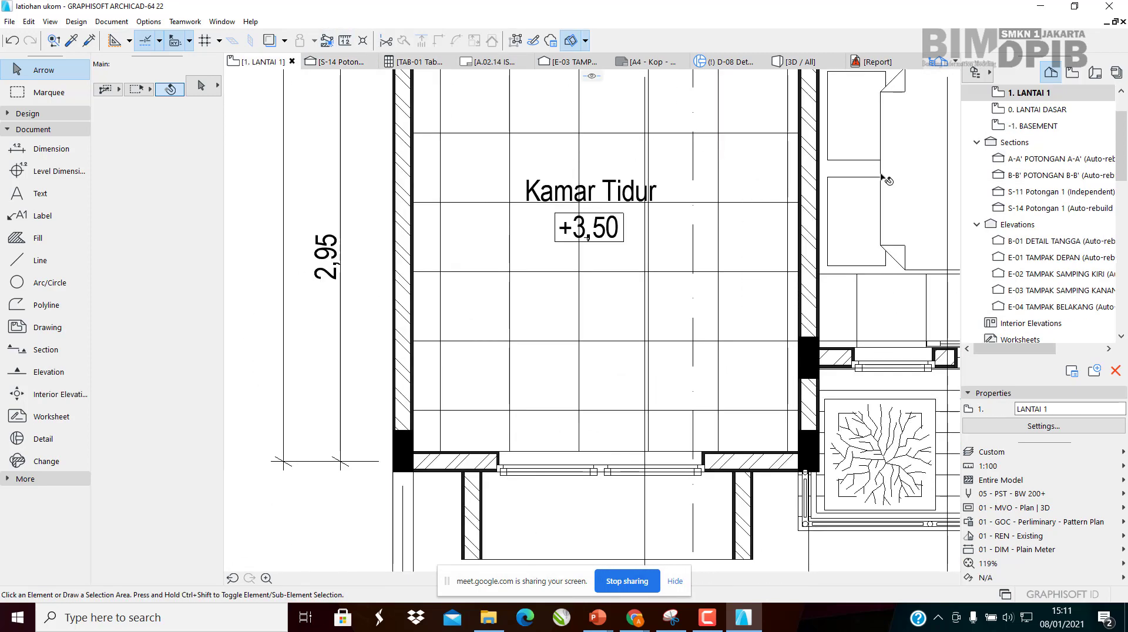
{"action": "left_click", "coordinate": [1047, 126]}
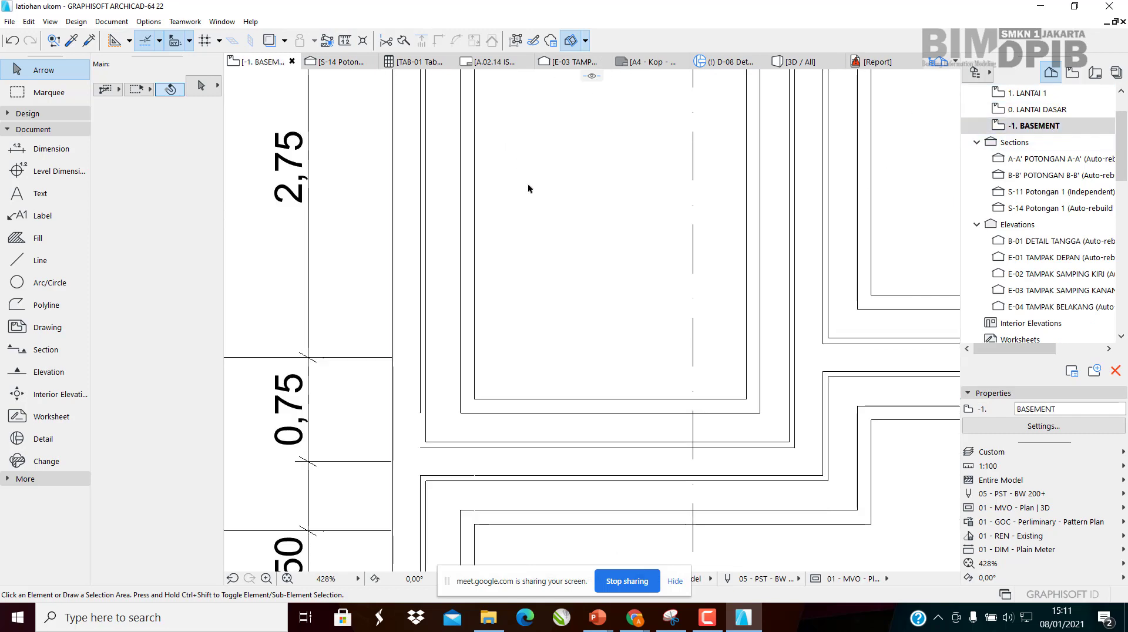
Return to the 3D model and select the ground-floor front corner column and the wall below the balcony to check their layers
{"action": "key", "text": "F3"}
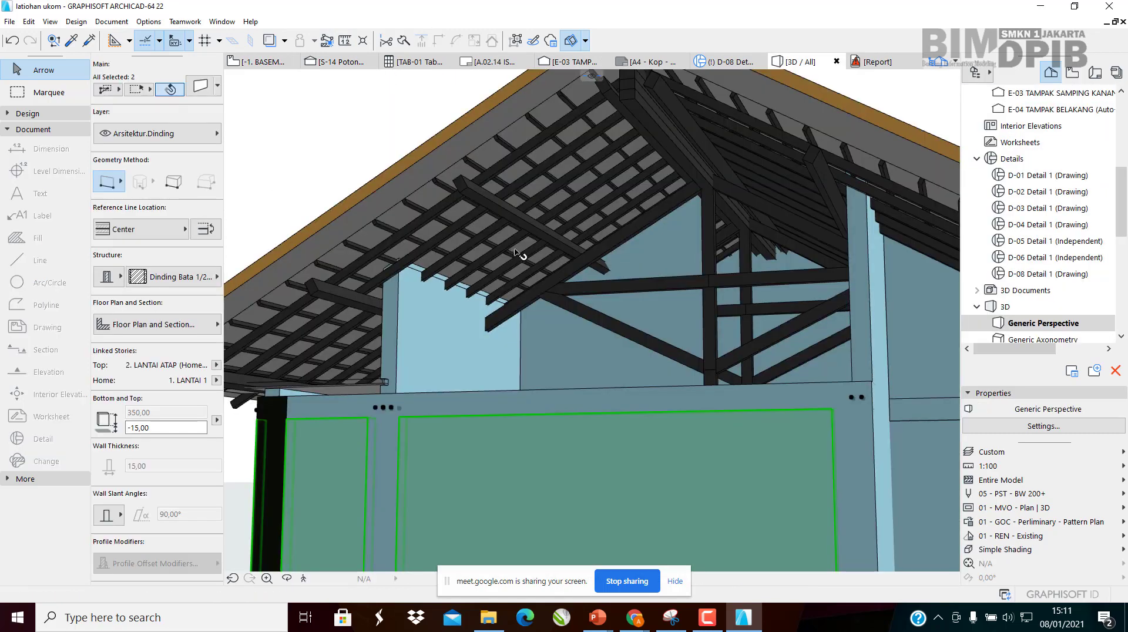
{"action": "scroll", "coordinate": [526, 309], "scroll_direction": "down", "scroll_amount": 3}
{"action": "middle_click_drag", "start_coordinate": [526, 309], "coordinate": [775, 382], "text": "shift"}
{"action": "middle_click_drag", "start_coordinate": [567, 372], "coordinate": [746, 194]}
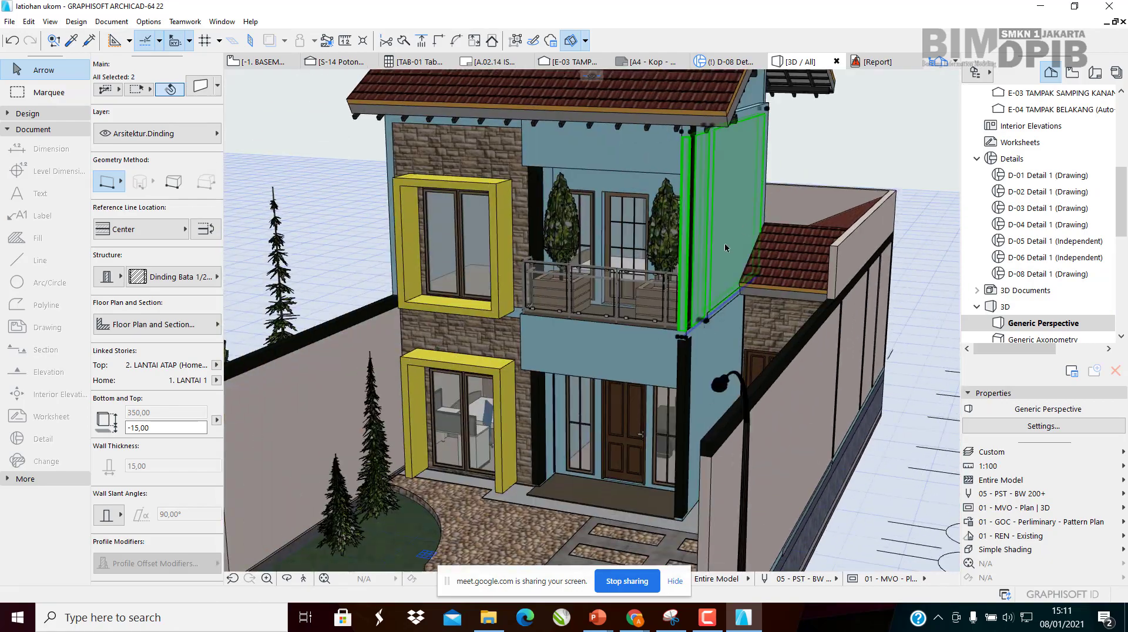
{"action": "middle_click_drag", "start_coordinate": [725, 242], "coordinate": [675, 358], "text": "shift"}
{"action": "key", "text": "Escape"}
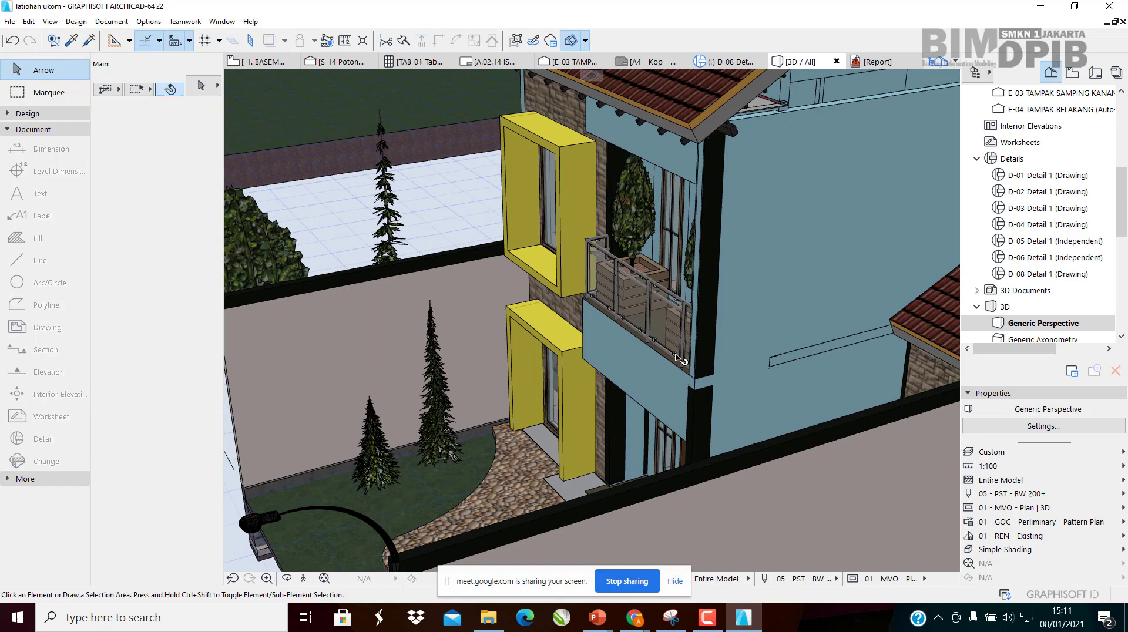
{"action": "left_click", "coordinate": [708, 411]}
{"action": "middle_click_drag", "start_coordinate": [708, 411], "coordinate": [808, 387], "text": "shift"}
{"action": "scroll", "coordinate": [808, 387], "scroll_direction": "up", "scroll_amount": 3}
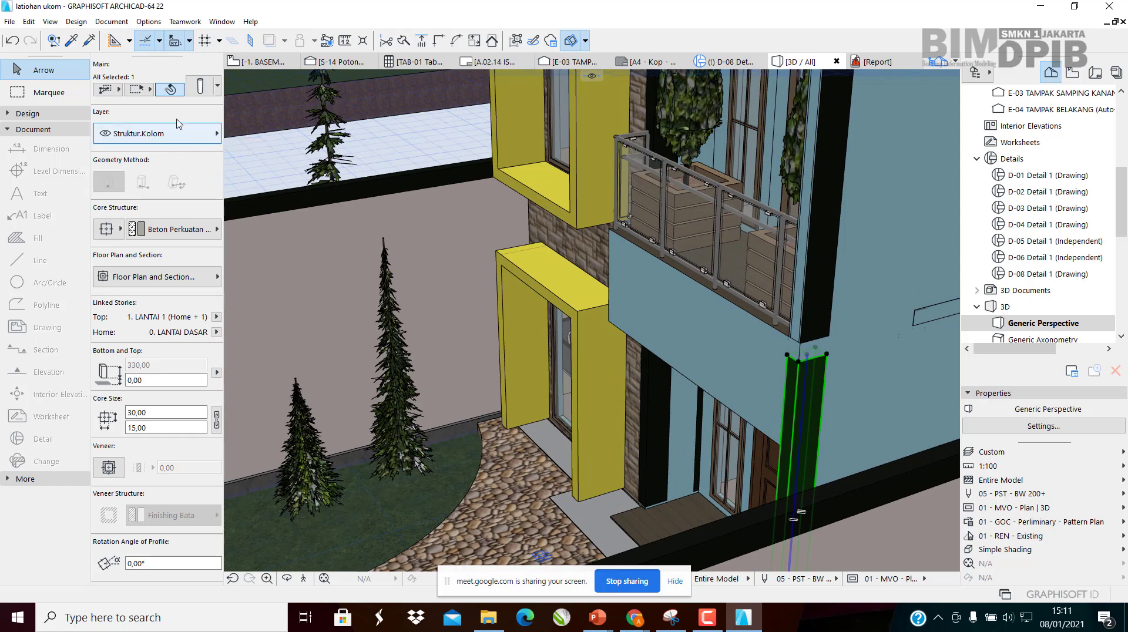
{"action": "middle_click_drag", "start_coordinate": [704, 333], "coordinate": [761, 329]}
{"action": "left_click", "coordinate": [767, 328]}
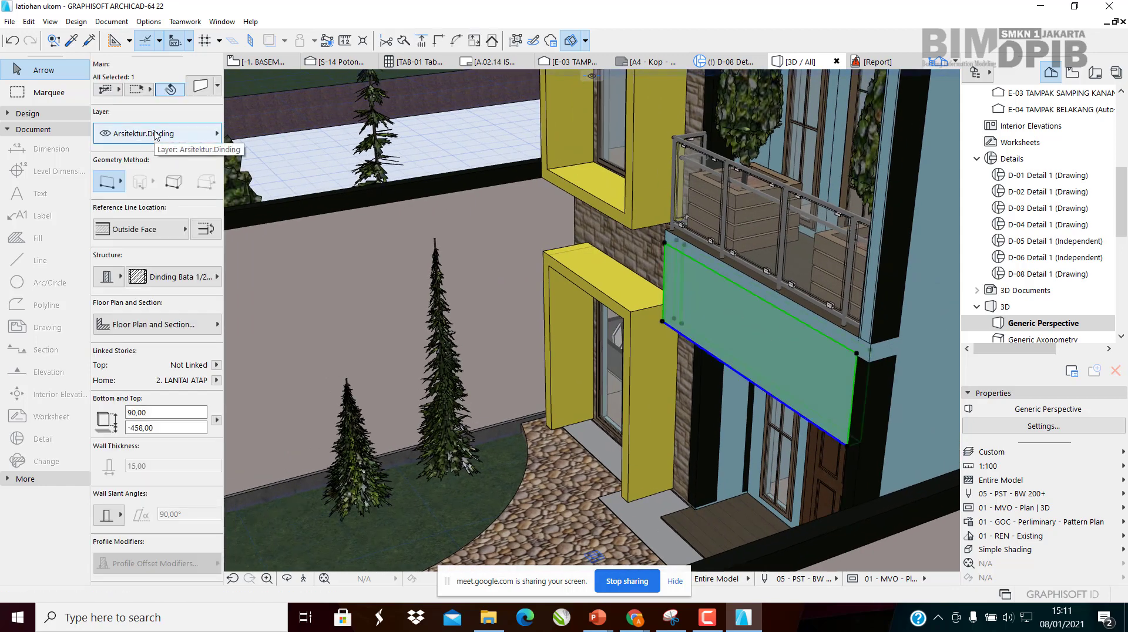
Select the upper yellow-framed window and the balcony's sliding door in the 3D model to check their library parts
{"action": "middle_click_drag", "start_coordinate": [564, 320], "coordinate": [670, 235], "text": "shift"}
{"action": "middle_click_drag", "start_coordinate": [498, 158], "coordinate": [544, 306]}
{"action": "left_click", "coordinate": [548, 311]}
{"action": "scroll", "coordinate": [534, 294], "scroll_direction": "up", "scroll_amount": 3}
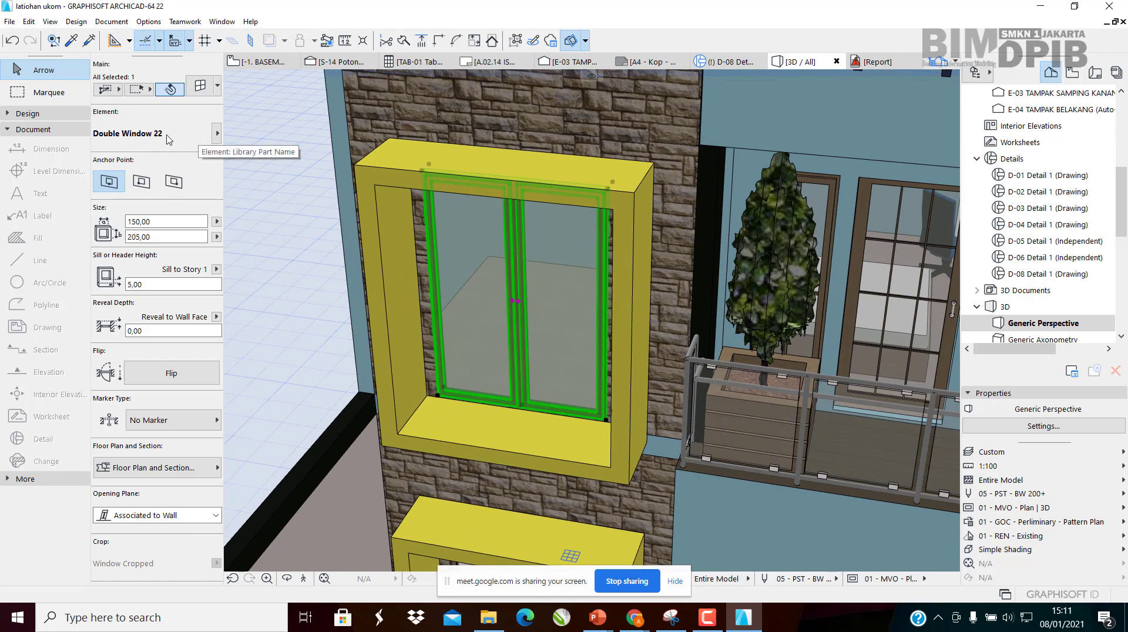
{"action": "scroll", "coordinate": [510, 252], "scroll_direction": "down", "scroll_amount": 1}
{"action": "middle_click_drag", "start_coordinate": [510, 252], "coordinate": [133, 167]}
{"action": "key", "text": "Escape"}
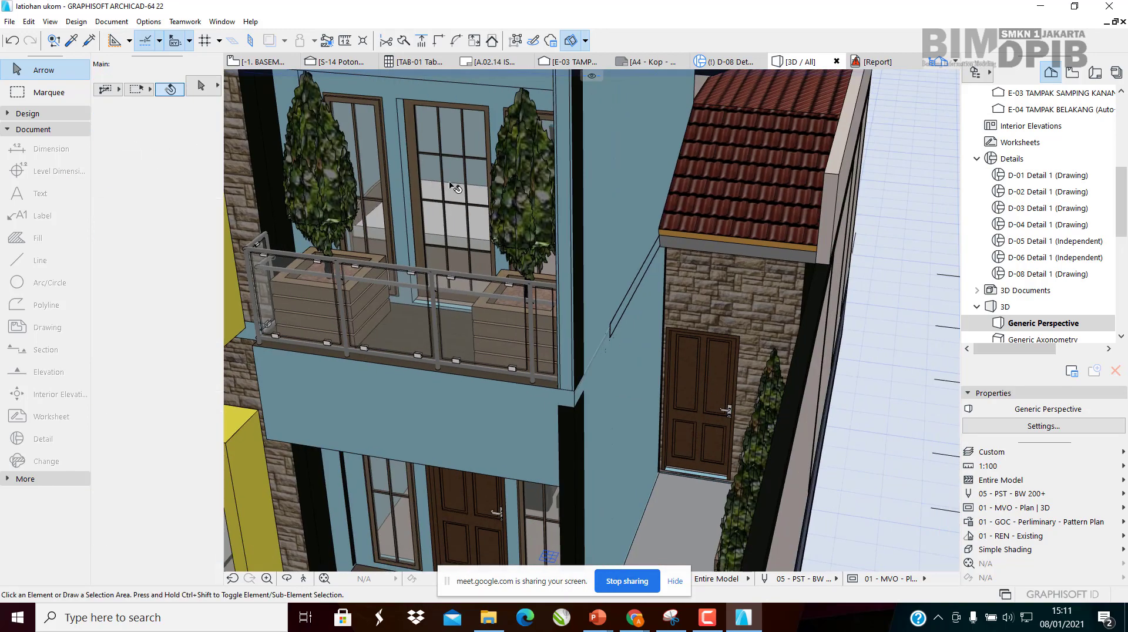
{"action": "left_click", "coordinate": [429, 187]}
{"action": "middle_click_drag", "start_coordinate": [430, 187], "coordinate": [606, 251]}
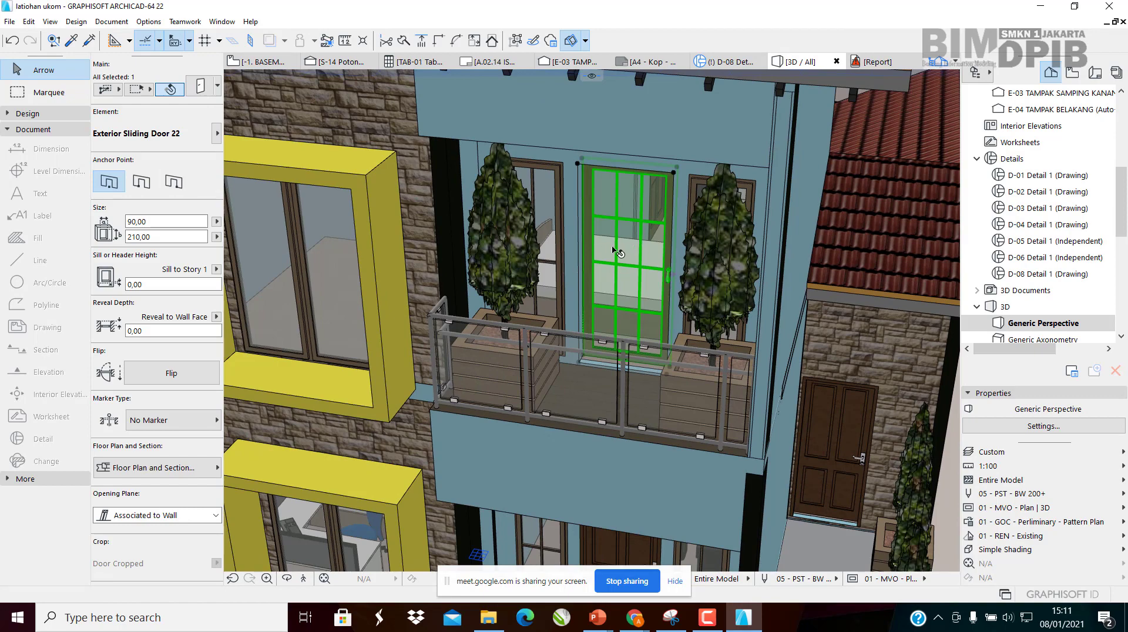
Examine the grid panes and handle of the balcony's sliding door up close, and clear the selection
{"action": "scroll", "coordinate": [615, 252], "scroll_direction": "up", "scroll_amount": 4}
{"action": "scroll", "coordinate": [742, 305], "scroll_direction": "up", "scroll_amount": 5}
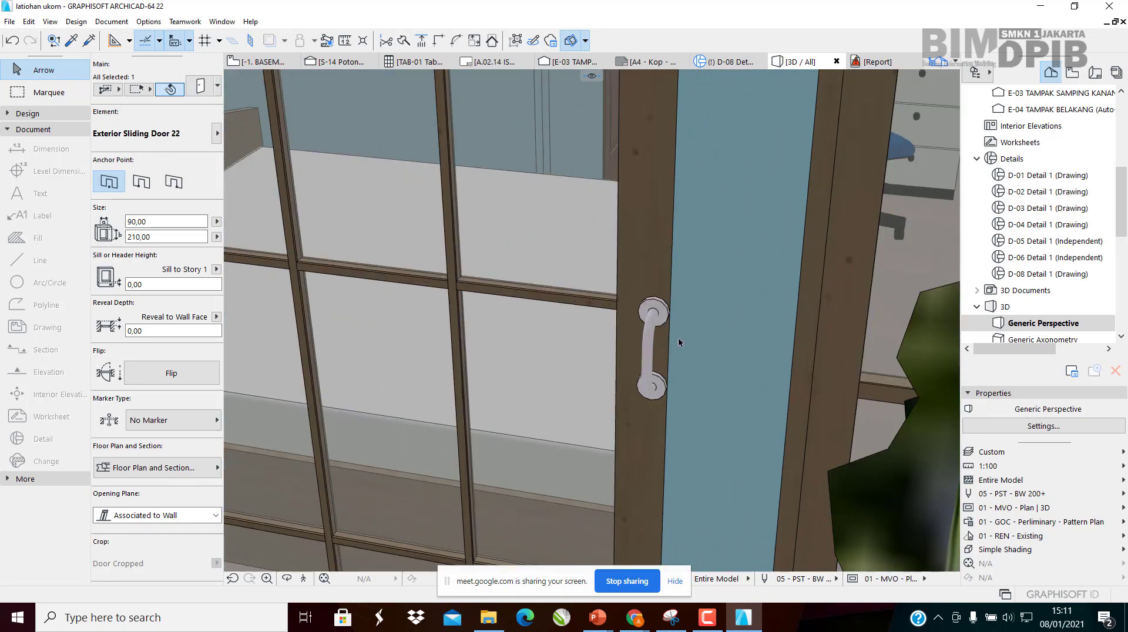
{"action": "scroll", "coordinate": [657, 336], "scroll_direction": "down", "scroll_amount": 3}
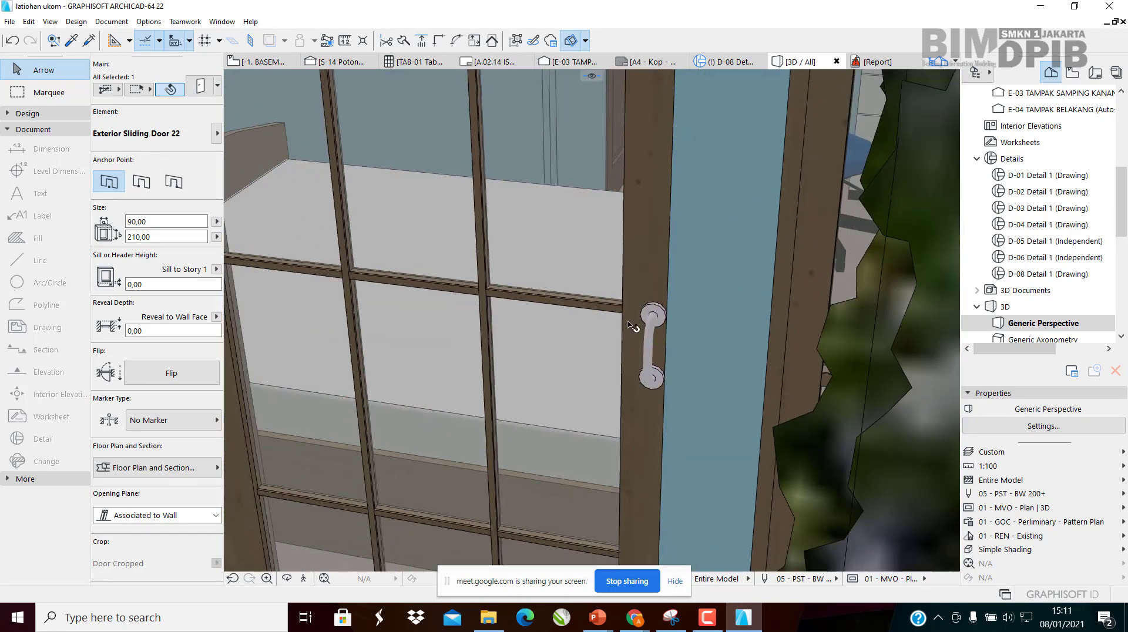
{"action": "middle_click_drag", "start_coordinate": [652, 329], "coordinate": [761, 329]}
{"action": "scroll", "coordinate": [765, 310], "scroll_direction": "up", "scroll_amount": 3}
{"action": "scroll", "coordinate": [773, 334], "scroll_direction": "down", "scroll_amount": 6}
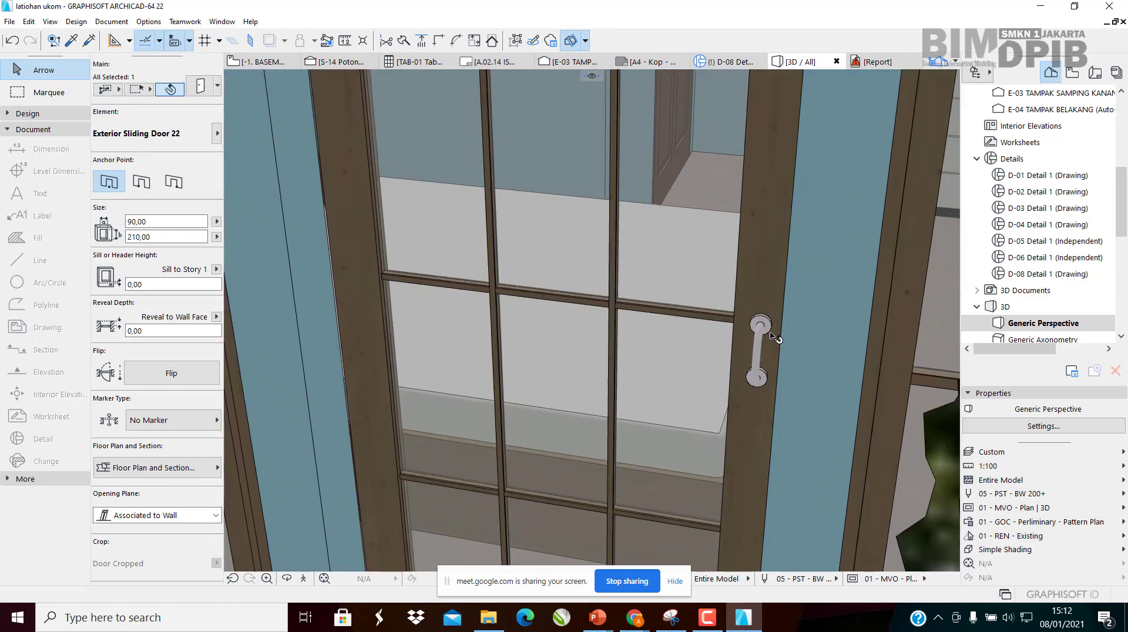
{"action": "scroll", "coordinate": [642, 284], "scroll_direction": "up", "scroll_amount": 6}
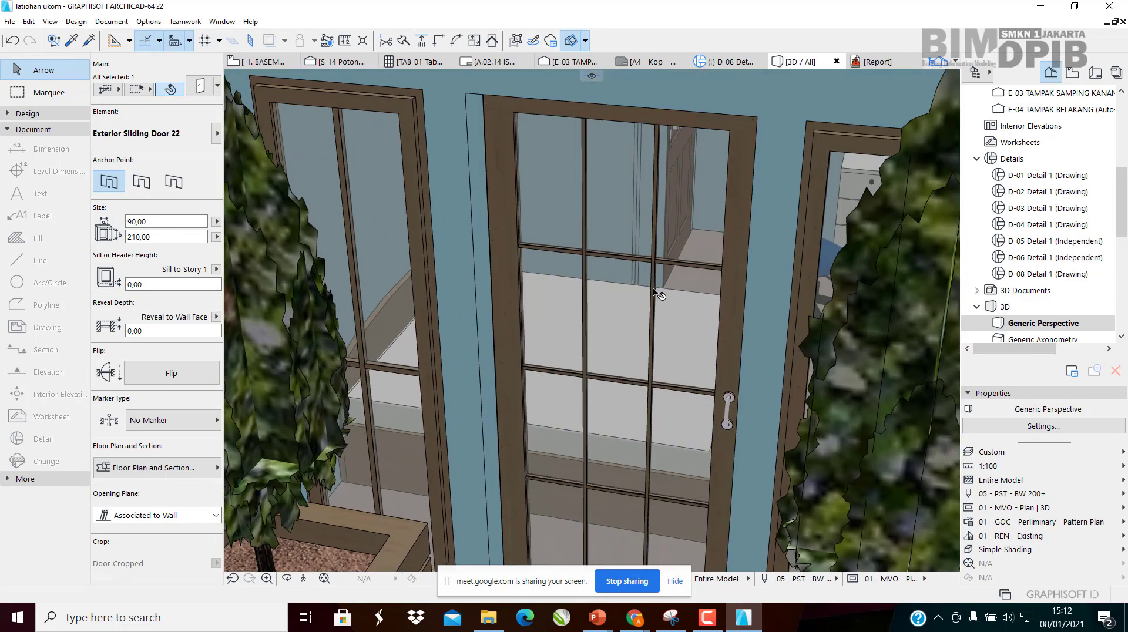
{"action": "scroll", "coordinate": [631, 215], "scroll_direction": "down", "scroll_amount": 6}
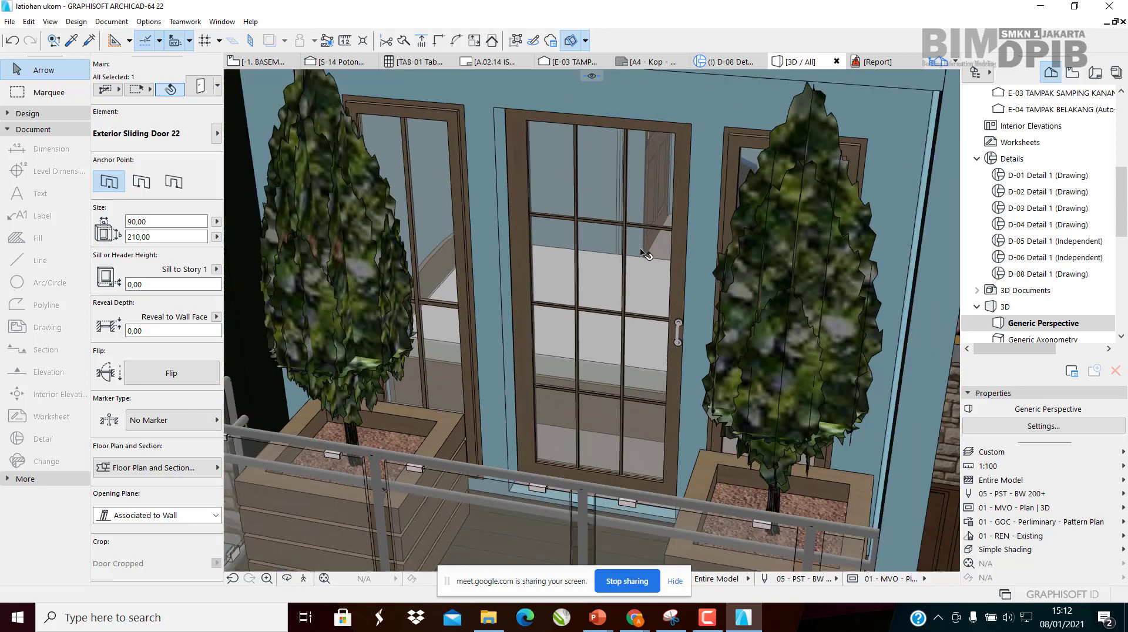
{"action": "key", "text": "Escape"}
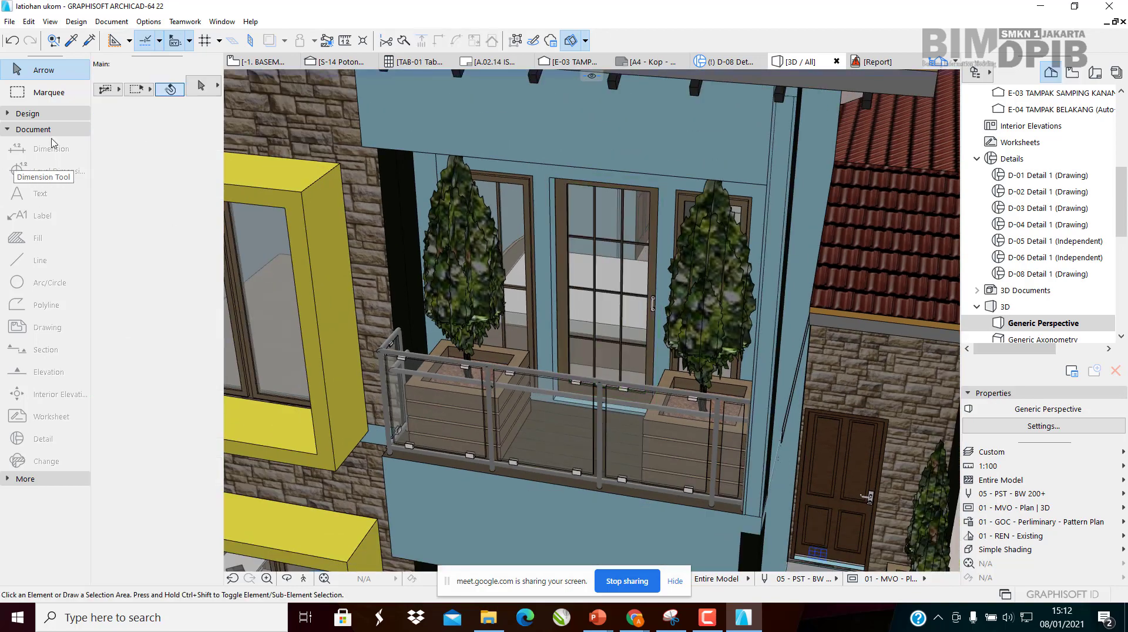
Set the Window tool's default to Inside-Outside Historic Window 22 from the Historic Windows 22 library folder
{"action": "left_click", "coordinate": [35, 117]}
{"action": "left_click", "coordinate": [46, 178]}
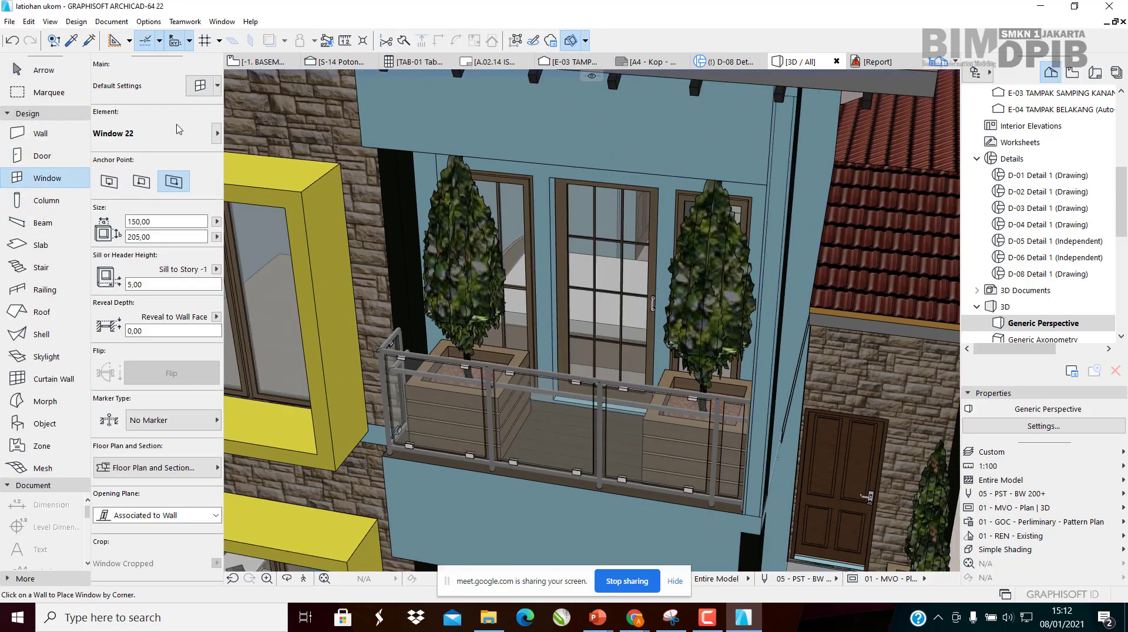
{"action": "left_click", "coordinate": [200, 86]}
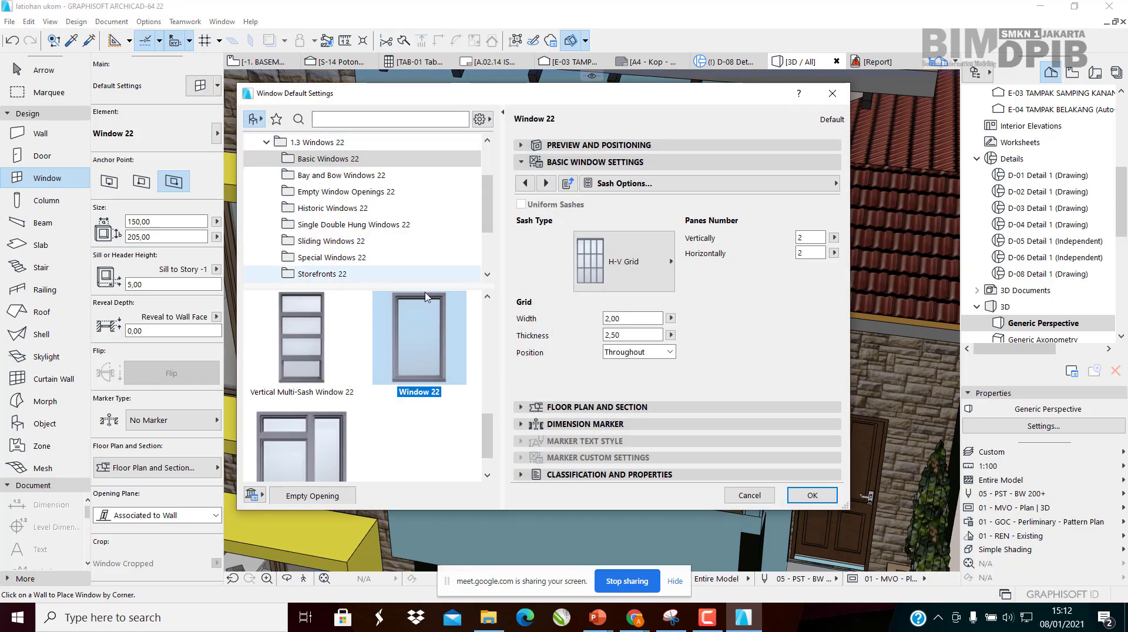
{"action": "left_click", "coordinate": [355, 205]}
{"action": "scroll", "coordinate": [421, 409], "scroll_direction": "down", "scroll_amount": 2}
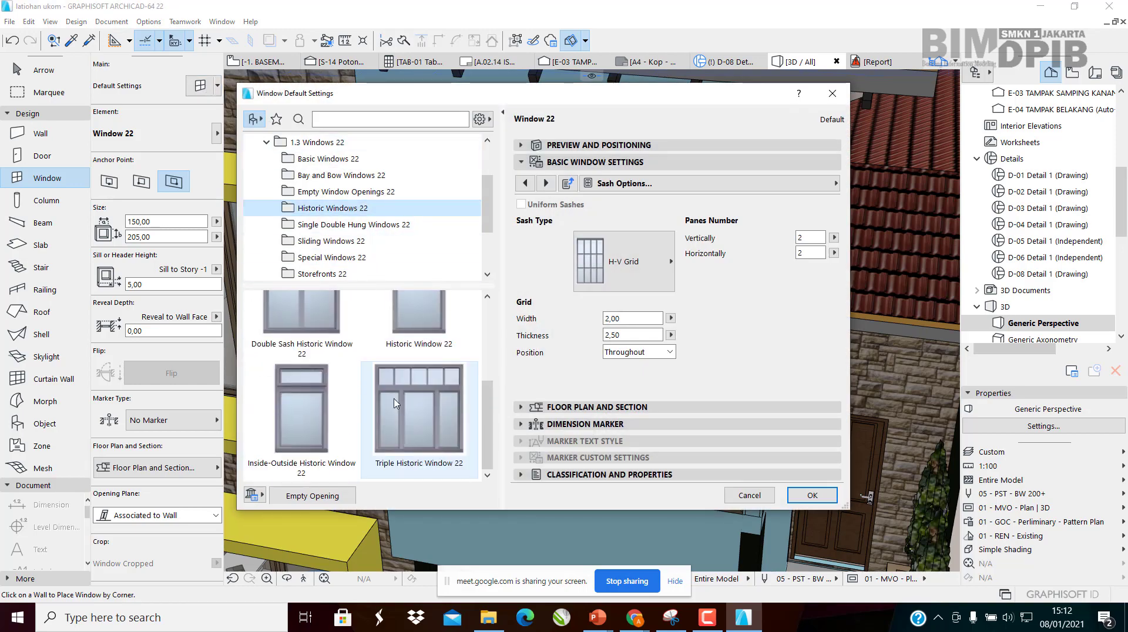
{"action": "right_click", "coordinate": [419, 408]}
{"action": "key", "text": "Escape"}
{"action": "left_click", "coordinate": [305, 405]}
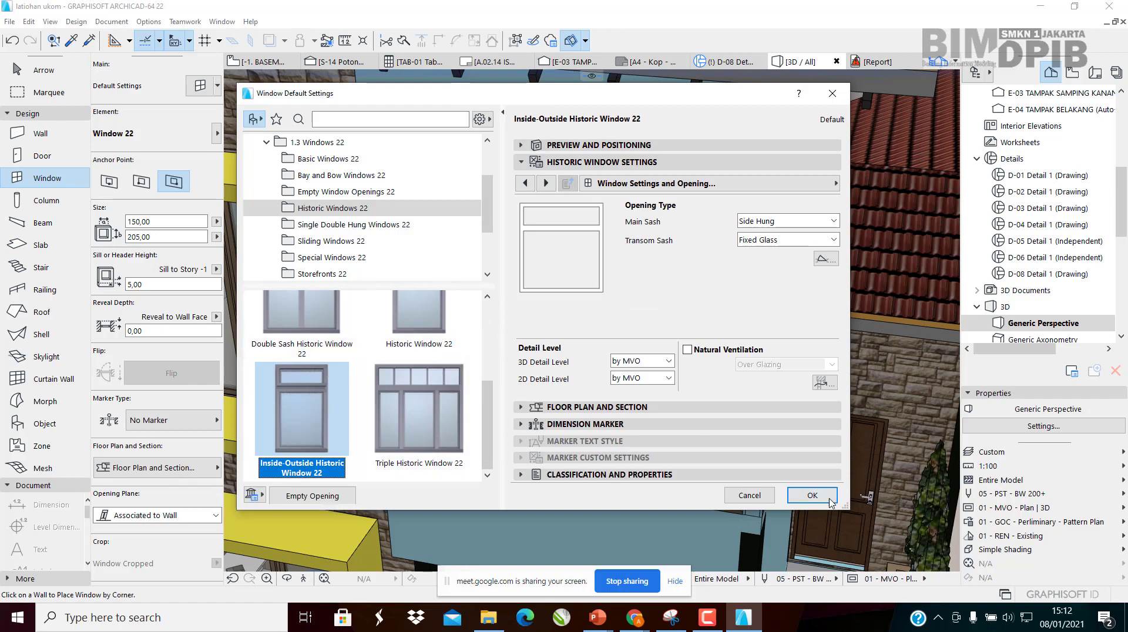
{"action": "left_click", "coordinate": [830, 502]}
{"action": "scroll", "coordinate": [733, 168], "scroll_direction": "down", "scroll_amount": 2}
{"action": "scroll", "coordinate": [668, 295], "scroll_direction": "down", "scroll_amount": 1}
{"action": "middle_click_drag", "start_coordinate": [669, 295], "coordinate": [349, 210], "text": "shift"}
{"action": "left_click", "coordinate": [752, 280]}
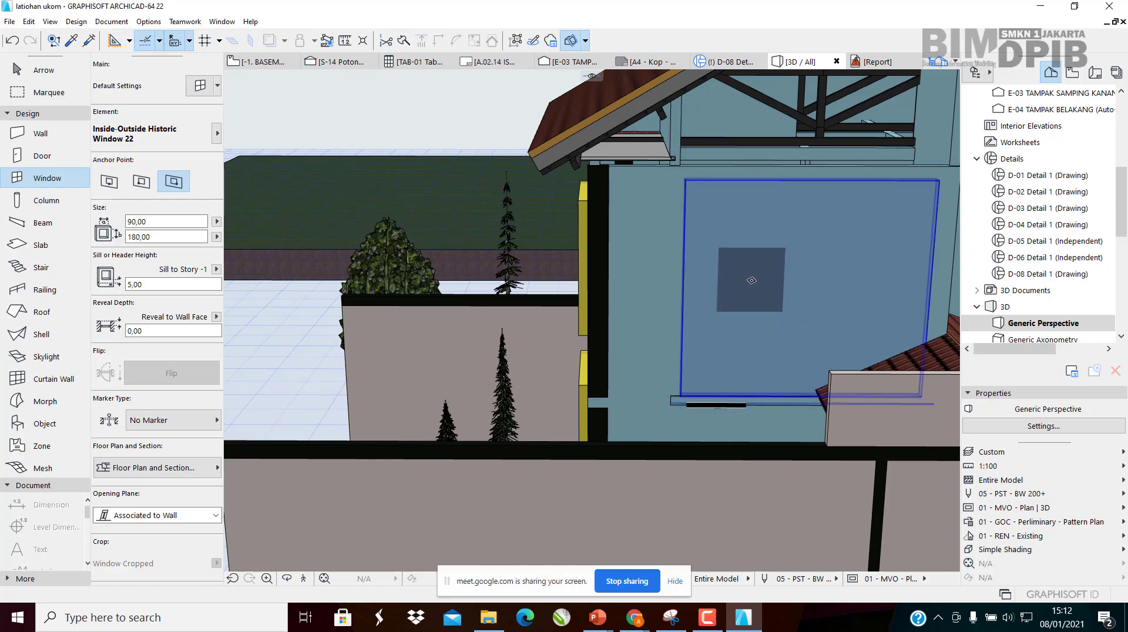
{"action": "middle_click_drag", "start_coordinate": [713, 304], "coordinate": [824, 410], "text": "shift"}
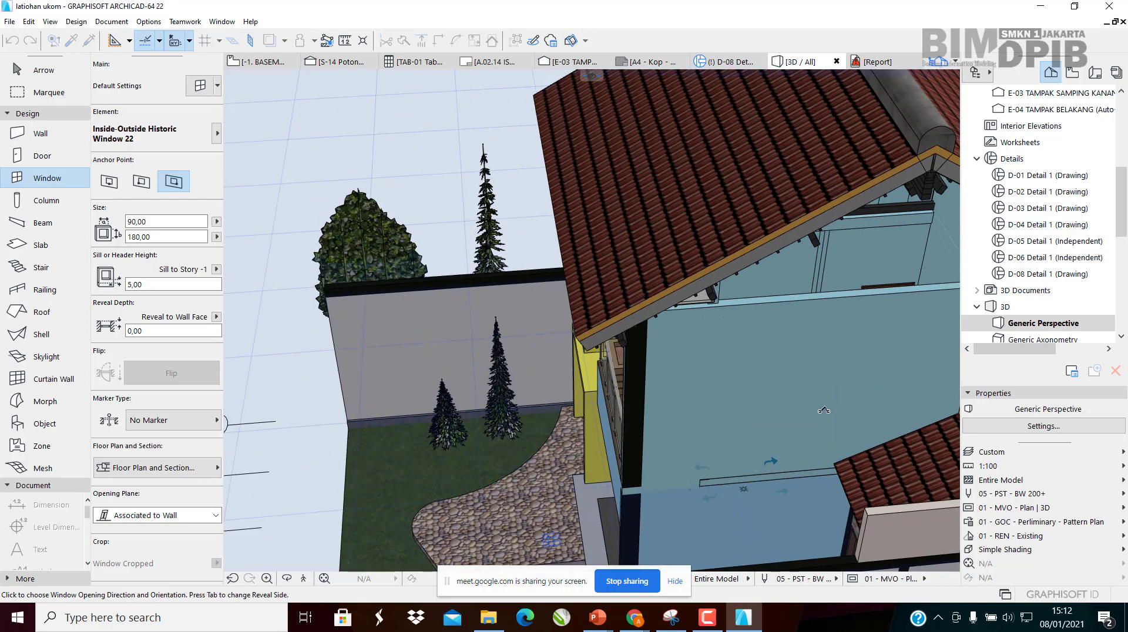
{"action": "key", "text": "Escape"}
{"action": "key", "text": "Escape"}
Return to the house front, open the Door tool's default settings and check Door 22's size and positioning
{"action": "middle_click_drag", "start_coordinate": [657, 391], "coordinate": [957, 332], "text": "shift"}
{"action": "middle_click_drag", "start_coordinate": [405, 247], "coordinate": [574, 257], "text": "shift"}
{"action": "middle_click_drag", "start_coordinate": [414, 449], "coordinate": [540, 341]}
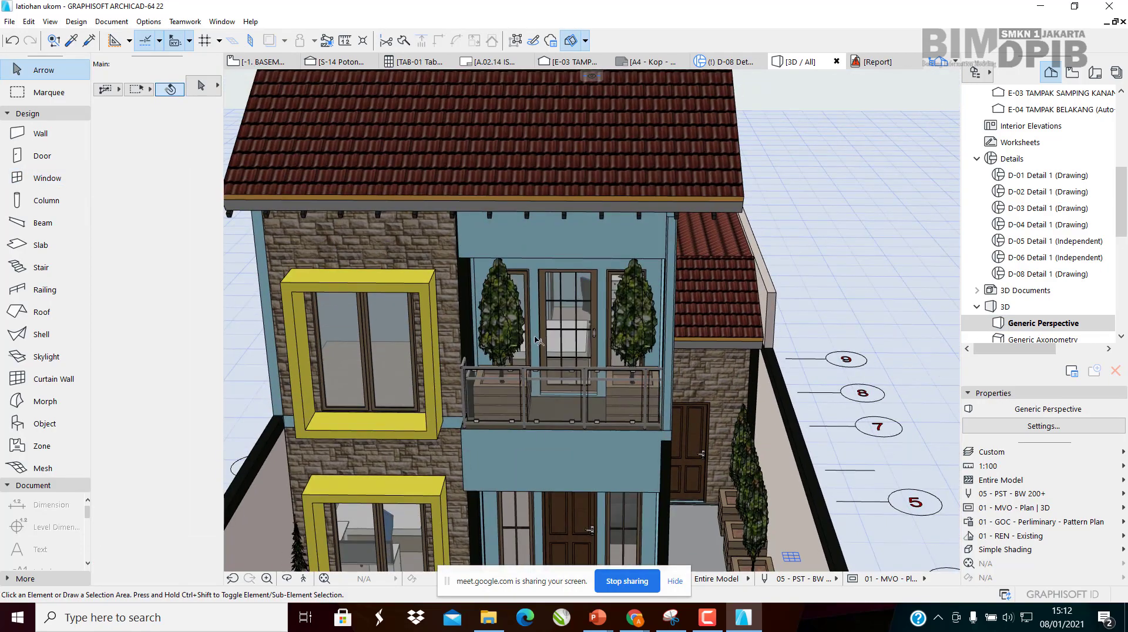
{"action": "left_click", "coordinate": [40, 155]}
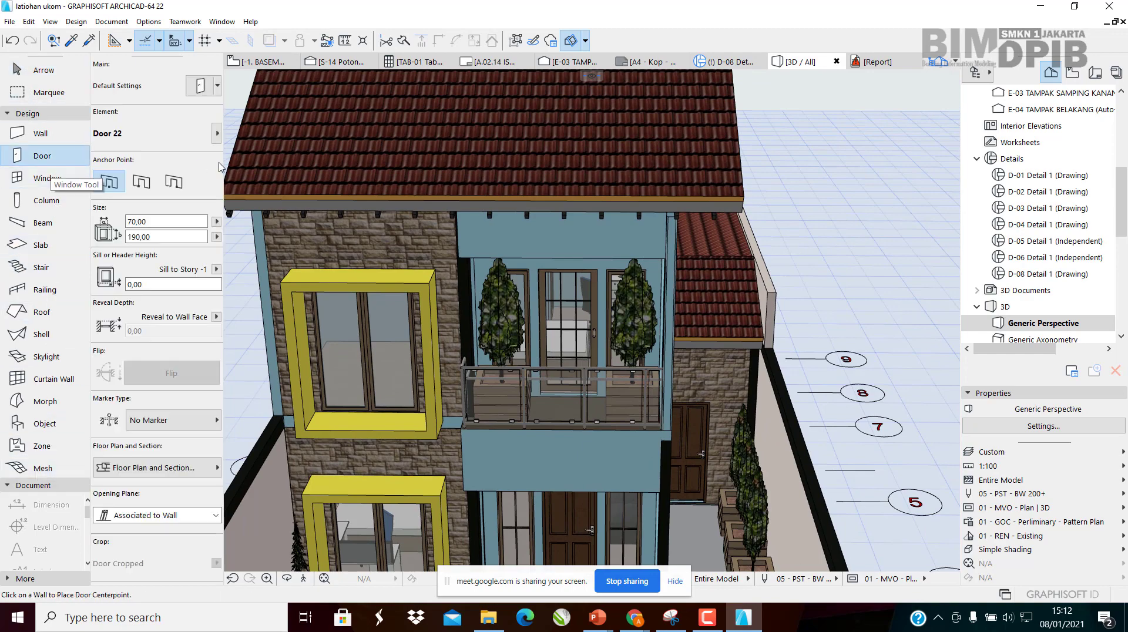
{"action": "left_click", "coordinate": [198, 86]}
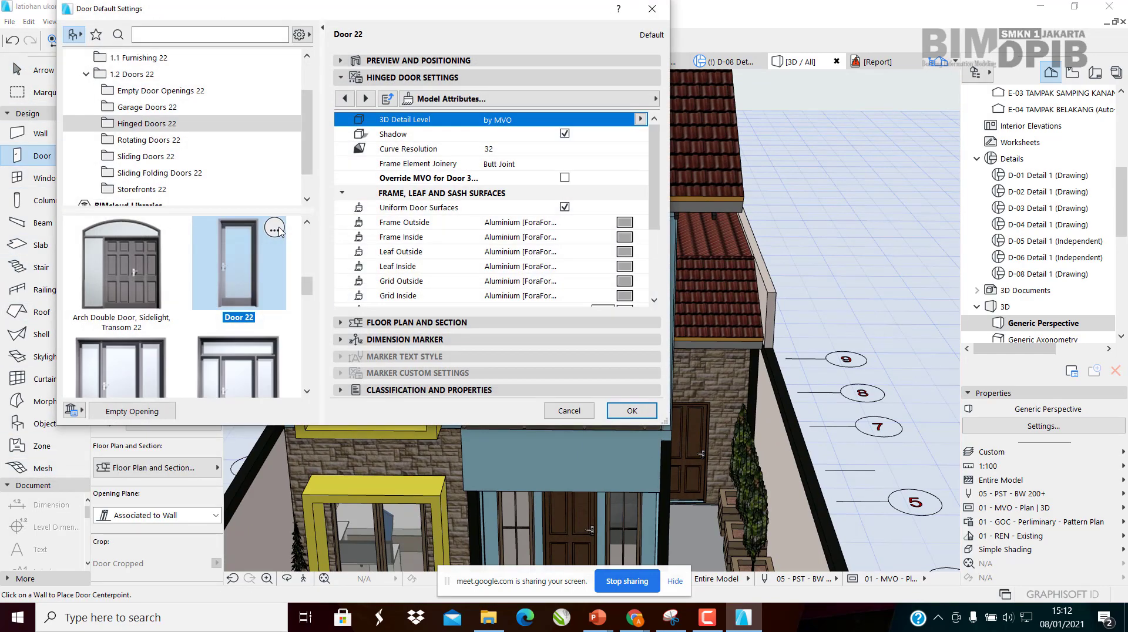
{"action": "scroll", "coordinate": [141, 159], "scroll_direction": "up", "scroll_amount": 3}
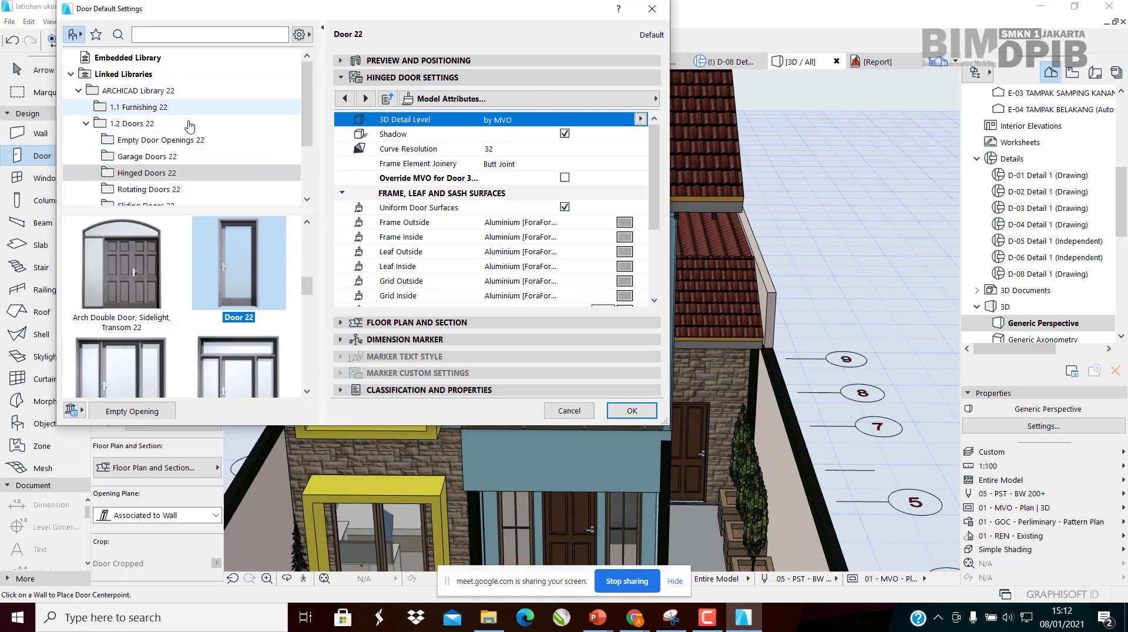
{"action": "left_click", "coordinate": [130, 172]}
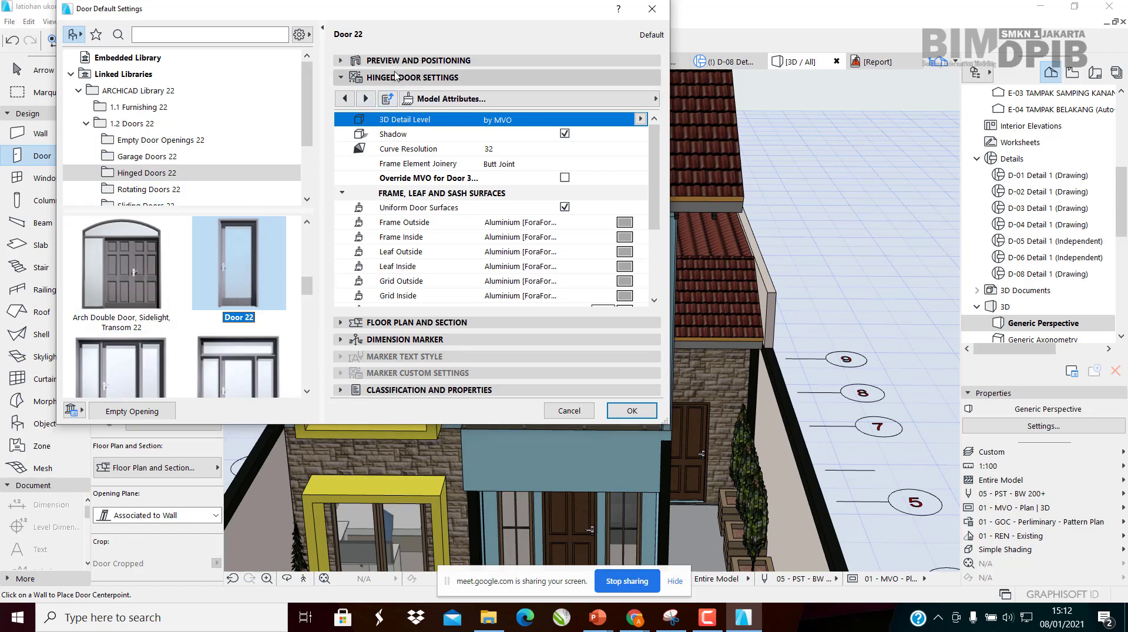
{"action": "left_click", "coordinate": [414, 76]}
{"action": "left_click", "coordinate": [413, 64]}
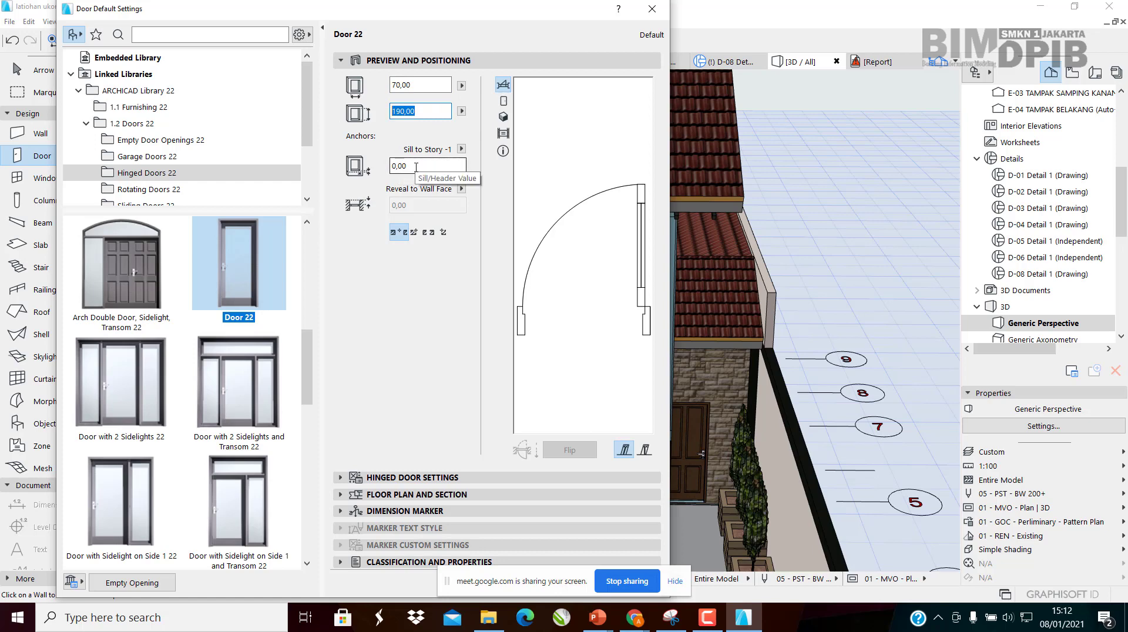
{"action": "left_click", "coordinate": [416, 61]}
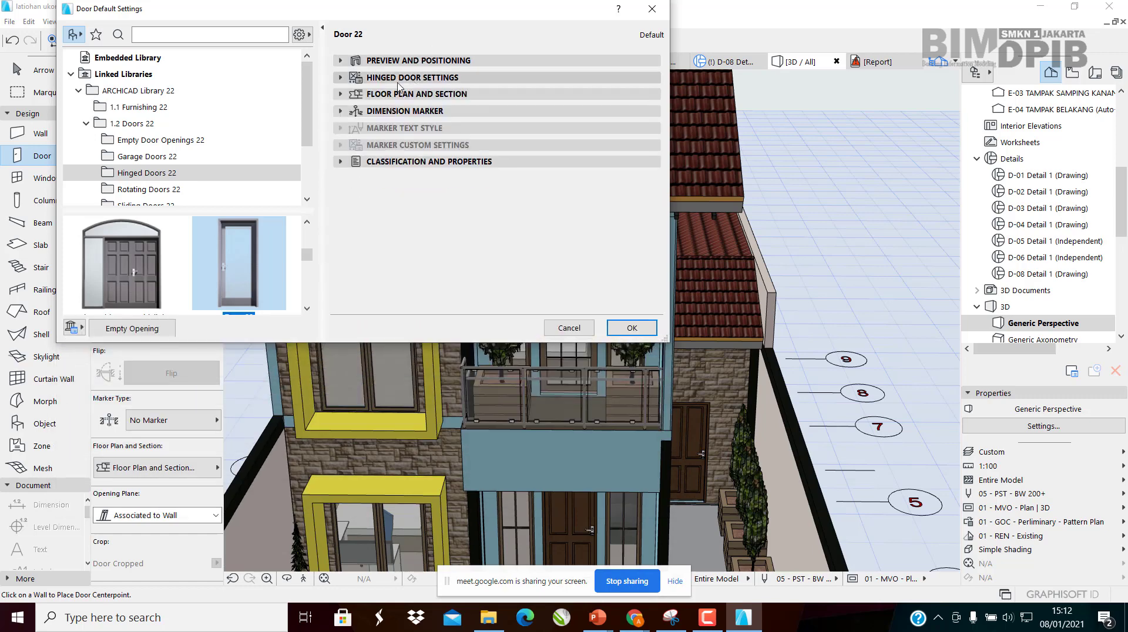
Show the Door Settings and Opening page of Door 22's hinged door settings
{"action": "left_click", "coordinate": [400, 77]}
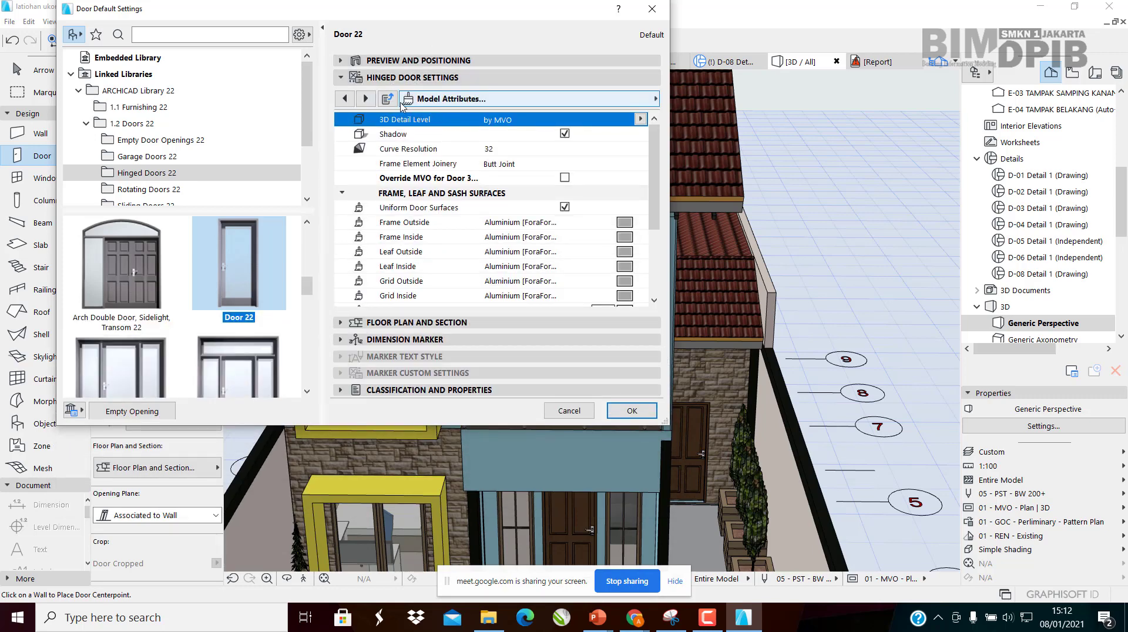
{"action": "left_click", "coordinate": [404, 101]}
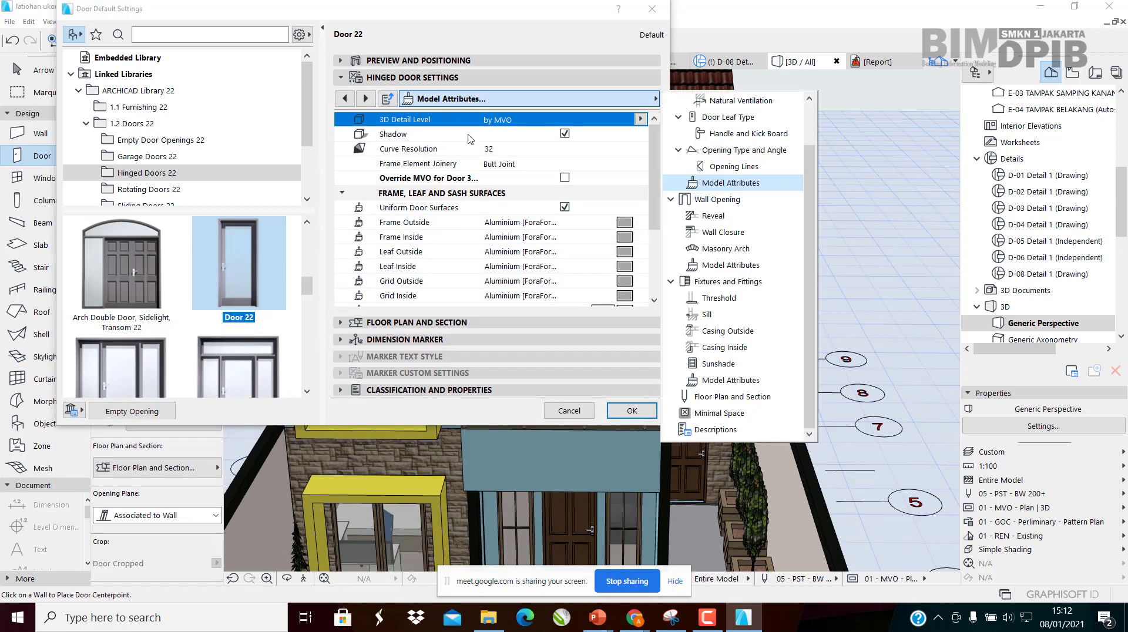
{"action": "left_click", "coordinate": [732, 105]}
{"action": "scroll", "coordinate": [750, 129], "scroll_direction": "up", "scroll_amount": 1}
{"action": "left_click", "coordinate": [734, 119]}
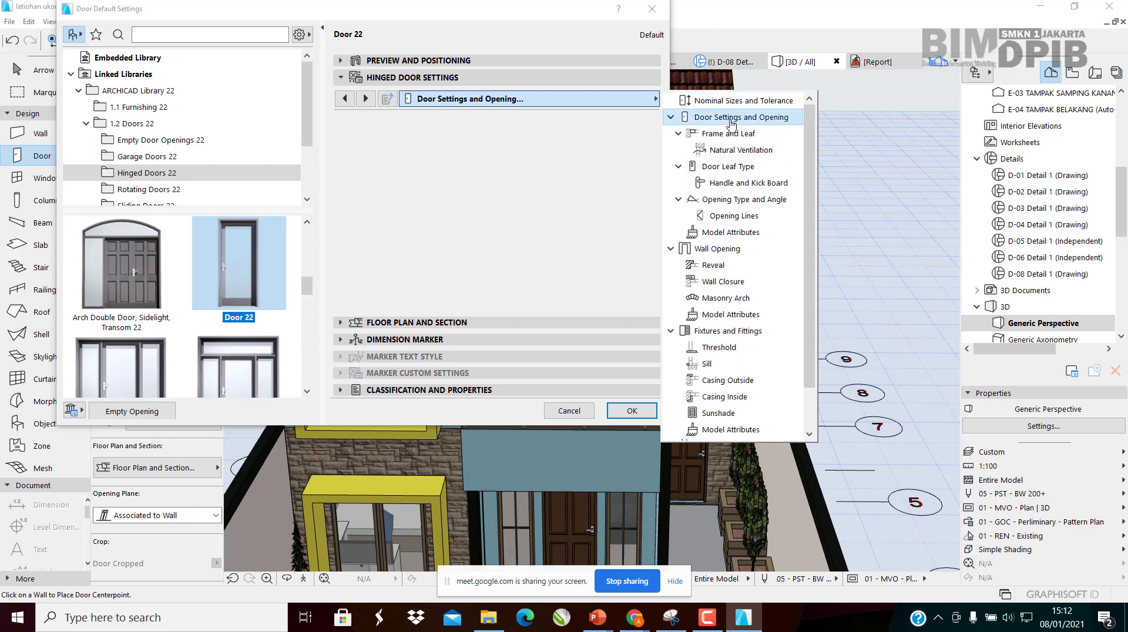
{"action": "left_click", "coordinate": [429, 180]}
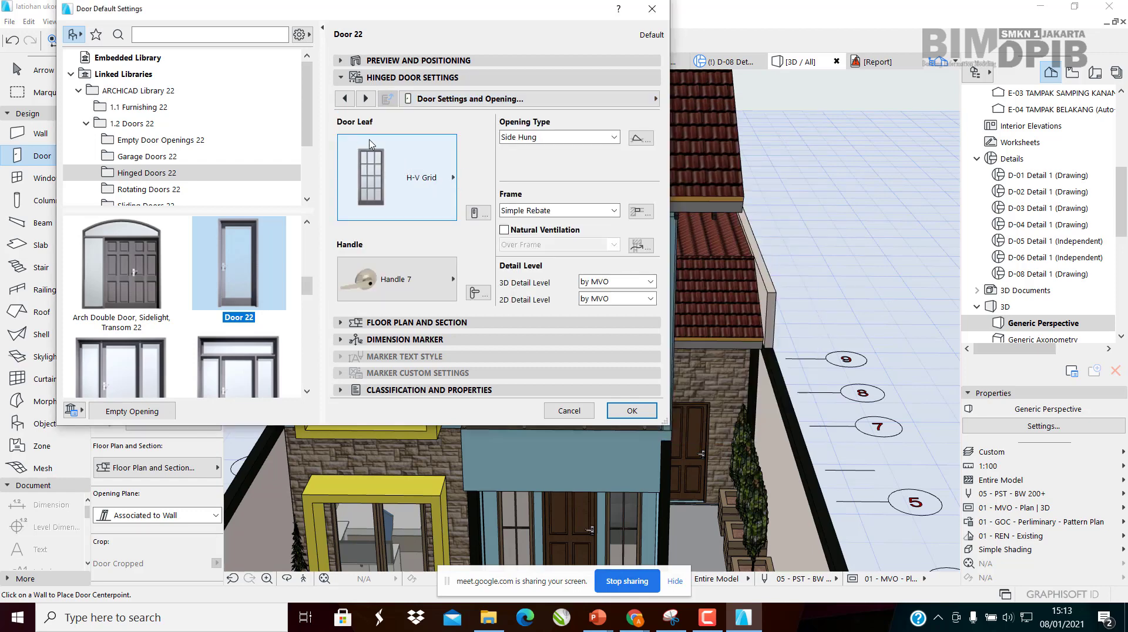
Browse the available door leaf styles for Door 22 and choose H-V Grid
{"action": "left_click", "coordinate": [412, 168]}
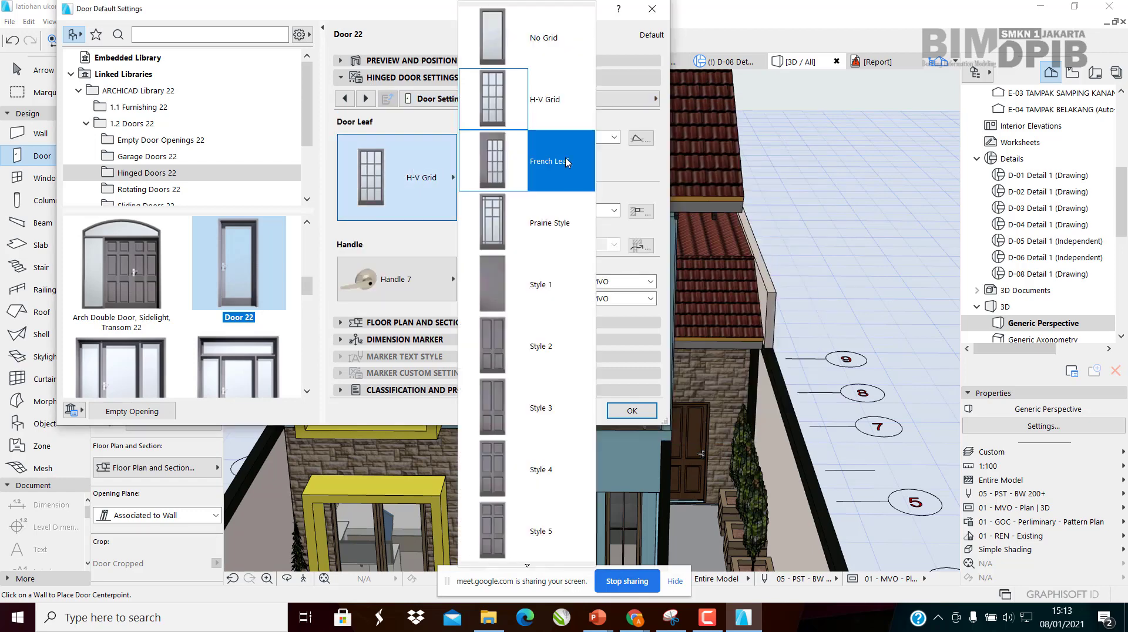
{"action": "scroll", "coordinate": [538, 288], "scroll_direction": "down", "scroll_amount": 3}
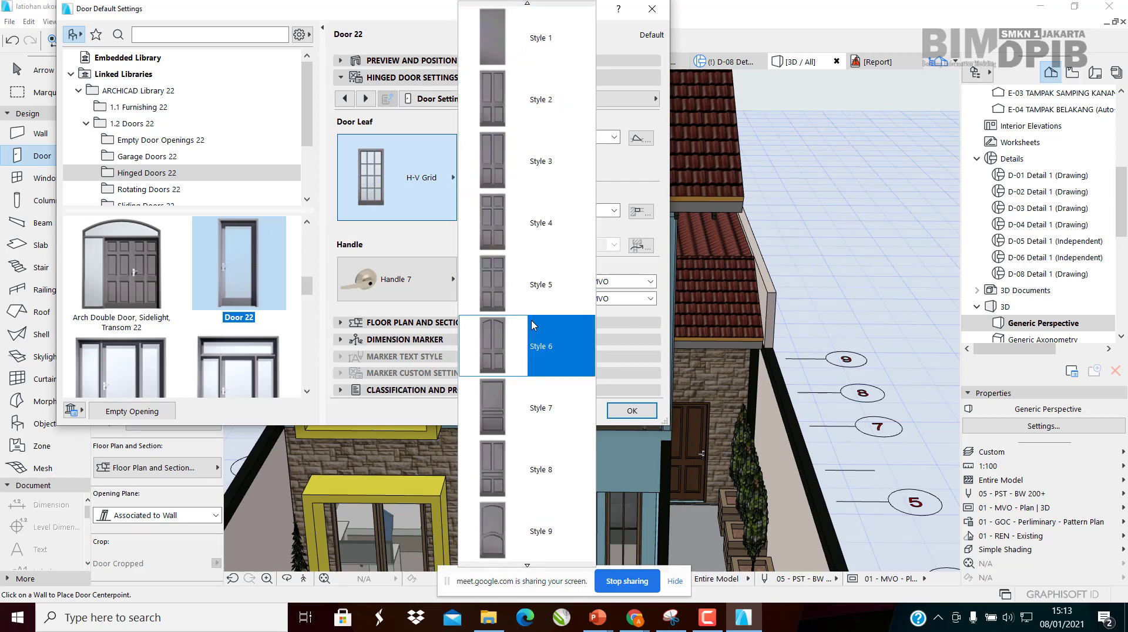
{"action": "scroll", "coordinate": [529, 340], "scroll_direction": "down", "scroll_amount": 3}
{"action": "scroll", "coordinate": [511, 376], "scroll_direction": "up", "scroll_amount": 6}
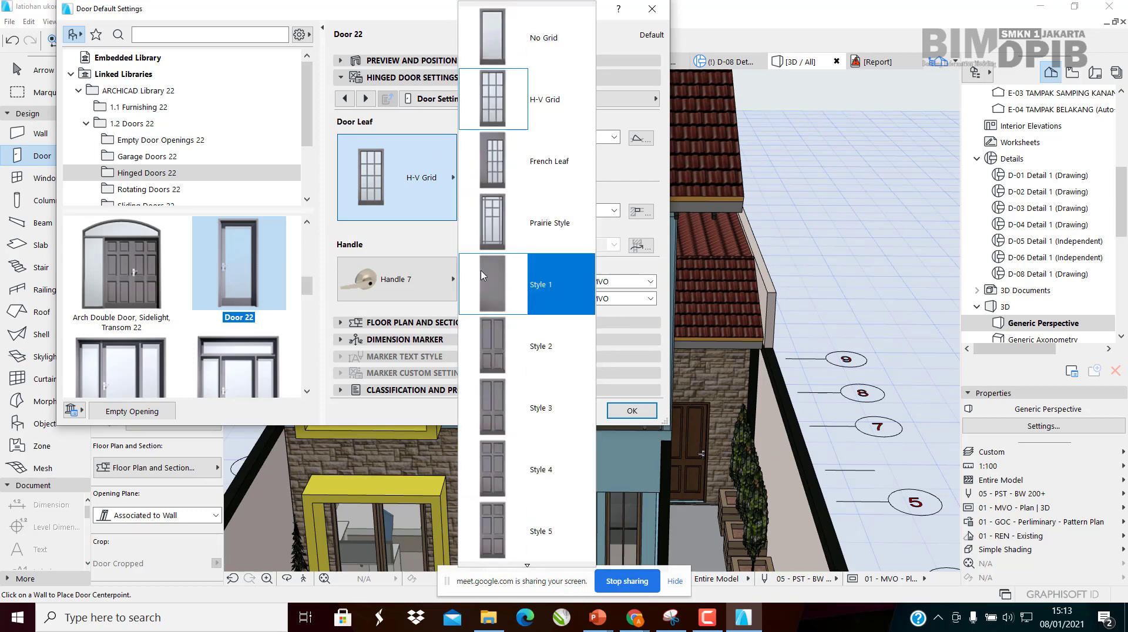
{"action": "left_click", "coordinate": [486, 119]}
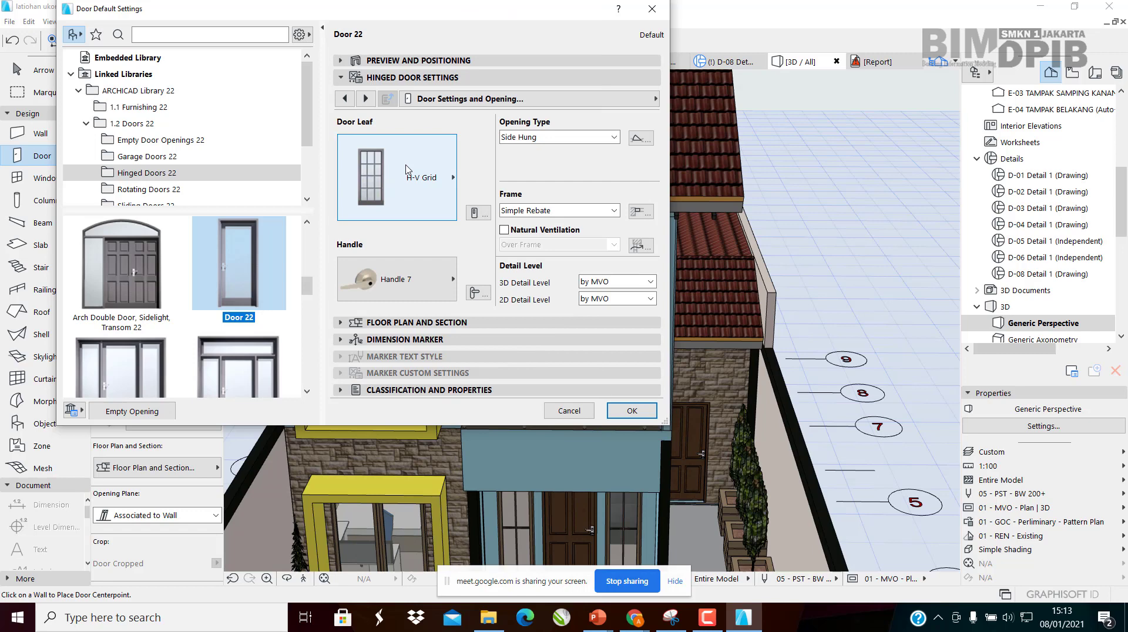
On the Door Leaf Type page, try the French Leaf, Style 8 and Style 4 leaves, and return to H-V Grid
{"action": "left_click", "coordinate": [445, 188]}
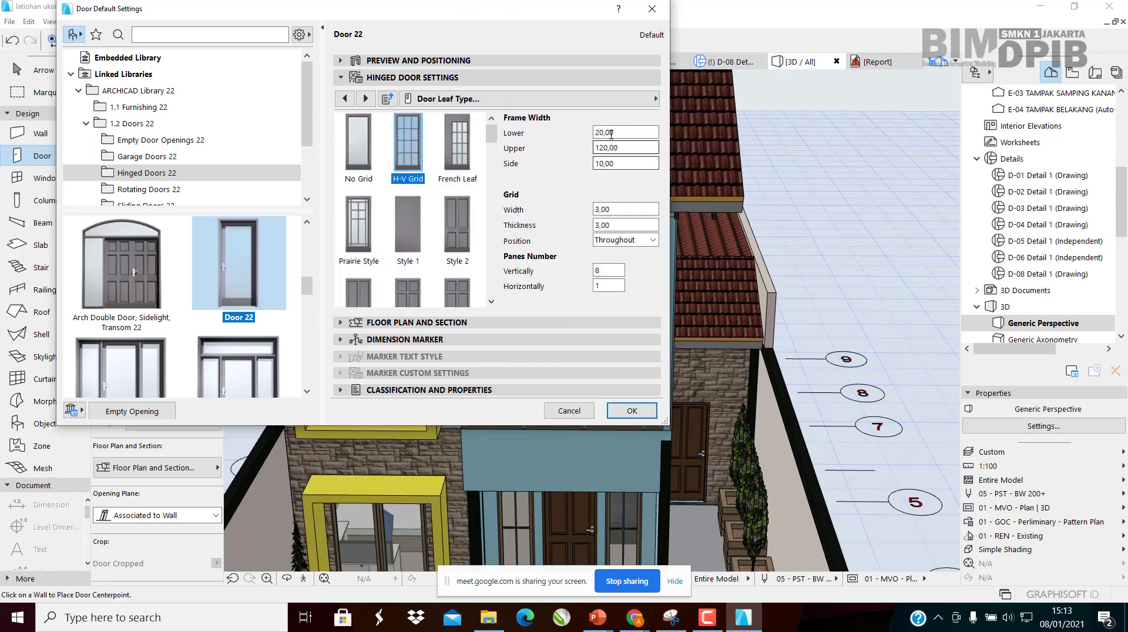
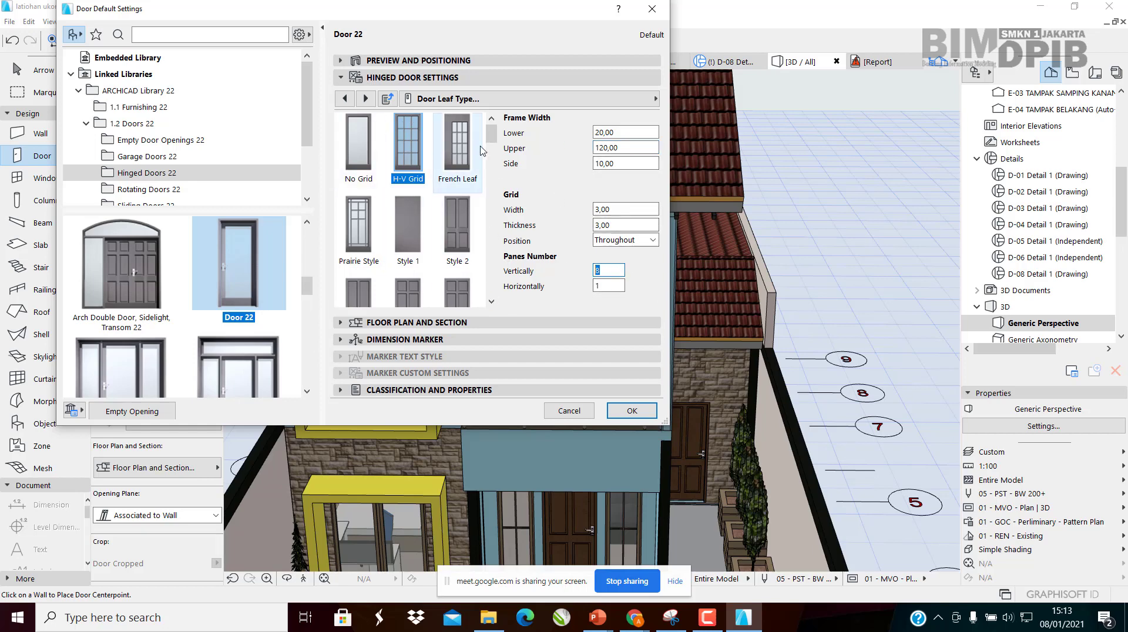
{"action": "left_click", "coordinate": [459, 158]}
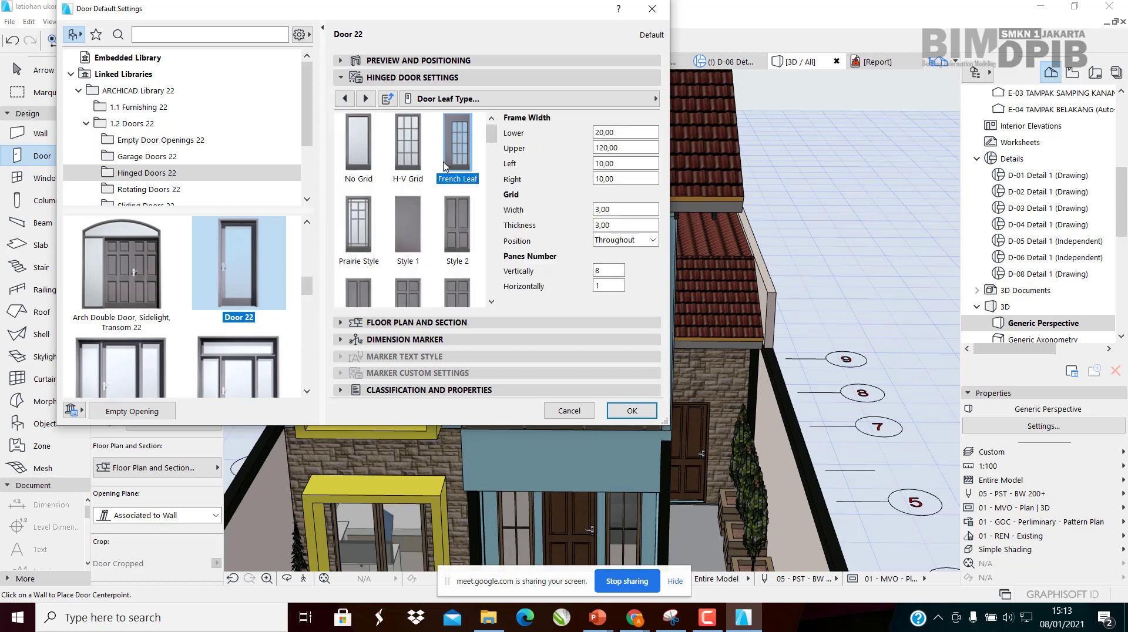
{"action": "scroll", "coordinate": [445, 166], "scroll_direction": "down", "scroll_amount": 3}
{"action": "left_click", "coordinate": [458, 259]}
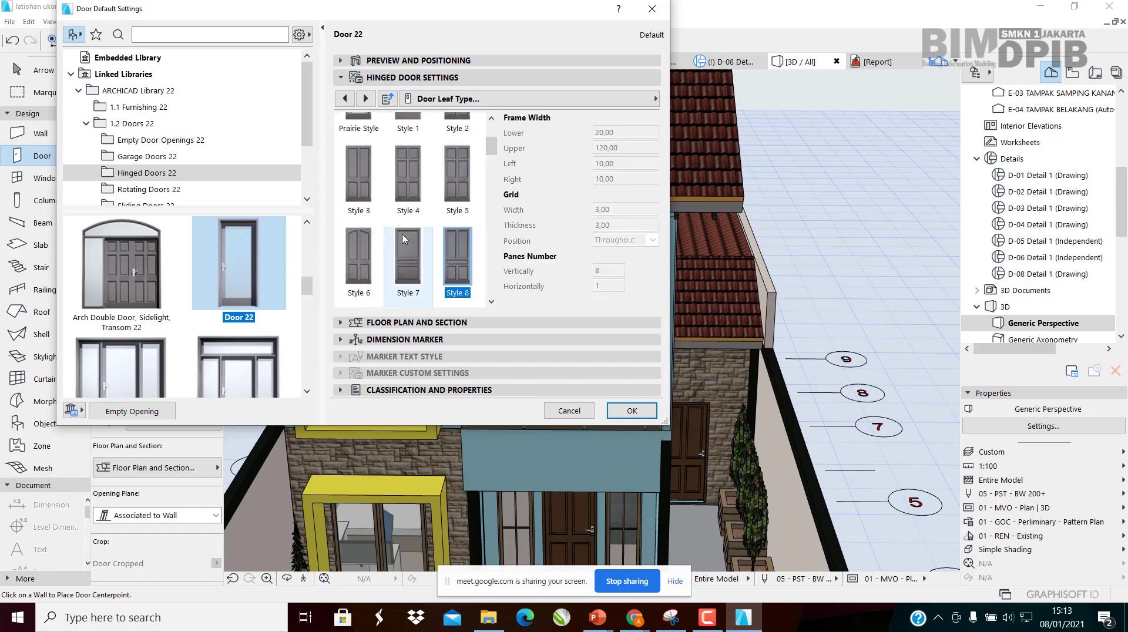
{"action": "scroll", "coordinate": [413, 205], "scroll_direction": "up", "scroll_amount": 2}
{"action": "left_click", "coordinate": [418, 257]}
{"action": "scroll", "coordinate": [463, 246], "scroll_direction": "down", "scroll_amount": 3}
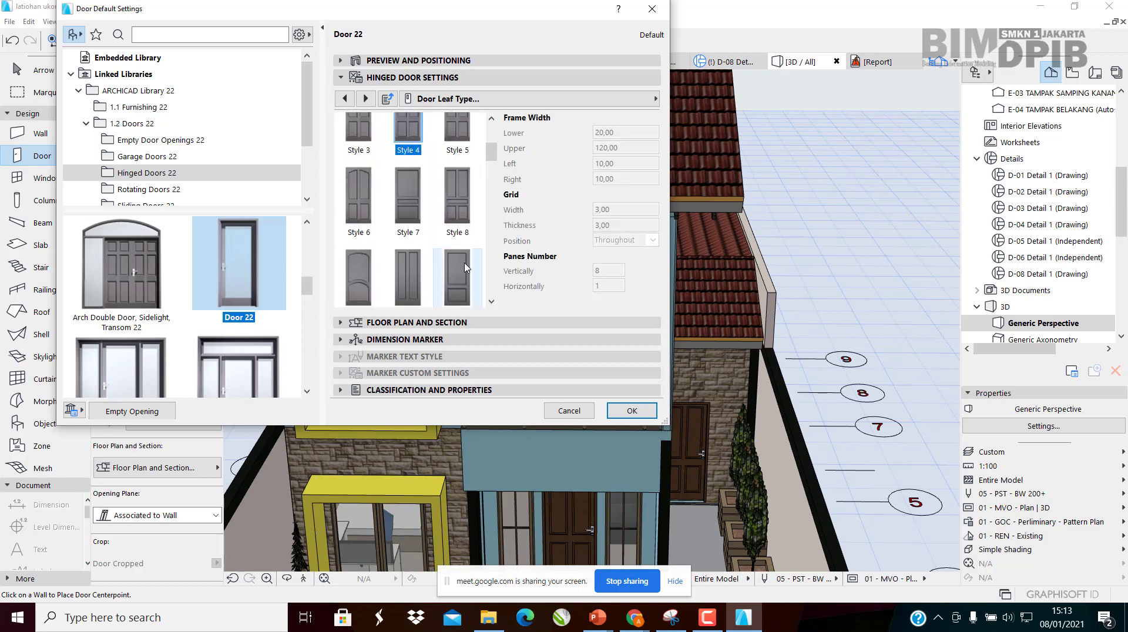
{"action": "scroll", "coordinate": [458, 235], "scroll_direction": "up", "scroll_amount": 5}
{"action": "left_click", "coordinate": [408, 144]}
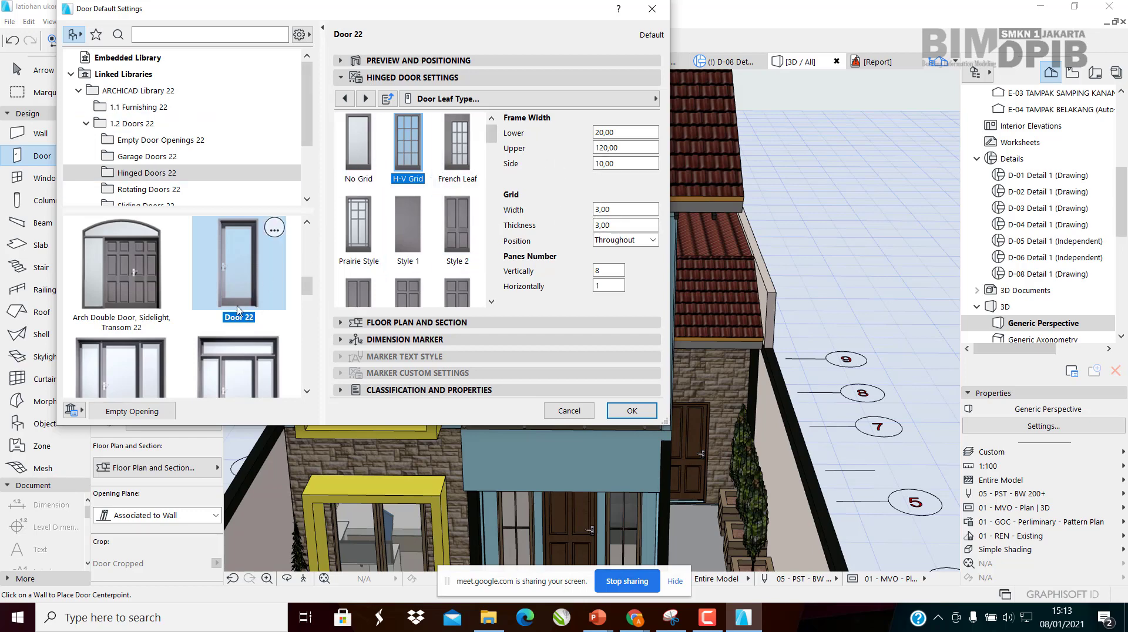
Browse the Hinged Doors 22 library and select Arch Double Door, 2 Sidelights, Transom 22
{"action": "scroll", "coordinate": [217, 284], "scroll_direction": "down", "scroll_amount": 2}
{"action": "scroll", "coordinate": [217, 283], "scroll_direction": "up", "scroll_amount": 2}
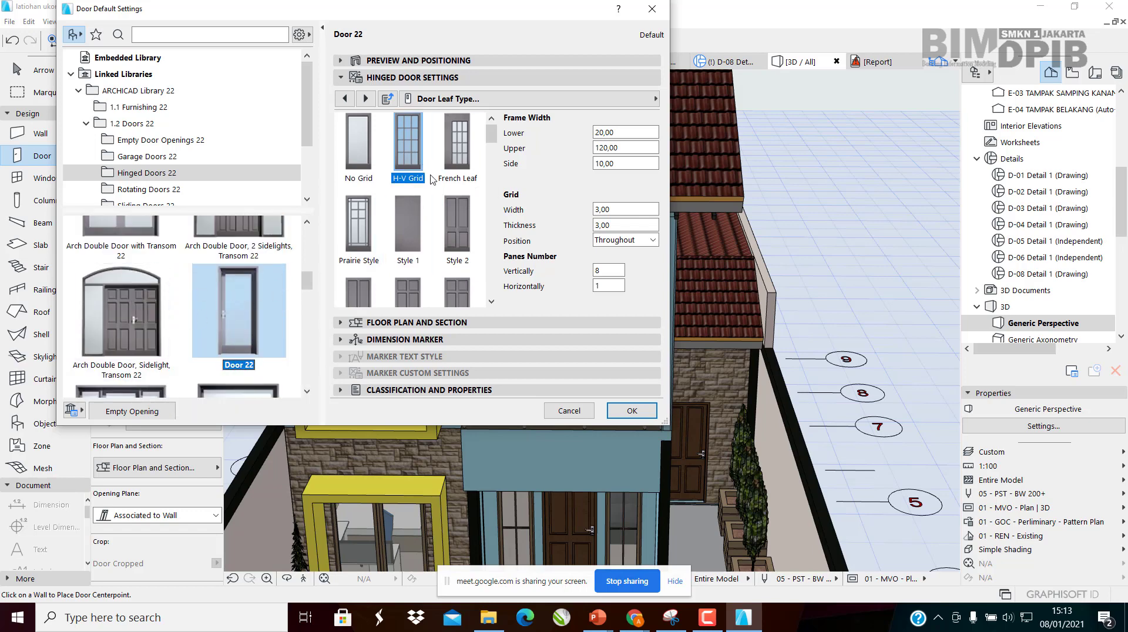
{"action": "scroll", "coordinate": [248, 290], "scroll_direction": "up", "scroll_amount": 3}
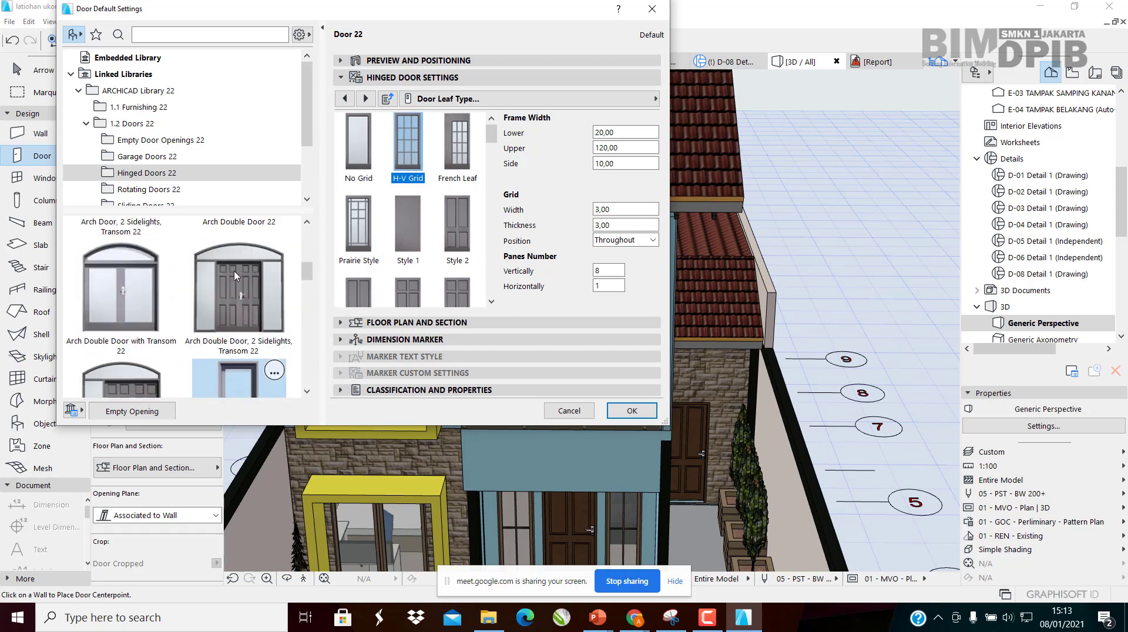
{"action": "left_click", "coordinate": [260, 332]}
{"action": "scroll", "coordinate": [279, 325], "scroll_direction": "up", "scroll_amount": 2}
{"action": "scroll", "coordinate": [210, 333], "scroll_direction": "down", "scroll_amount": 3}
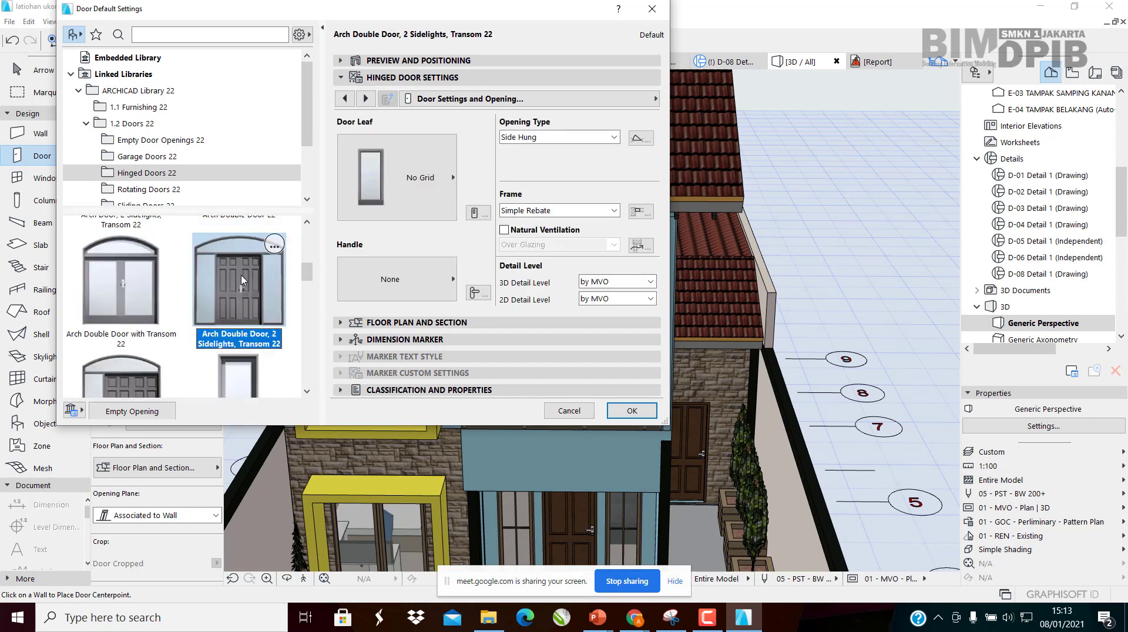
Give the arch double door the H-V Grid leaf, check its opening types and leave the door settings
{"action": "left_click", "coordinate": [419, 198]}
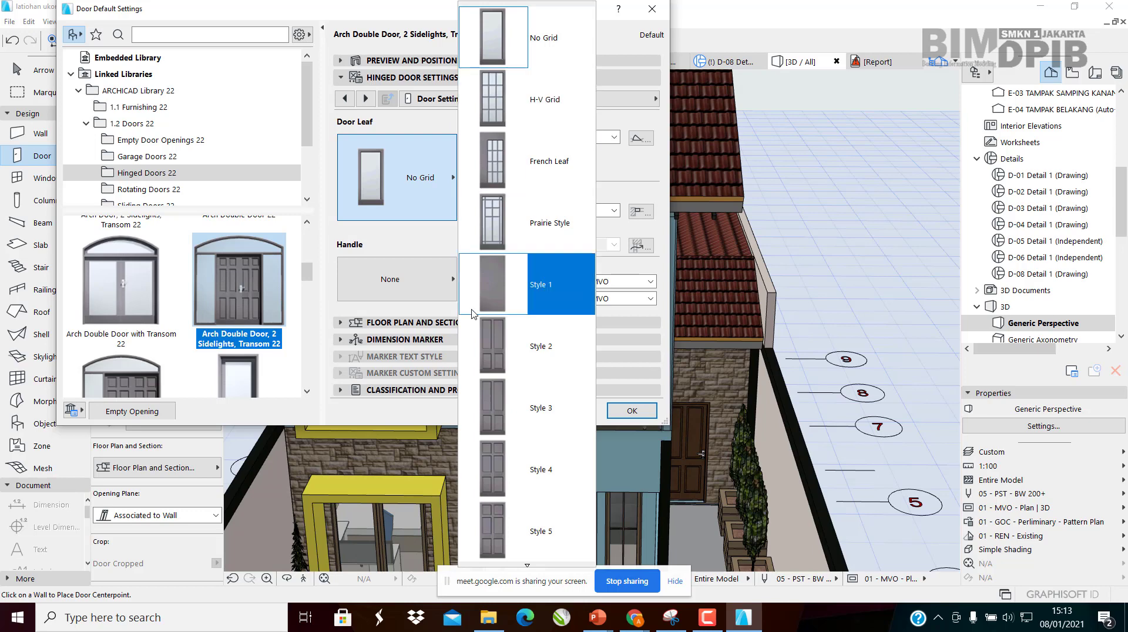
{"action": "scroll", "coordinate": [493, 277], "scroll_direction": "down", "scroll_amount": 3}
{"action": "scroll", "coordinate": [505, 176], "scroll_direction": "up", "scroll_amount": 3}
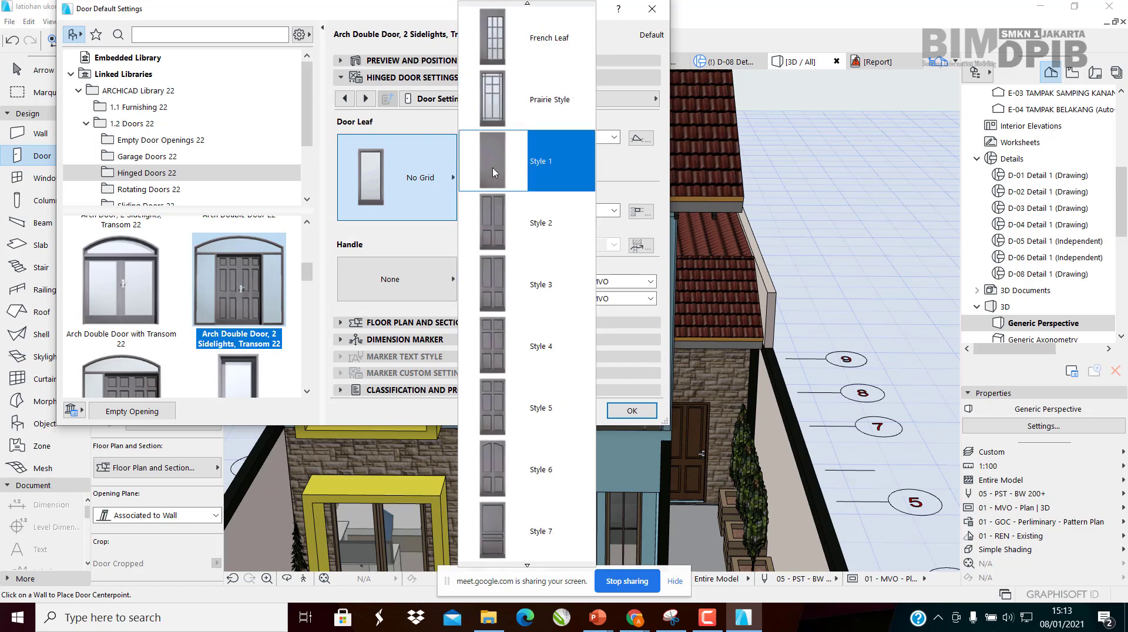
{"action": "left_click", "coordinate": [517, 99]}
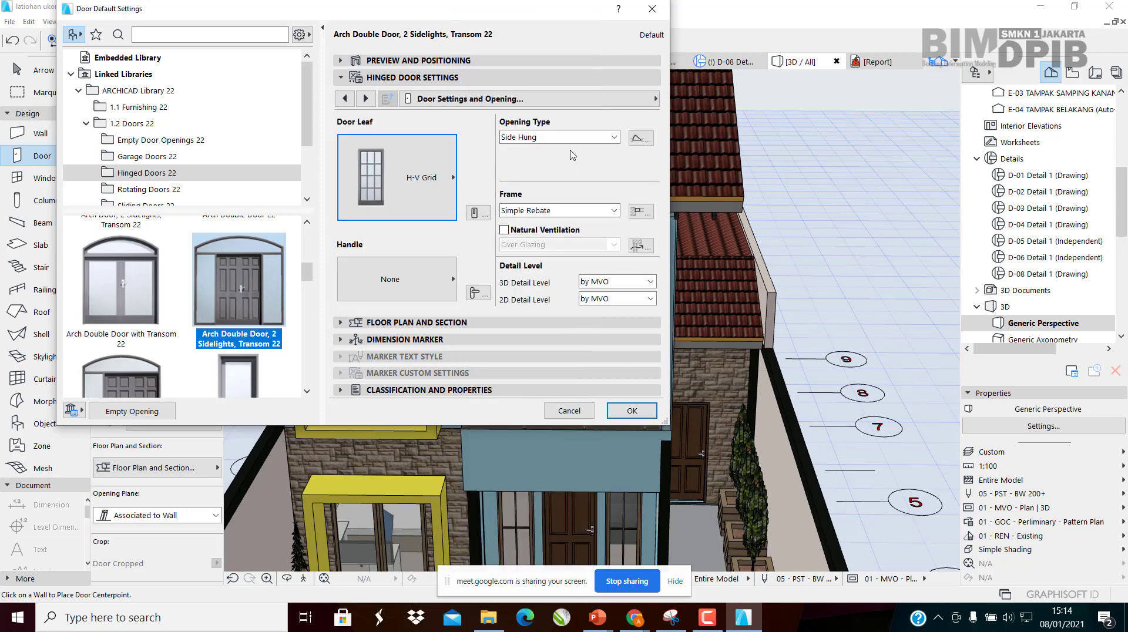
{"action": "left_click", "coordinate": [596, 141]}
{"action": "left_click", "coordinate": [544, 196]}
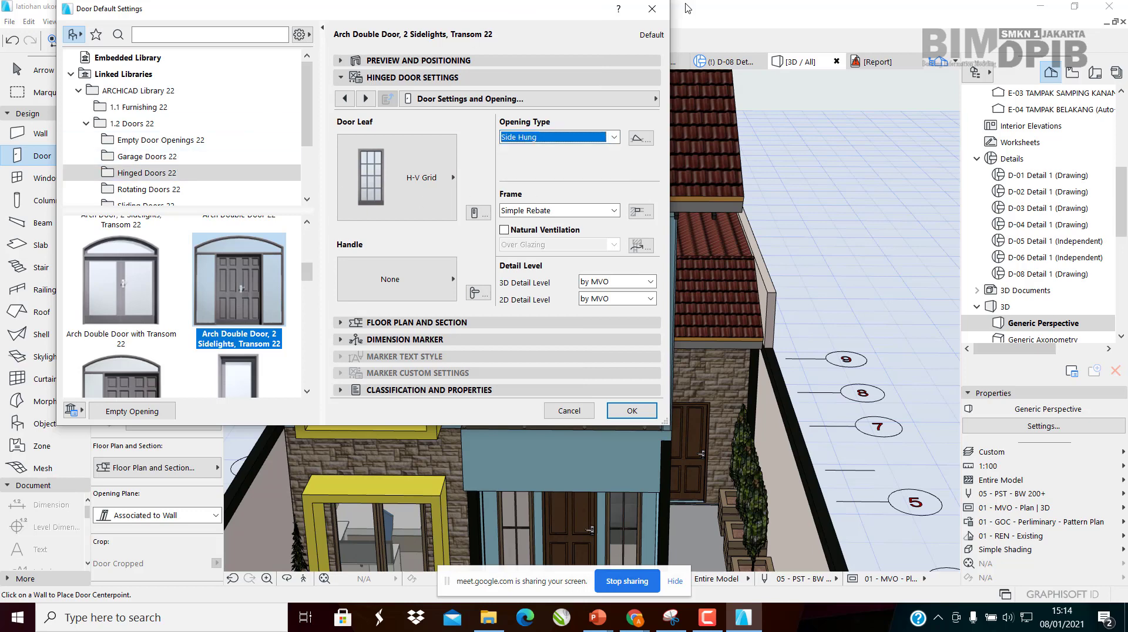
{"action": "key", "text": "Return"}
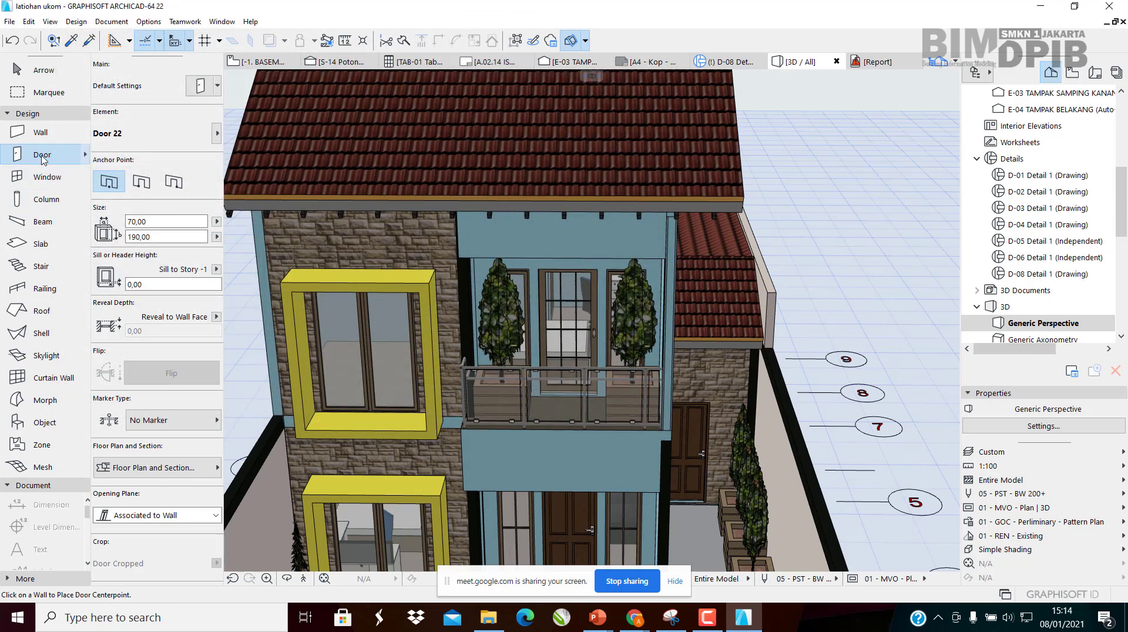
Activate the Wall tool and show the composite structures available for walls
{"action": "left_click", "coordinate": [51, 183]}
{"action": "left_click", "coordinate": [34, 204]}
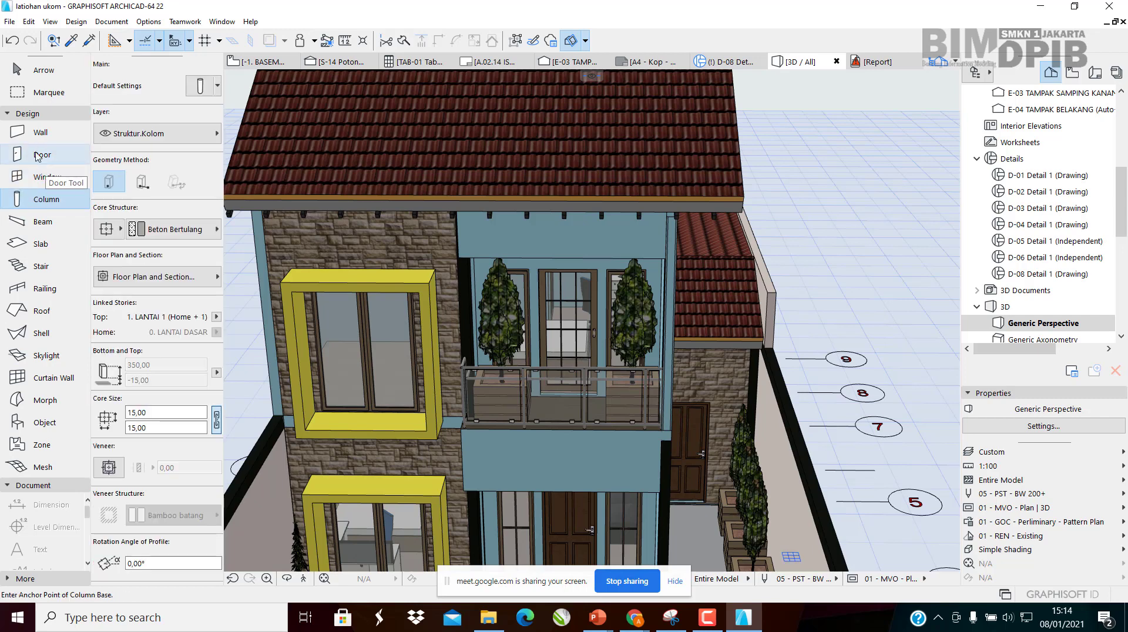
{"action": "left_click", "coordinate": [41, 132]}
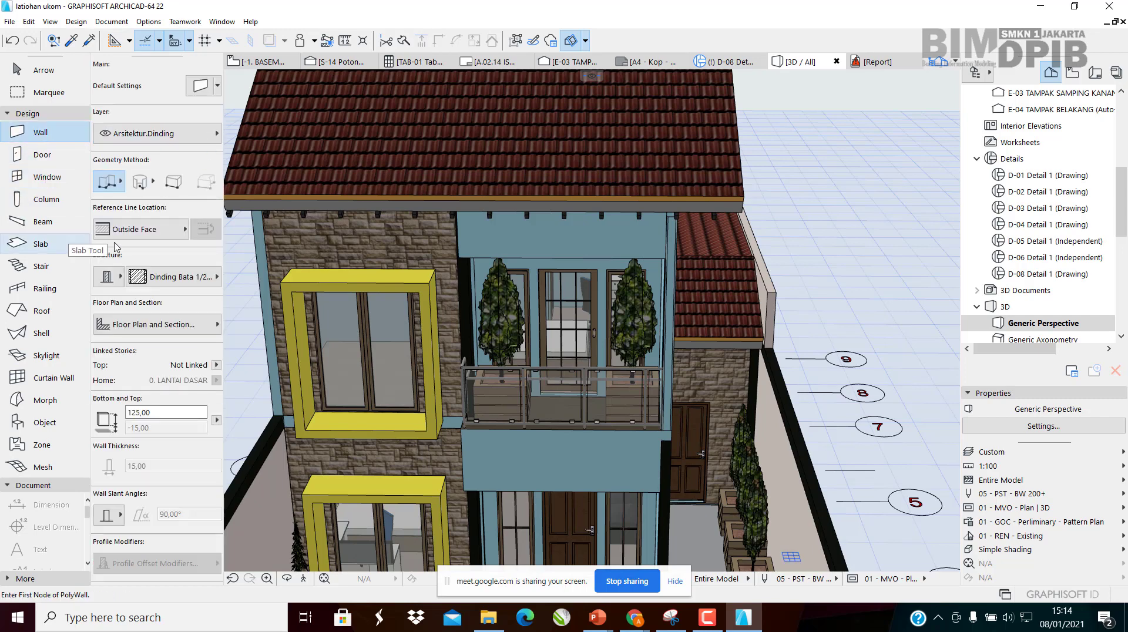
{"action": "left_click", "coordinate": [185, 283]}
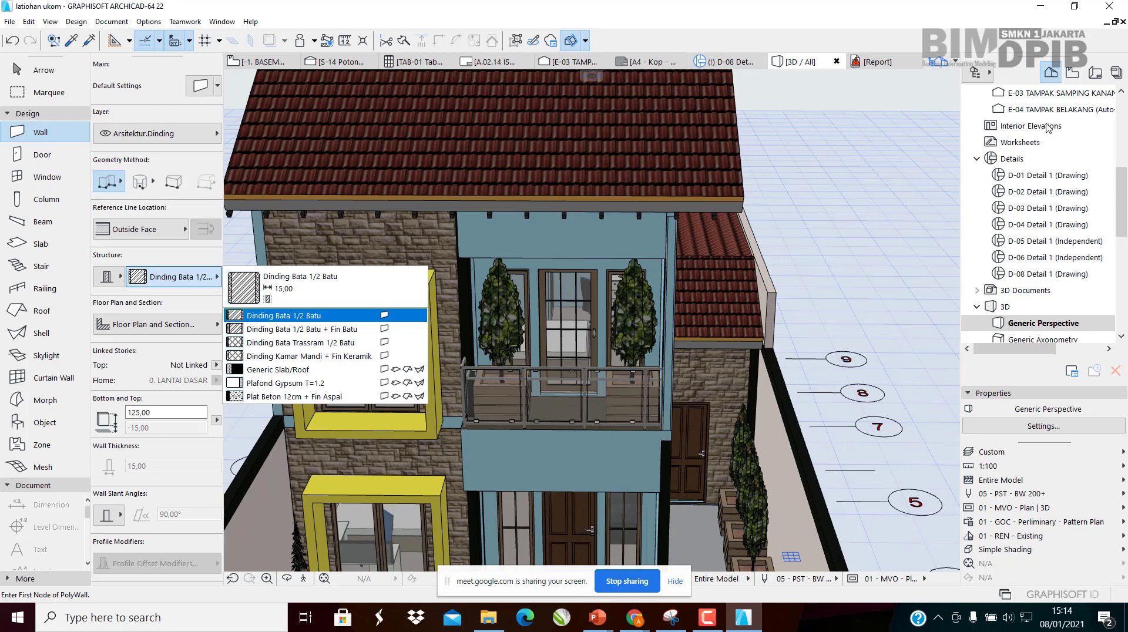
Open the 0. LANTAI DASAR floor plan and check the Wall tool's default settings
{"action": "scroll", "coordinate": [1049, 128], "scroll_direction": "up", "scroll_amount": 5}
{"action": "left_click", "coordinate": [1028, 161]}
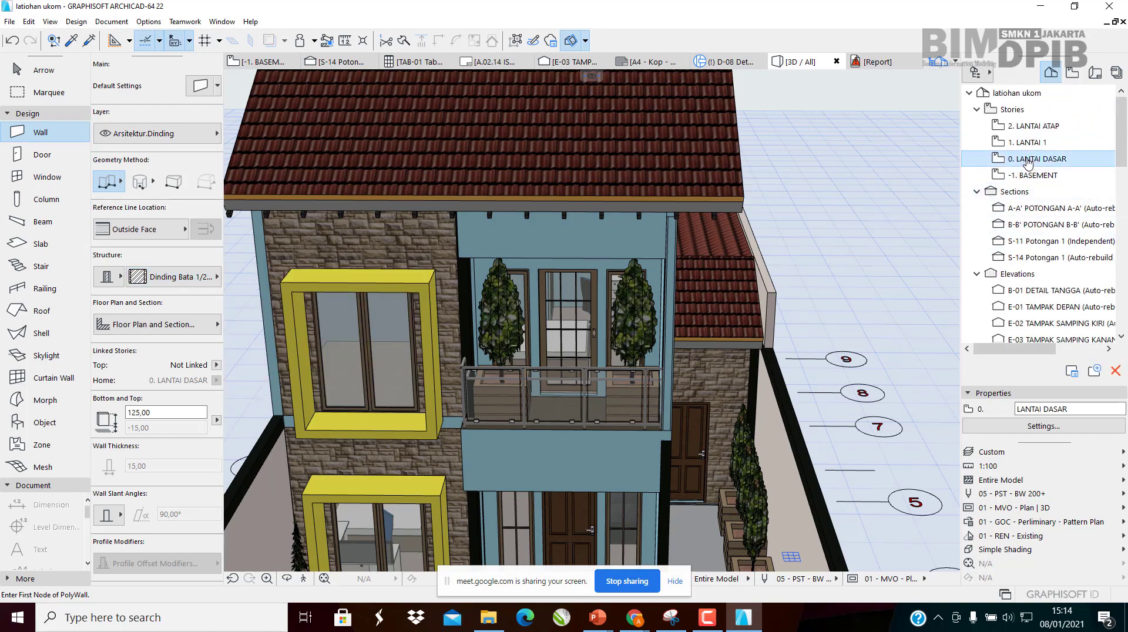
{"action": "double_click", "coordinate": [1028, 161]}
{"action": "scroll", "coordinate": [594, 382], "scroll_direction": "down", "scroll_amount": 5}
{"action": "middle_click_drag", "start_coordinate": [401, 409], "coordinate": [544, 288]}
{"action": "middle_click_drag", "start_coordinate": [493, 258], "coordinate": [837, 323]}
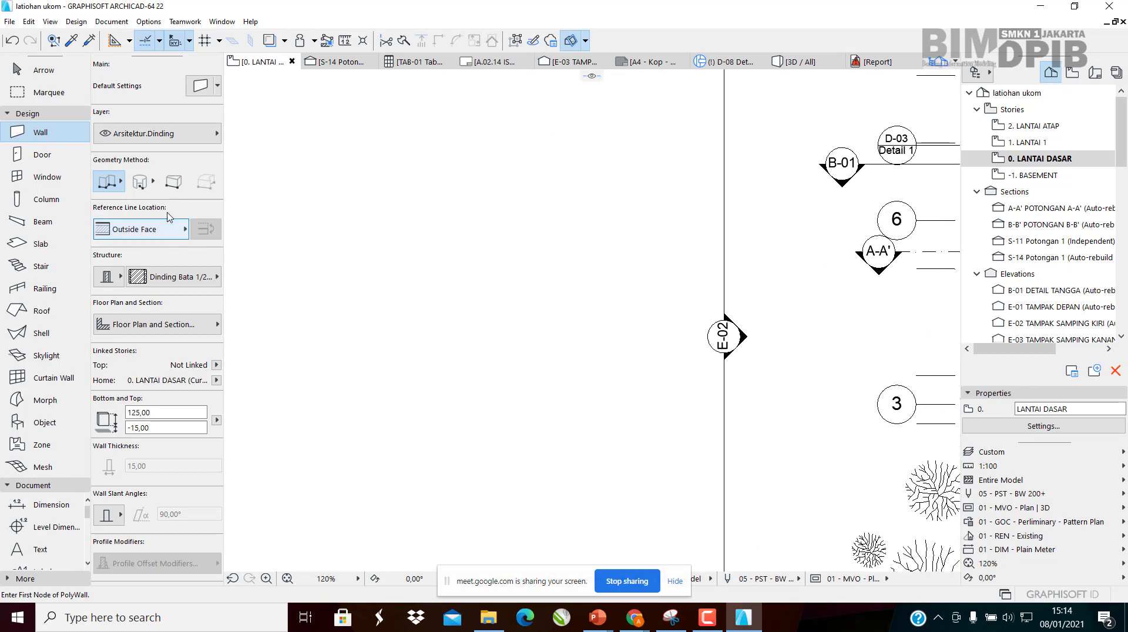
{"action": "double_click", "coordinate": [52, 136]}
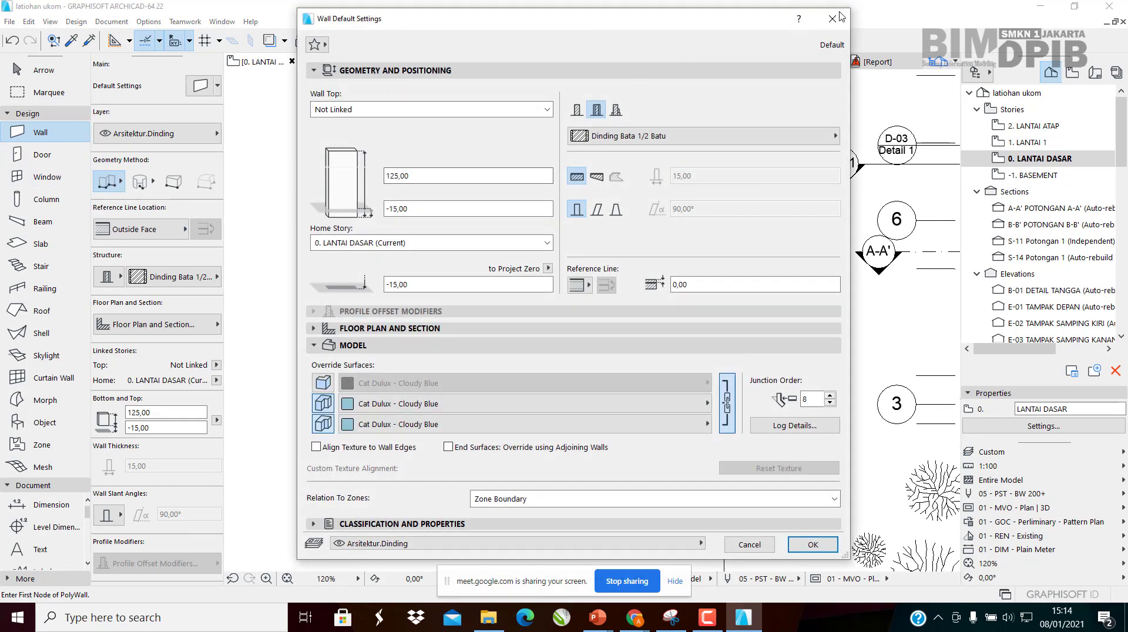
{"action": "left_click", "coordinate": [834, 18]}
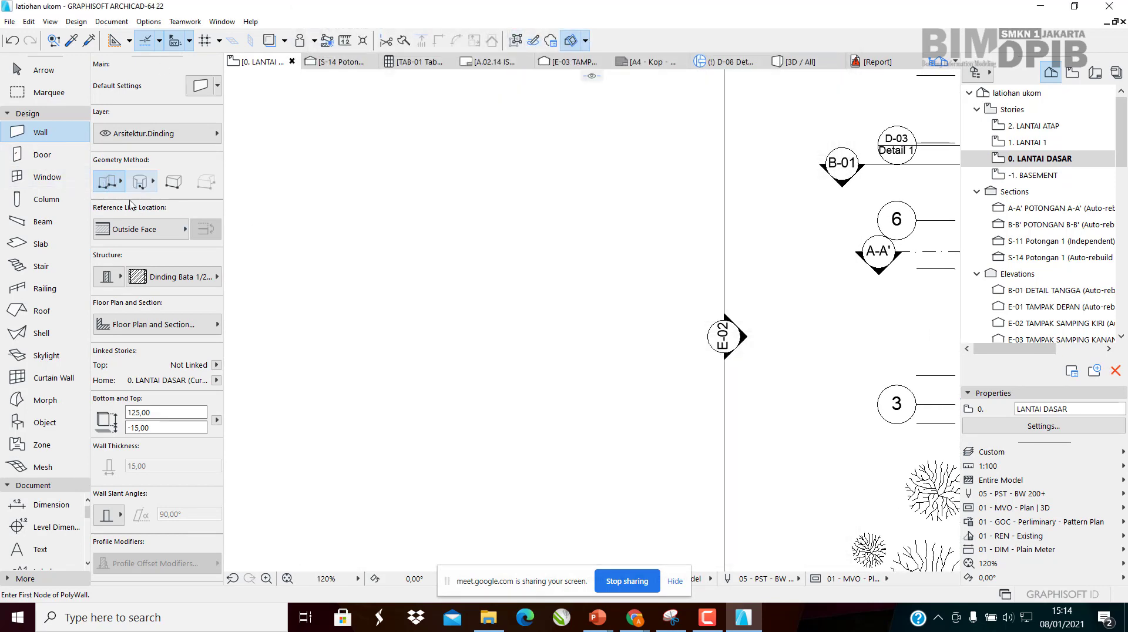
Draw a closed rectangular room about 300 wide beside the house plan, with the walls' reference line set to Center
{"action": "left_click", "coordinate": [404, 182]}
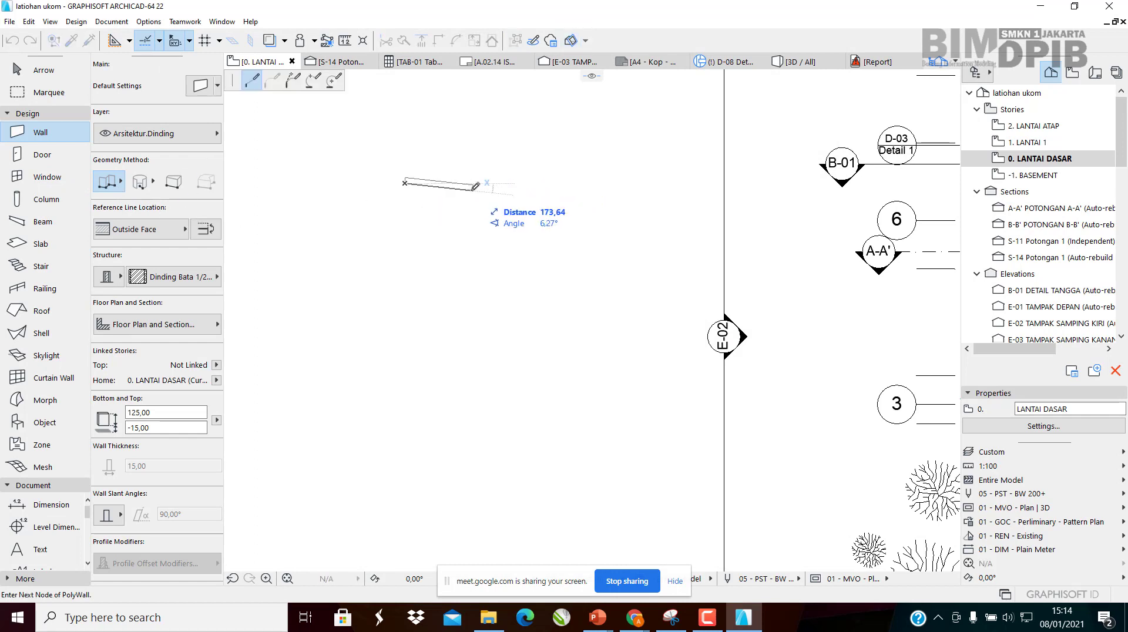
{"action": "scroll", "coordinate": [476, 187], "scroll_direction": "up", "scroll_amount": 3}
{"action": "left_click", "coordinate": [137, 230]}
{"action": "left_click", "coordinate": [233, 246]}
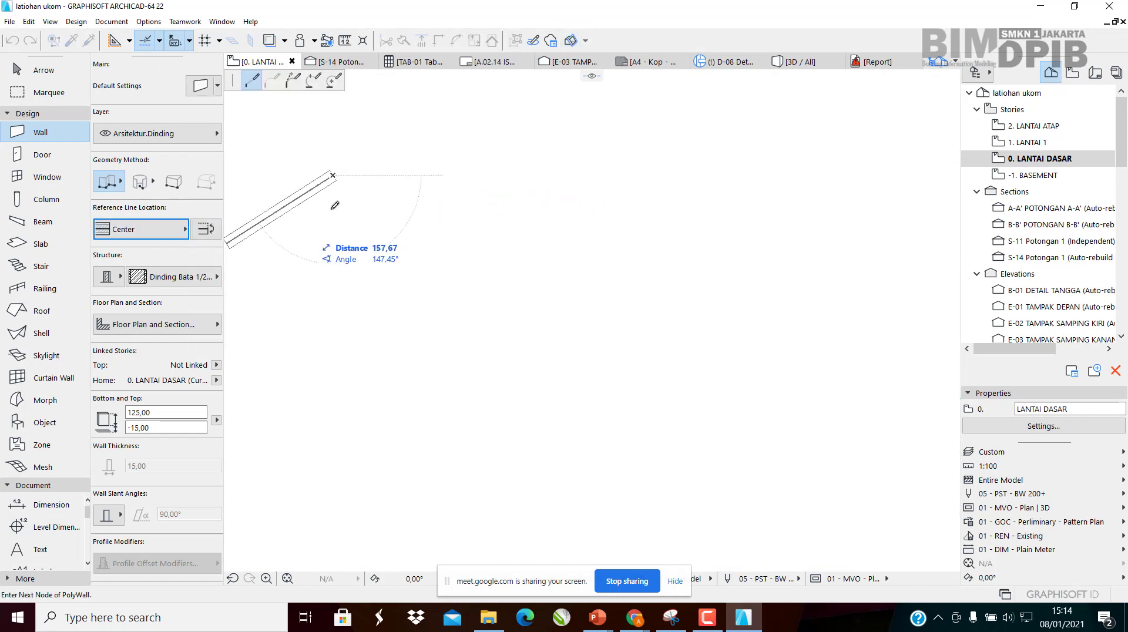
{"action": "scroll", "coordinate": [388, 156], "scroll_direction": "up", "scroll_amount": 2}
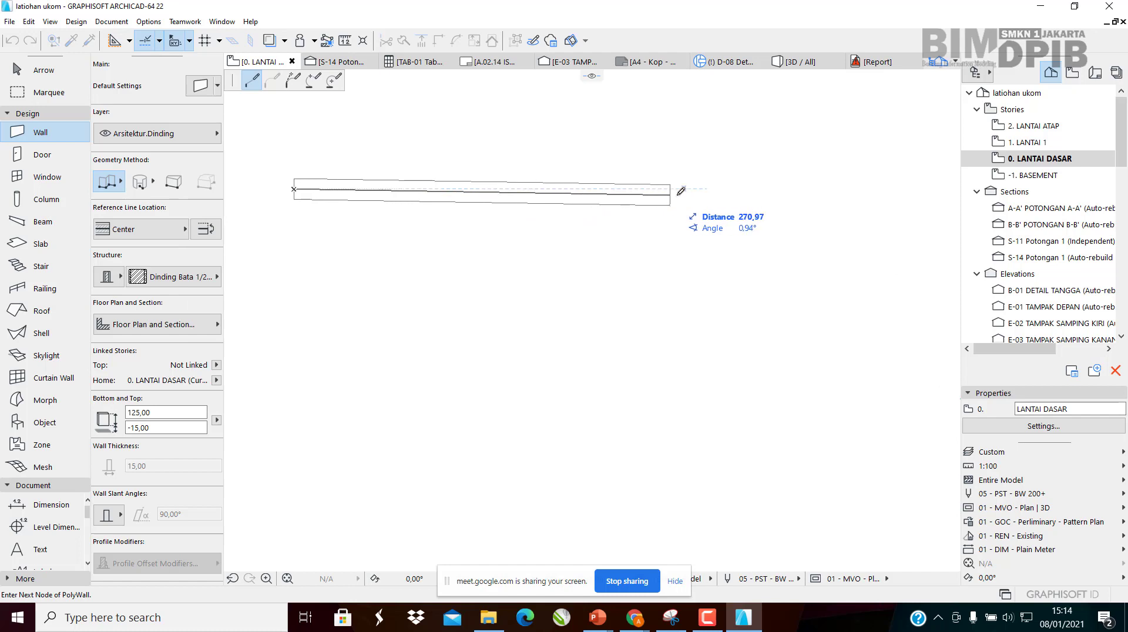
{"action": "left_click", "coordinate": [710, 527]}
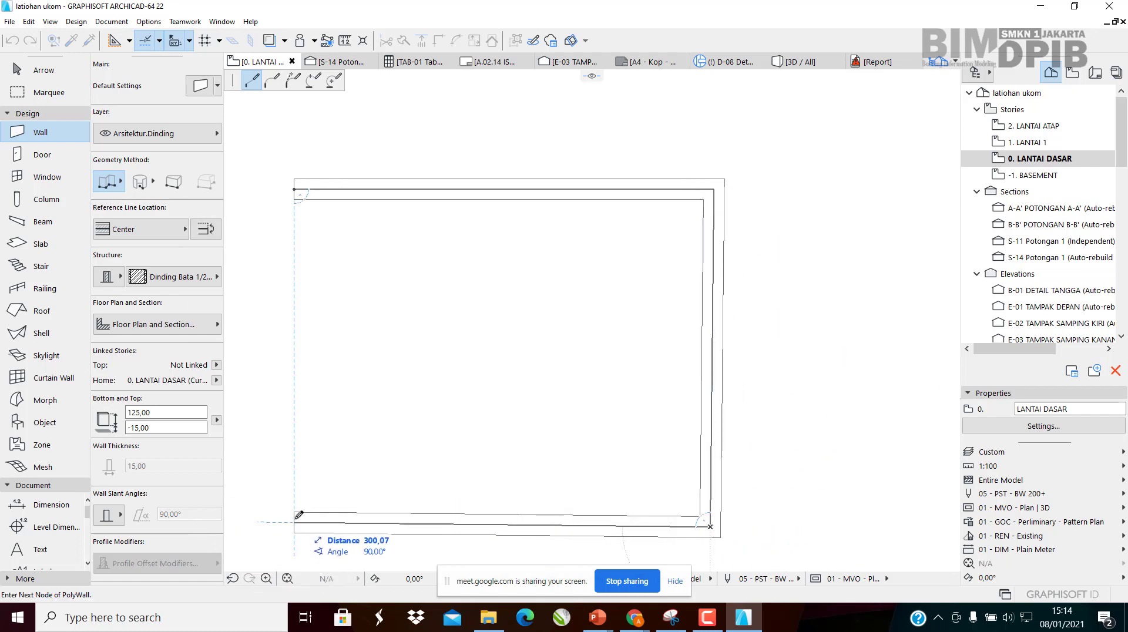
{"action": "left_click", "coordinate": [294, 522]}
{"action": "left_click", "coordinate": [295, 187]}
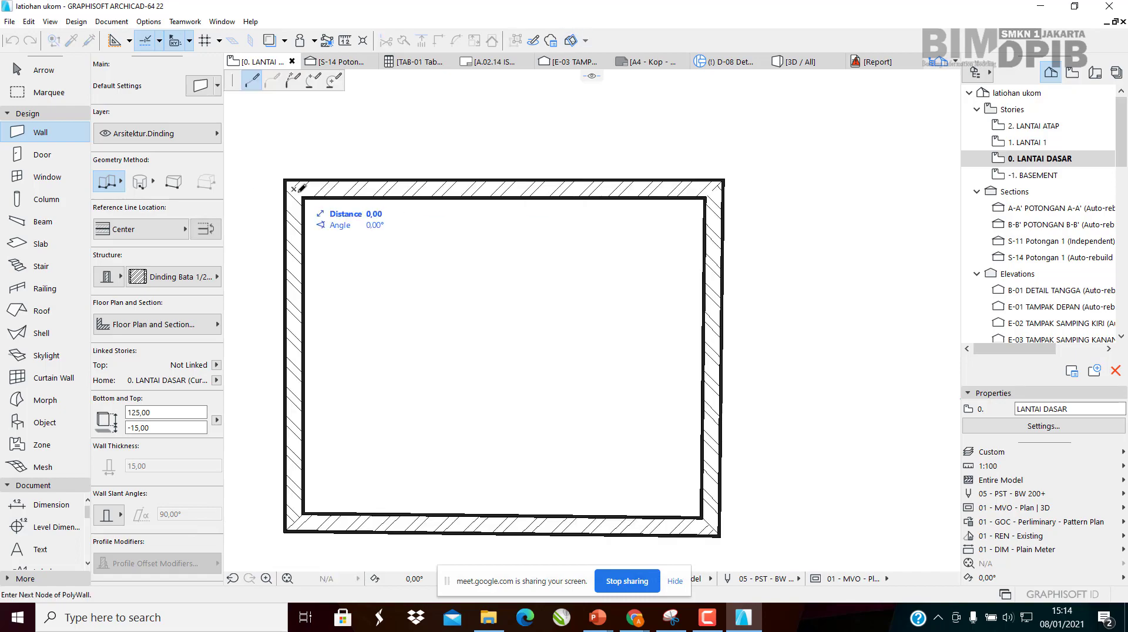
Finish the Wall command and examine the composite wall layers at the new room's upper-left corner
{"action": "scroll", "coordinate": [297, 189], "scroll_direction": "up", "scroll_amount": 3}
{"action": "key", "text": "Escape"}
{"action": "scroll", "coordinate": [311, 188], "scroll_direction": "up", "scroll_amount": 4}
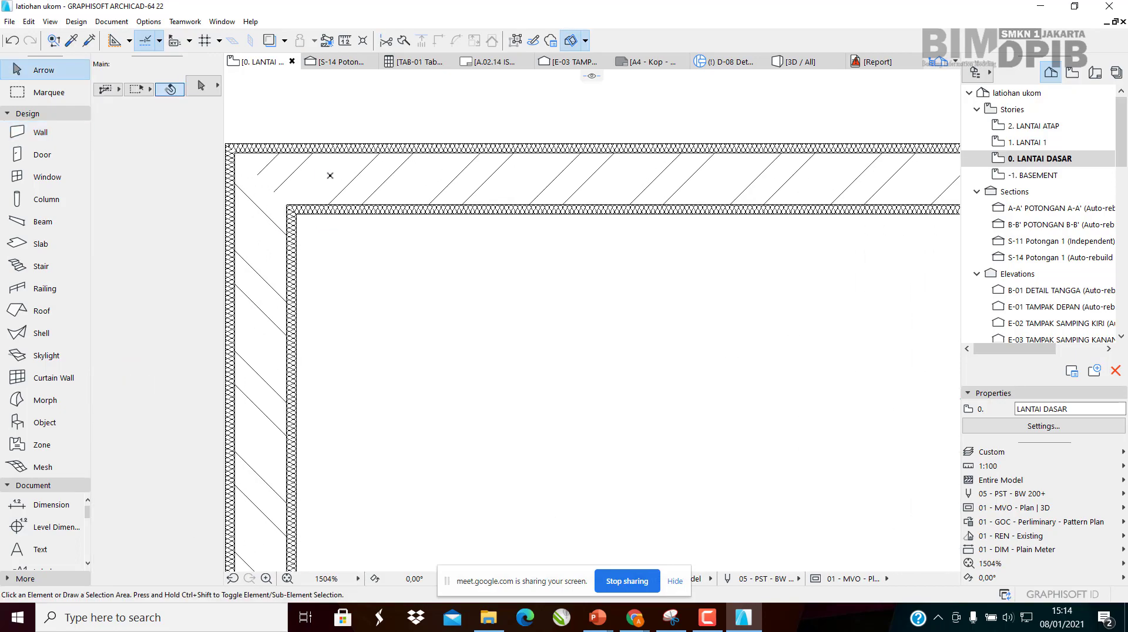
{"action": "middle_click_drag", "start_coordinate": [280, 201], "coordinate": [383, 181]}
{"action": "scroll", "coordinate": [383, 182], "scroll_direction": "down", "scroll_amount": 1}
{"action": "scroll", "coordinate": [635, 164], "scroll_direction": "down", "scroll_amount": 5}
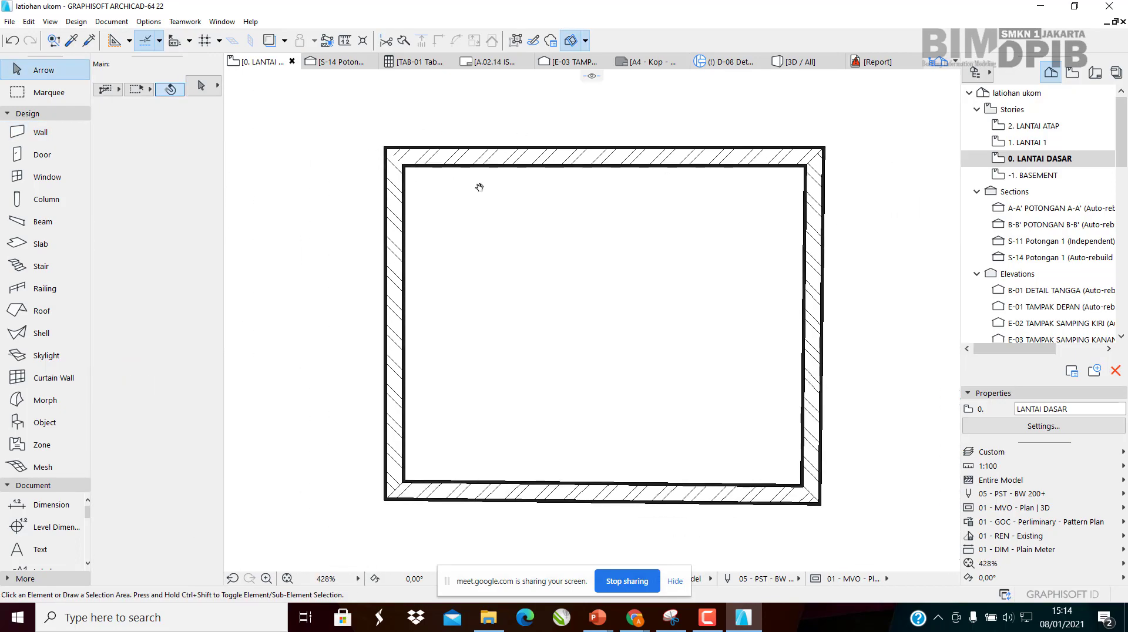
Set the default door to Door with 2 Sidelights and Transom 22 from the Hinged Doors 22 library
{"action": "key", "text": "ctrl+a"}
{"action": "left_click", "coordinate": [41, 157]}
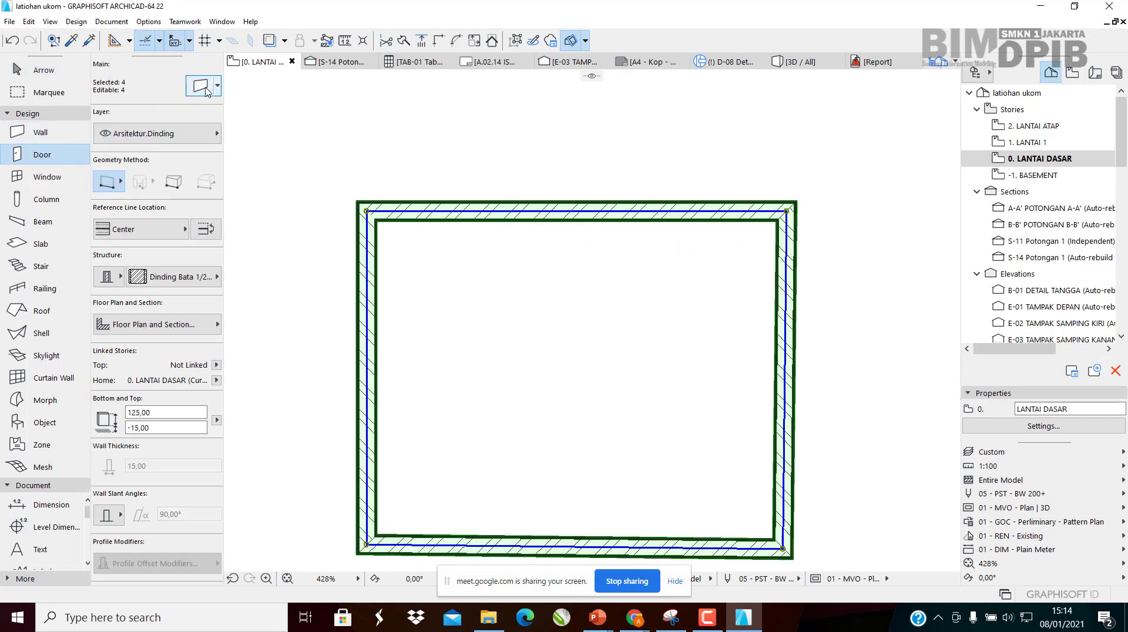
{"action": "key", "text": "Escape"}
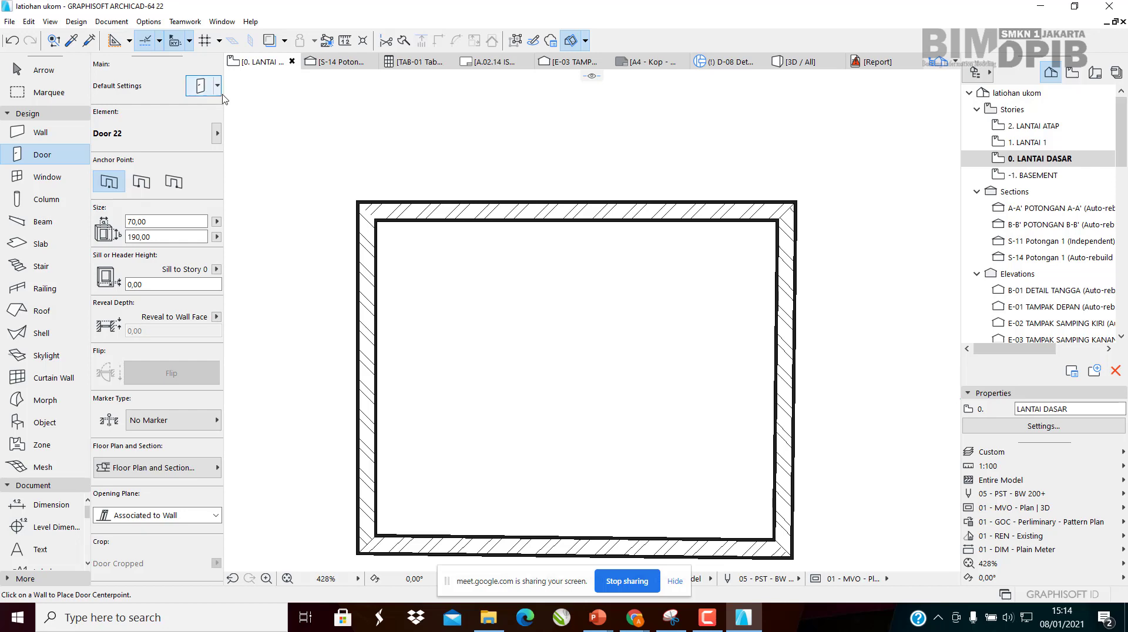
{"action": "scroll", "coordinate": [186, 305], "scroll_direction": "down", "scroll_amount": 5}
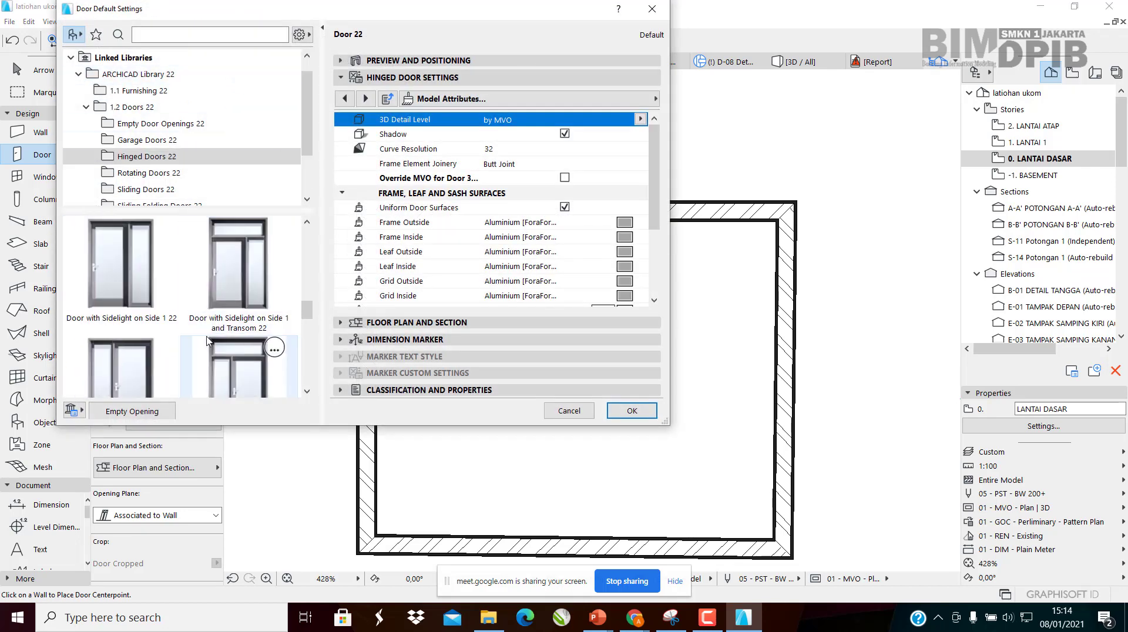
{"action": "scroll", "coordinate": [147, 323], "scroll_direction": "up", "scroll_amount": 4}
{"action": "scroll", "coordinate": [105, 312], "scroll_direction": "down", "scroll_amount": 4}
{"action": "scroll", "coordinate": [265, 318], "scroll_direction": "up", "scroll_amount": 6}
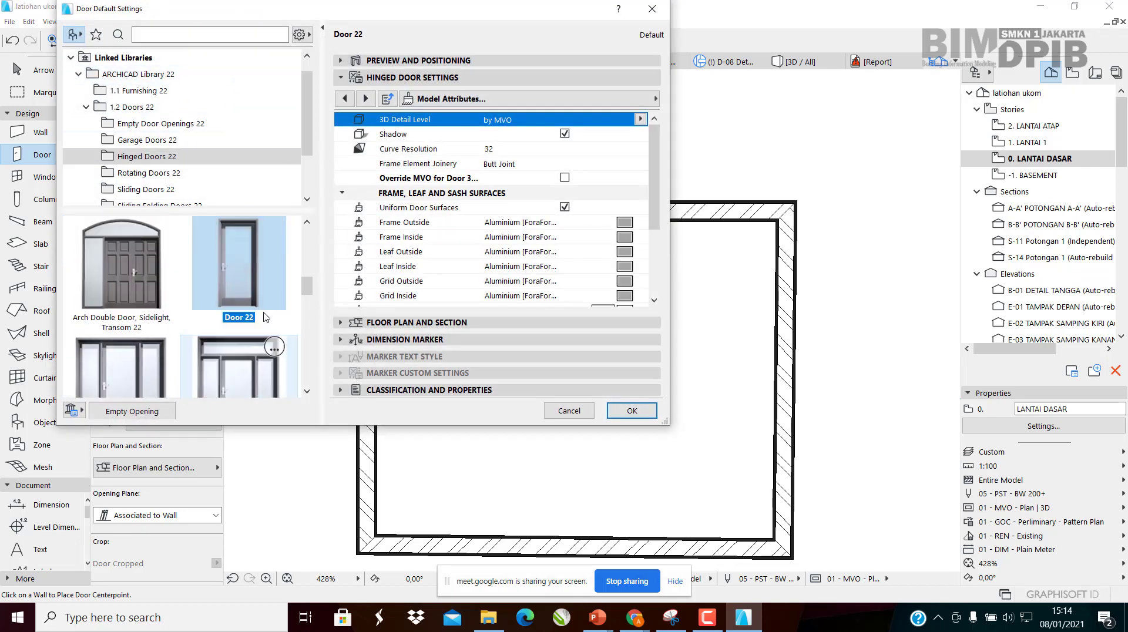
{"action": "left_click", "coordinate": [222, 359]}
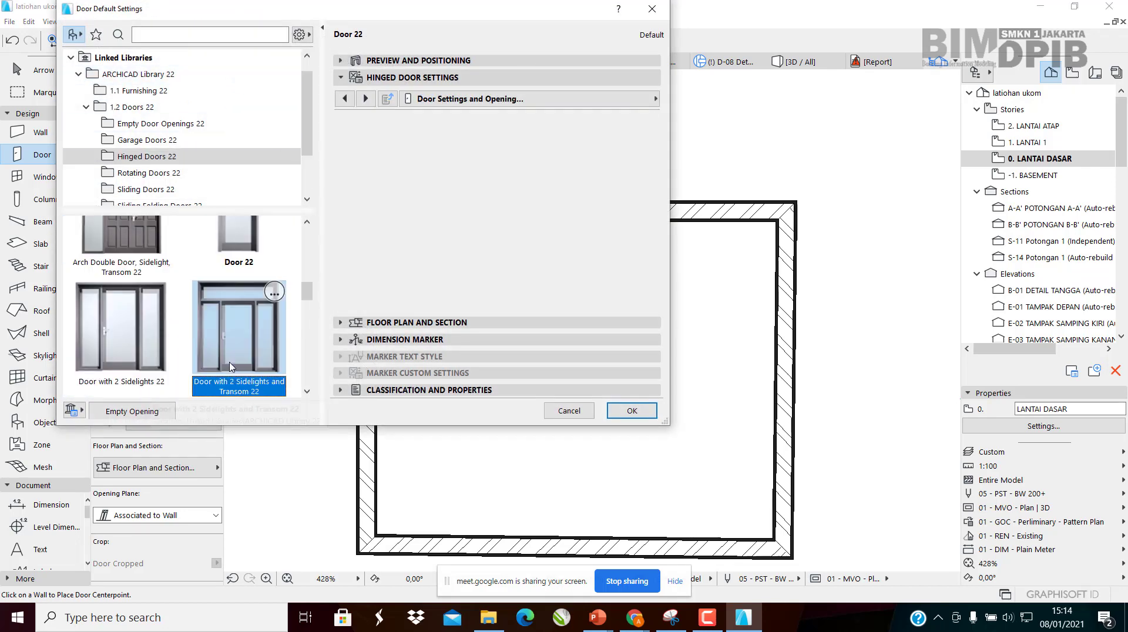
{"action": "left_click", "coordinate": [632, 411]}
Place the door near the middle of the new room's upper wall, opening into the room
{"action": "scroll", "coordinate": [584, 206], "scroll_direction": "down", "scroll_amount": 2}
{"action": "scroll", "coordinate": [584, 305], "scroll_direction": "up", "scroll_amount": 2}
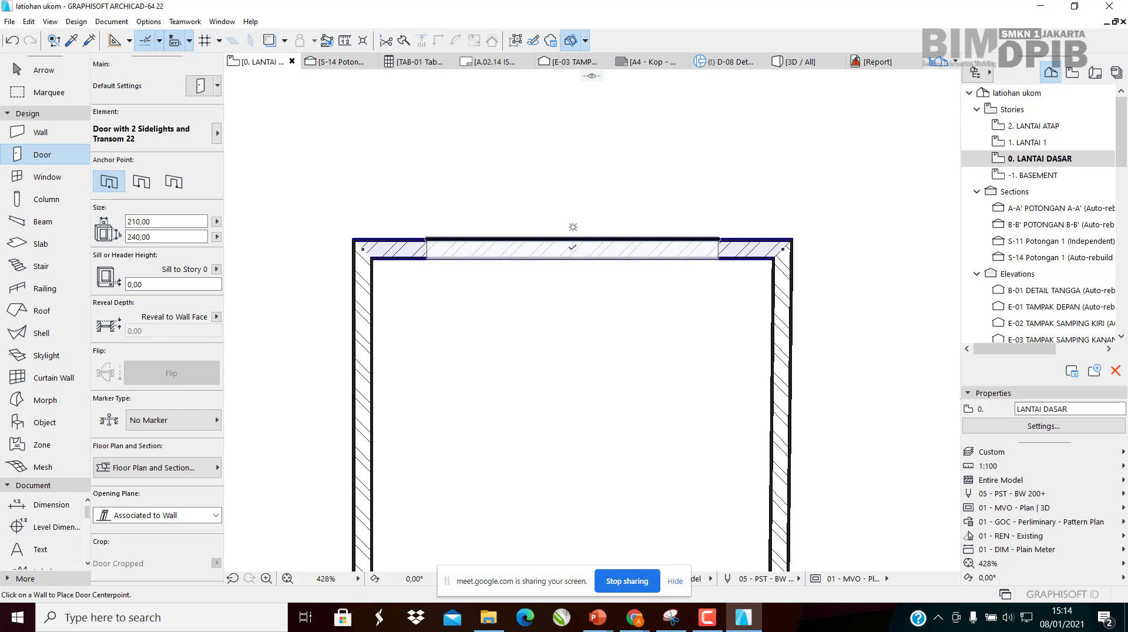
{"action": "left_click", "coordinate": [582, 240]}
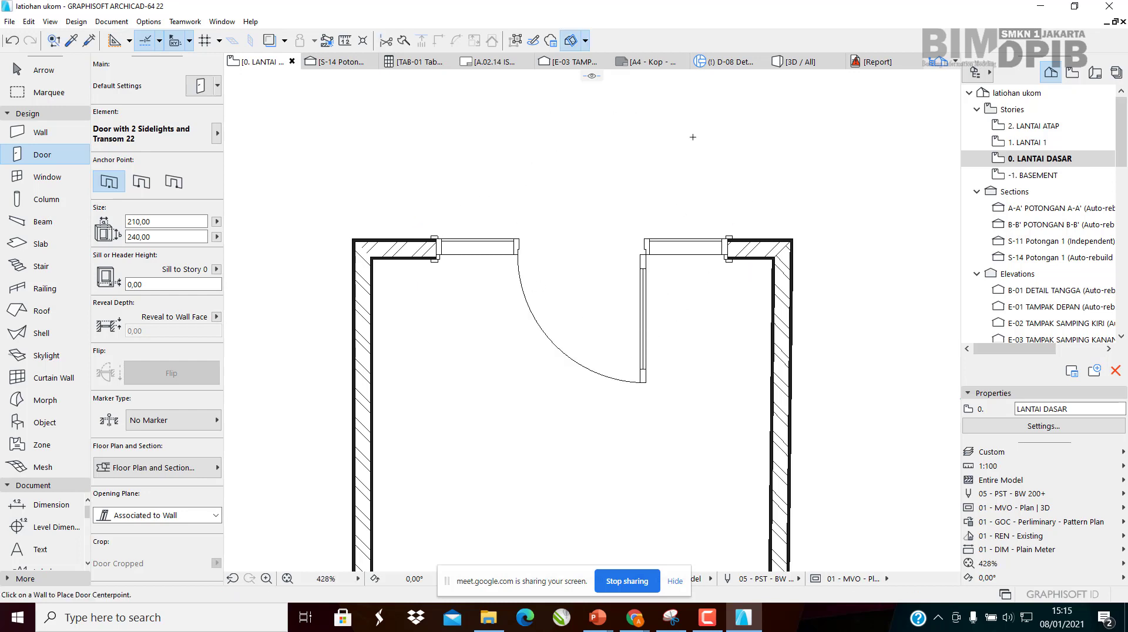
Select the new room's four walls on the floor plan and show the model in 3D
{"action": "scroll", "coordinate": [647, 283], "scroll_direction": "down", "scroll_amount": 4}
{"action": "key", "text": "Escape"}
{"action": "left_click_drag", "start_coordinate": [401, 202], "coordinate": [809, 461]}
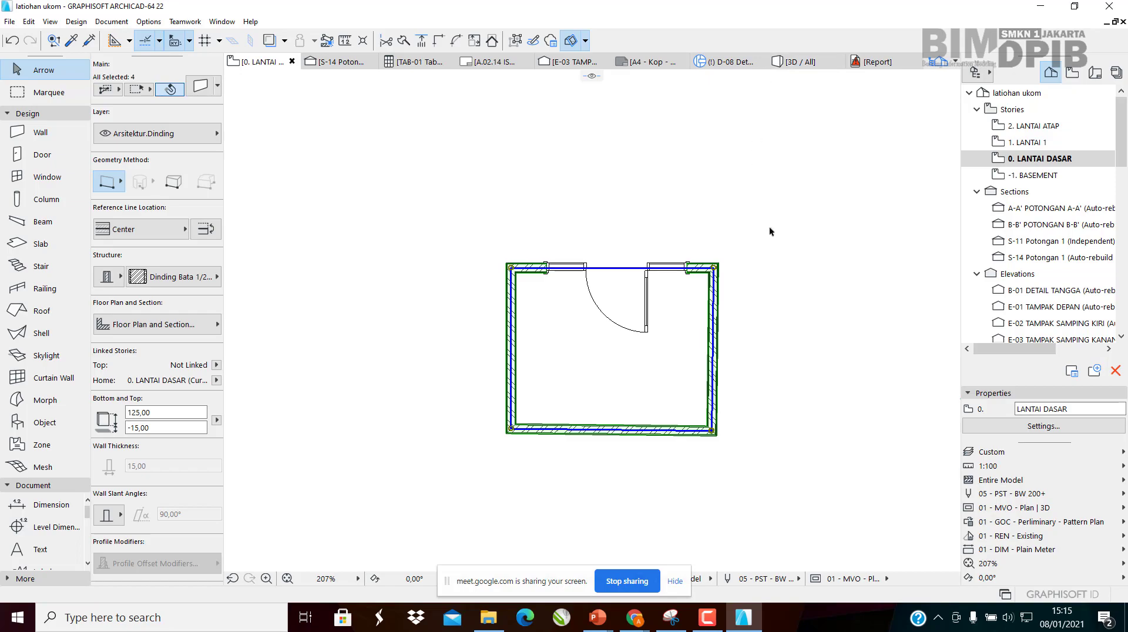
{"action": "key", "text": "F3"}
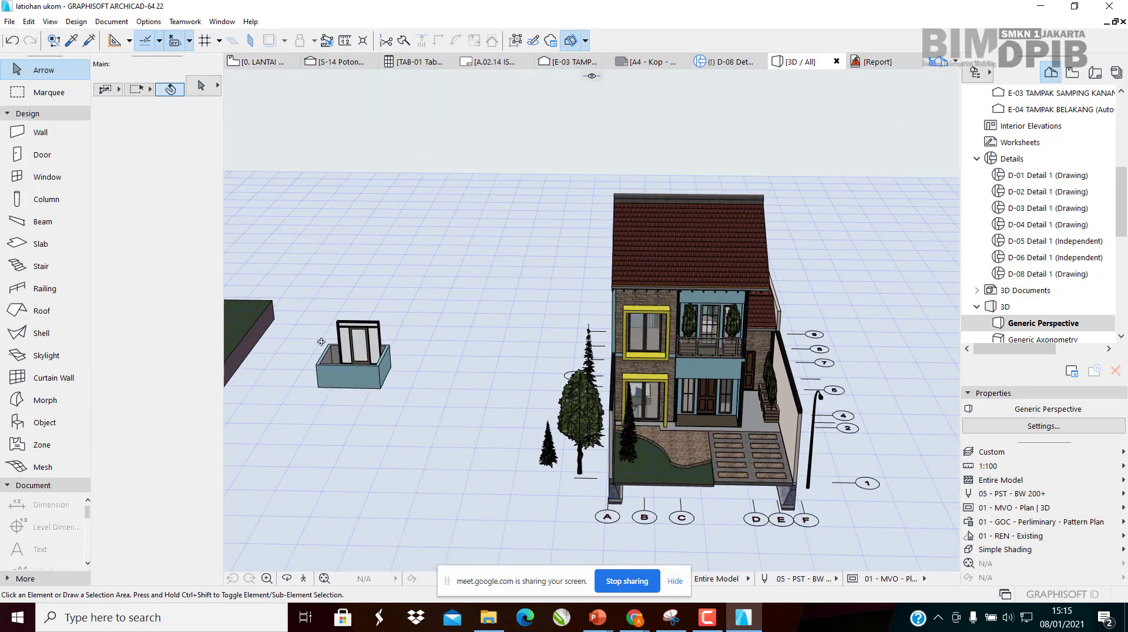
Try to change the top height of the small demo room's four walls through their selection settings
{"action": "middle_click_drag", "start_coordinate": [321, 342], "coordinate": [319, 219], "text": "shift"}
{"action": "scroll", "coordinate": [347, 214], "scroll_direction": "up", "scroll_amount": 3}
{"action": "middle_click_drag", "start_coordinate": [479, 250], "coordinate": [299, 168], "text": "shift"}
{"action": "middle_click_drag", "start_coordinate": [414, 168], "coordinate": [205, 384]}
{"action": "middle_click_drag", "start_coordinate": [478, 272], "coordinate": [681, 409]}
{"action": "middle_click_drag", "start_coordinate": [285, 196], "coordinate": [333, 202]}
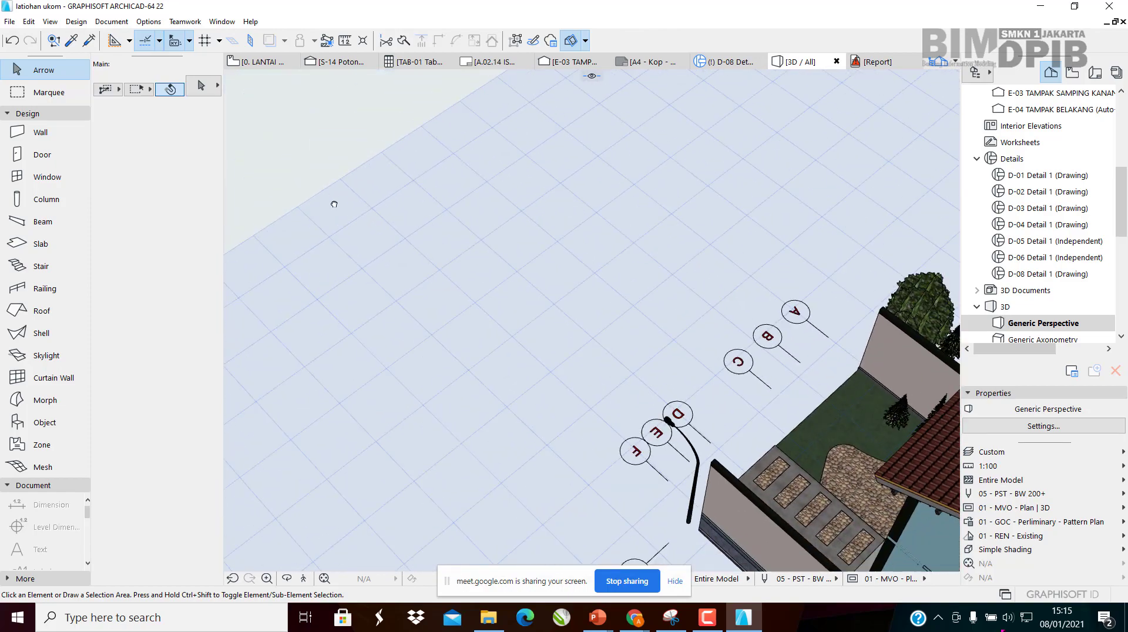
{"action": "scroll", "coordinate": [333, 202], "scroll_direction": "down", "scroll_amount": 3}
{"action": "middle_click_drag", "start_coordinate": [876, 252], "coordinate": [589, 230]}
{"action": "scroll", "coordinate": [588, 229], "scroll_direction": "up", "scroll_amount": 6}
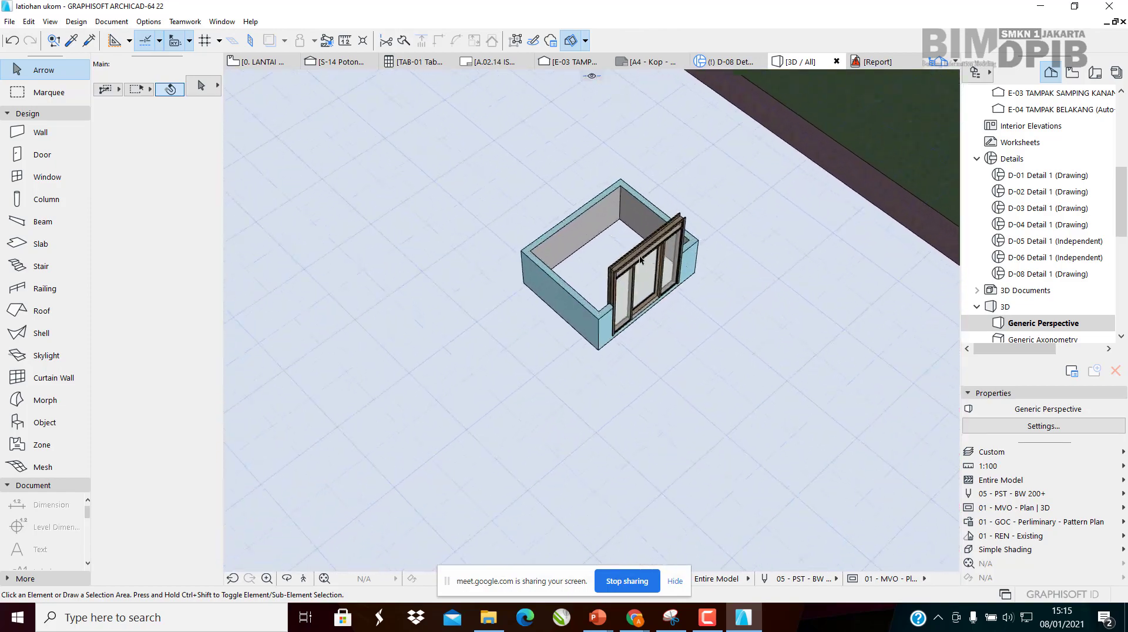
{"action": "left_click", "coordinate": [553, 326]}
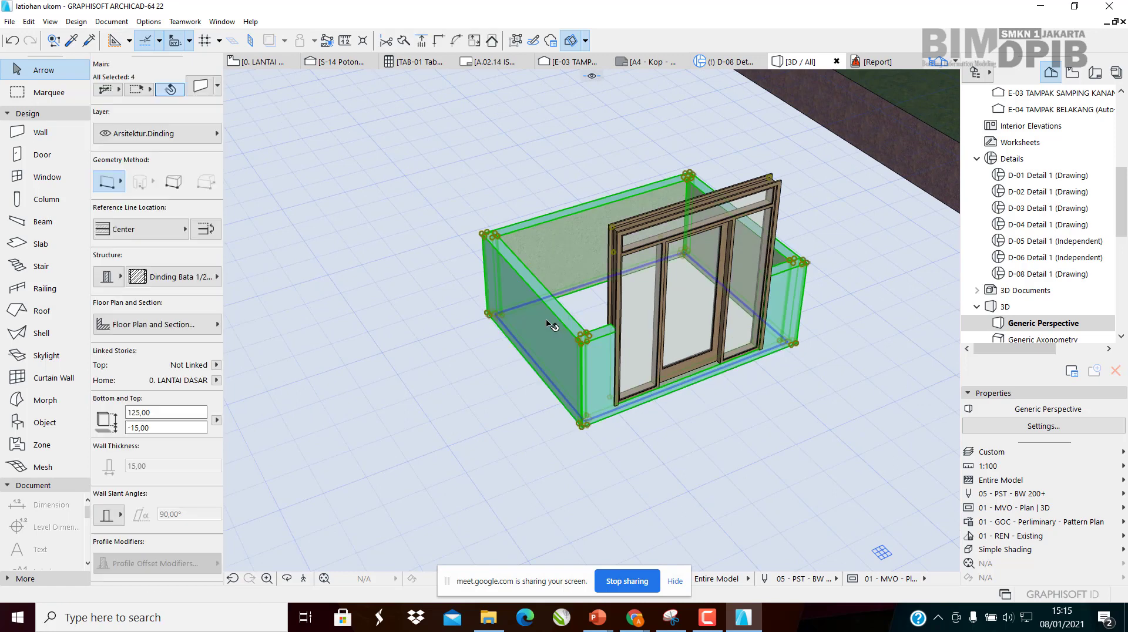
{"action": "double_click", "coordinate": [566, 315]}
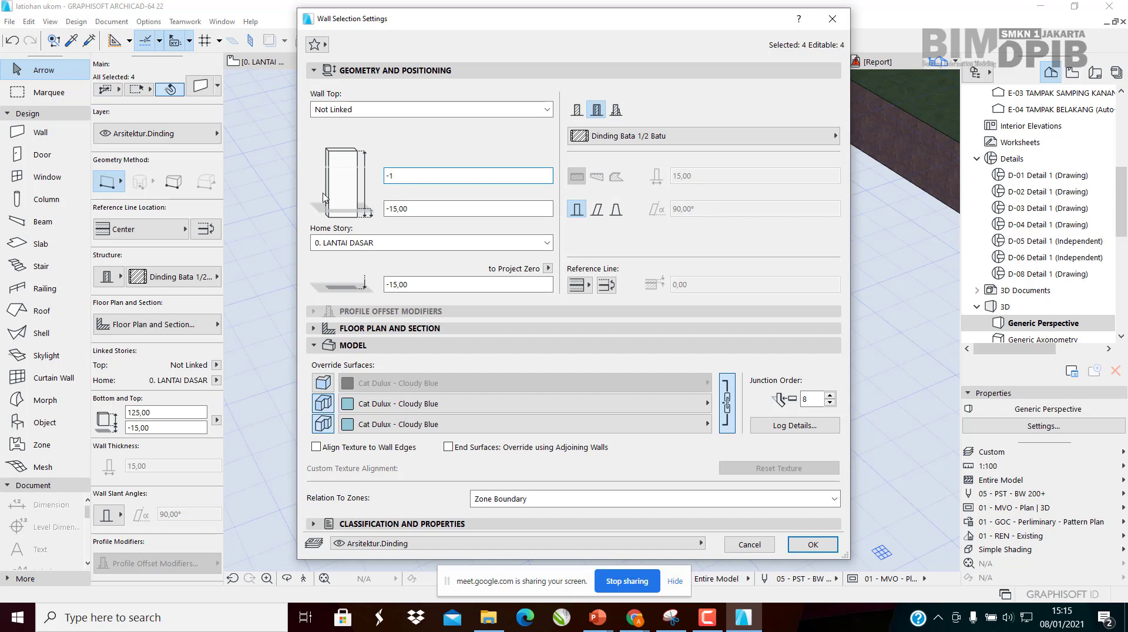
{"action": "key", "text": "Return"}
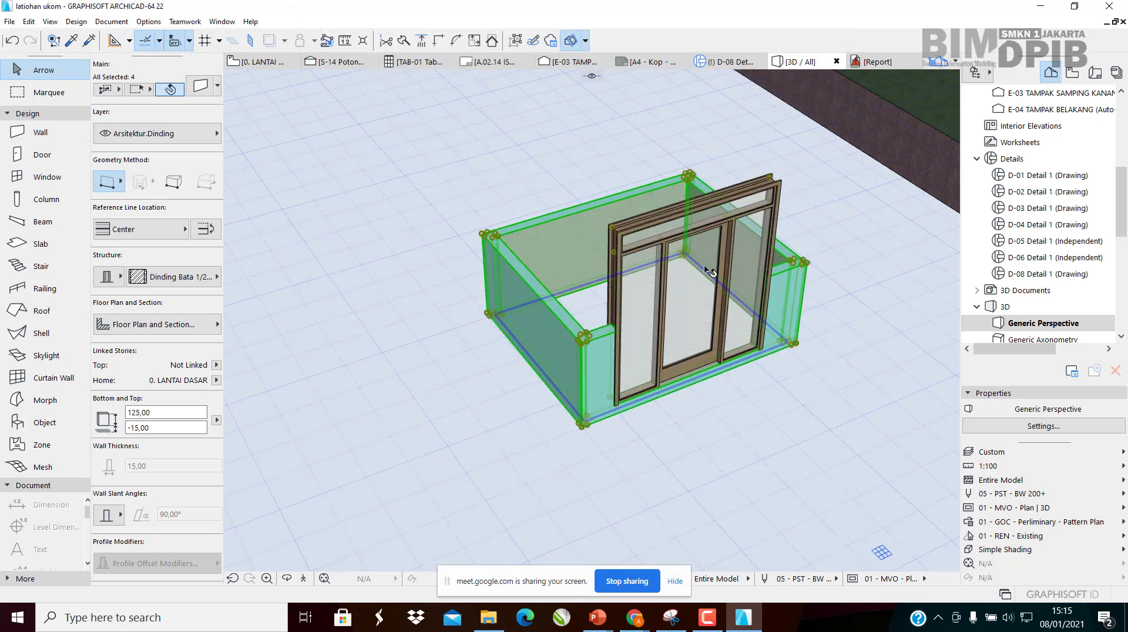
Link the top of the demo room's four walls to story 1. LANTAI 1 (Home + 1) with a top offset of -15
{"action": "scroll", "coordinate": [645, 335], "scroll_direction": "up", "scroll_amount": 3}
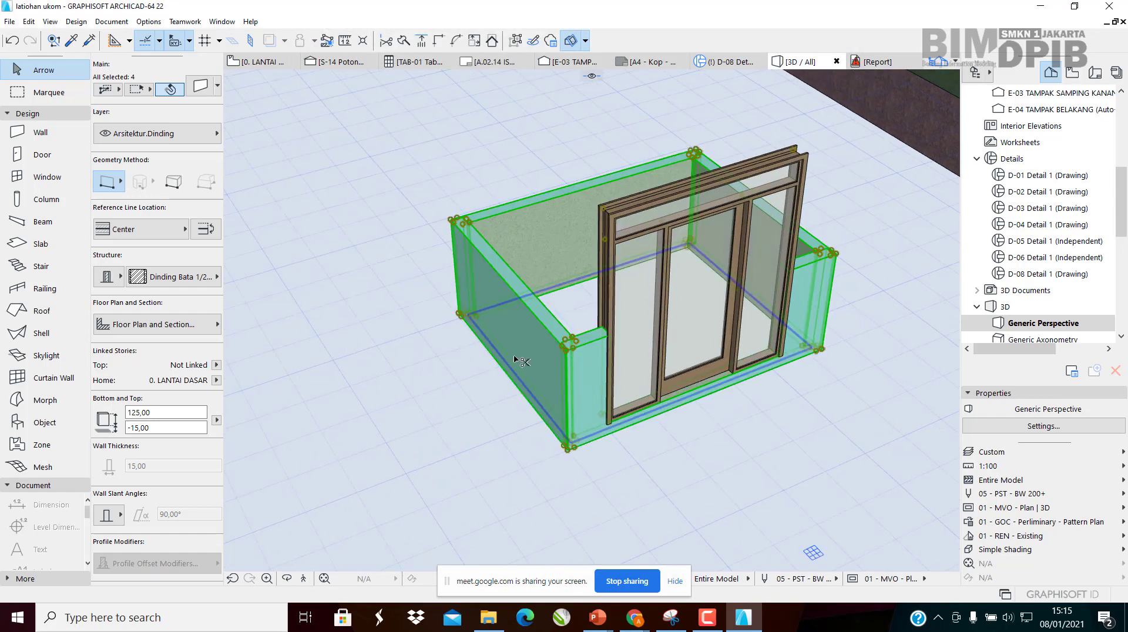
{"action": "key", "text": "ctrl+t"}
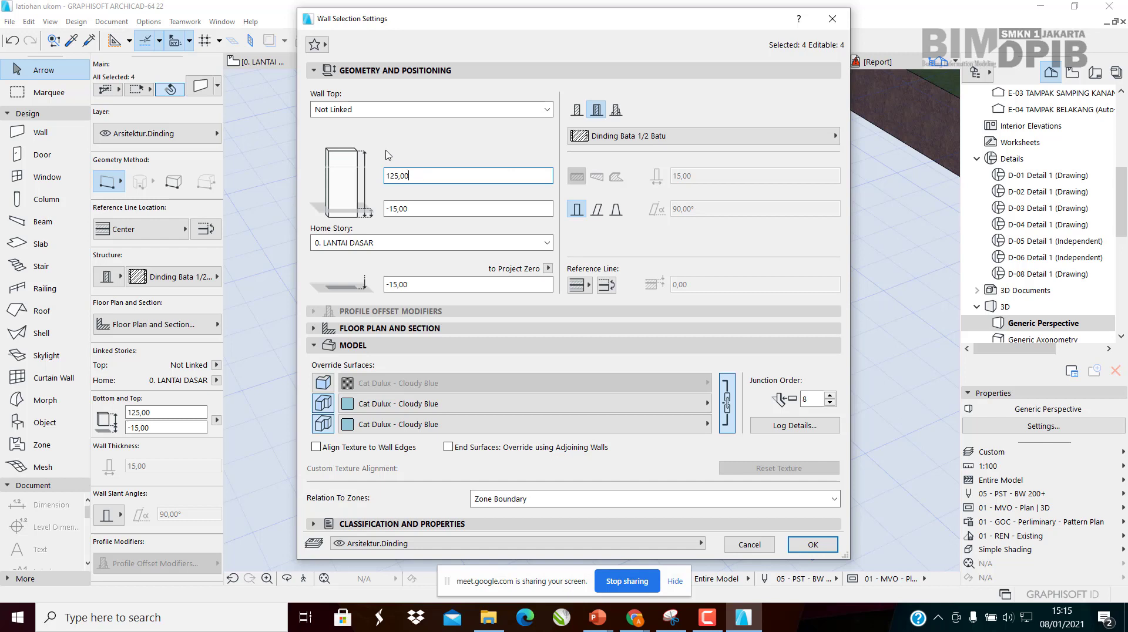
{"action": "left_click", "coordinate": [413, 111]}
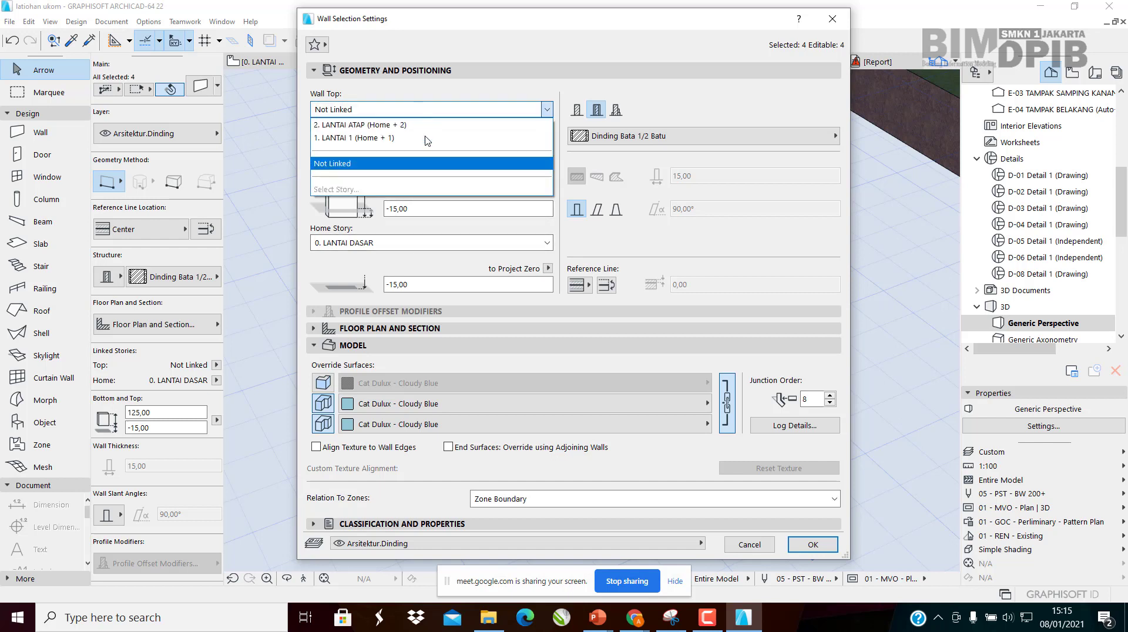
{"action": "left_click", "coordinate": [372, 138]}
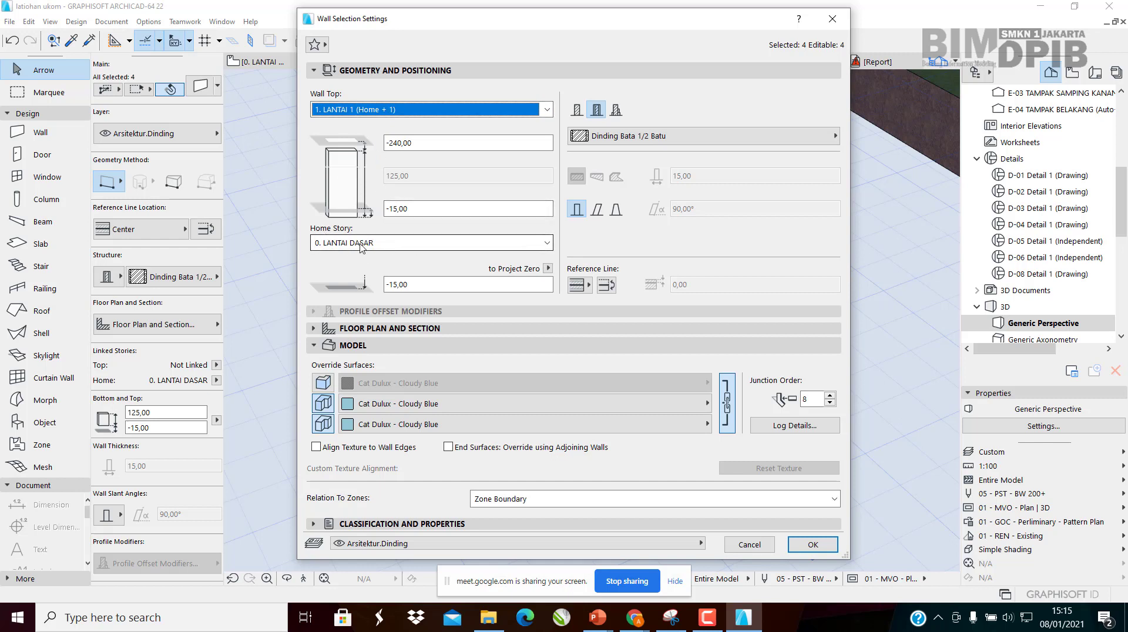
{"action": "left_click", "coordinate": [414, 143]}
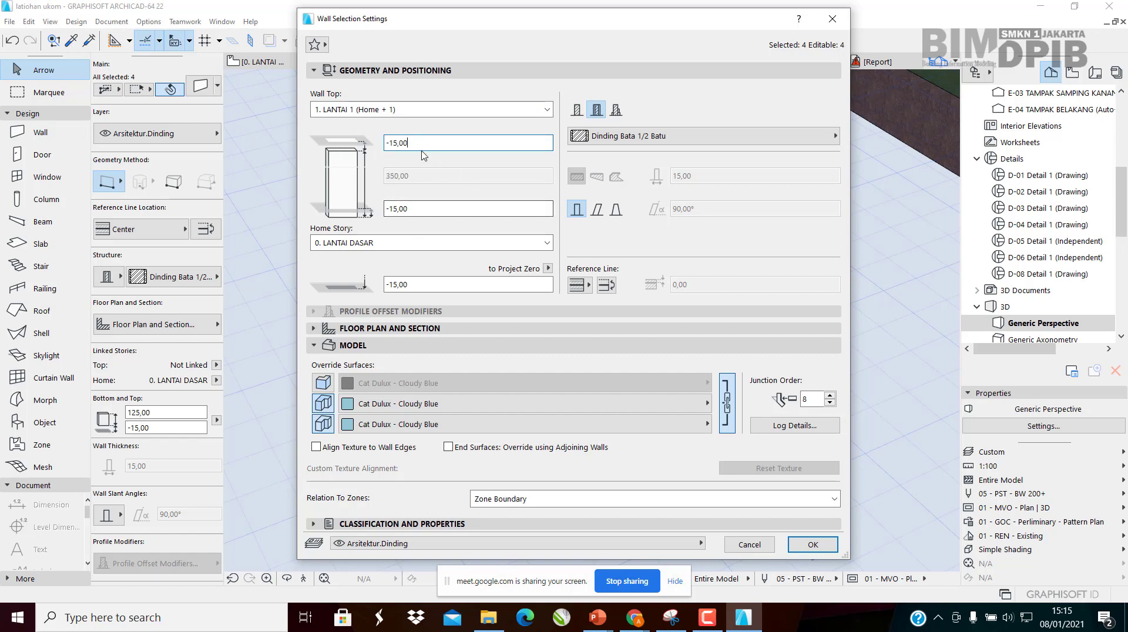
{"action": "left_click", "coordinate": [813, 545]}
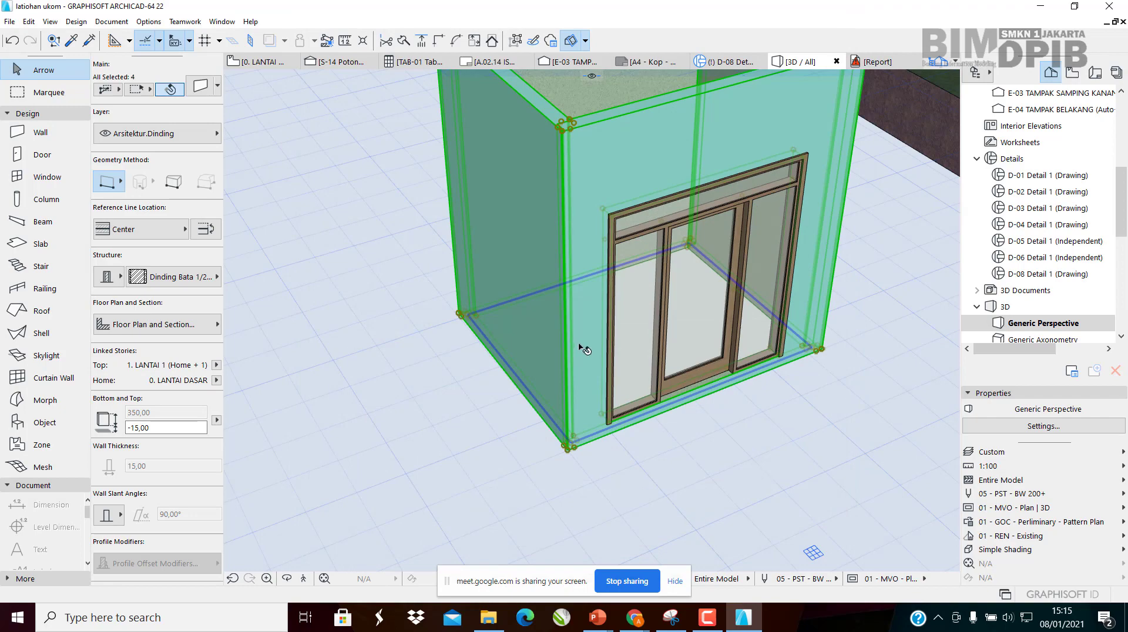
Give the demo room's door Handle 3 and an H-V Grid door leaf
{"action": "middle_click_drag", "start_coordinate": [583, 349], "coordinate": [935, 235], "text": "shift"}
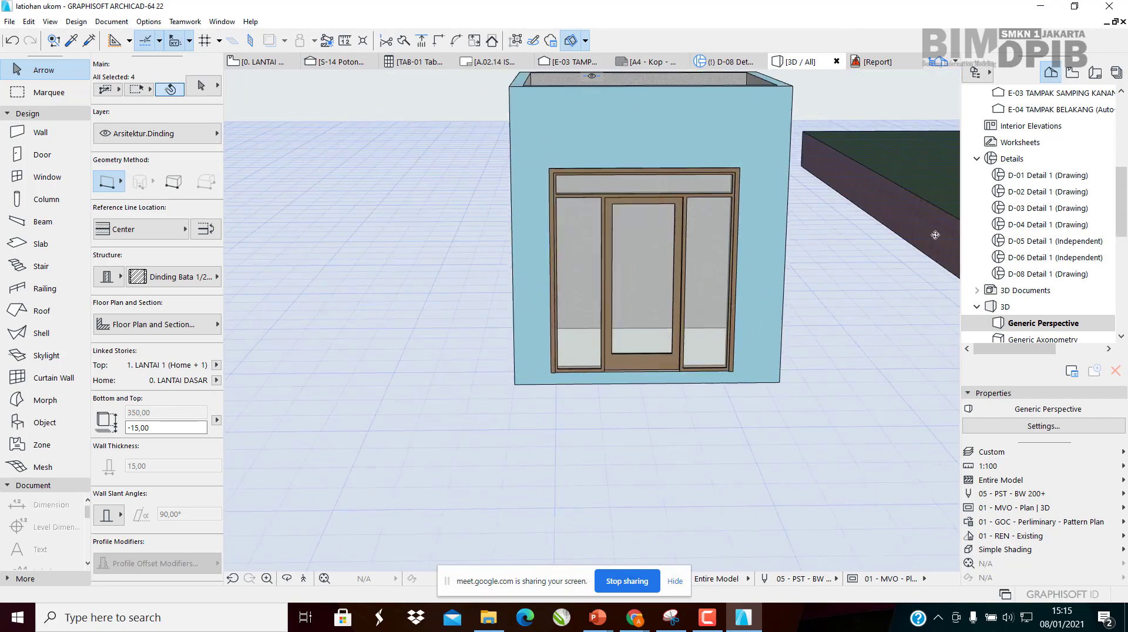
{"action": "scroll", "coordinate": [718, 210], "scroll_direction": "up", "scroll_amount": 5}
{"action": "left_click", "coordinate": [529, 377]}
{"action": "scroll", "coordinate": [553, 379], "scroll_direction": "up", "scroll_amount": 2}
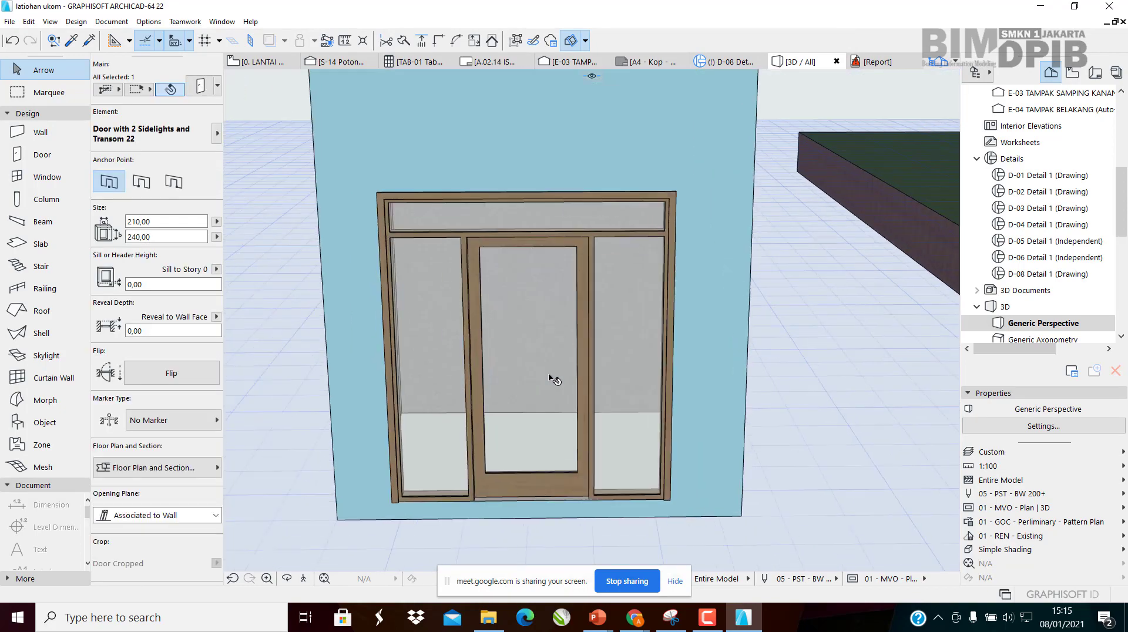
{"action": "scroll", "coordinate": [555, 380], "scroll_direction": "up", "scroll_amount": 2}
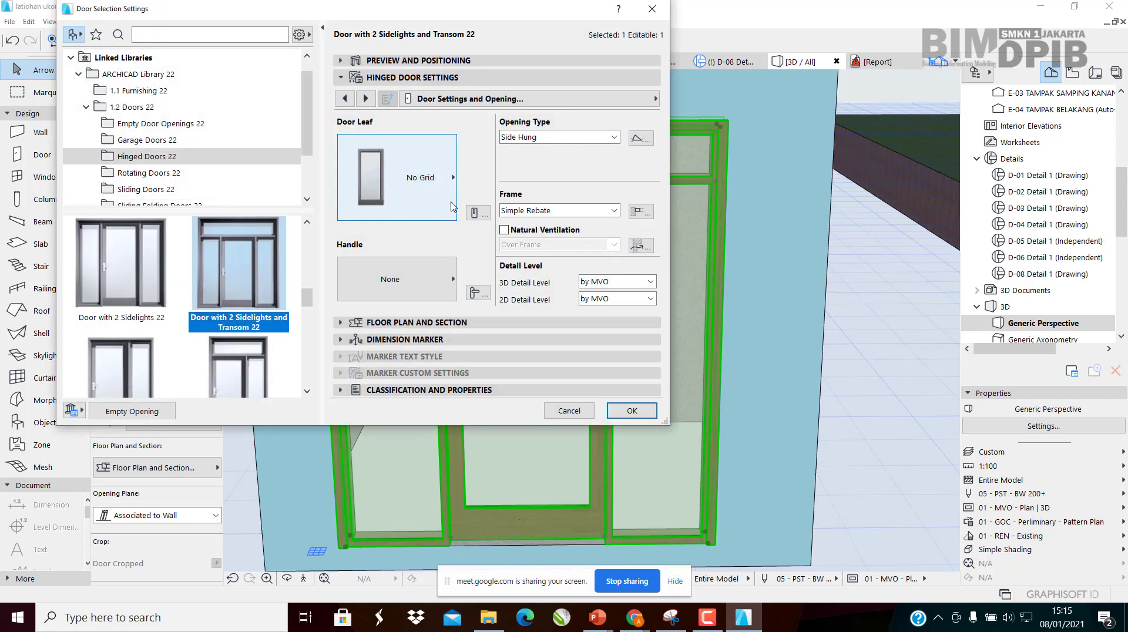
{"action": "left_click", "coordinate": [427, 284]}
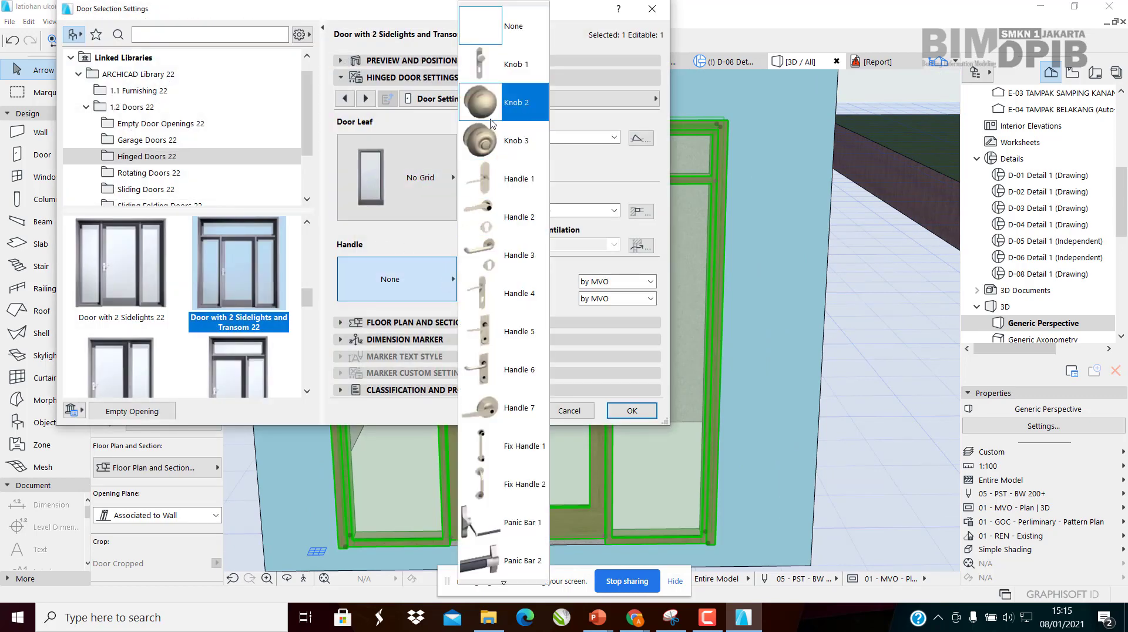
{"action": "scroll", "coordinate": [510, 424], "scroll_direction": "down", "scroll_amount": 1}
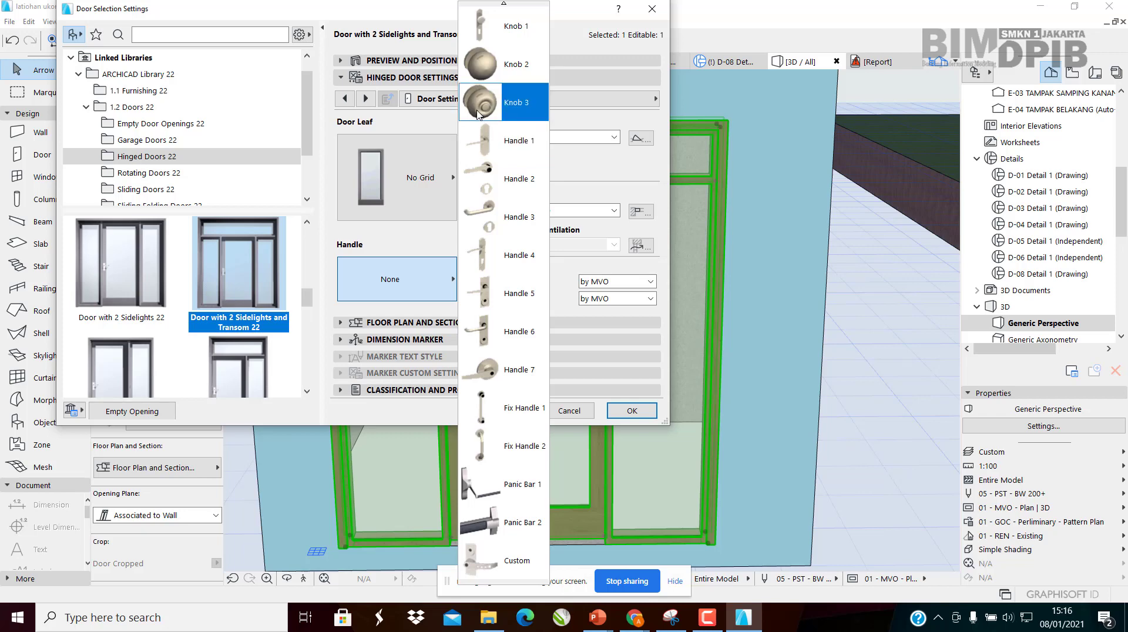
{"action": "left_click", "coordinate": [516, 218]}
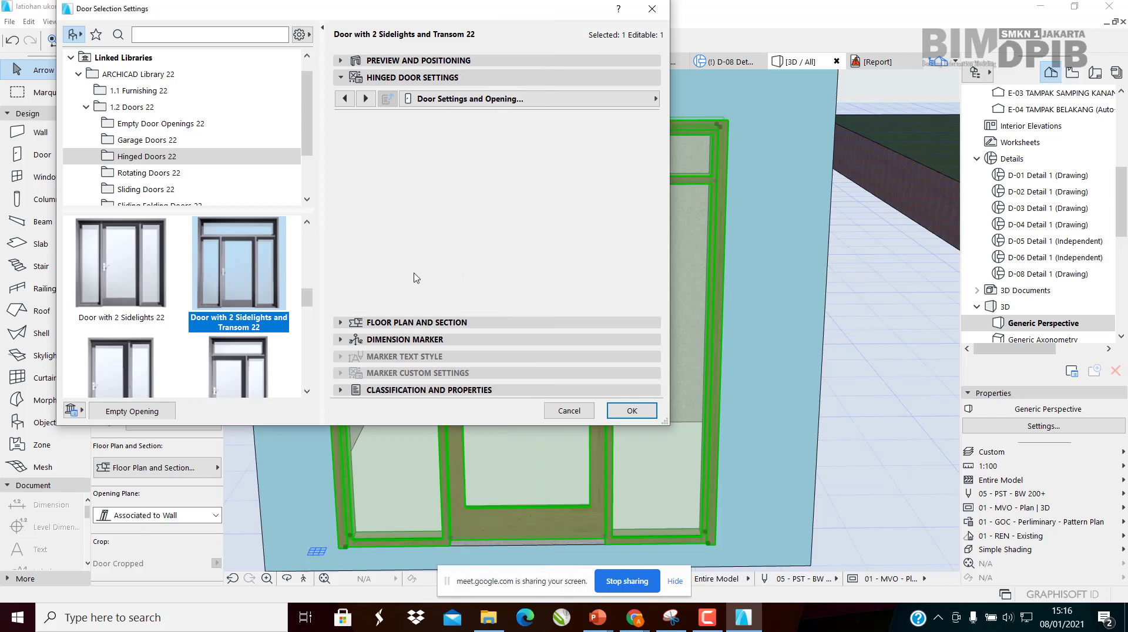
{"action": "left_click", "coordinate": [417, 202]}
{"action": "left_click", "coordinate": [520, 100]}
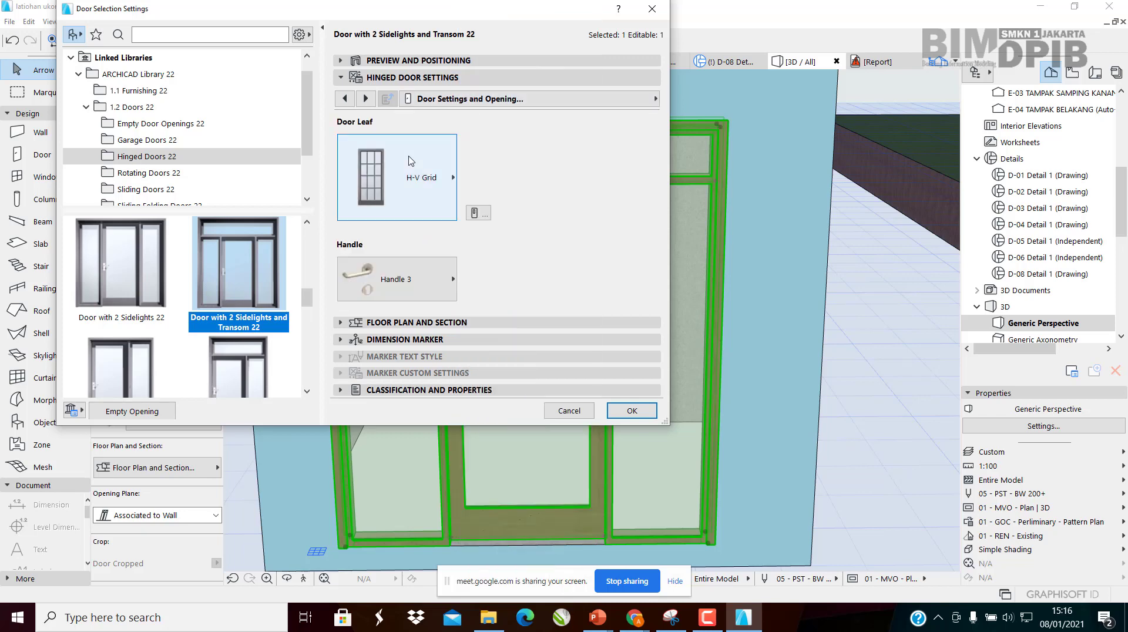
{"action": "left_click", "coordinate": [631, 410]}
Try to swing the door leaf open in 3D from outside the room by changing its opening angle
{"action": "scroll", "coordinate": [565, 327], "scroll_direction": "up", "scroll_amount": 5}
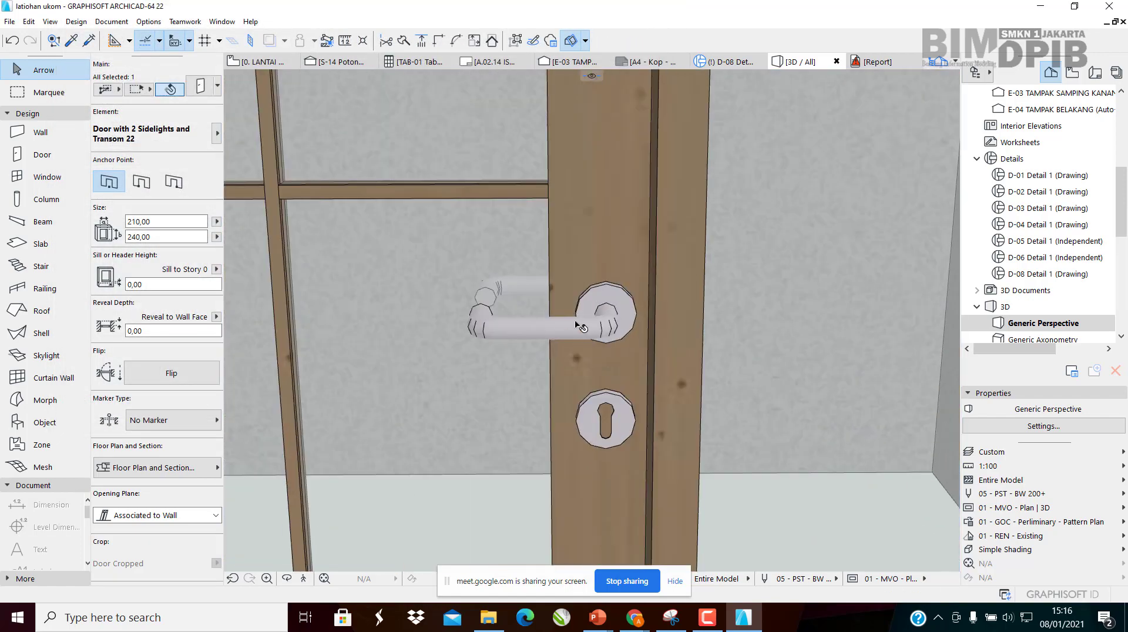
{"action": "scroll", "coordinate": [675, 350], "scroll_direction": "down", "scroll_amount": 3}
{"action": "middle_click_drag", "start_coordinate": [675, 350], "coordinate": [647, 345], "text": "shift"}
{"action": "scroll", "coordinate": [618, 340], "scroll_direction": "up", "scroll_amount": 2}
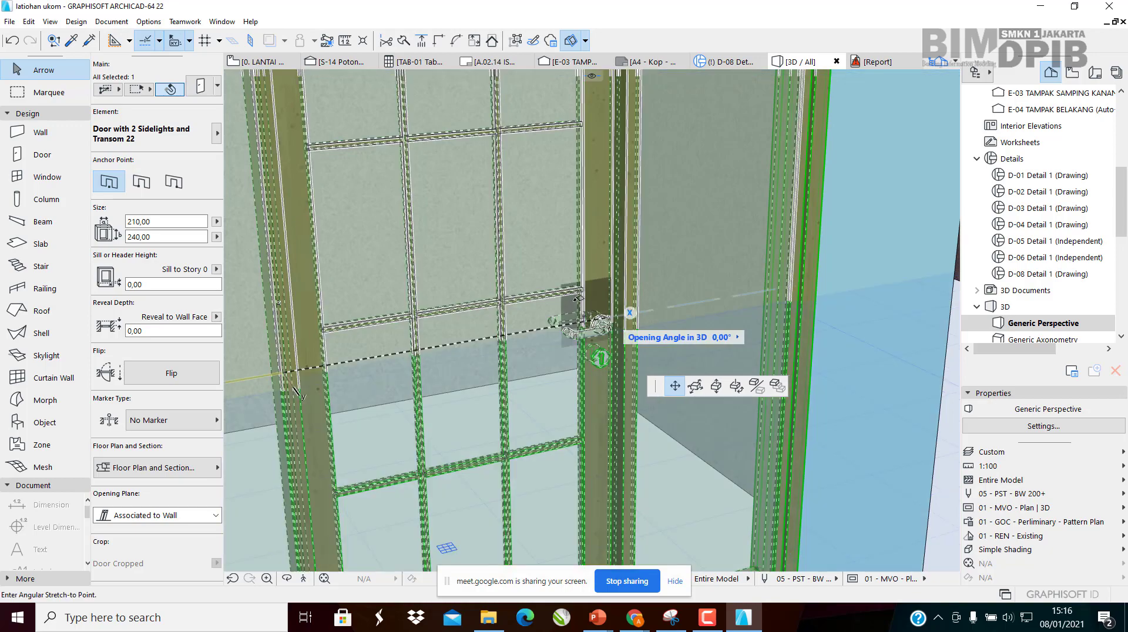
{"action": "scroll", "coordinate": [585, 305], "scroll_direction": "down", "scroll_amount": 1}
{"action": "scroll", "coordinate": [578, 299], "scroll_direction": "down", "scroll_amount": 5}
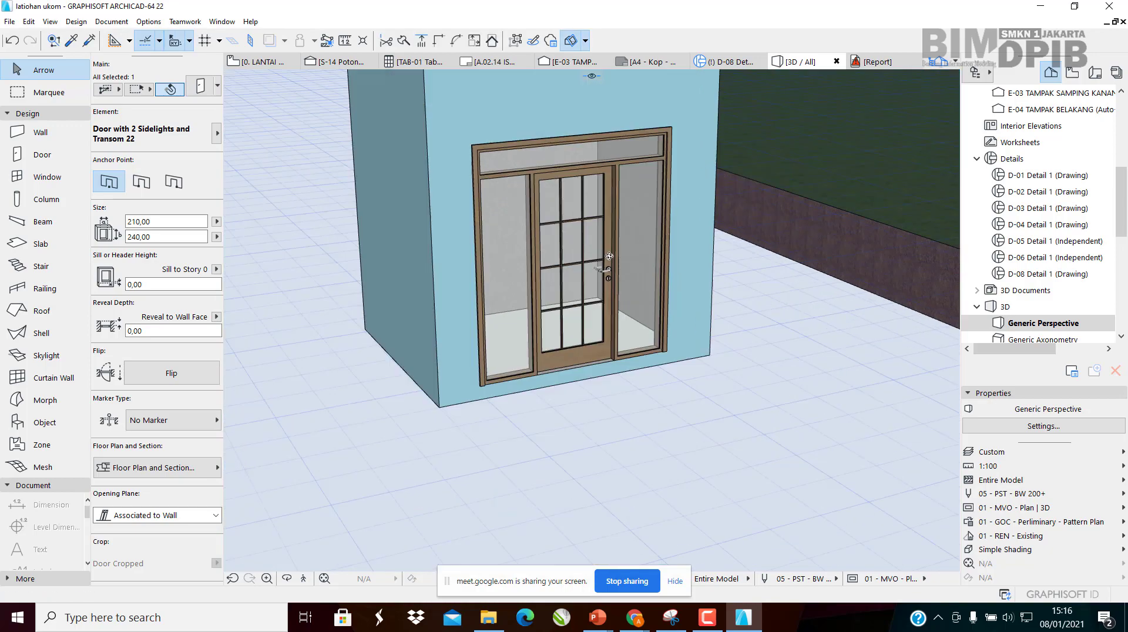
Open the door leaf into the room in 3D to an opening angle of 45°, and swing it wider still
{"action": "middle_click_drag", "start_coordinate": [595, 235], "coordinate": [520, 255], "text": "shift"}
{"action": "scroll", "coordinate": [582, 255], "scroll_direction": "up", "scroll_amount": 3}
{"action": "scroll", "coordinate": [585, 254], "scroll_direction": "up", "scroll_amount": 6}
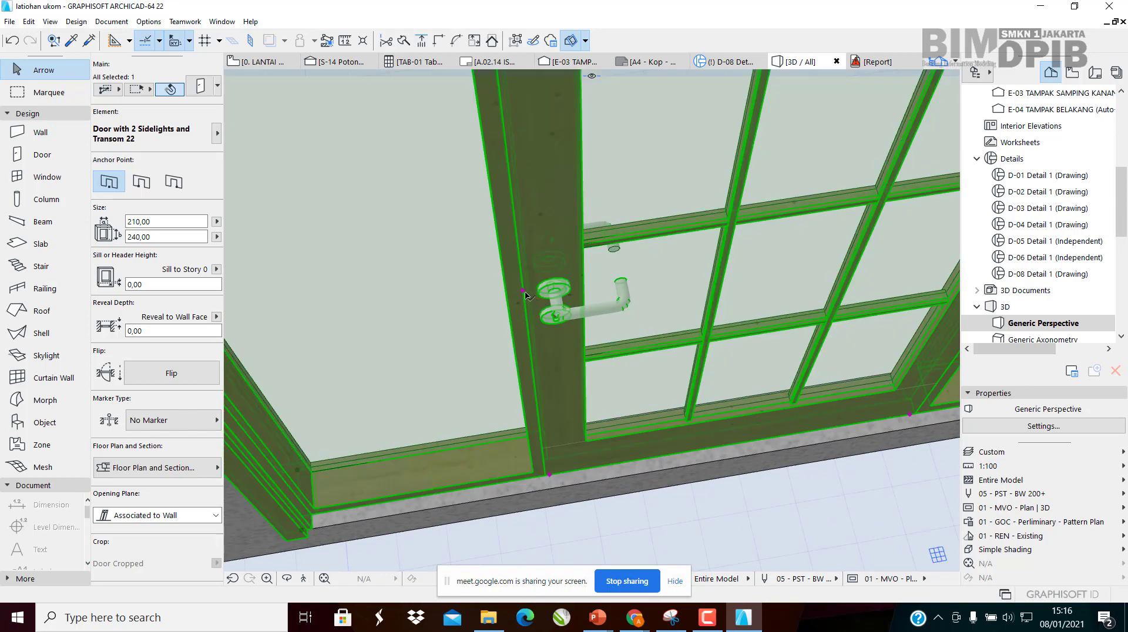
{"action": "left_click", "coordinate": [522, 294]}
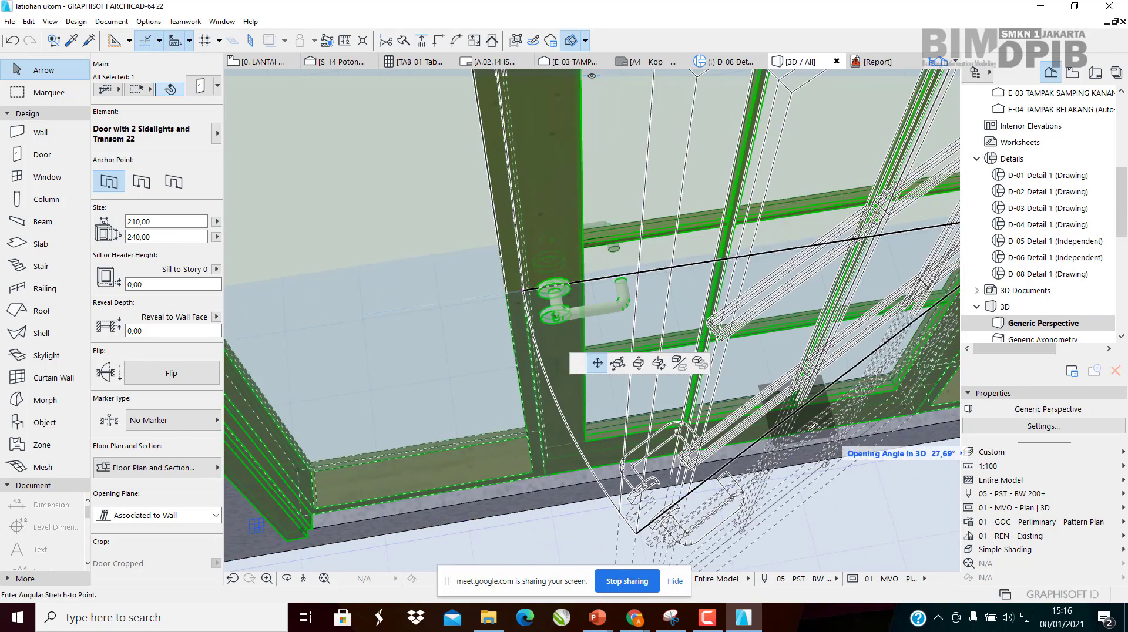
{"action": "scroll", "coordinate": [612, 315], "scroll_direction": "down", "scroll_amount": 3}
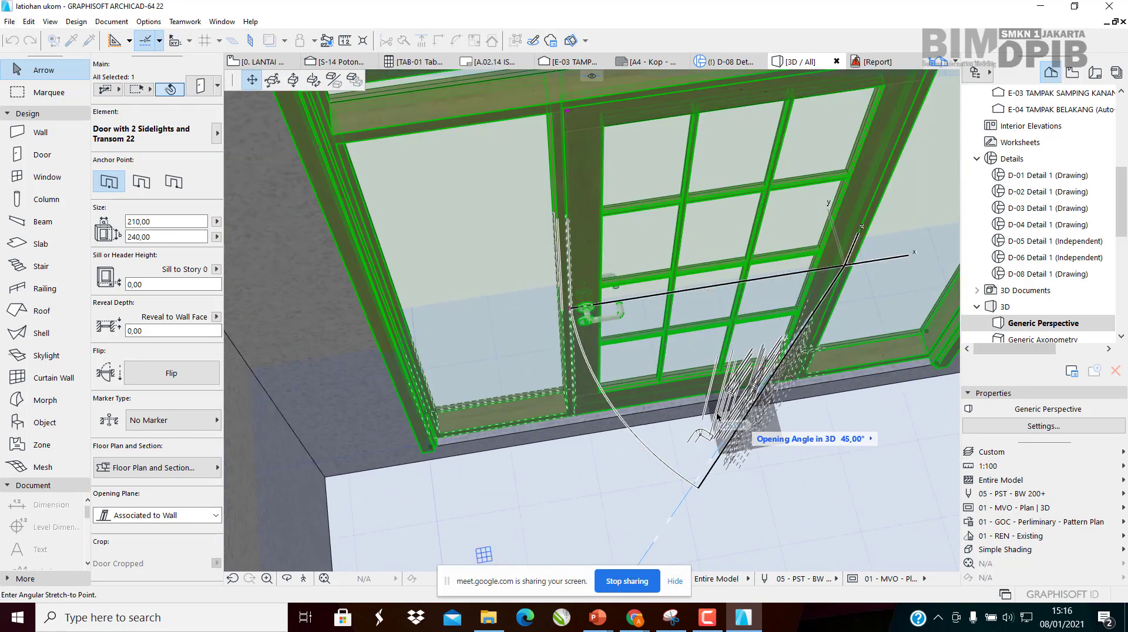
{"action": "left_click", "coordinate": [720, 414]}
{"action": "middle_click_drag", "start_coordinate": [719, 414], "coordinate": [684, 406], "text": "shift"}
{"action": "scroll", "coordinate": [698, 352], "scroll_direction": "down", "scroll_amount": 2}
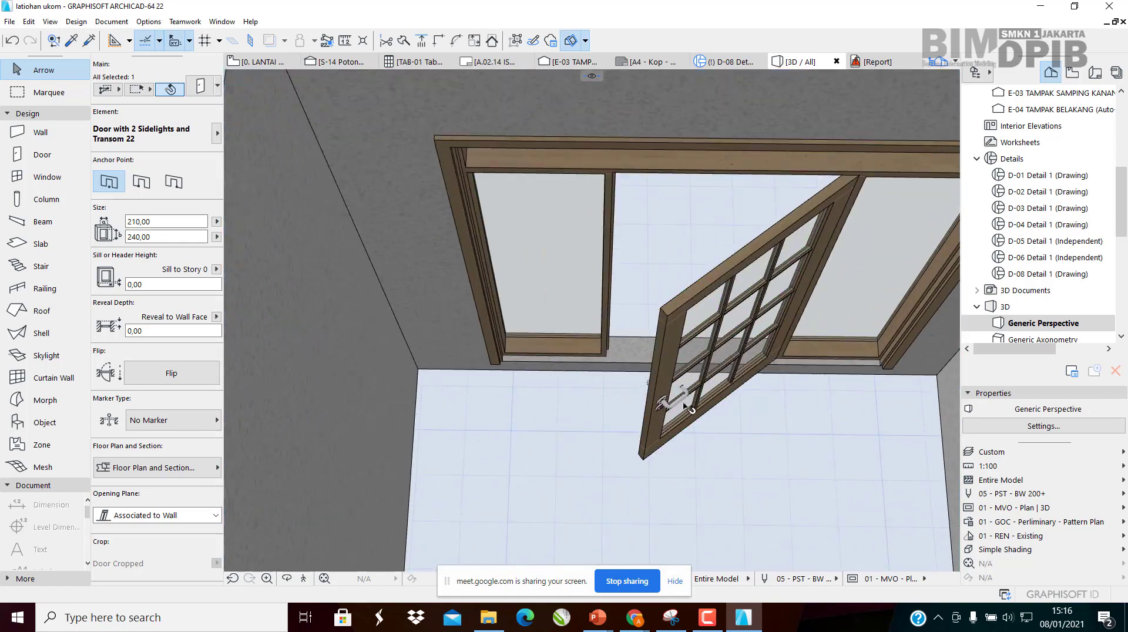
{"action": "left_click", "coordinate": [653, 407]}
{"action": "left_click", "coordinate": [716, 424]}
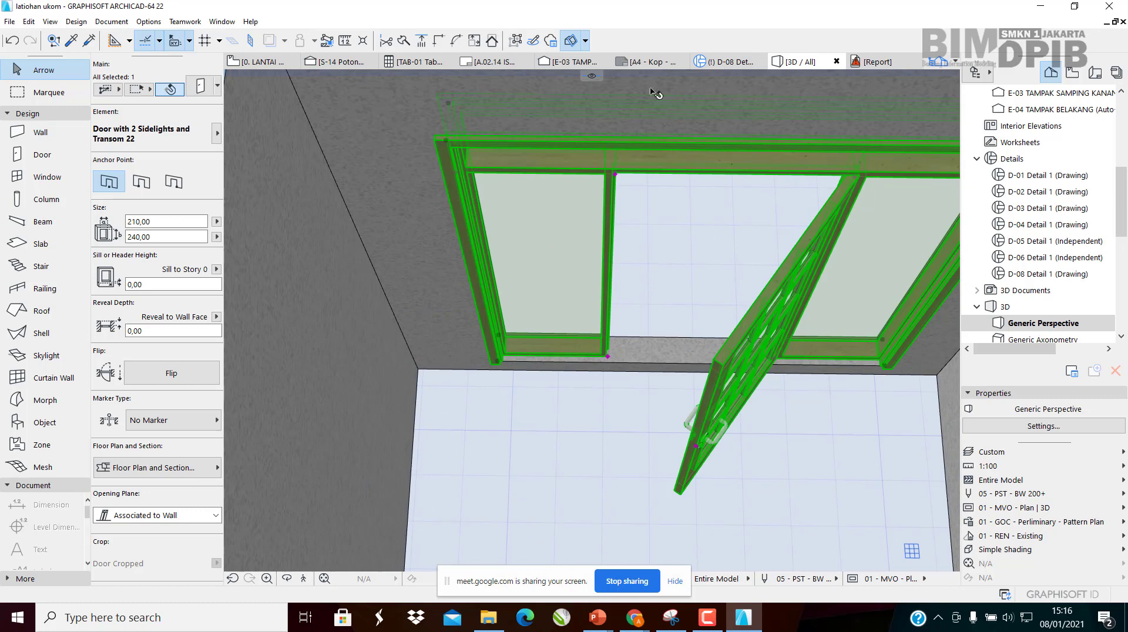
Select the door on the ground floor plan and close its leaf by adjusting the 2D opening angle
{"action": "left_click", "coordinate": [261, 67]}
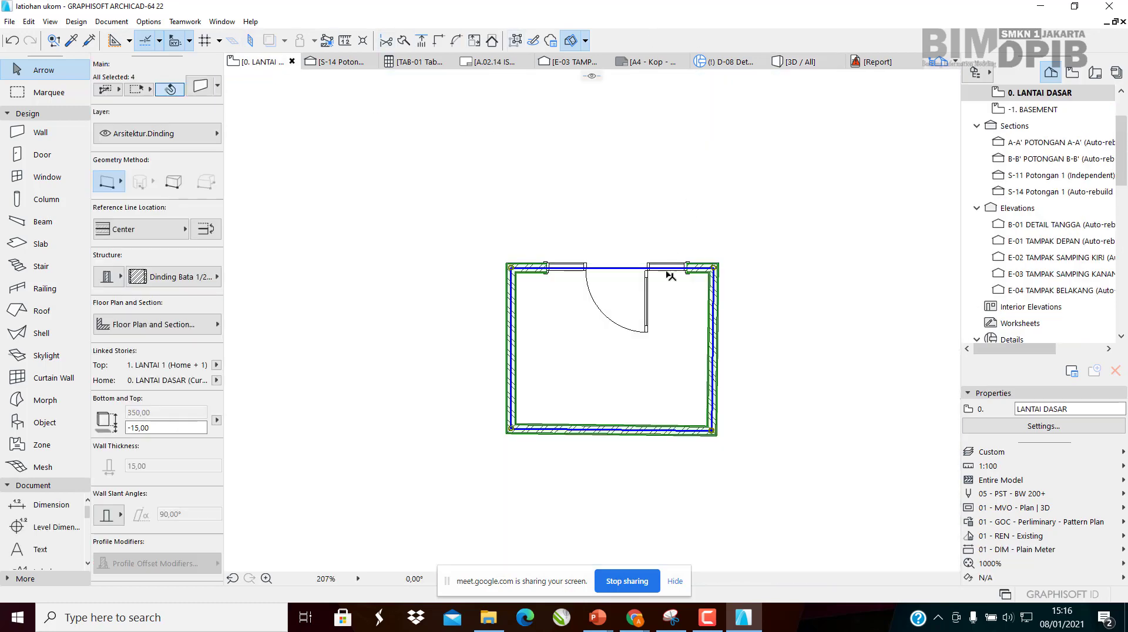
{"action": "scroll", "coordinate": [640, 307], "scroll_direction": "up", "scroll_amount": 3}
{"action": "left_click", "coordinate": [647, 373]}
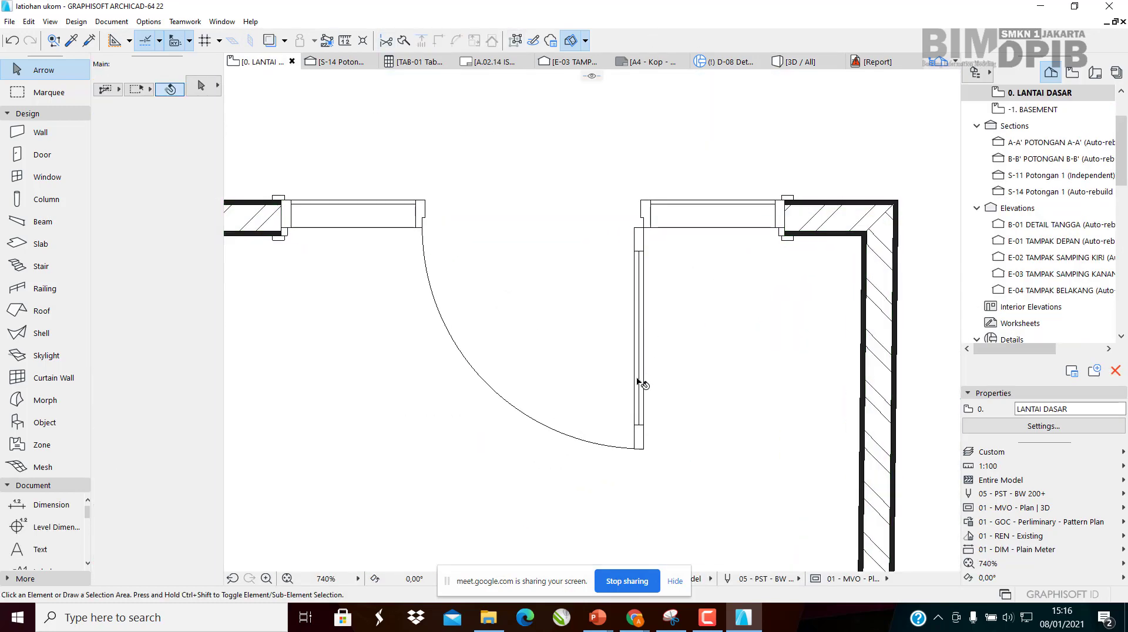
{"action": "left_click", "coordinate": [637, 378]}
{"action": "middle_click_drag", "start_coordinate": [670, 400], "coordinate": [747, 400]}
{"action": "middle_click_drag", "start_coordinate": [799, 441], "coordinate": [824, 435]}
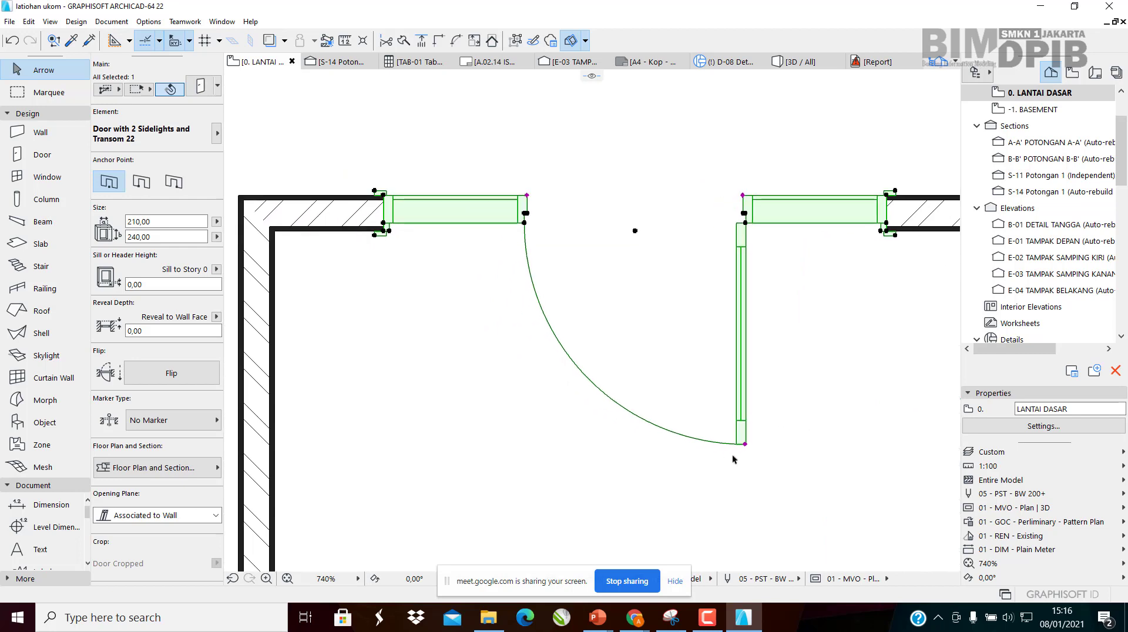
{"action": "left_click", "coordinate": [745, 445]}
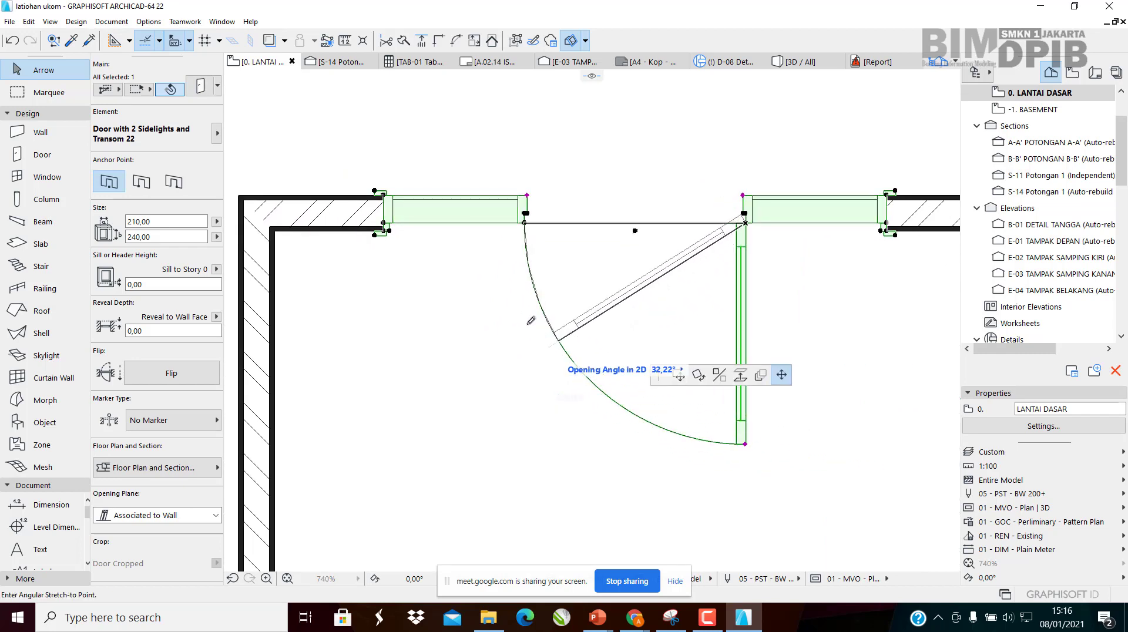
{"action": "left_click", "coordinate": [488, 184]}
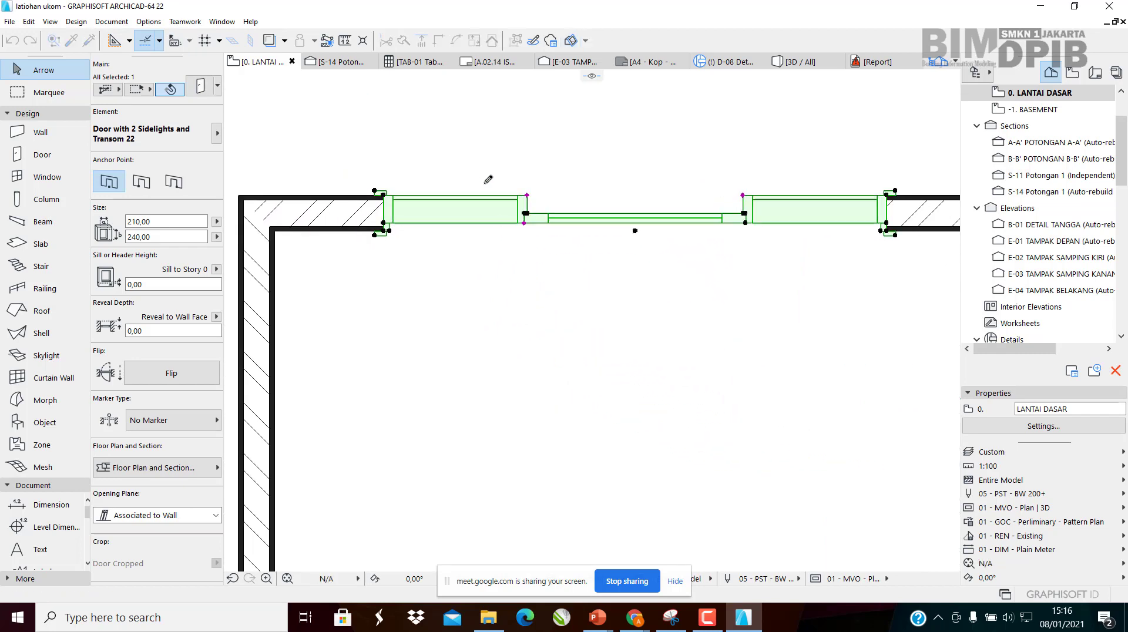
Swing the door leaf open again on the plan until it stands perpendicular to the wall, and deselect the door
{"action": "left_click", "coordinate": [524, 224]}
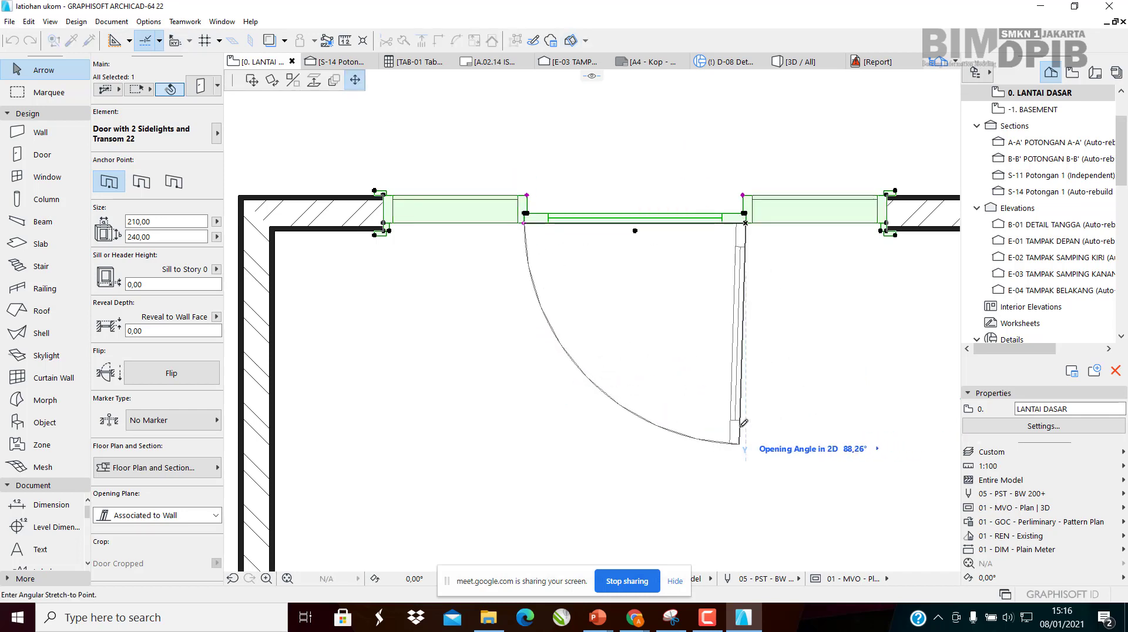
{"action": "left_click", "coordinate": [753, 423]}
{"action": "middle_click_drag", "start_coordinate": [763, 338], "coordinate": [742, 337]}
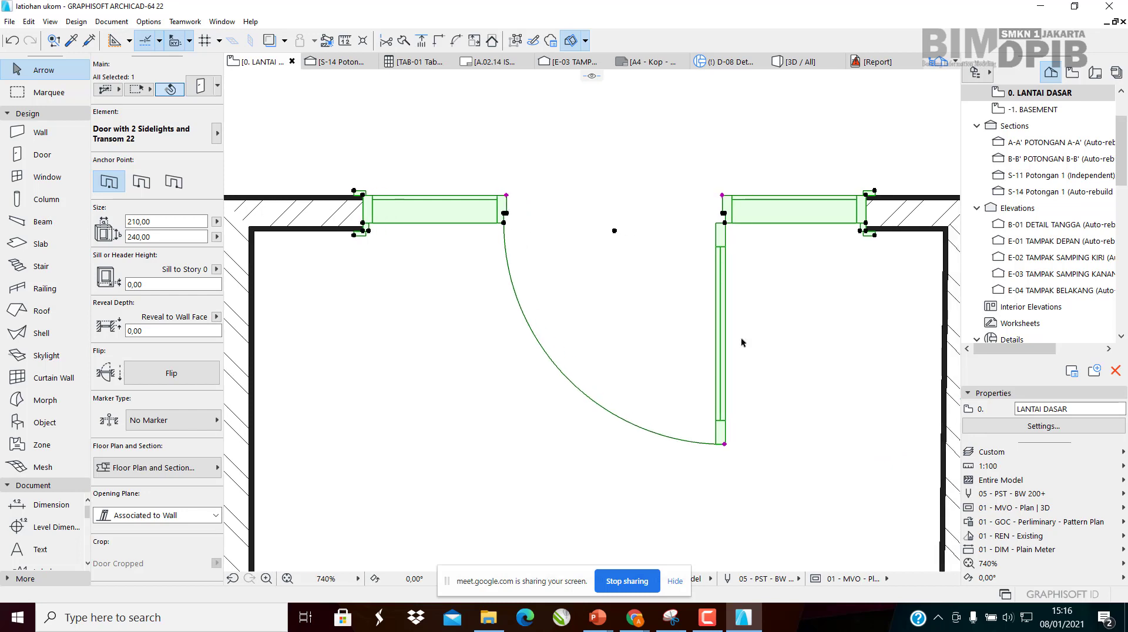
{"action": "key", "text": "Escape"}
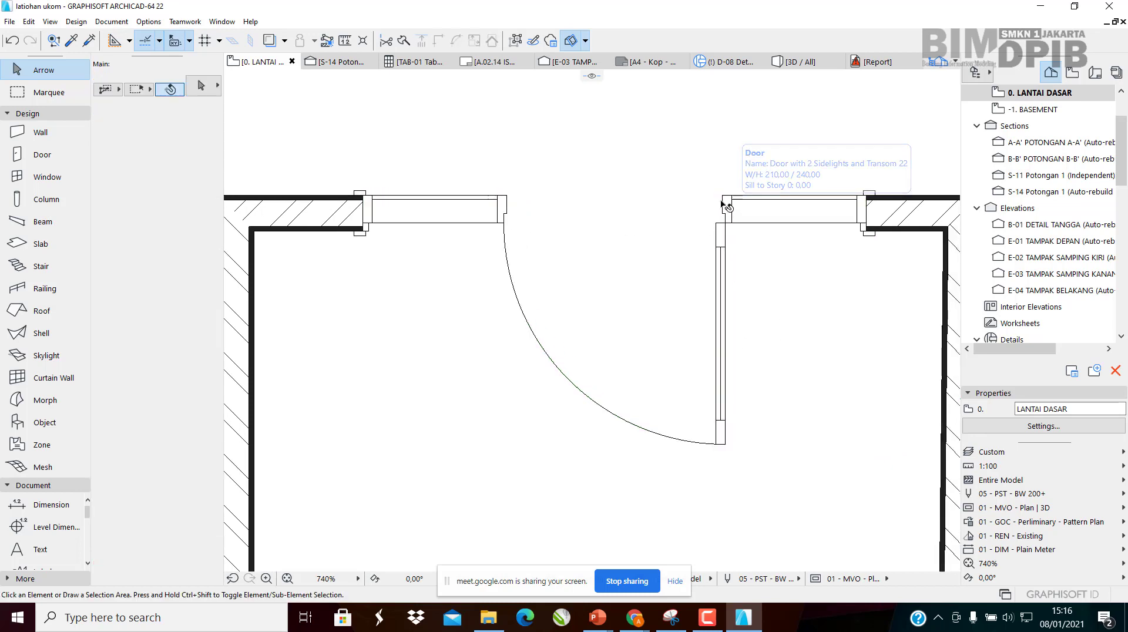
{"action": "scroll", "coordinate": [635, 229], "scroll_direction": "down", "scroll_amount": 6}
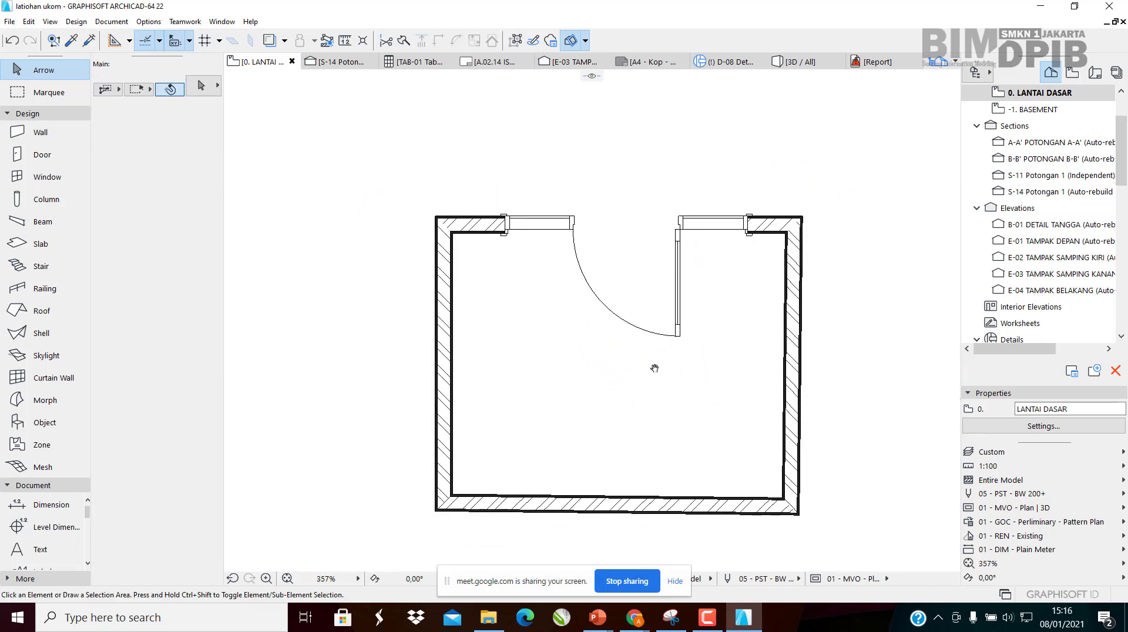
Select the demo room's grouped walls on the ground floor plan and clear the selection
{"action": "left_click", "coordinate": [434, 239]}
{"action": "scroll", "coordinate": [418, 228], "scroll_direction": "up", "scroll_amount": 3}
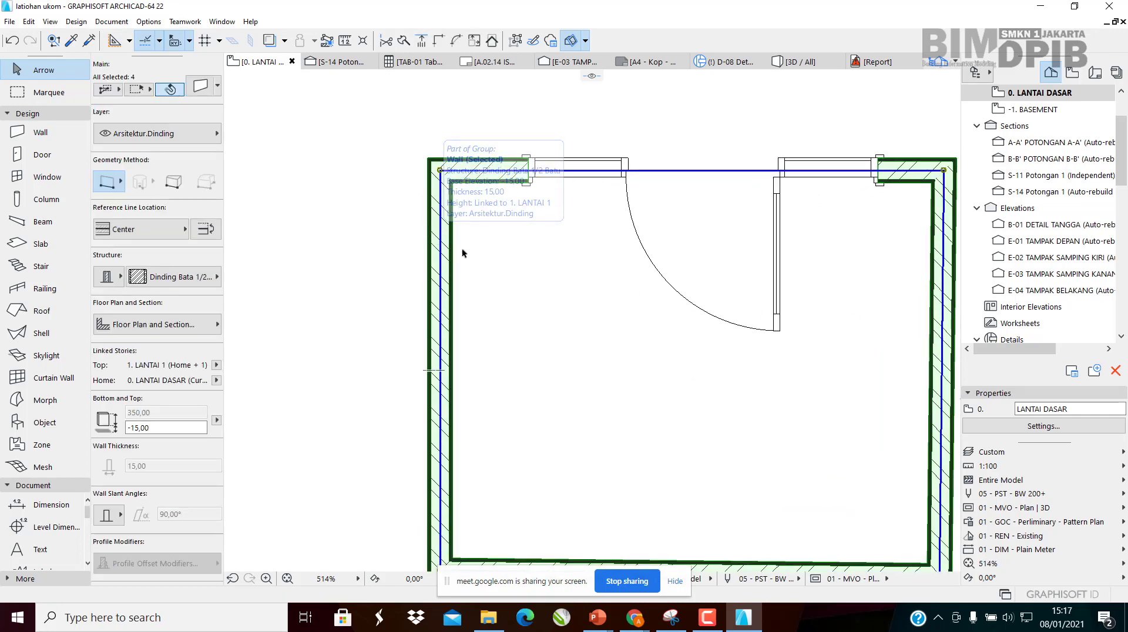
{"action": "left_click", "coordinate": [505, 257]}
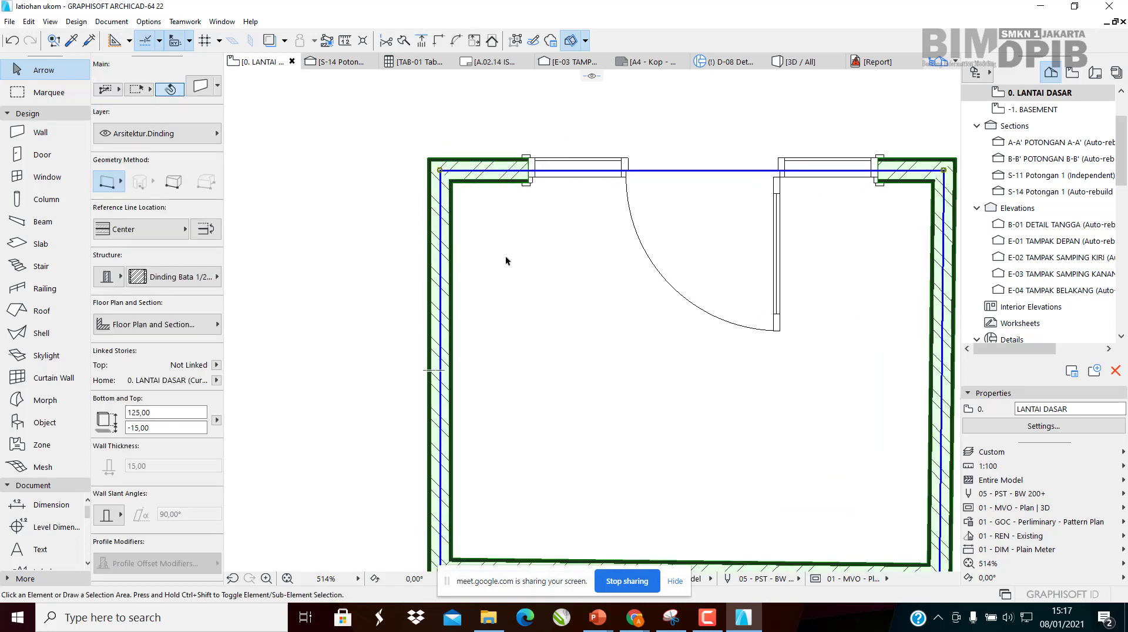
{"action": "scroll", "coordinate": [384, 132], "scroll_direction": "down", "scroll_amount": 3}
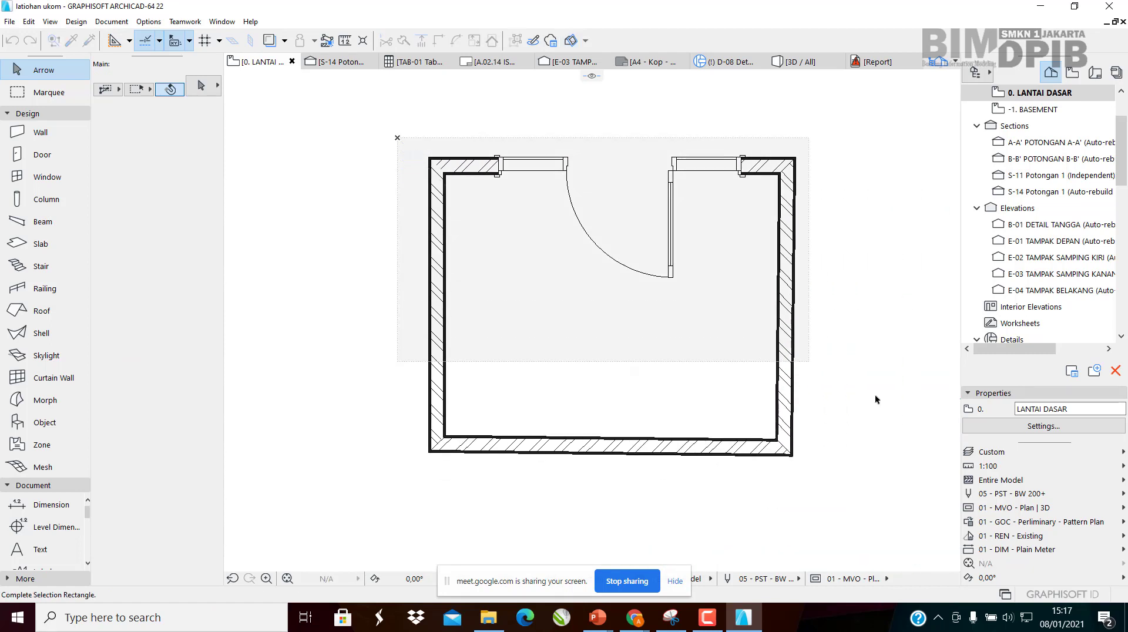
{"action": "left_click", "coordinate": [865, 502]}
{"action": "left_click", "coordinate": [493, 204]}
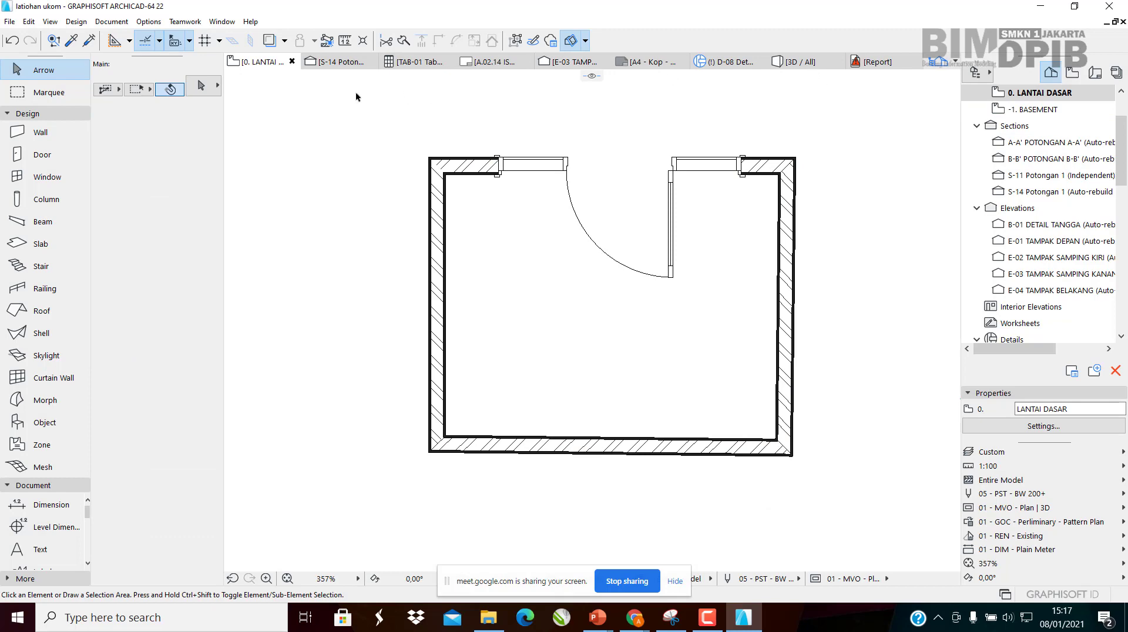
Switch to the 3D view and examine the room's door and side wall from outside
{"action": "left_click", "coordinate": [809, 63]}
{"action": "scroll", "coordinate": [546, 284], "scroll_direction": "down", "scroll_amount": 5}
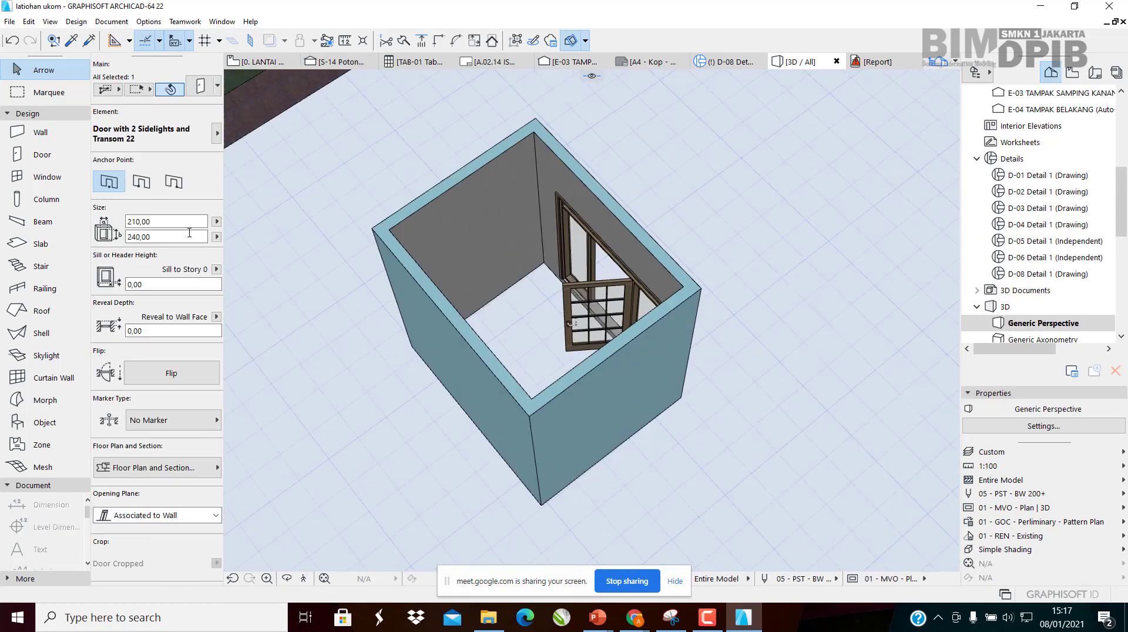
{"action": "middle_click_drag", "start_coordinate": [189, 233], "coordinate": [94, 238], "text": "shift"}
{"action": "middle_click_drag", "start_coordinate": [479, 202], "coordinate": [124, 230], "text": "shift"}
{"action": "mouse_move", "coordinate": [637, 206]}
{"action": "middle_mouse_down", "text": "shift"}
{"action": "mouse_move", "coordinate": [420, 280]}
{"action": "mouse_move", "coordinate": [376, 247]}
{"action": "middle_mouse_up", "text": "shift"}
{"action": "scroll", "coordinate": [611, 353], "scroll_direction": "up", "scroll_amount": 3}
{"action": "middle_click_drag", "start_coordinate": [729, 360], "coordinate": [667, 309], "text": "shift"}
{"action": "scroll", "coordinate": [704, 378], "scroll_direction": "down", "scroll_amount": 4}
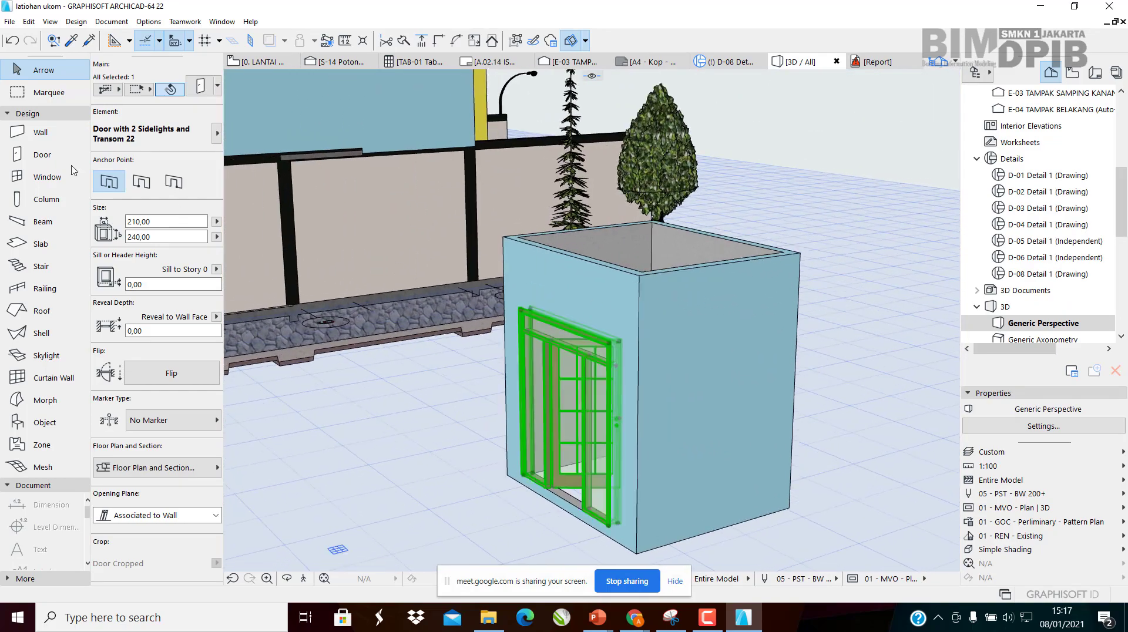
{"action": "left_click", "coordinate": [29, 177]}
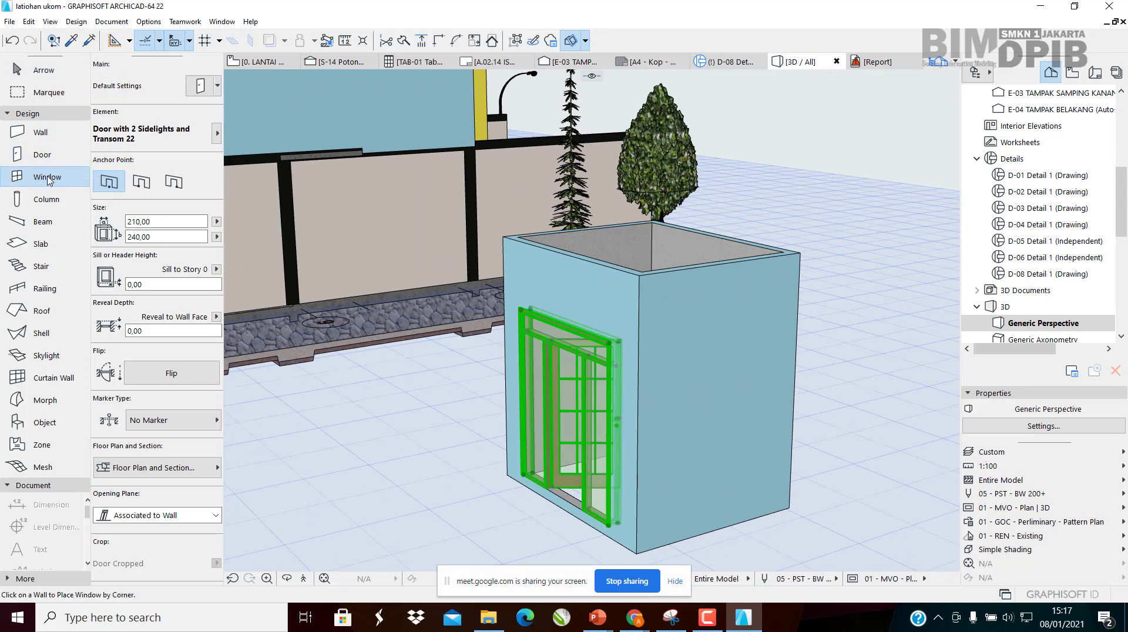
{"action": "key", "text": "Escape"}
{"action": "left_click", "coordinate": [35, 178]}
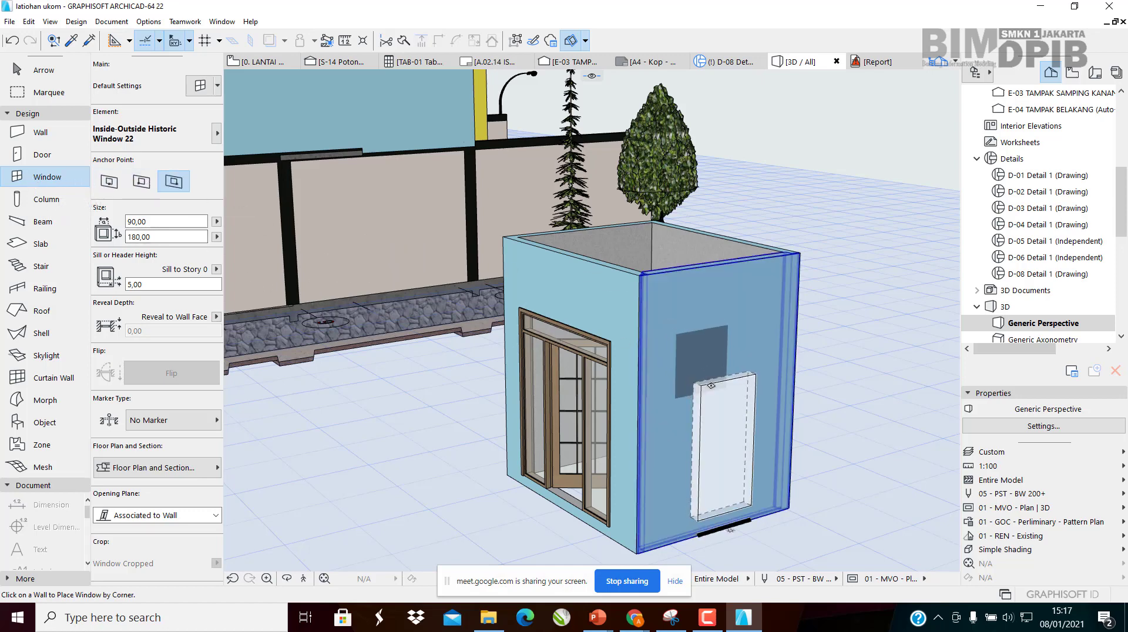
{"action": "left_click", "coordinate": [700, 405]}
{"action": "middle_click_drag", "start_coordinate": [796, 478], "coordinate": [717, 477], "text": "shift"}
{"action": "key", "text": "Escape"}
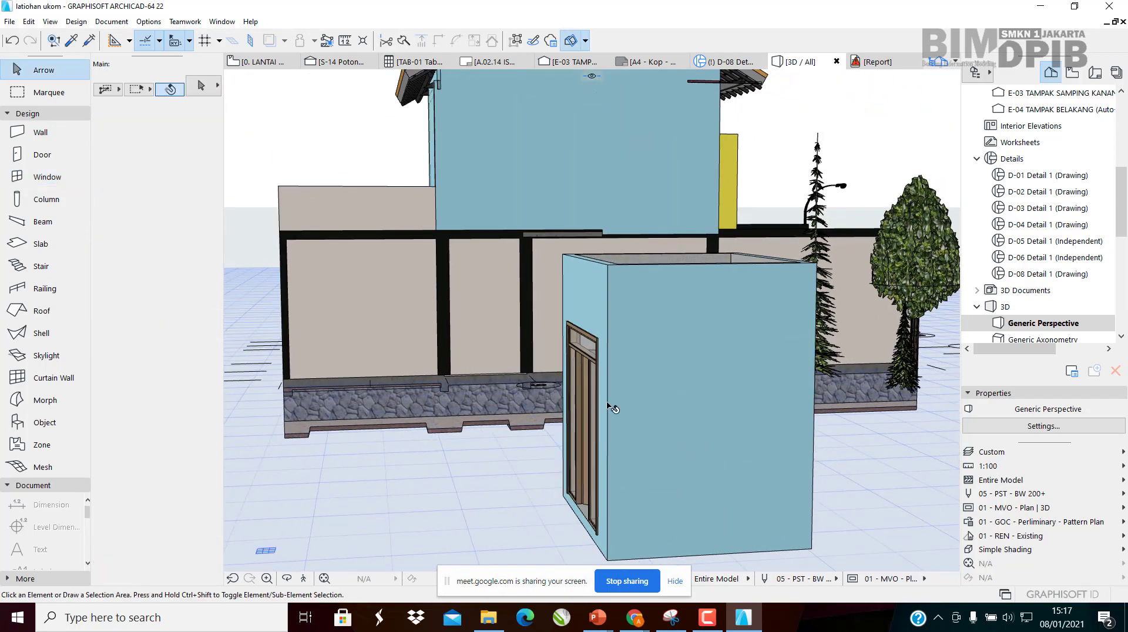
Place an Inside-Outside Historic Window 22, 90 wide and 180 high, in the room's side wall in 3D
{"action": "left_click", "coordinate": [29, 155]}
{"action": "left_click", "coordinate": [35, 177]}
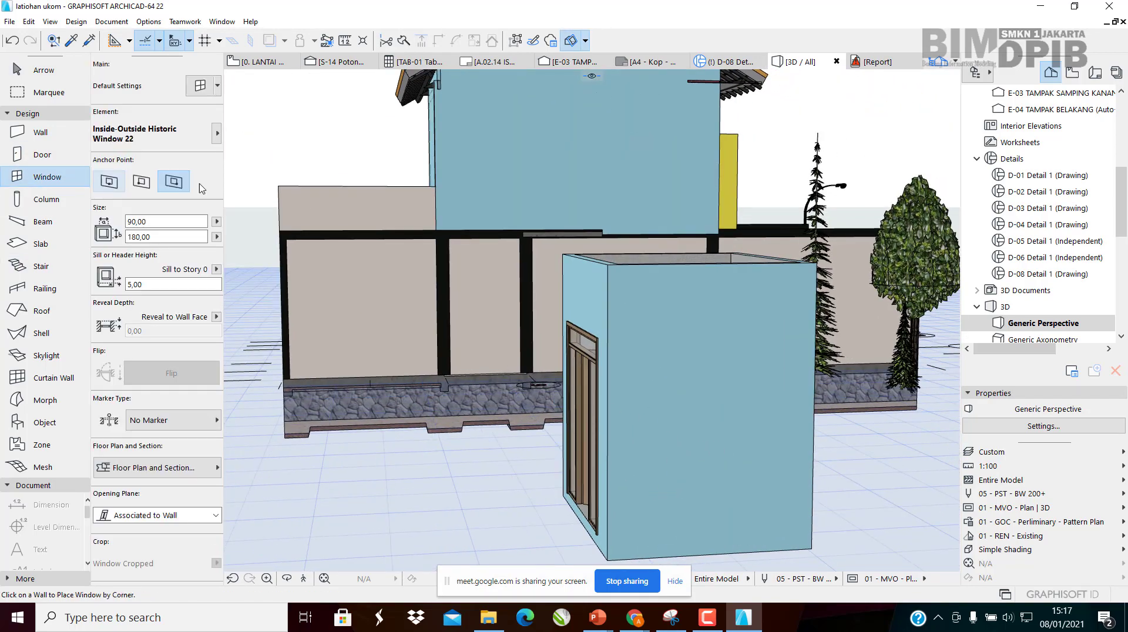
{"action": "left_click", "coordinate": [698, 398]}
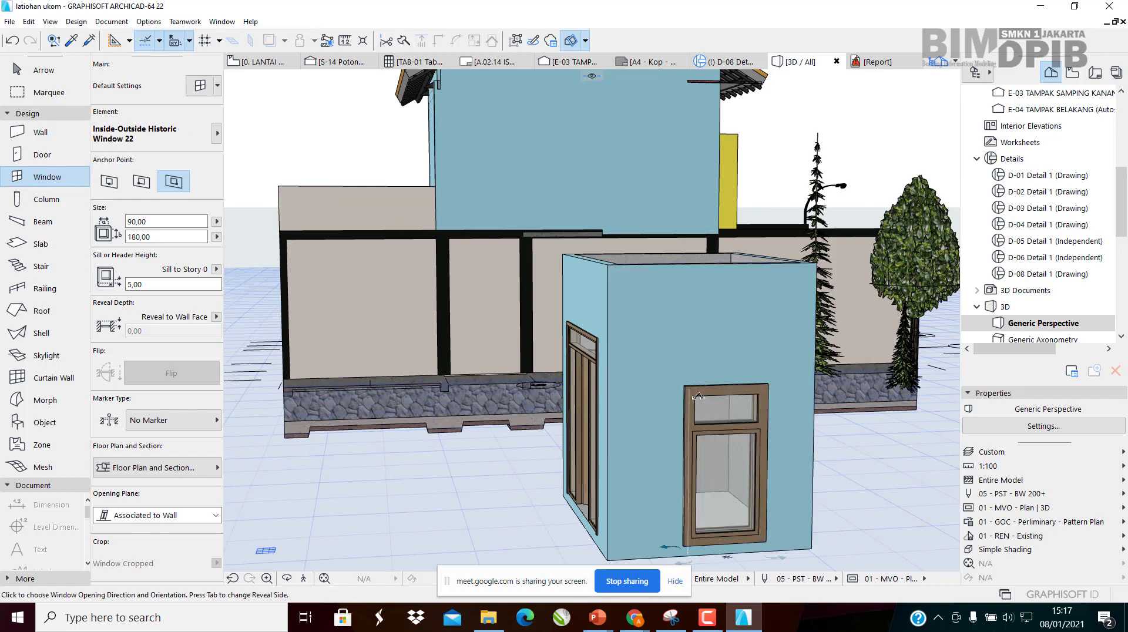
{"action": "left_click", "coordinate": [723, 438]}
Examine the new side window and the front door in 3D from several angles
{"action": "middle_click_drag", "start_coordinate": [730, 470], "coordinate": [773, 517], "text": "shift"}
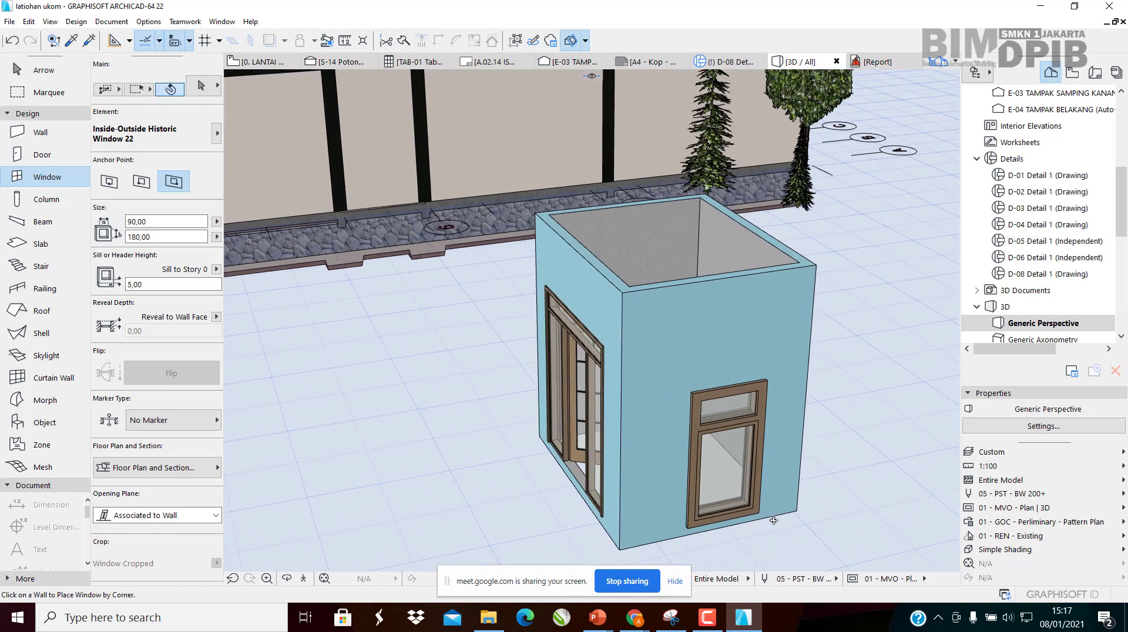
{"action": "scroll", "coordinate": [764, 511], "scroll_direction": "up", "scroll_amount": 4}
{"action": "middle_click_drag", "start_coordinate": [576, 370], "coordinate": [718, 398], "text": "shift"}
{"action": "scroll", "coordinate": [577, 348], "scroll_direction": "up", "scroll_amount": 2}
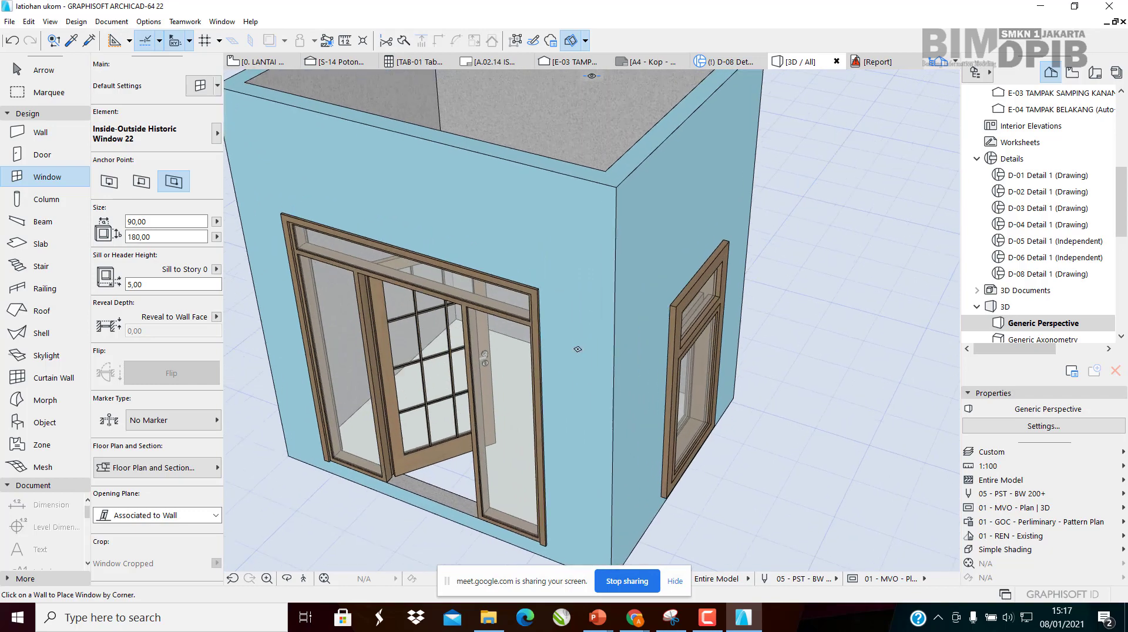
{"action": "middle_click_drag", "start_coordinate": [576, 347], "coordinate": [756, 310], "text": "shift"}
{"action": "middle_click_drag", "start_coordinate": [578, 229], "coordinate": [764, 267]}
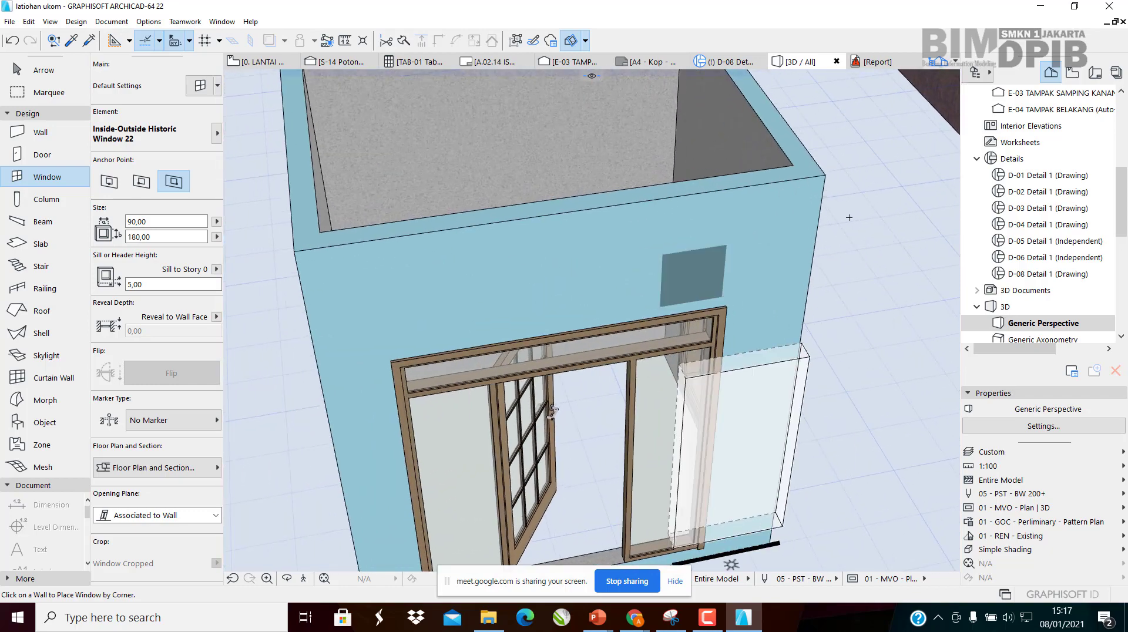
{"action": "scroll", "coordinate": [1058, 207], "scroll_direction": "up", "scroll_amount": 5}
Open the 0. LANTAI DASAR floor plan and check the window there, selecting the walls and the door
{"action": "double_click", "coordinate": [1051, 159]}
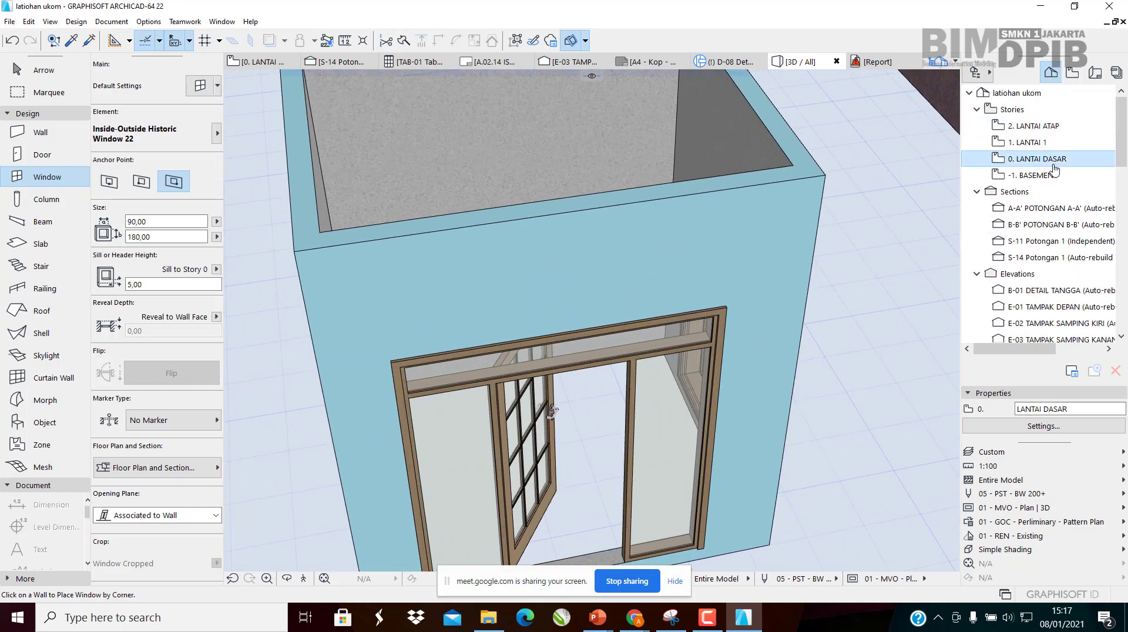
{"action": "scroll", "coordinate": [581, 281], "scroll_direction": "up", "scroll_amount": 4}
{"action": "scroll", "coordinate": [581, 281], "scroll_direction": "up", "scroll_amount": 3}
{"action": "middle_click_drag", "start_coordinate": [628, 265], "coordinate": [458, 266]}
{"action": "scroll", "coordinate": [491, 282], "scroll_direction": "down", "scroll_amount": 4}
{"action": "key", "text": "Escape"}
{"action": "left_click", "coordinate": [488, 290]}
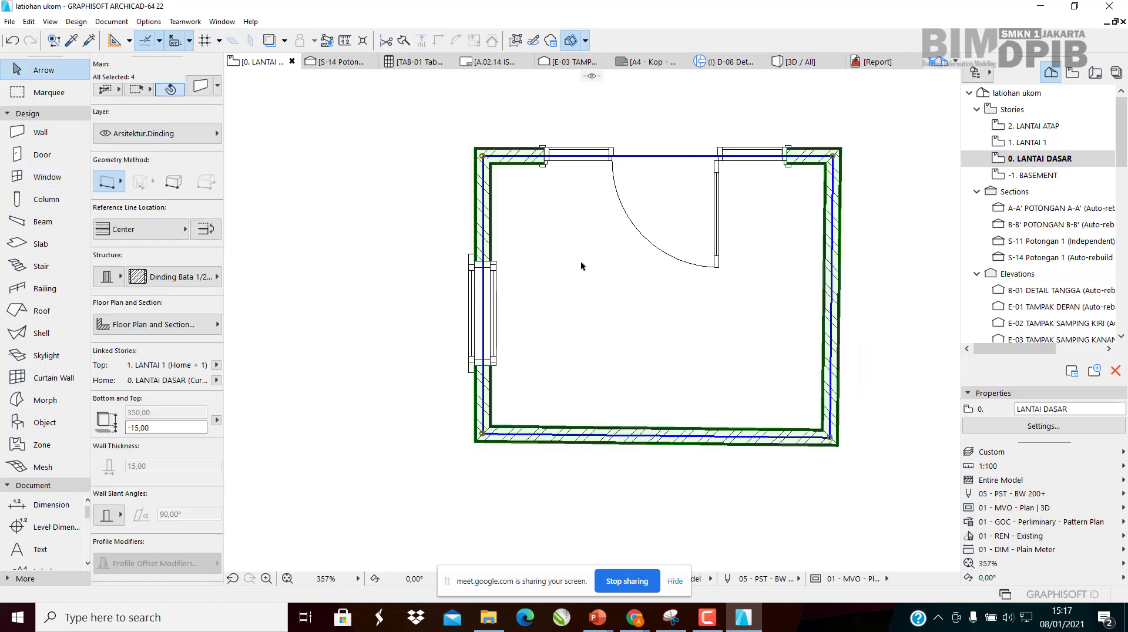
{"action": "left_click", "coordinate": [629, 168]}
Return to the 3D view, clear the door selection and inspect the room's interior and missing floor from above
{"action": "left_click", "coordinate": [801, 66]}
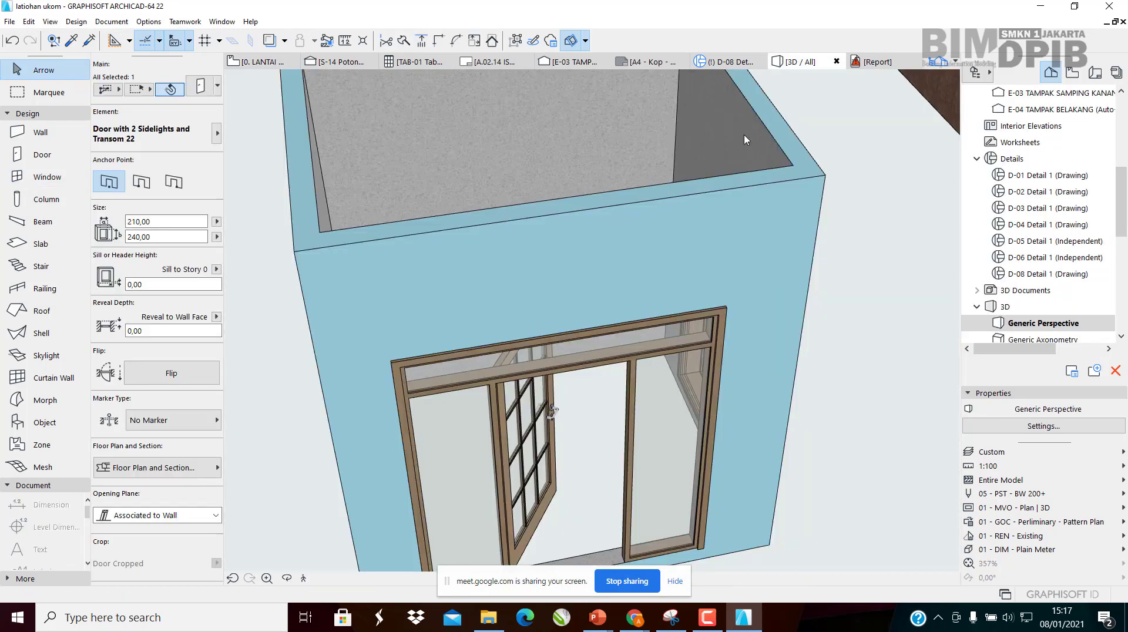
{"action": "key", "text": "Escape"}
{"action": "scroll", "coordinate": [645, 284], "scroll_direction": "down", "scroll_amount": 1}
{"action": "middle_click_drag", "start_coordinate": [645, 285], "coordinate": [697, 302], "text": "shift"}
{"action": "middle_click_drag", "start_coordinate": [450, 385], "coordinate": [733, 250]}
{"action": "middle_click_drag", "start_coordinate": [576, 259], "coordinate": [572, 305], "text": "shift"}
{"action": "middle_click_drag", "start_coordinate": [917, 353], "coordinate": [496, 309]}
{"action": "middle_click_drag", "start_coordinate": [567, 347], "coordinate": [693, 243]}
{"action": "middle_click_drag", "start_coordinate": [476, 349], "coordinate": [599, 401]}
{"action": "scroll", "coordinate": [531, 286], "scroll_direction": "down", "scroll_amount": 3}
{"action": "scroll", "coordinate": [398, 144], "scroll_direction": "up", "scroll_amount": 3}
{"action": "middle_click_drag", "start_coordinate": [448, 184], "coordinate": [448, 88], "text": "shift"}
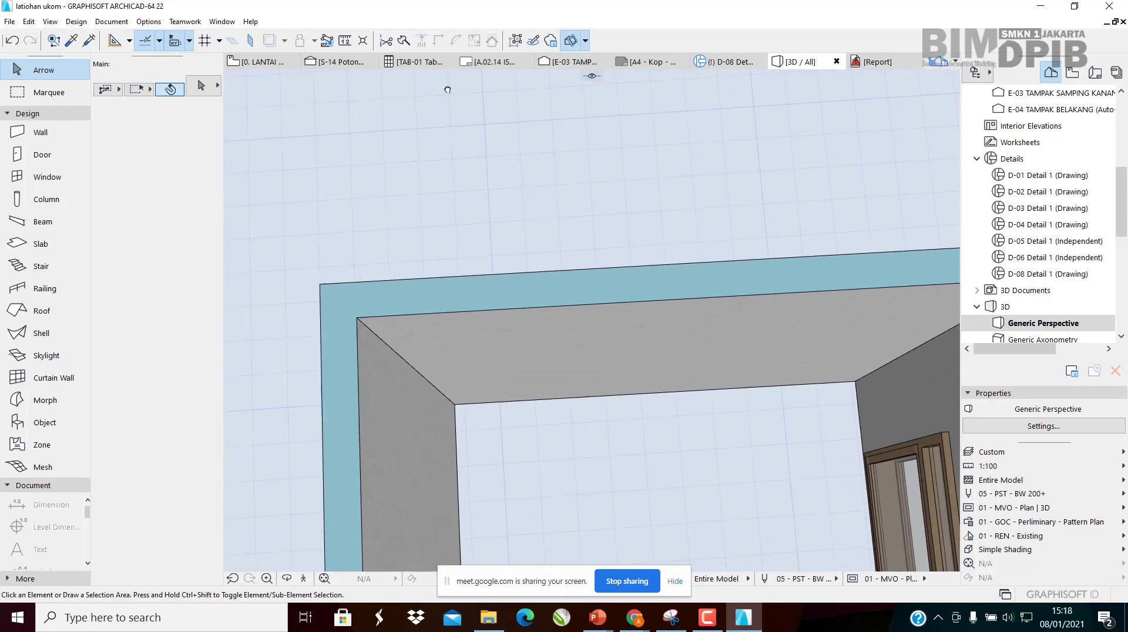
{"action": "middle_click_drag", "start_coordinate": [471, 217], "coordinate": [394, 76]}
Draw a rectangular Plat Beton 12cm slab between the room's opposite inner corners on the ground floor plan, with its fill aligned to the side wall
{"action": "left_click", "coordinate": [21, 243]}
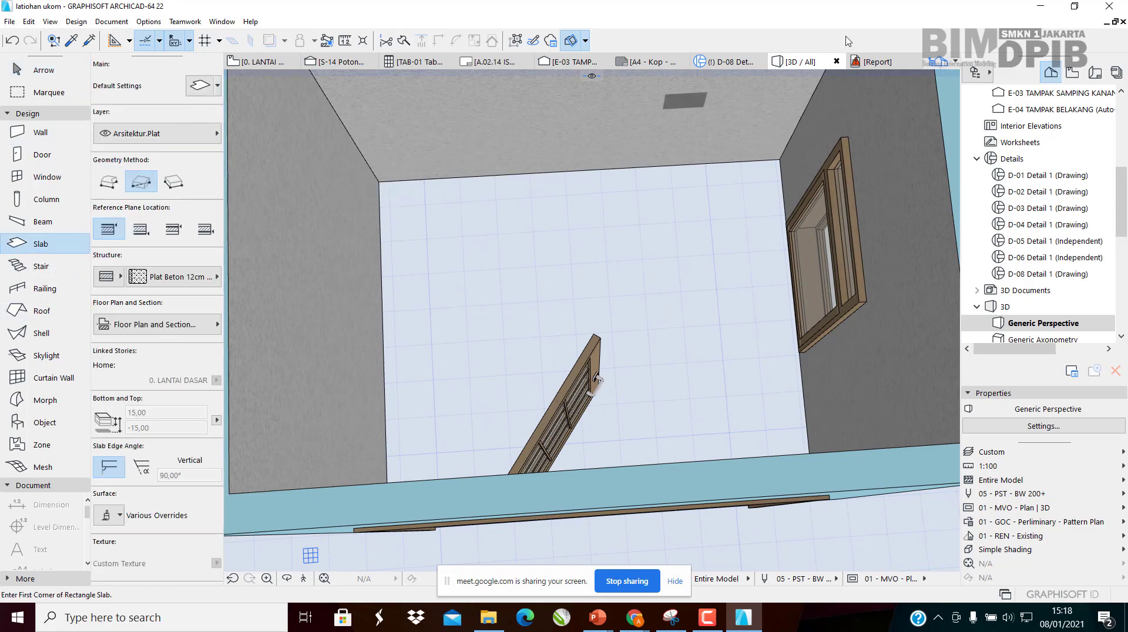
{"action": "left_click", "coordinate": [267, 65]}
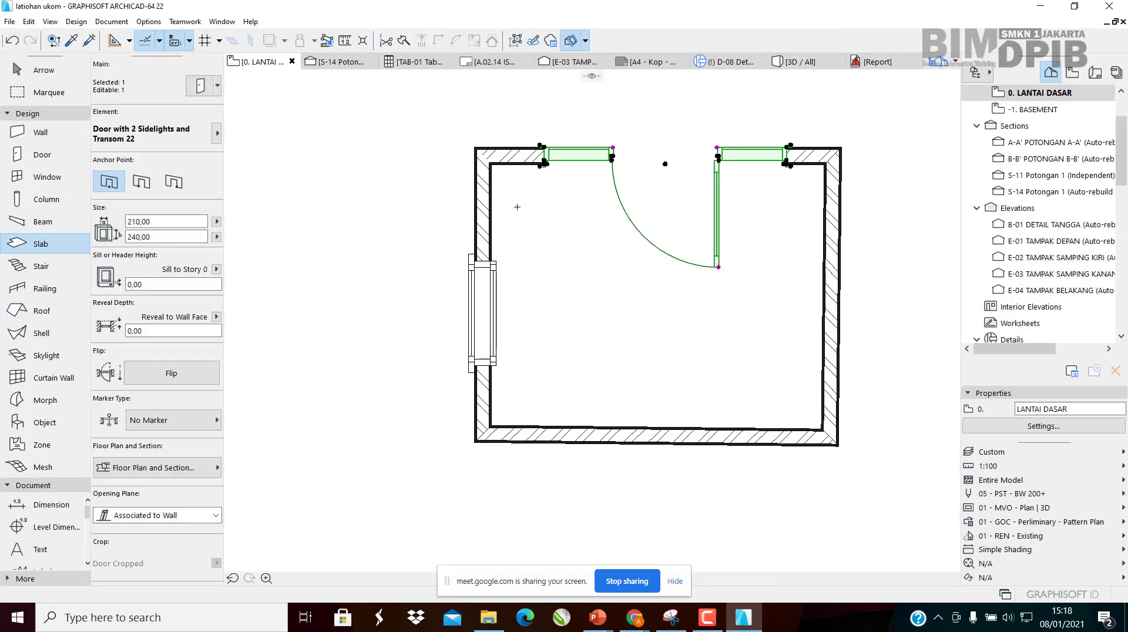
{"action": "scroll", "coordinate": [480, 127], "scroll_direction": "up", "scroll_amount": 4}
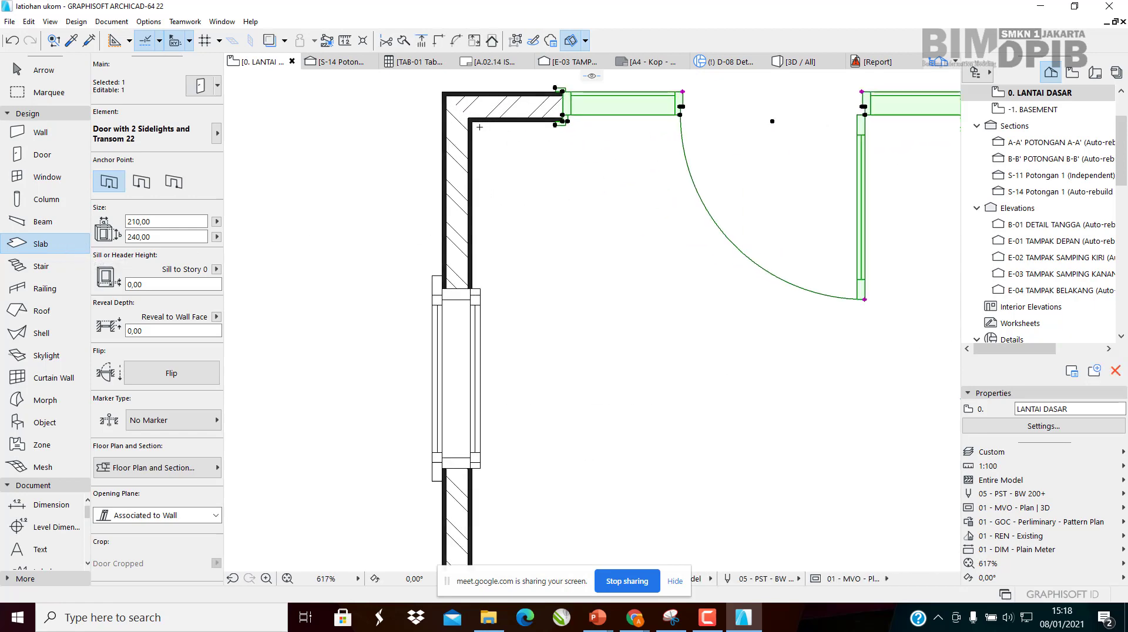
{"action": "key", "text": "Escape"}
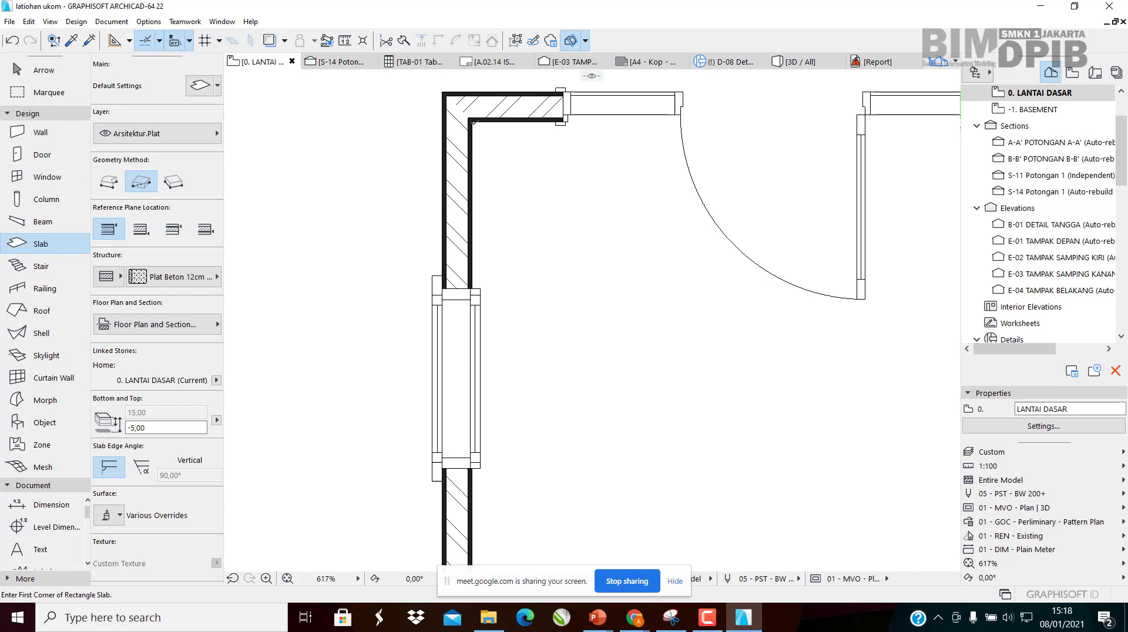
{"action": "scroll", "coordinate": [676, 296], "scroll_direction": "down", "scroll_amount": 3}
{"action": "middle_click_drag", "start_coordinate": [785, 374], "coordinate": [644, 265]}
{"action": "scroll", "coordinate": [676, 284], "scroll_direction": "up", "scroll_amount": 3}
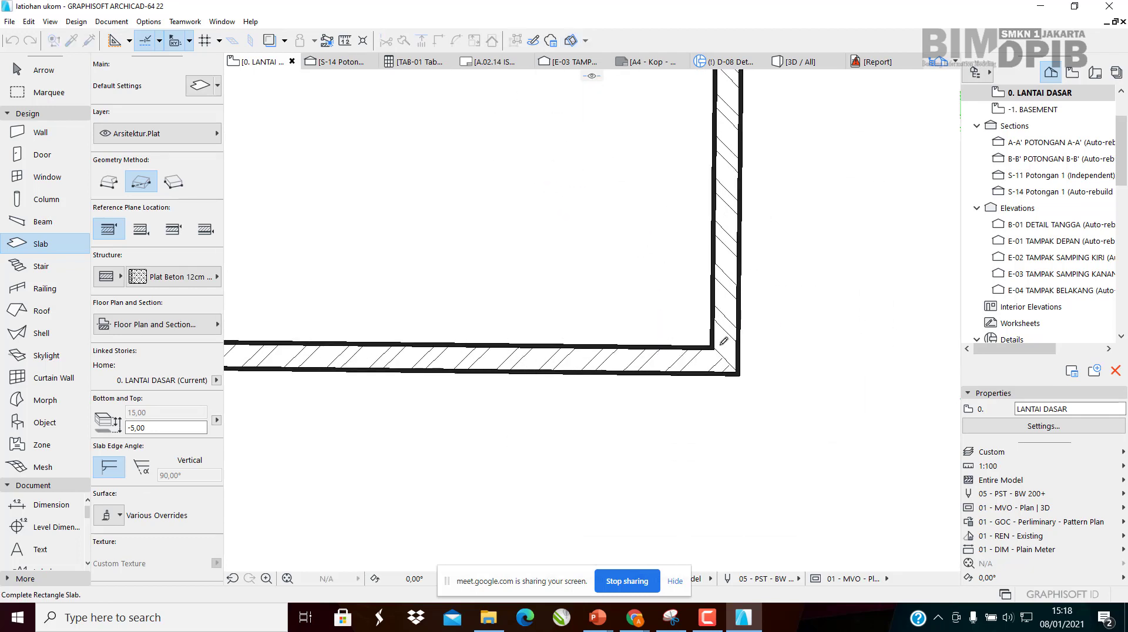
{"action": "left_click", "coordinate": [711, 345]}
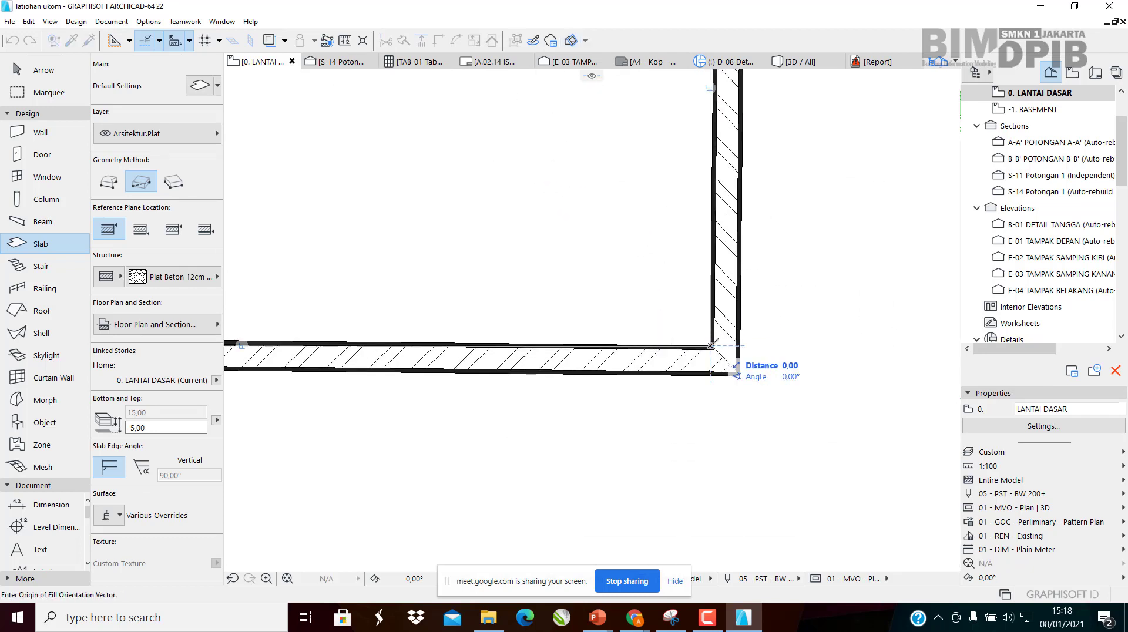
{"action": "left_click", "coordinate": [707, 179]}
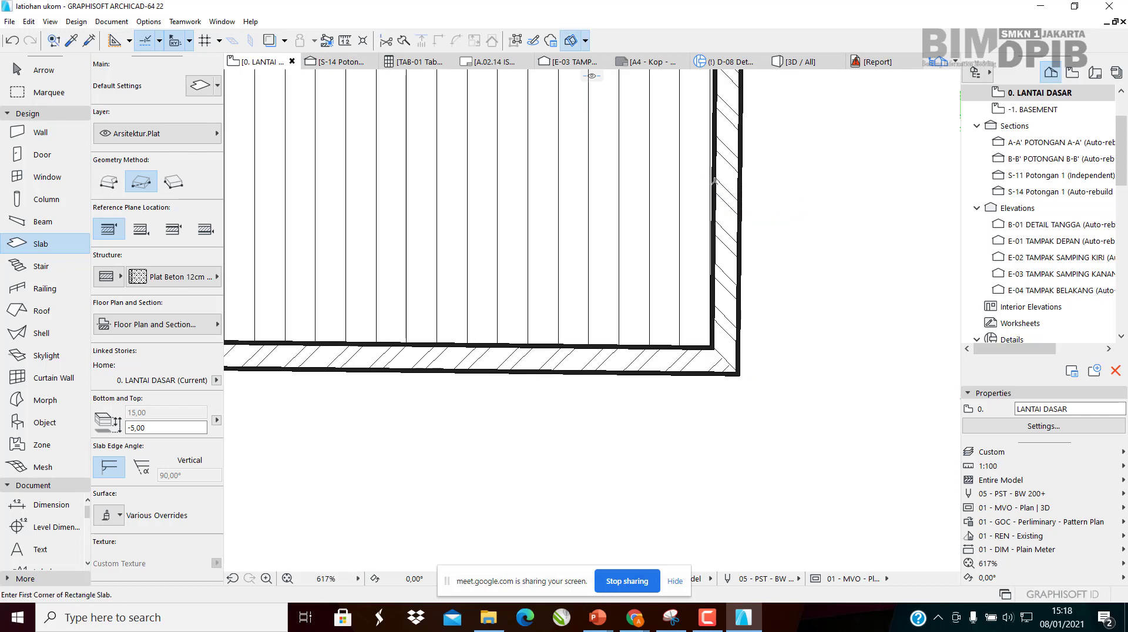
{"action": "scroll", "coordinate": [559, 306], "scroll_direction": "down", "scroll_amount": 3}
{"action": "middle_click_drag", "start_coordinate": [538, 223], "coordinate": [584, 279]}
{"action": "key", "text": "Escape"}
Select the new floor slab on the plan and examine it in the 3D view
{"action": "left_click", "coordinate": [535, 276]}
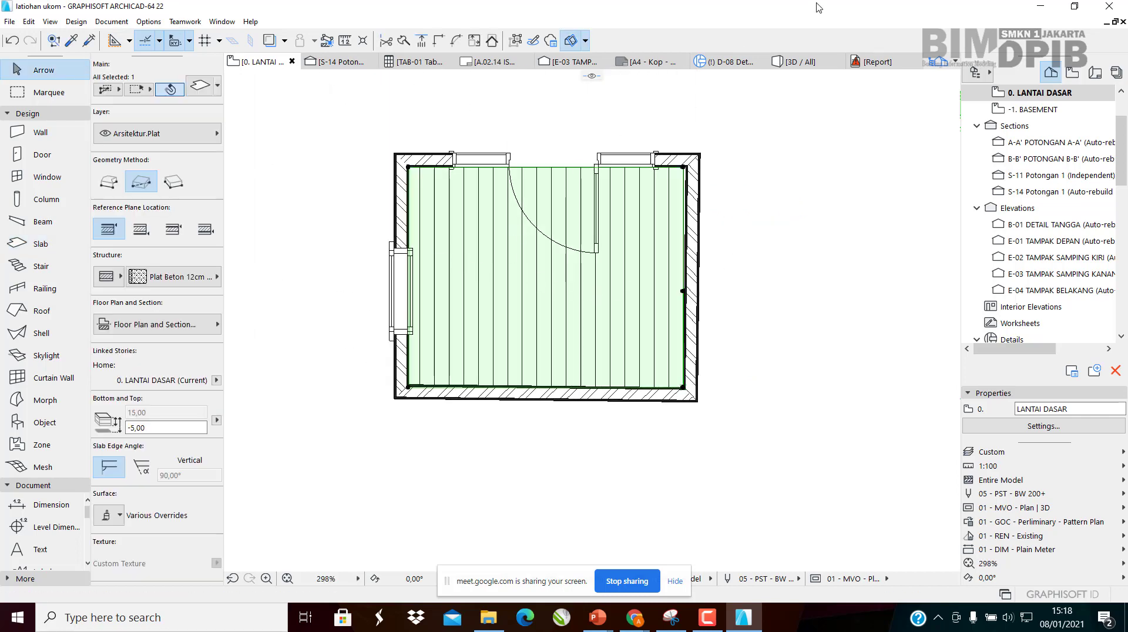
{"action": "left_click", "coordinate": [791, 64]}
{"action": "middle_click_drag", "start_coordinate": [597, 216], "coordinate": [459, 260], "text": "shift"}
{"action": "left_click", "coordinate": [615, 260]}
{"action": "scroll", "coordinate": [553, 288], "scroll_direction": "up", "scroll_amount": 3}
Draw a multi-plane roof with a 15° pitch on the ground floor plan by tracing the room's four outer wall corners
{"action": "left_click", "coordinate": [29, 311]}
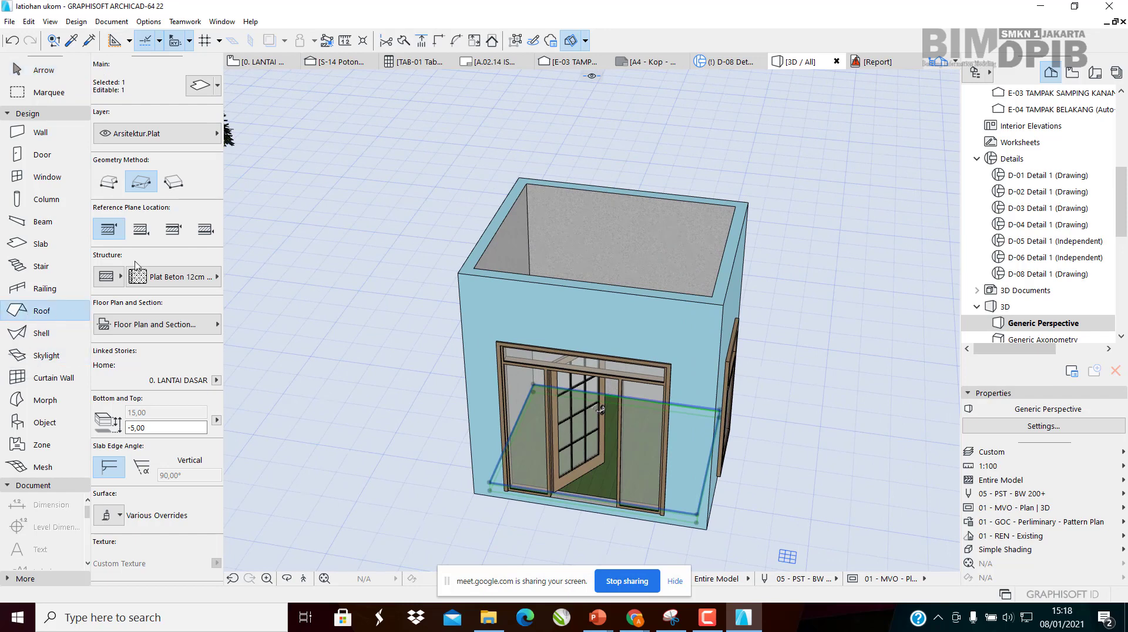
{"action": "key", "text": "Escape"}
{"action": "left_click", "coordinate": [270, 61]}
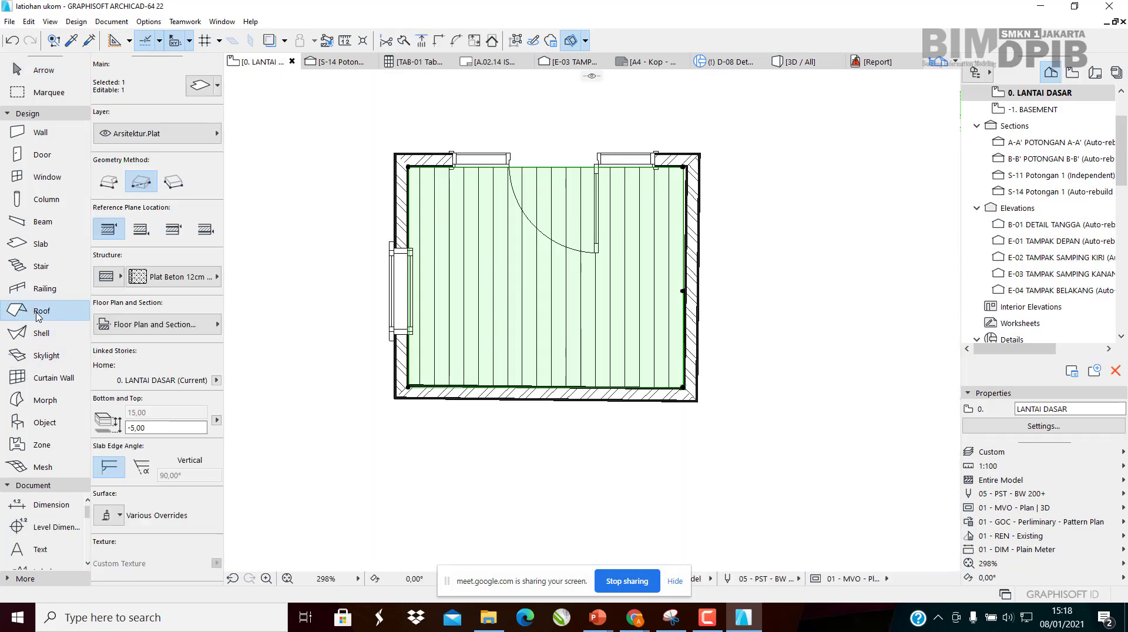
{"action": "scroll", "coordinate": [424, 156], "scroll_direction": "up", "scroll_amount": 2}
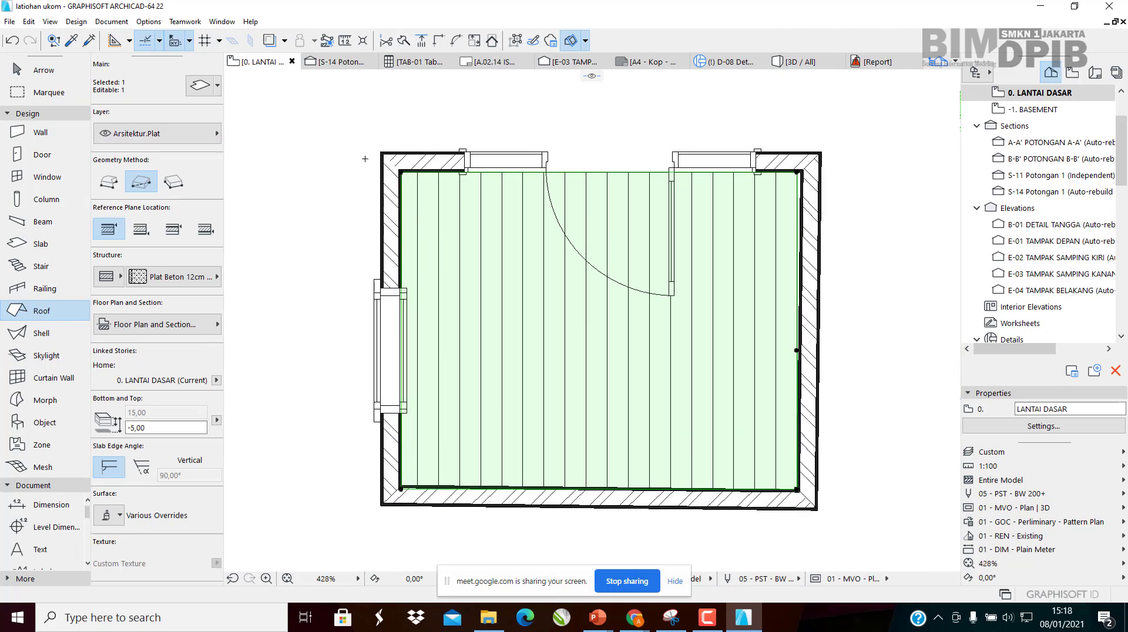
{"action": "left_click", "coordinate": [41, 311]}
{"action": "left_click", "coordinate": [380, 152]}
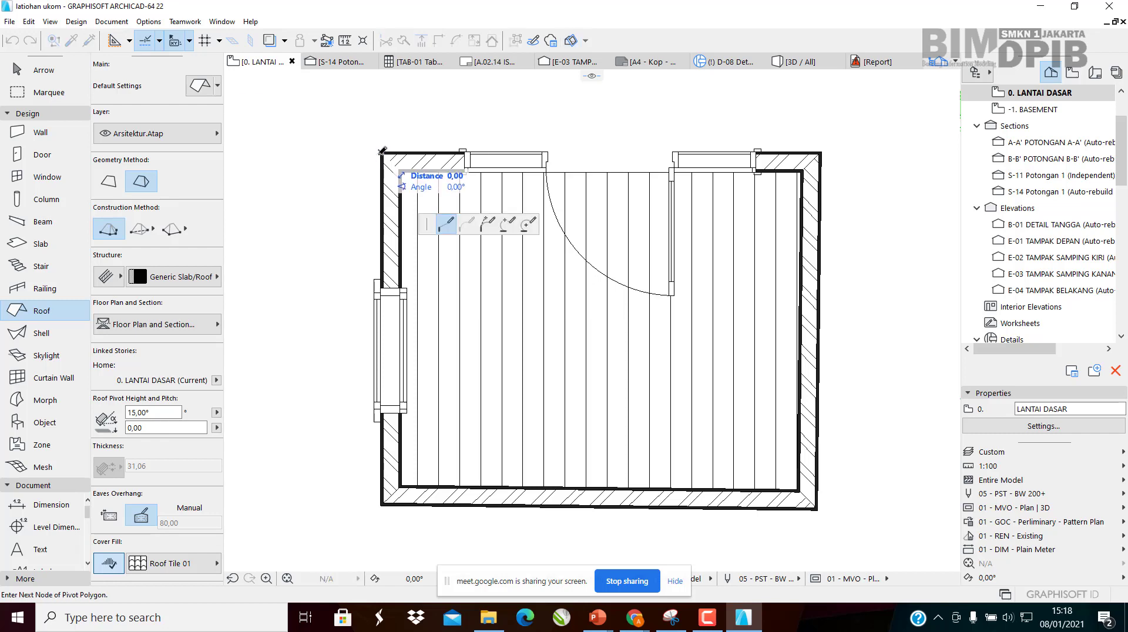
{"action": "middle_click_drag", "start_coordinate": [674, 322], "coordinate": [609, 240]}
{"action": "middle_click_drag", "start_coordinate": [599, 109], "coordinate": [605, 201]}
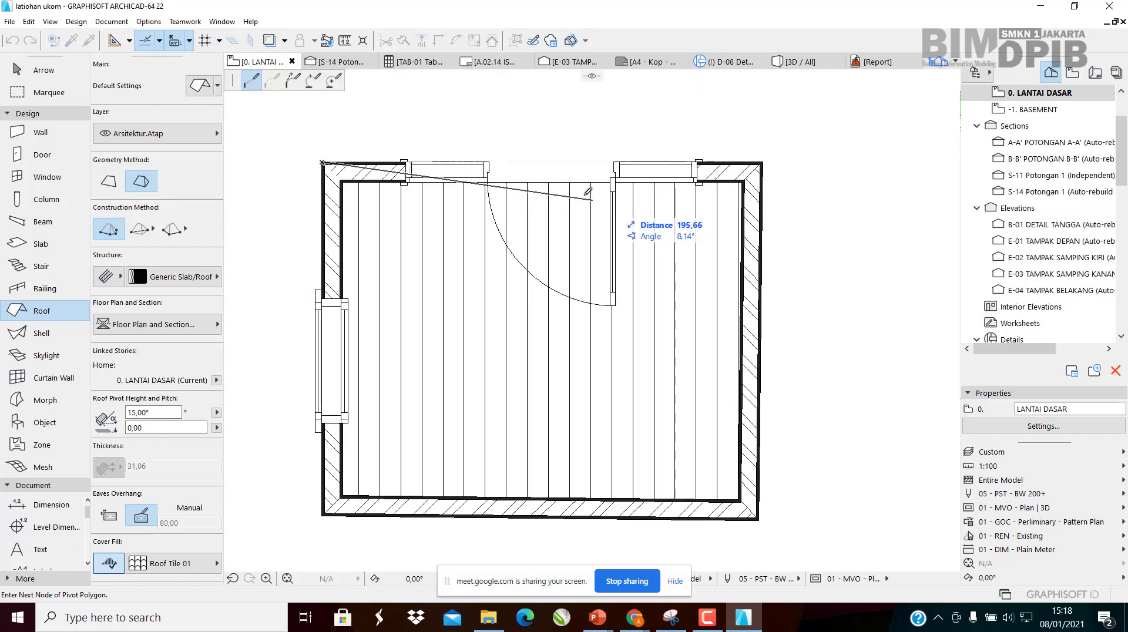
{"action": "left_click", "coordinate": [762, 162]}
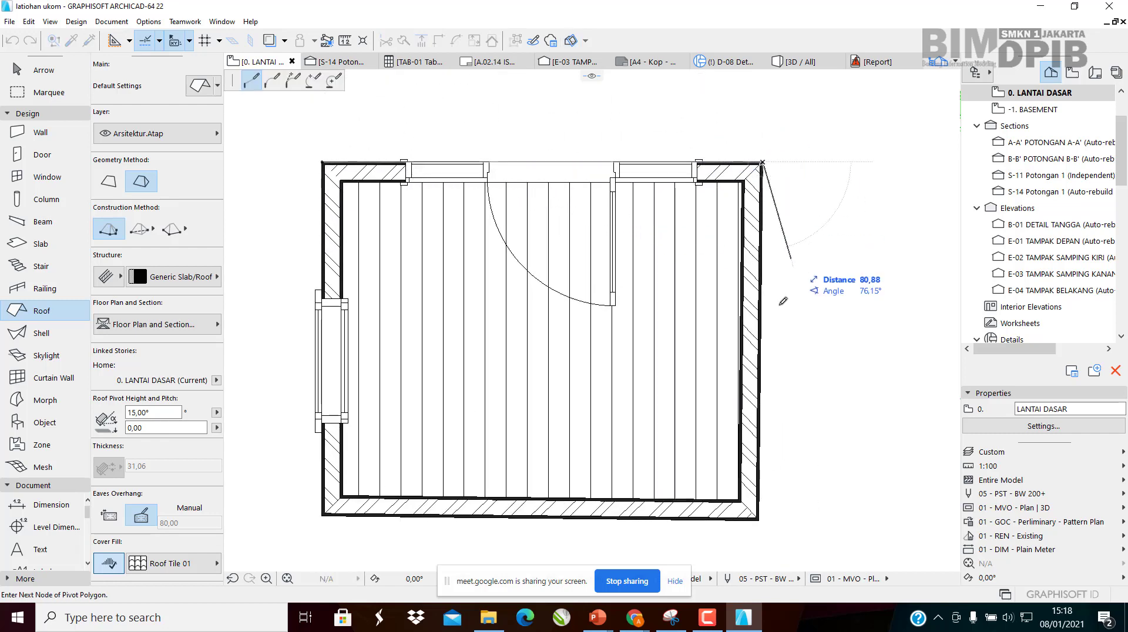
{"action": "left_click", "coordinate": [758, 520]}
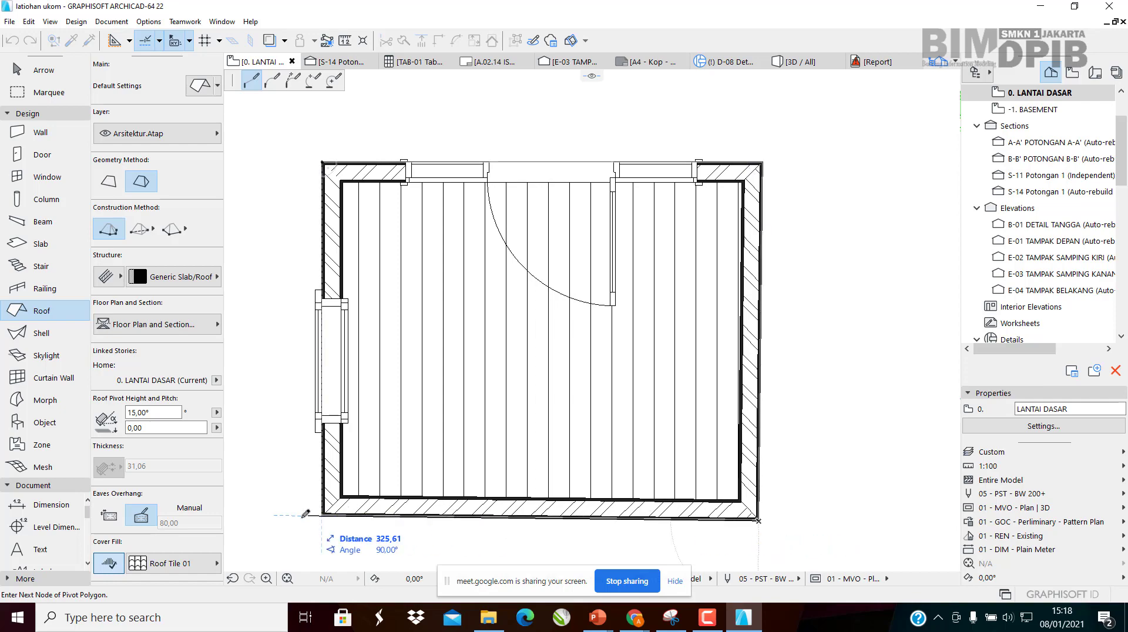
{"action": "left_click", "coordinate": [322, 514]}
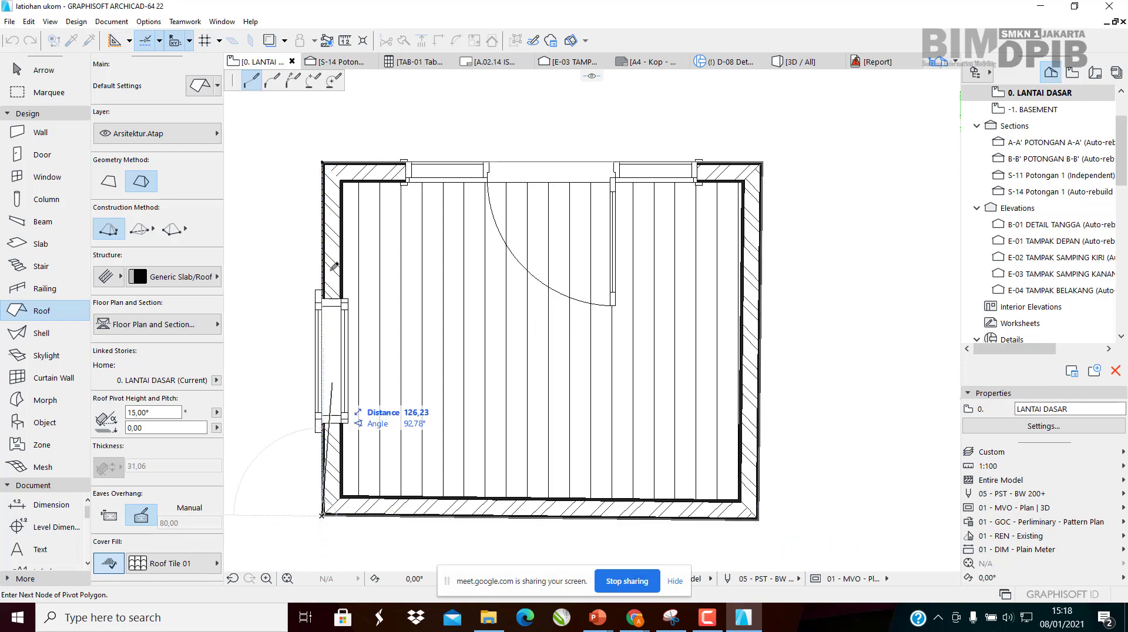
{"action": "left_click", "coordinate": [325, 157]}
{"action": "scroll", "coordinate": [444, 265], "scroll_direction": "down", "scroll_amount": 3}
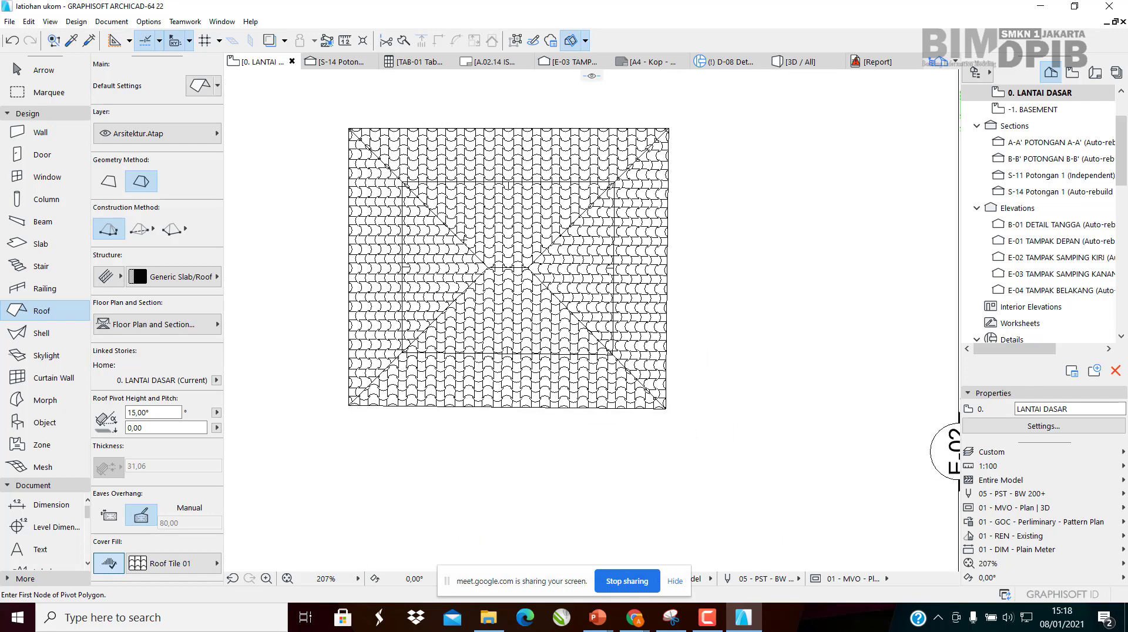
In the 3D view, select the new roof at the base of the room and set its home story to 1. LANTAI 1
{"action": "left_click", "coordinate": [799, 62]}
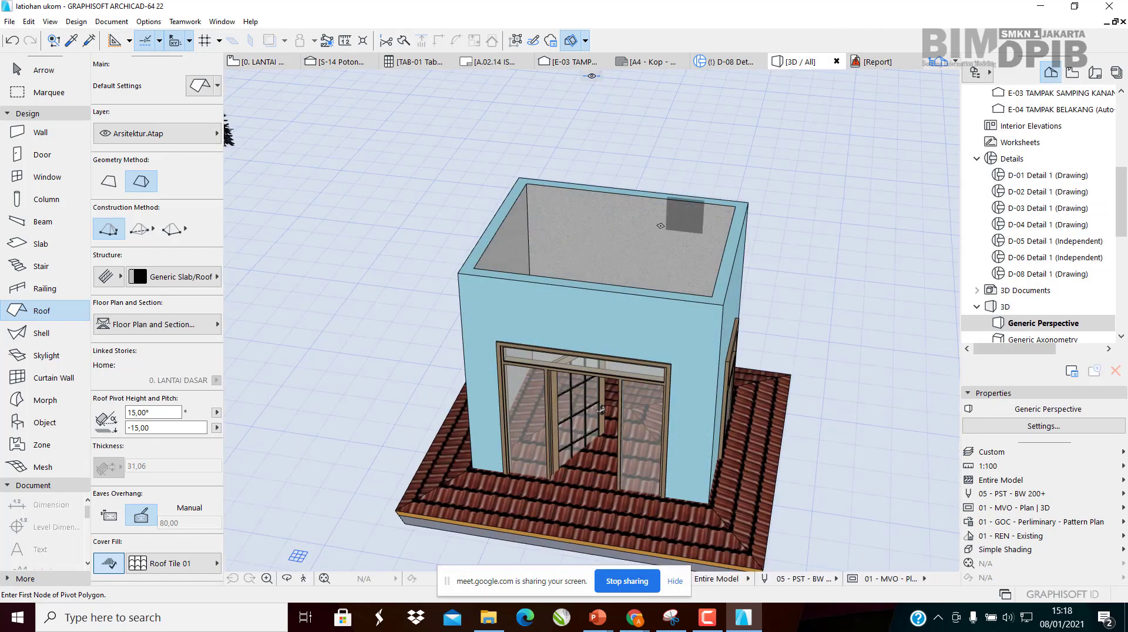
{"action": "left_click", "coordinate": [746, 466]}
{"action": "scroll", "coordinate": [747, 466], "scroll_direction": "up", "scroll_amount": 3}
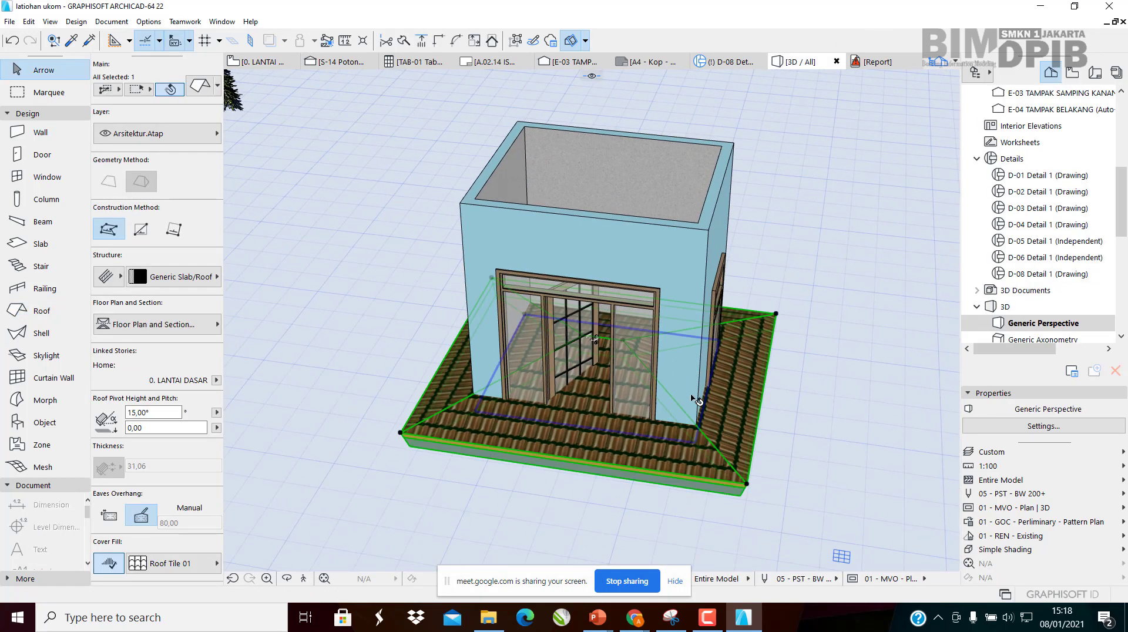
{"action": "left_click", "coordinate": [216, 381]}
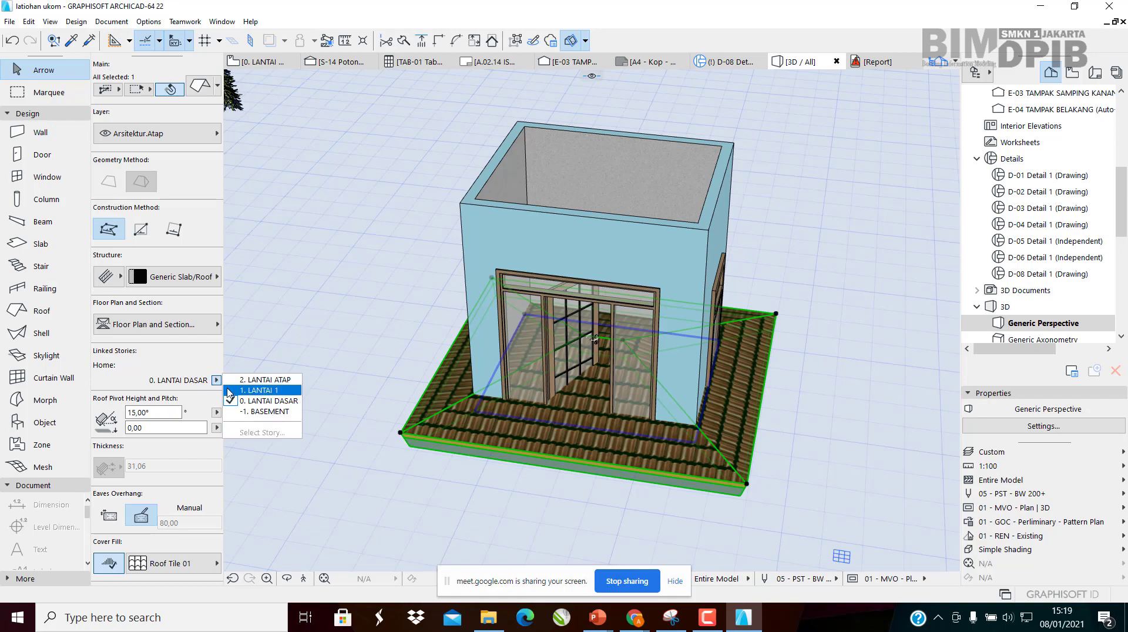
{"action": "left_click", "coordinate": [253, 391]}
Set the selected roof's pitch to 30° in its settings and clear the selection
{"action": "middle_click_drag", "start_coordinate": [694, 236], "coordinate": [547, 250]}
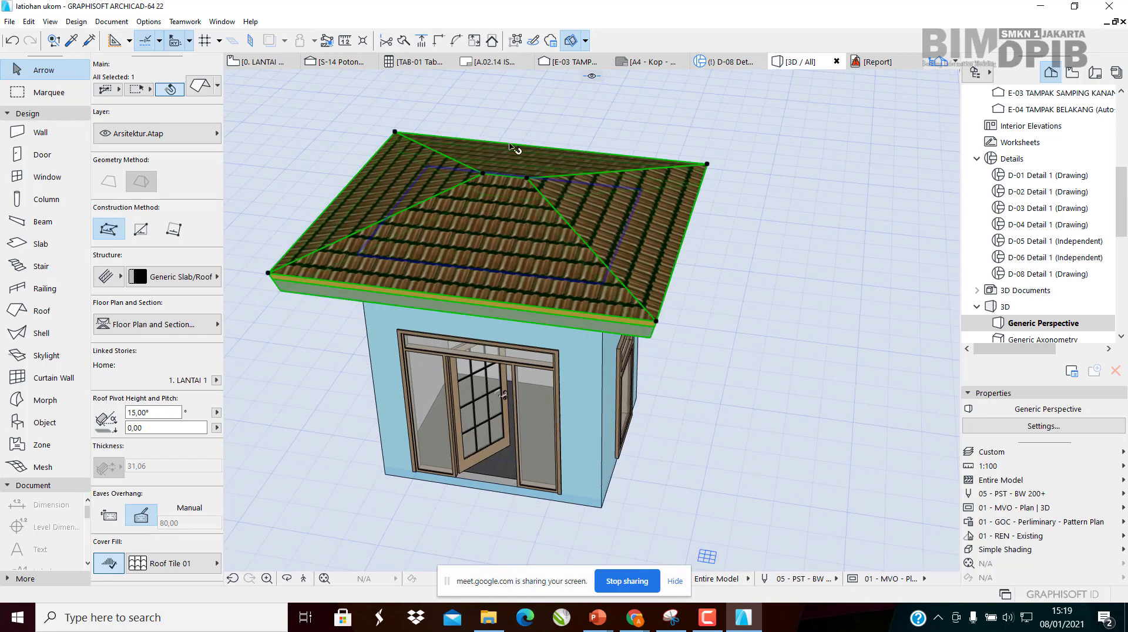
{"action": "double_click", "coordinate": [525, 180]}
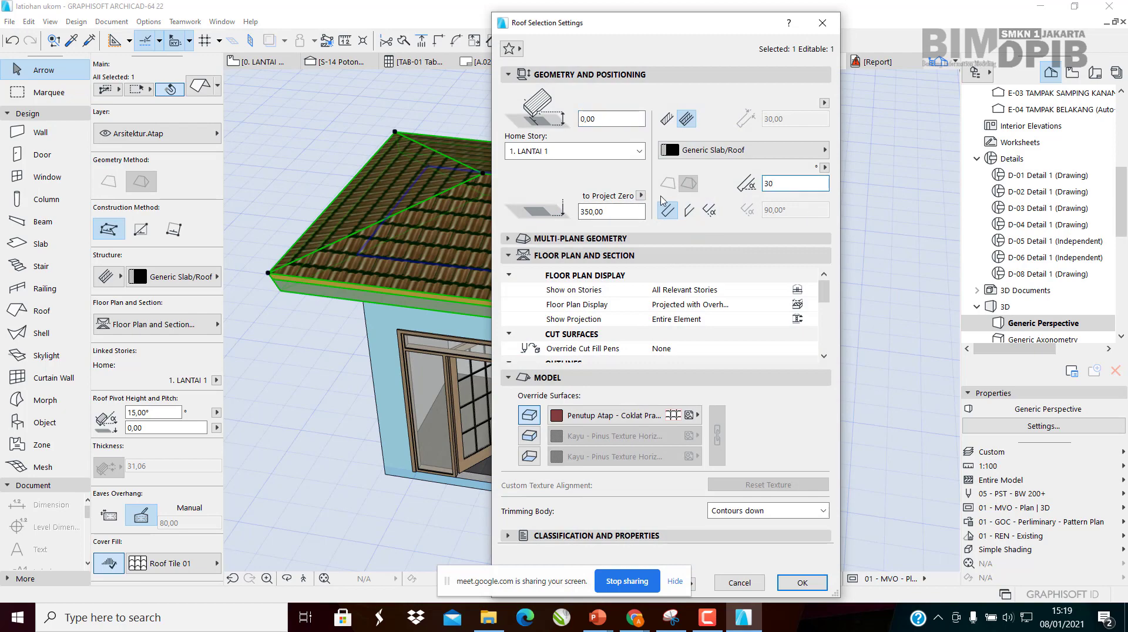
{"action": "key", "text": "Return"}
{"action": "middle_click_drag", "start_coordinate": [464, 276], "coordinate": [543, 288], "text": "shift"}
{"action": "left_click", "coordinate": [442, 114]}
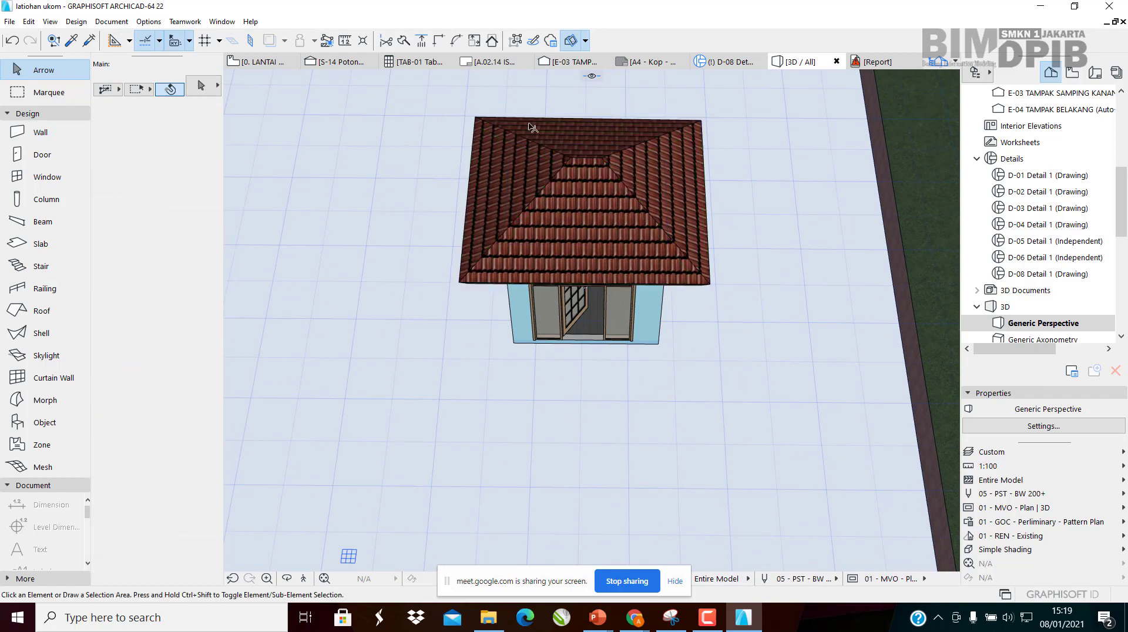
Select the whole building in 3D, examine it from a closer angle and clear the selection
{"action": "left_click_drag", "start_coordinate": [435, 119], "coordinate": [785, 386]}
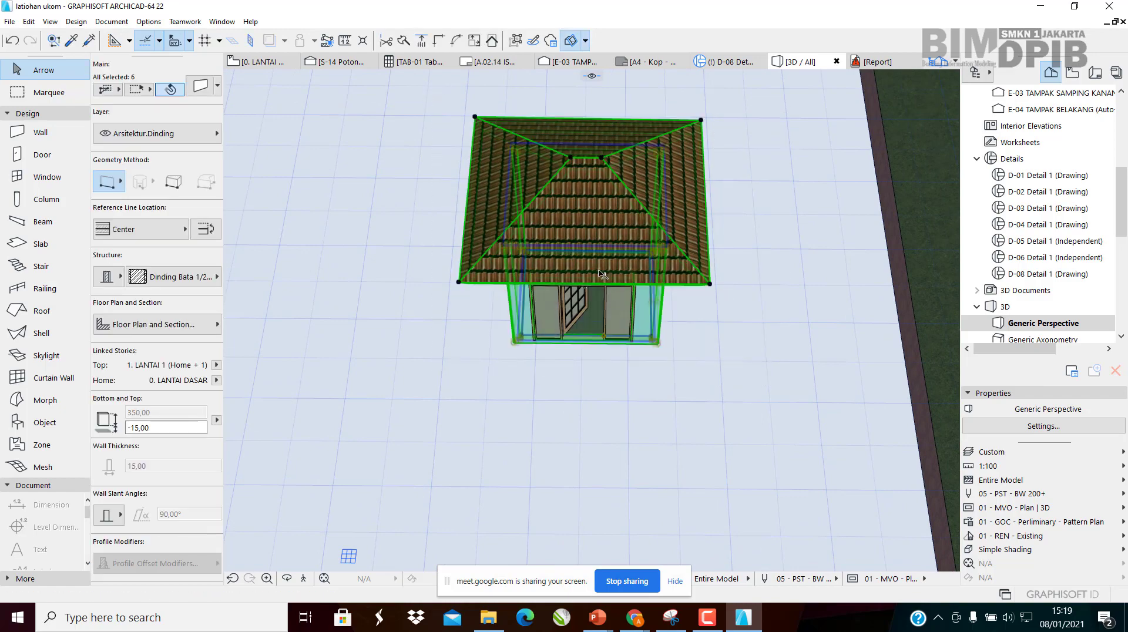
{"action": "middle_click_drag", "start_coordinate": [786, 385], "coordinate": [544, 247], "text": "shift"}
{"action": "scroll", "coordinate": [547, 355], "scroll_direction": "up", "scroll_amount": 2}
{"action": "key", "text": "Escape"}
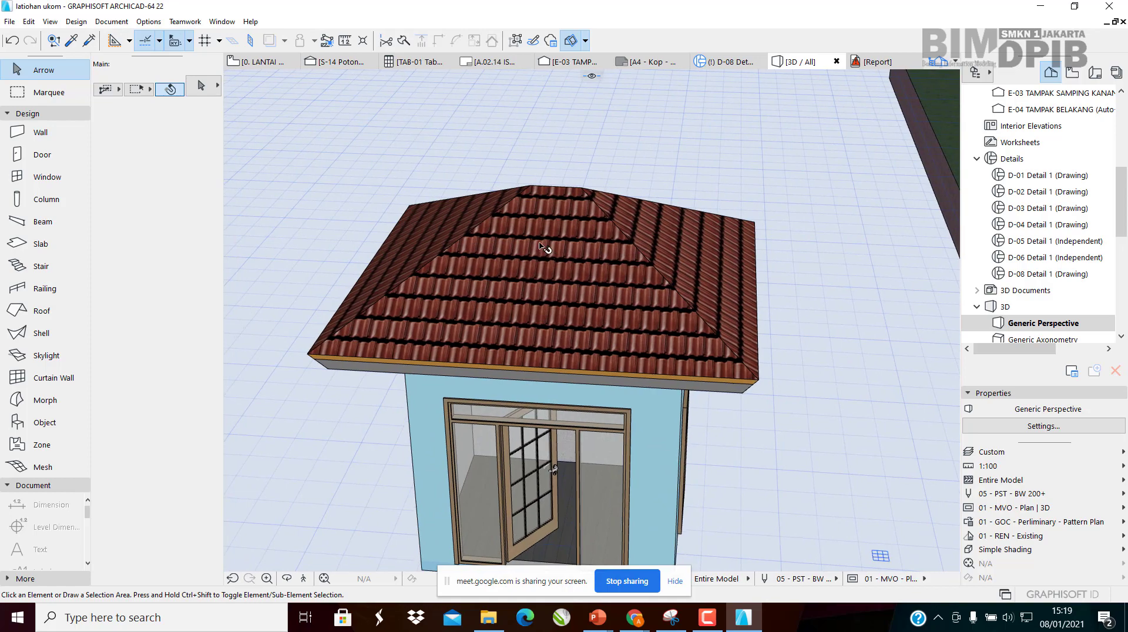
Select the roof and examine its slopes and eaves from near eye level, leaving the finished room deselected
{"action": "left_click", "coordinate": [520, 216]}
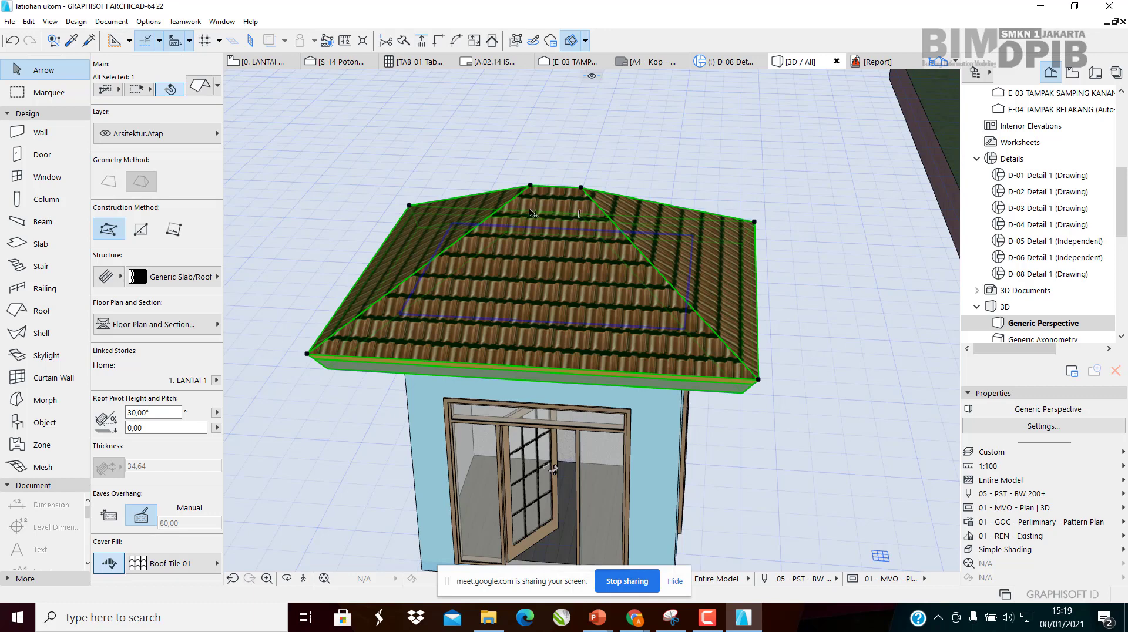
{"action": "key", "text": "Escape"}
{"action": "left_click", "coordinate": [584, 239]}
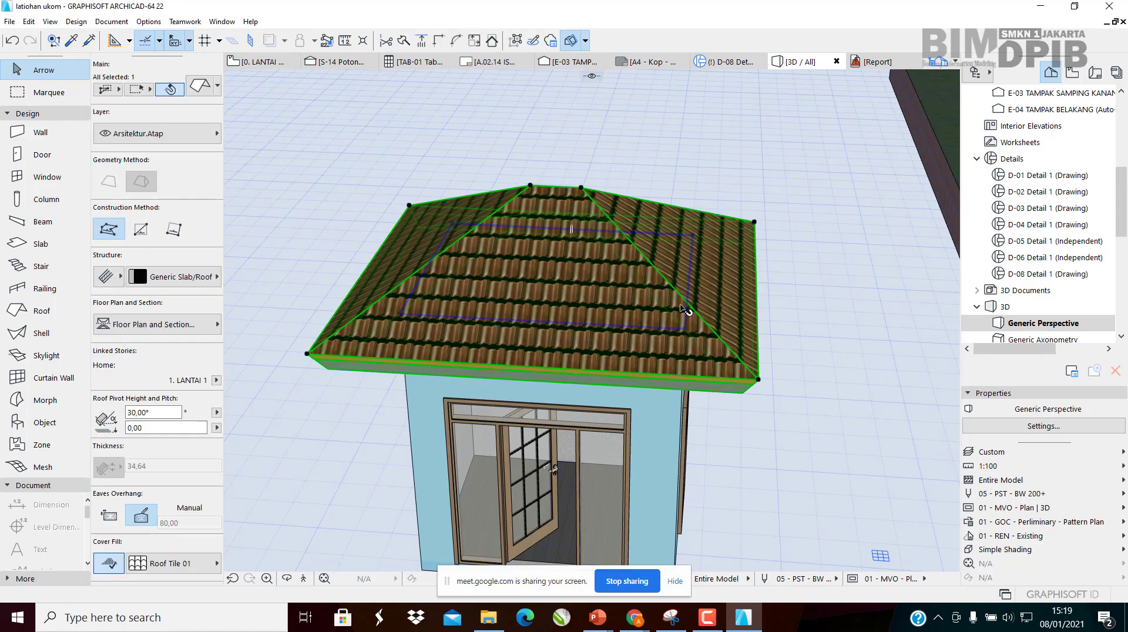
{"action": "middle_click_drag", "start_coordinate": [681, 309], "coordinate": [632, 241], "text": "shift"}
{"action": "middle_click_drag", "start_coordinate": [555, 224], "coordinate": [689, 246], "text": "shift"}
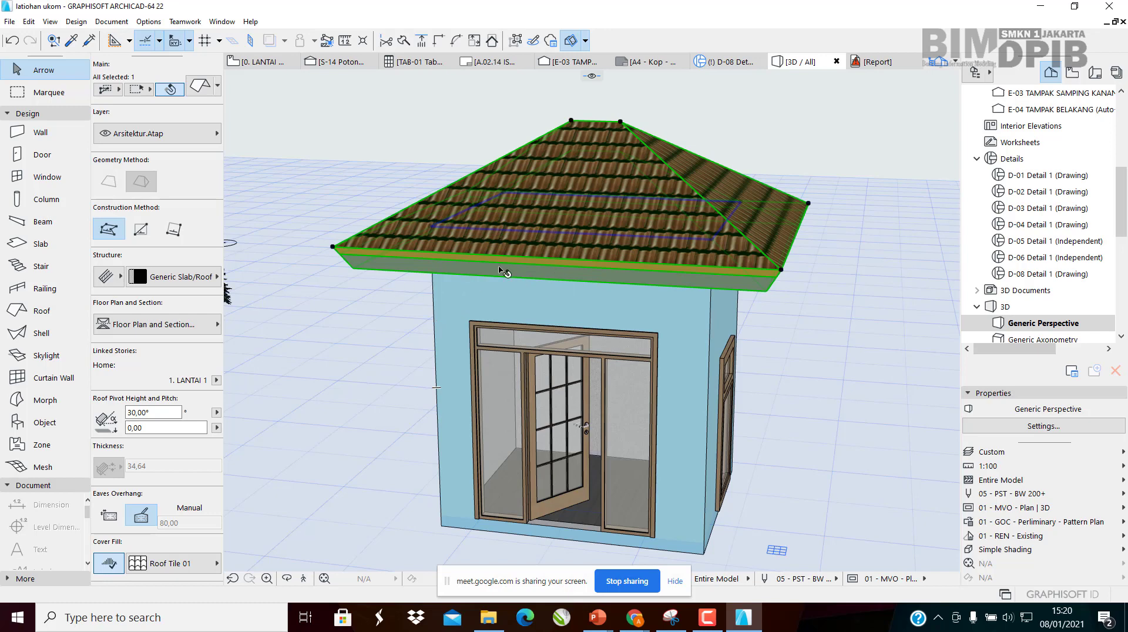
{"action": "middle_click_drag", "start_coordinate": [687, 300], "coordinate": [399, 202], "text": "shift"}
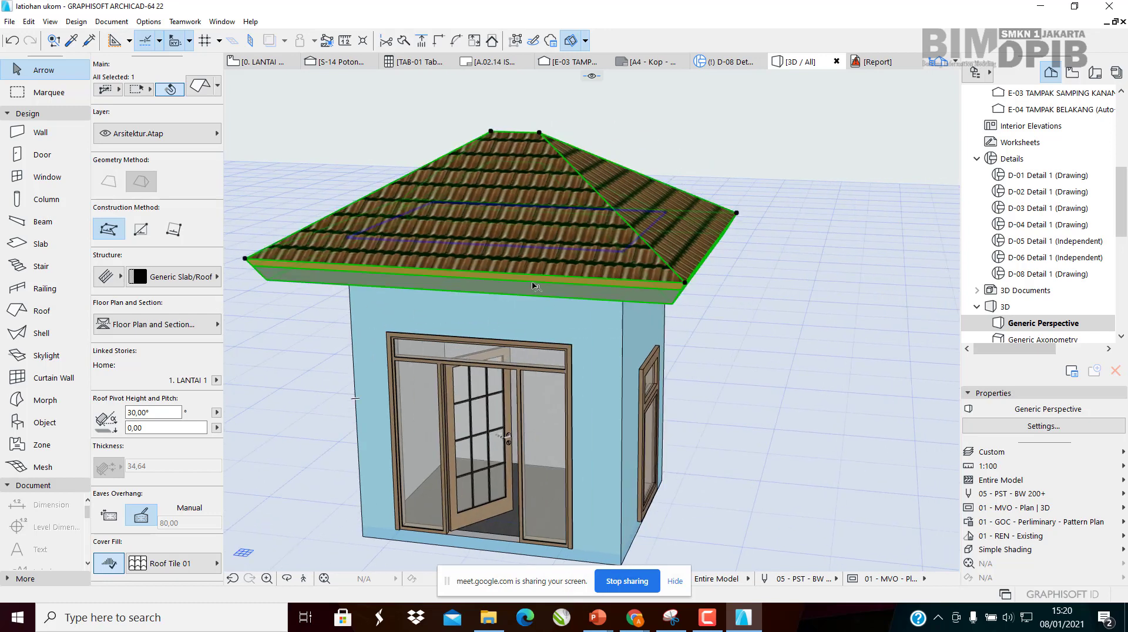
{"action": "scroll", "coordinate": [527, 346], "scroll_direction": "down", "scroll_amount": 1}
{"action": "middle_click_drag", "start_coordinate": [527, 346], "coordinate": [554, 314]}
{"action": "left_click", "coordinate": [872, 179]}
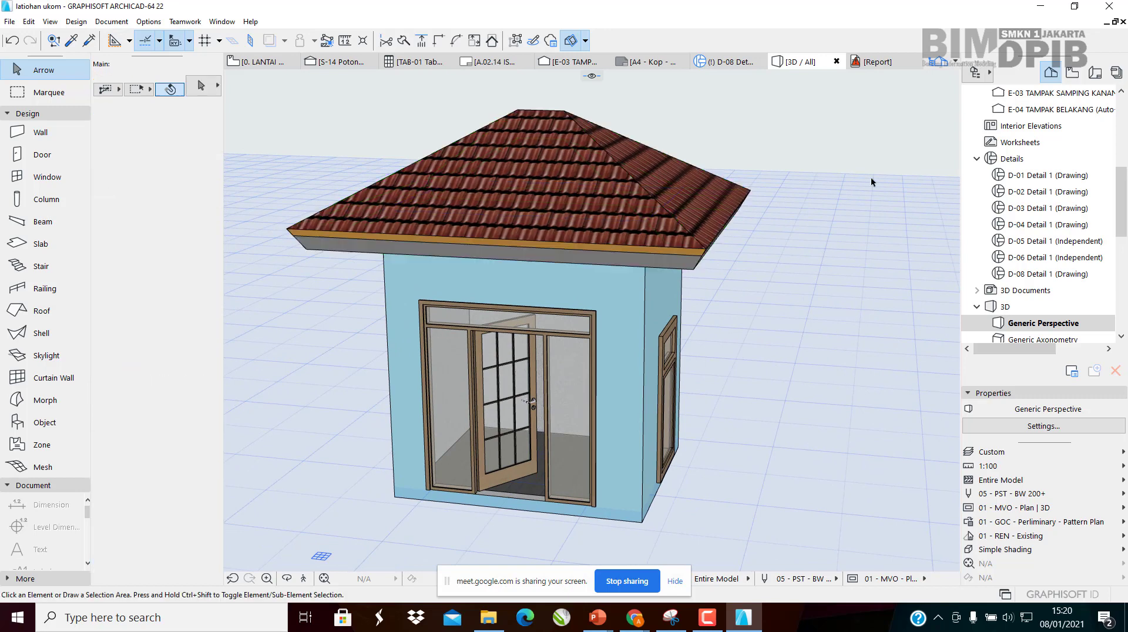
{"action": "left_click", "coordinate": [801, 159]}
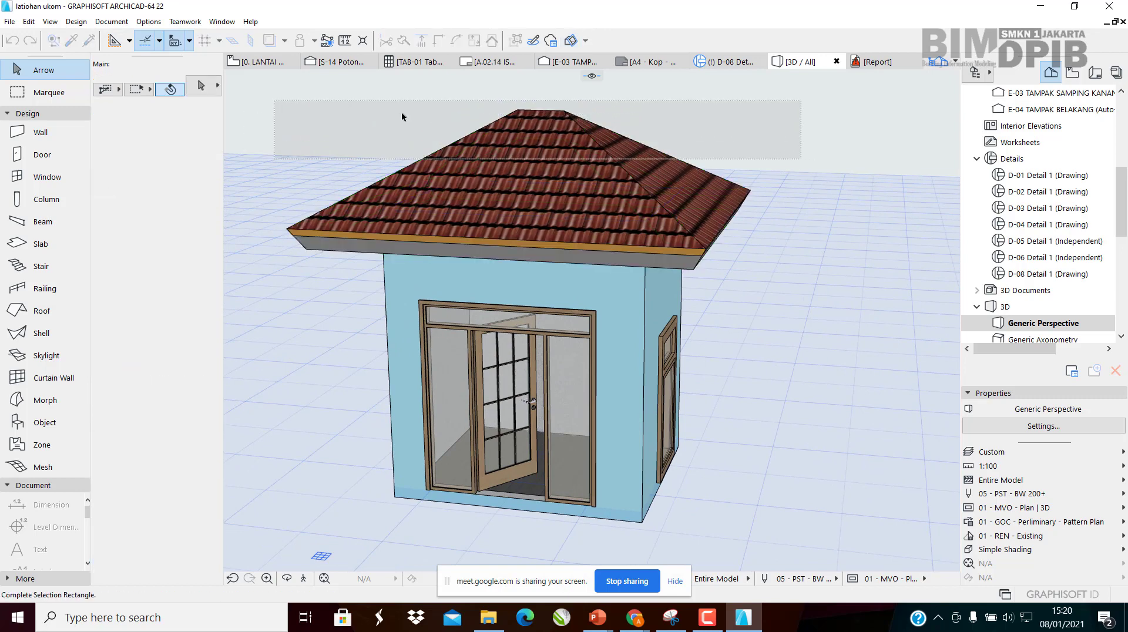
{"action": "left_click", "coordinate": [352, 89]}
{"action": "left_click", "coordinate": [780, 247]}
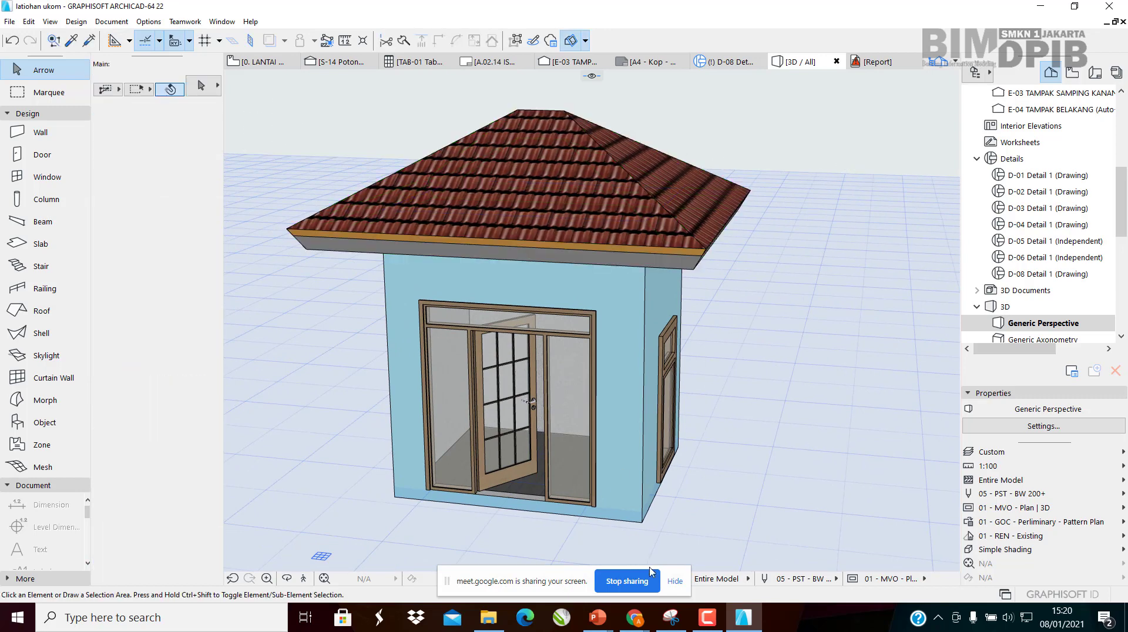
Stop sharing the screen and switch to the Google Meet call in Chrome
{"action": "left_click", "coordinate": [628, 582]}
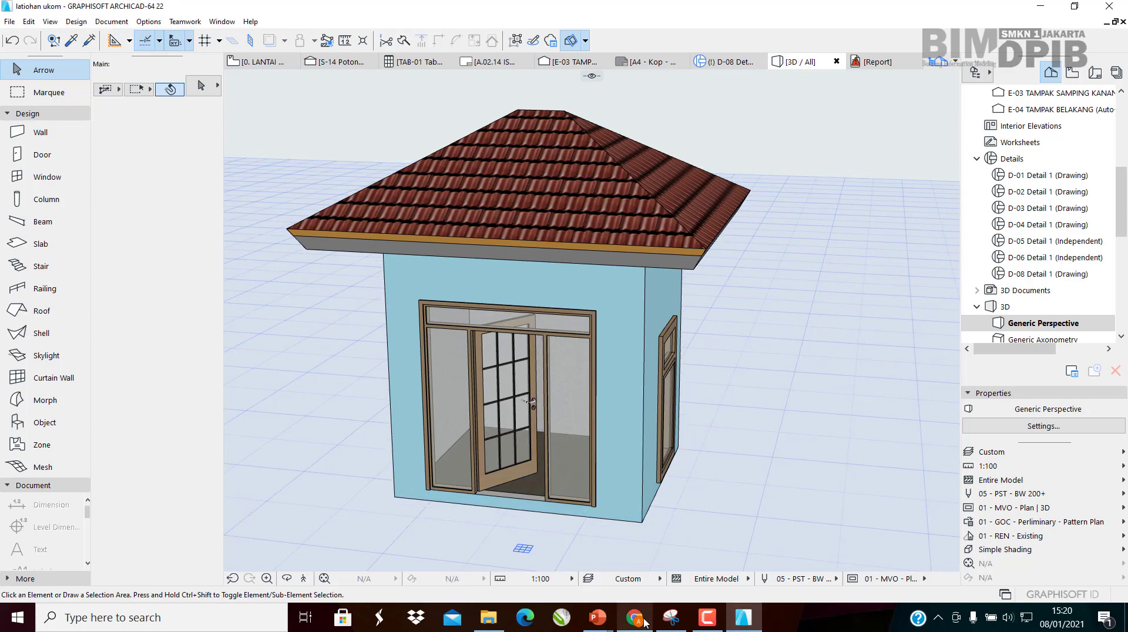
{"action": "left_click", "coordinate": [645, 622]}
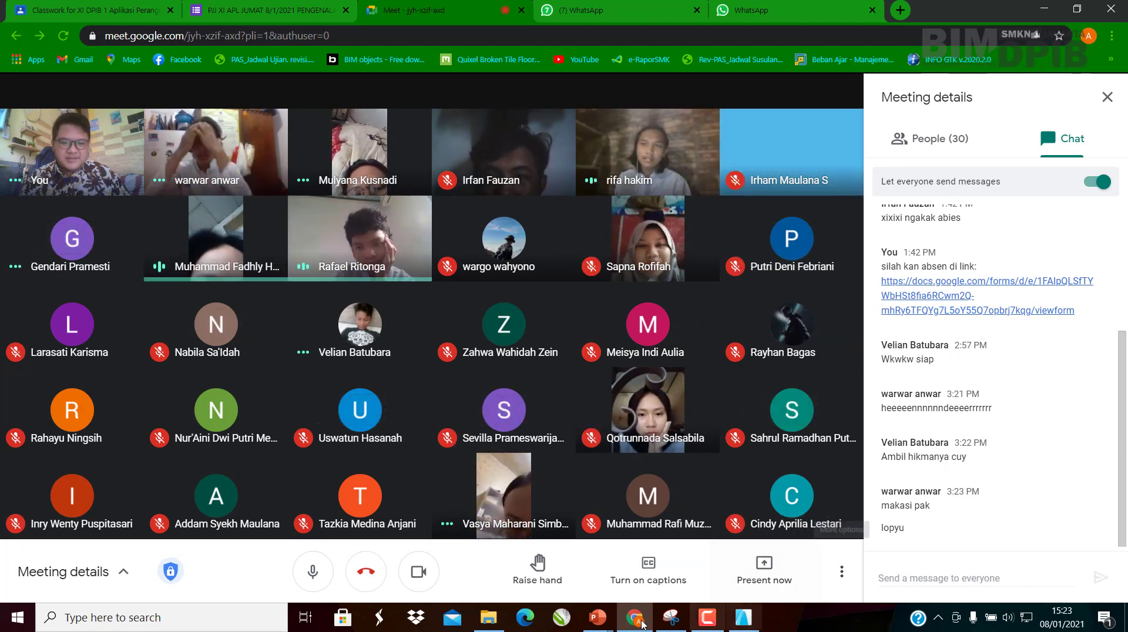
{"action": "left_click", "coordinate": [671, 617]}
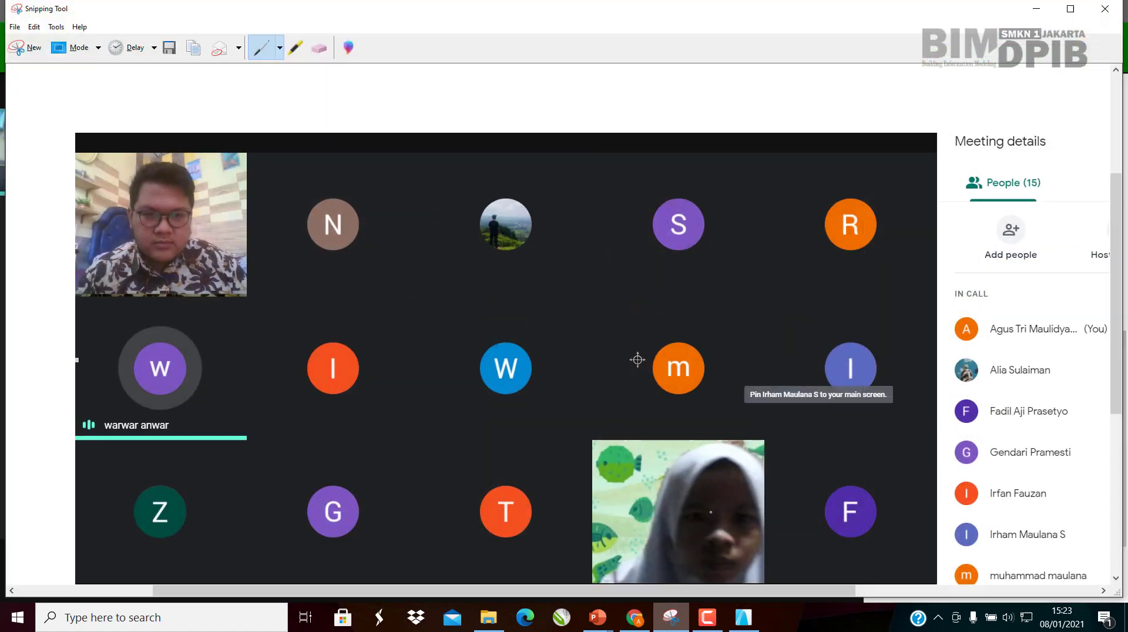
{"action": "left_click_drag", "start_coordinate": [624, 6], "coordinate": [1125, 629]}
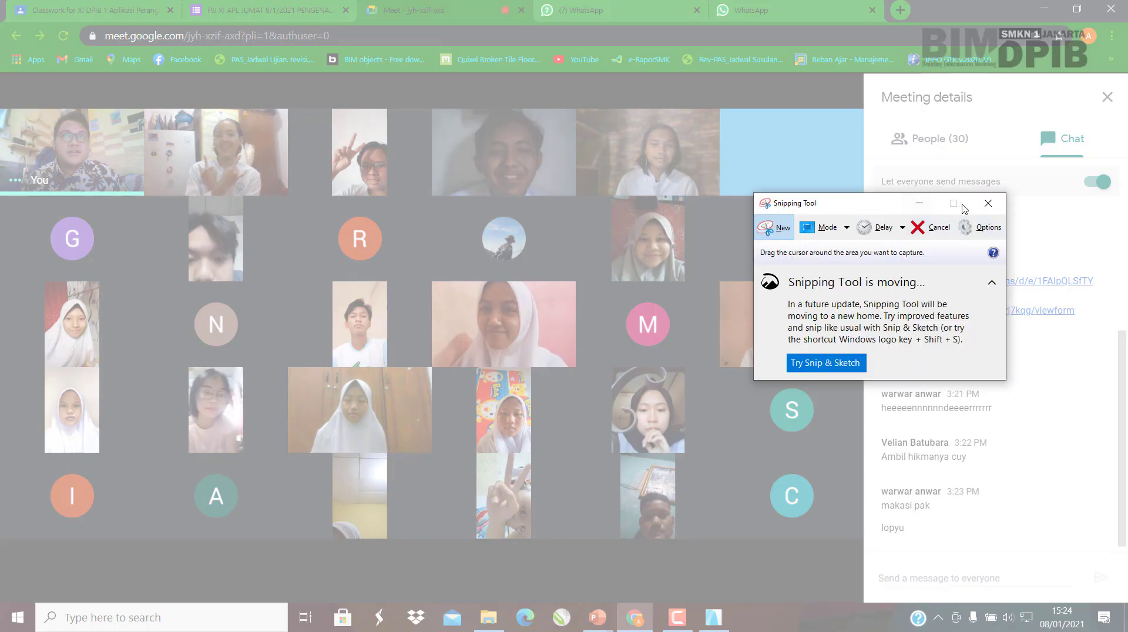
{"action": "left_click", "coordinate": [990, 205]}
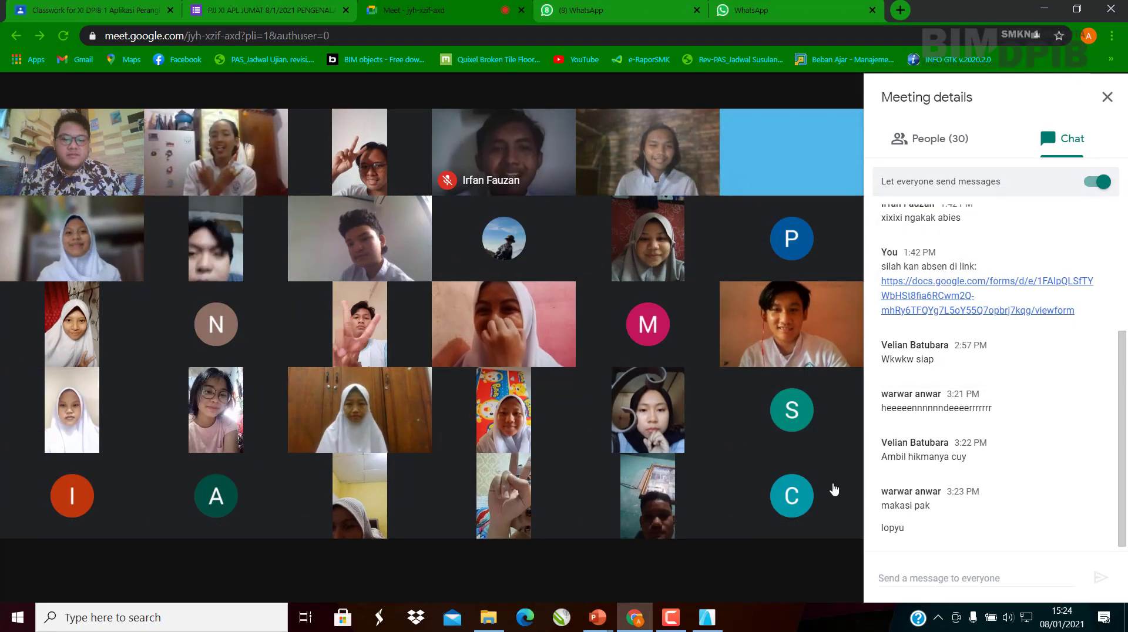
Open Snipping Tool and capture a rectangular snip of the Meet participant grid with the chat, then return to the call
{"action": "left_click", "coordinate": [179, 616]}
{"action": "type", "text": "s"}
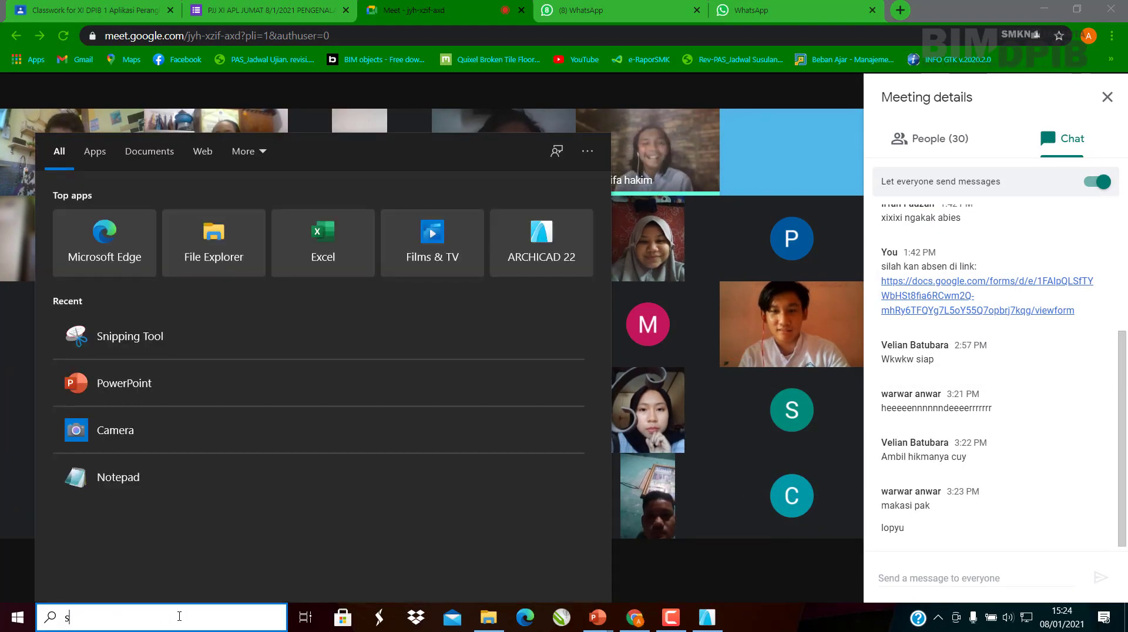
{"action": "type", "text": "ni"}
{"action": "key", "text": "Return"}
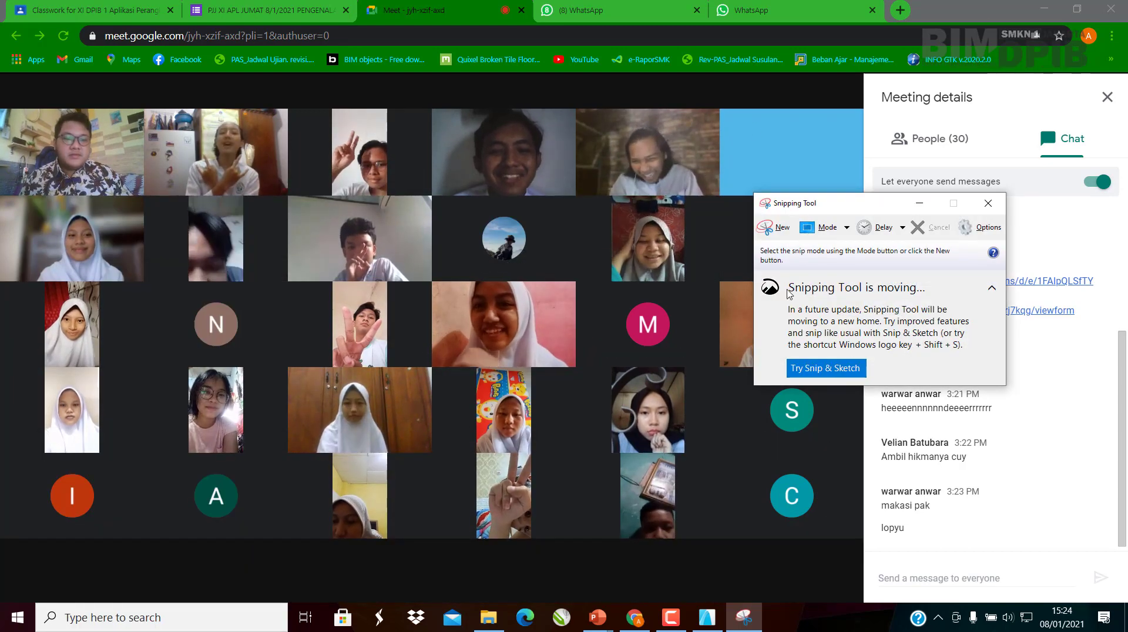
{"action": "left_click_drag", "start_coordinate": [901, 201], "coordinate": [1018, 179]}
{"action": "left_click", "coordinate": [893, 206]}
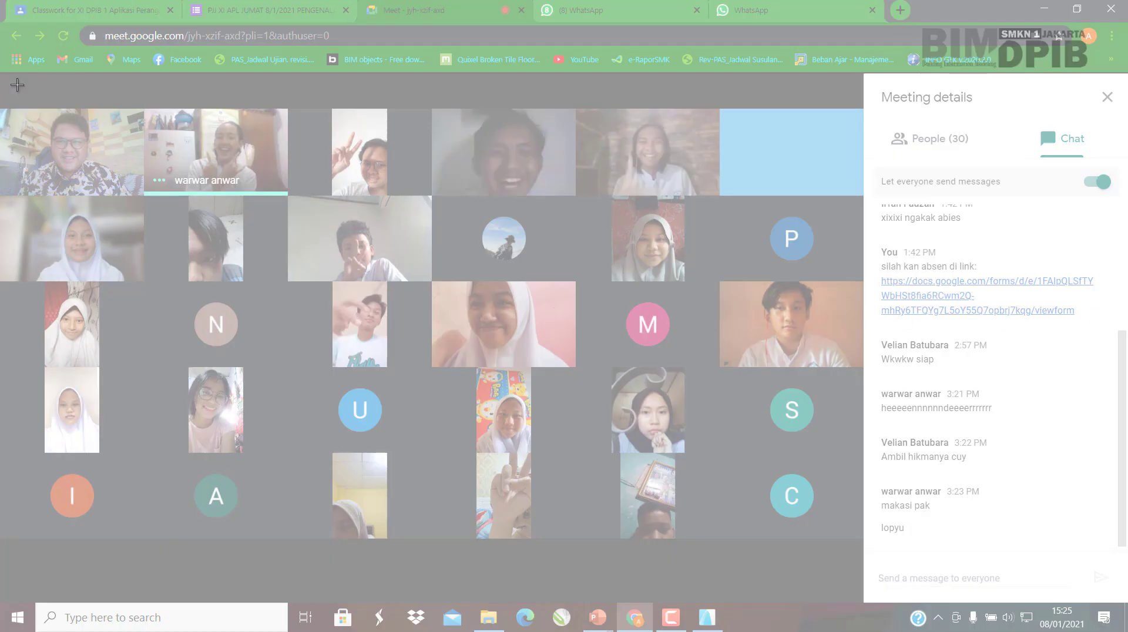
{"action": "left_click_drag", "start_coordinate": [6, 73], "coordinate": [1120, 601]}
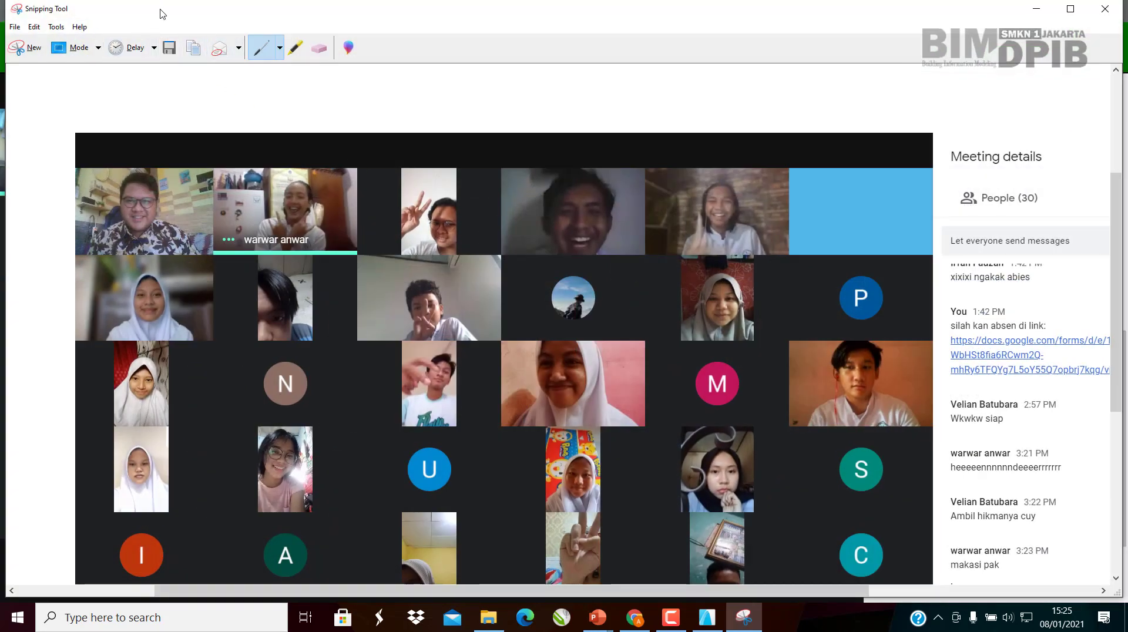
{"action": "left_click_drag", "start_coordinate": [161, 9], "coordinate": [1127, 88]}
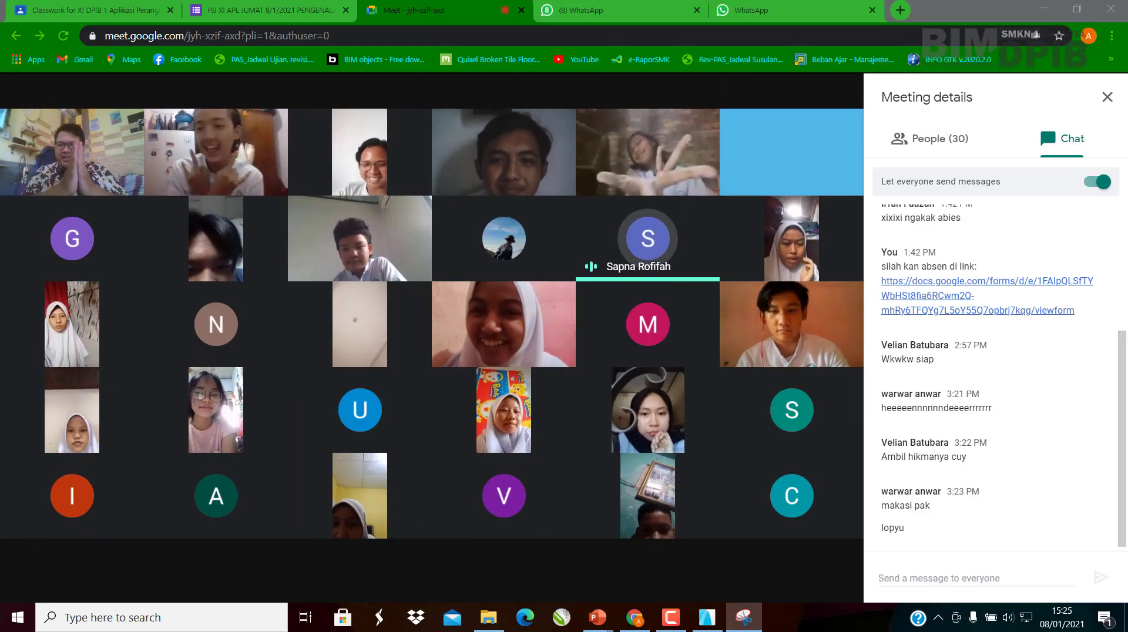